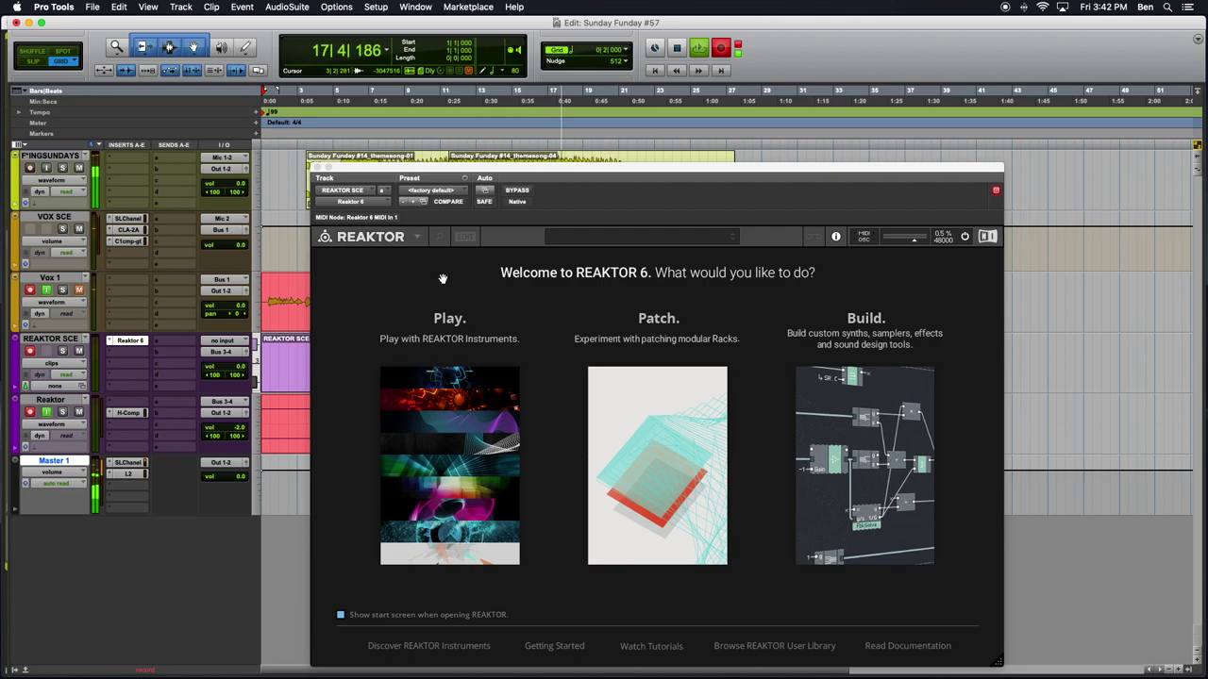
Move and widen the Reaktor 6 plug-in window and hide its library browser to free rack space.
click(79, 291)
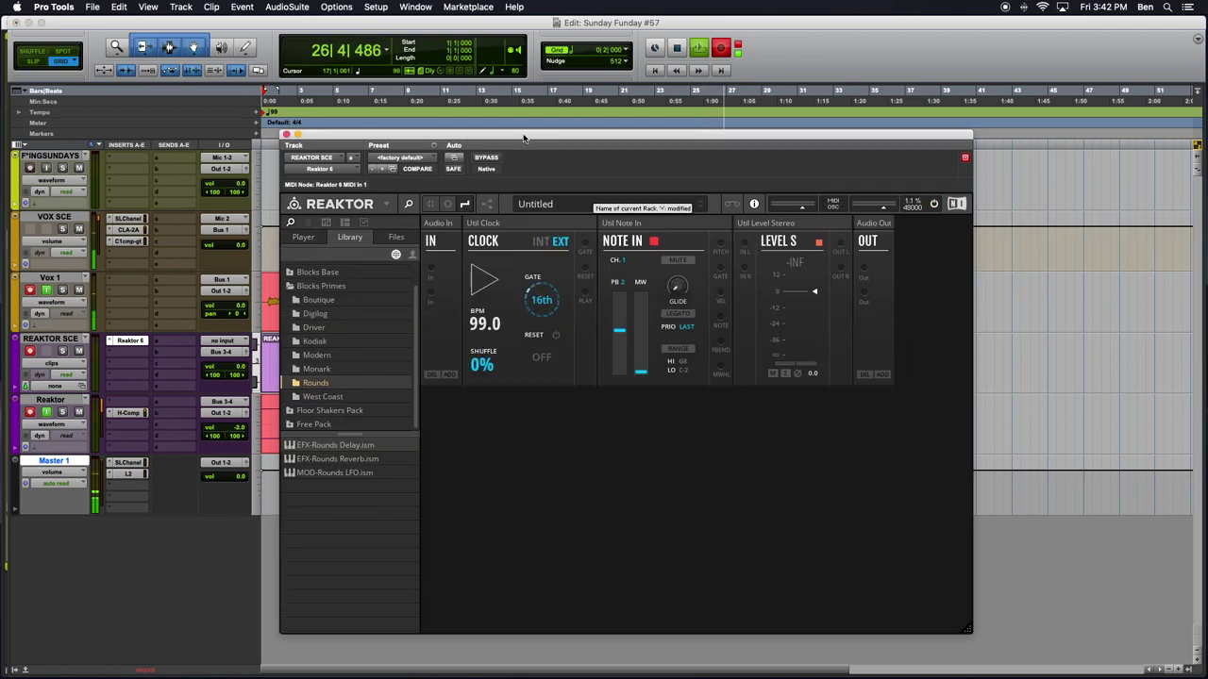
drag(529, 135, 483, 122)
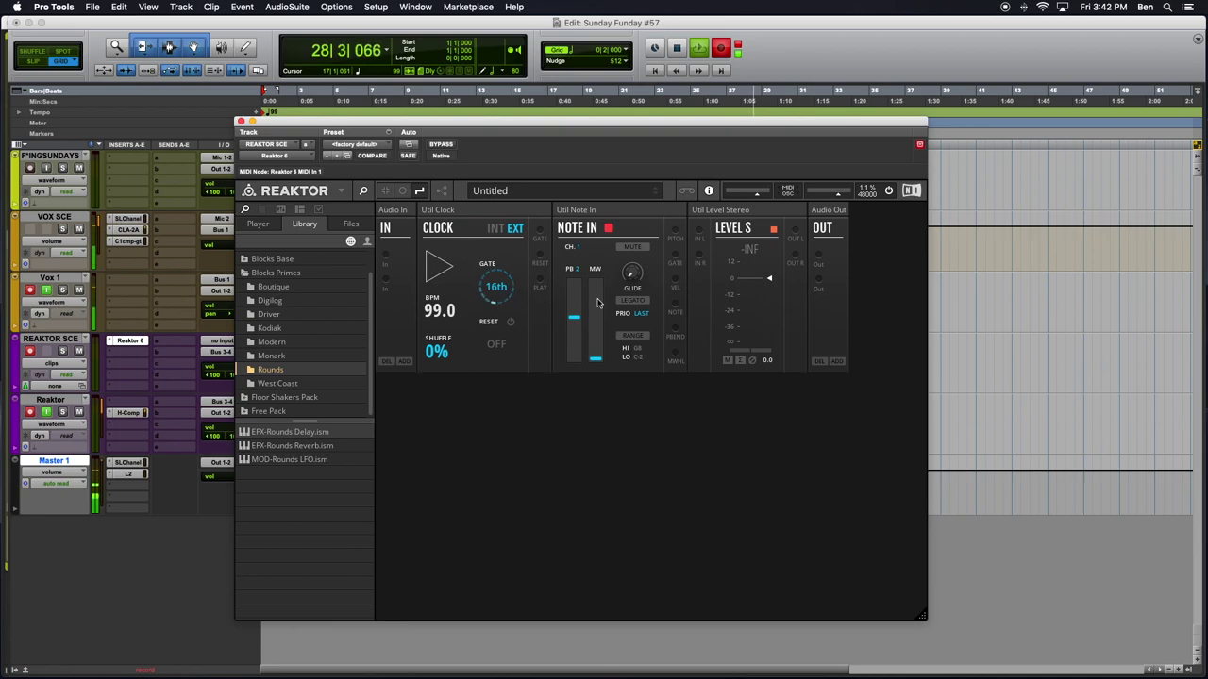
click(362, 193)
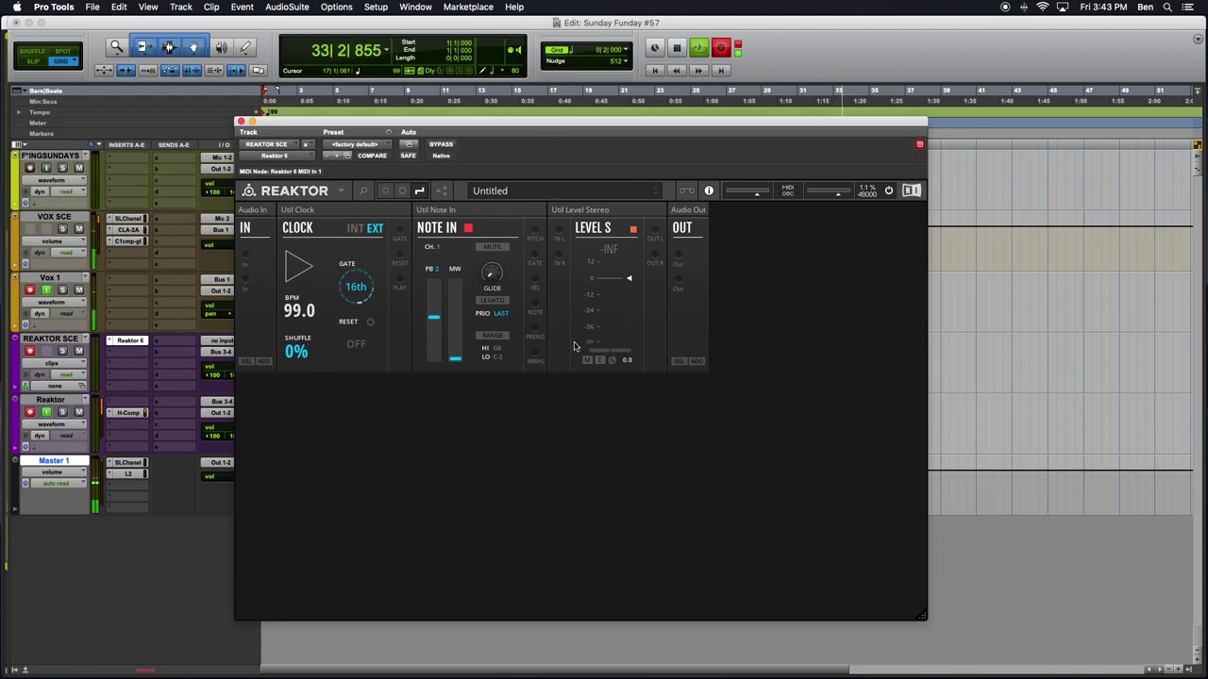
drag(922, 615, 1020, 626)
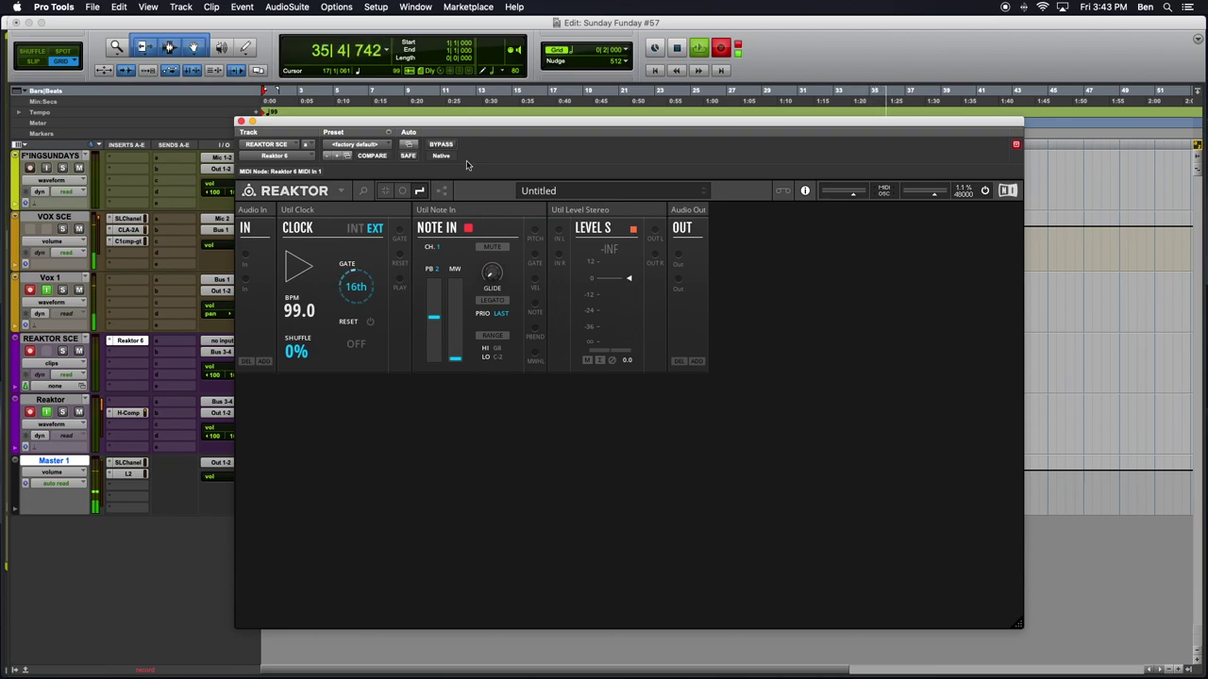
click(443, 191)
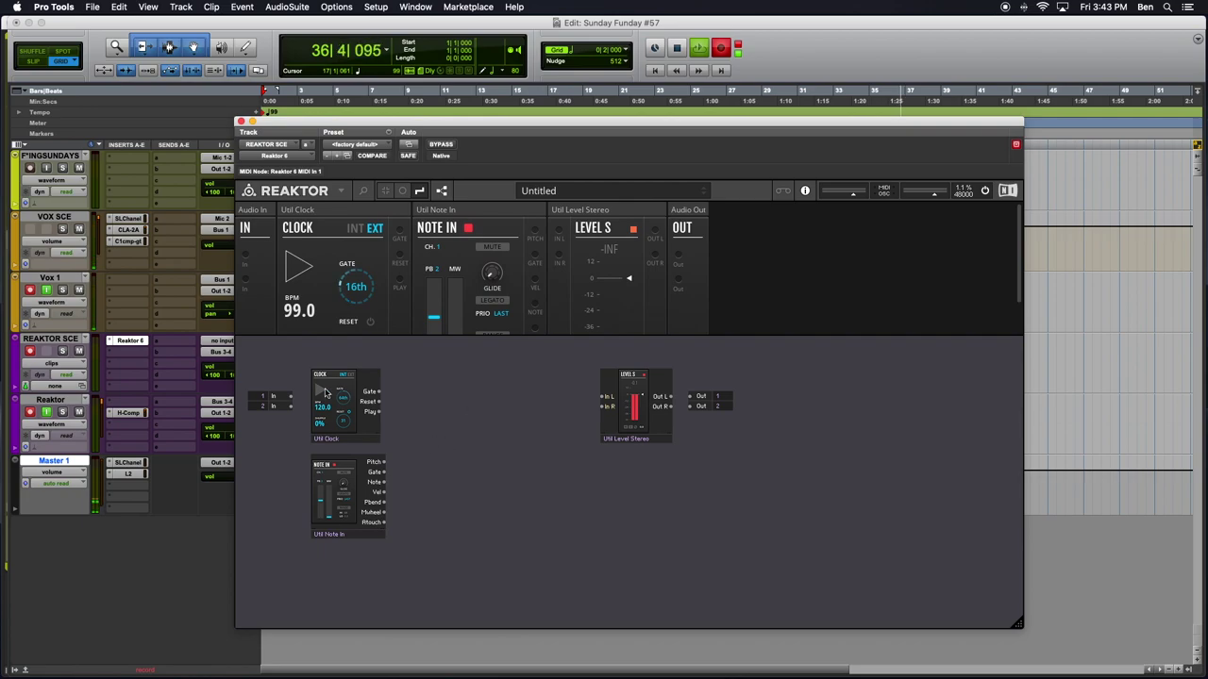
click(443, 192)
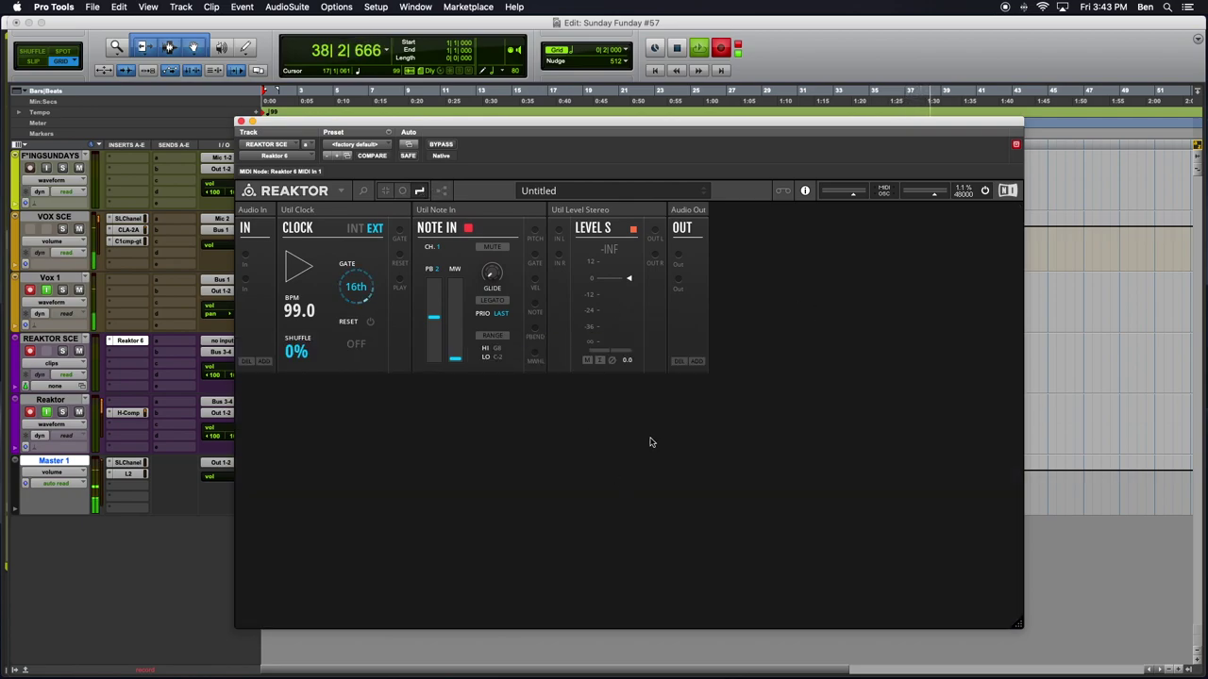
Add the Blocks Base MIX-Util Mix 4 block to the rack and place it at the start of a second row.
double_click(232, 538)
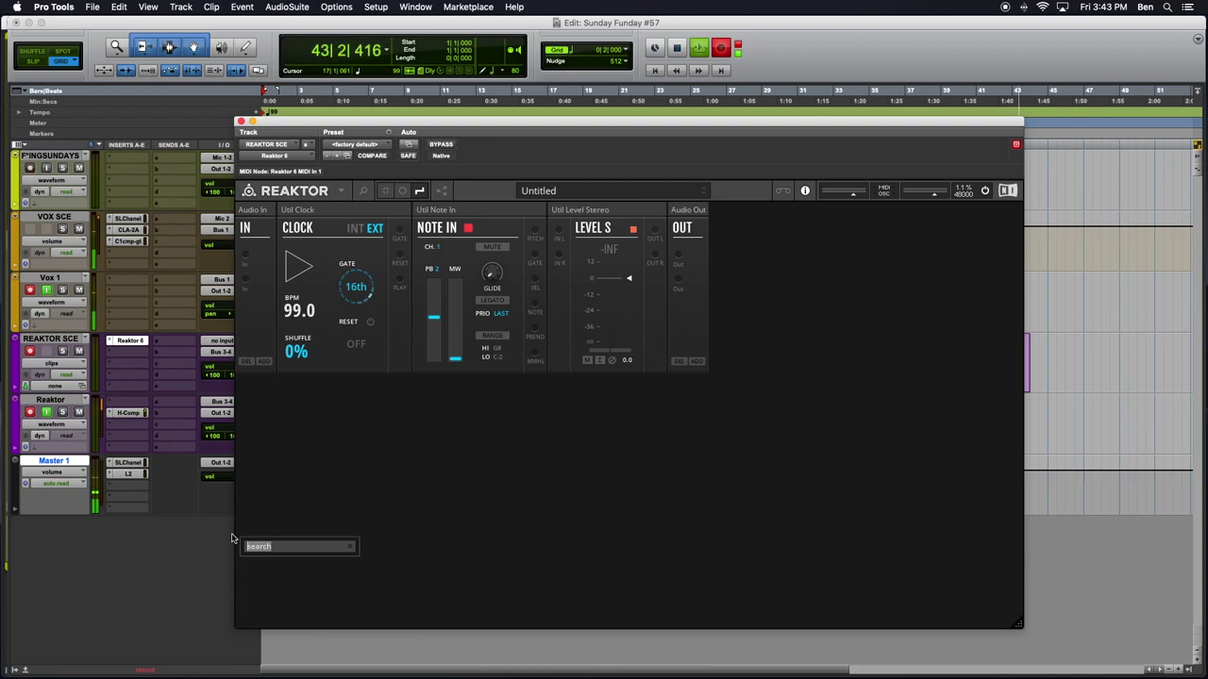
text(mix)
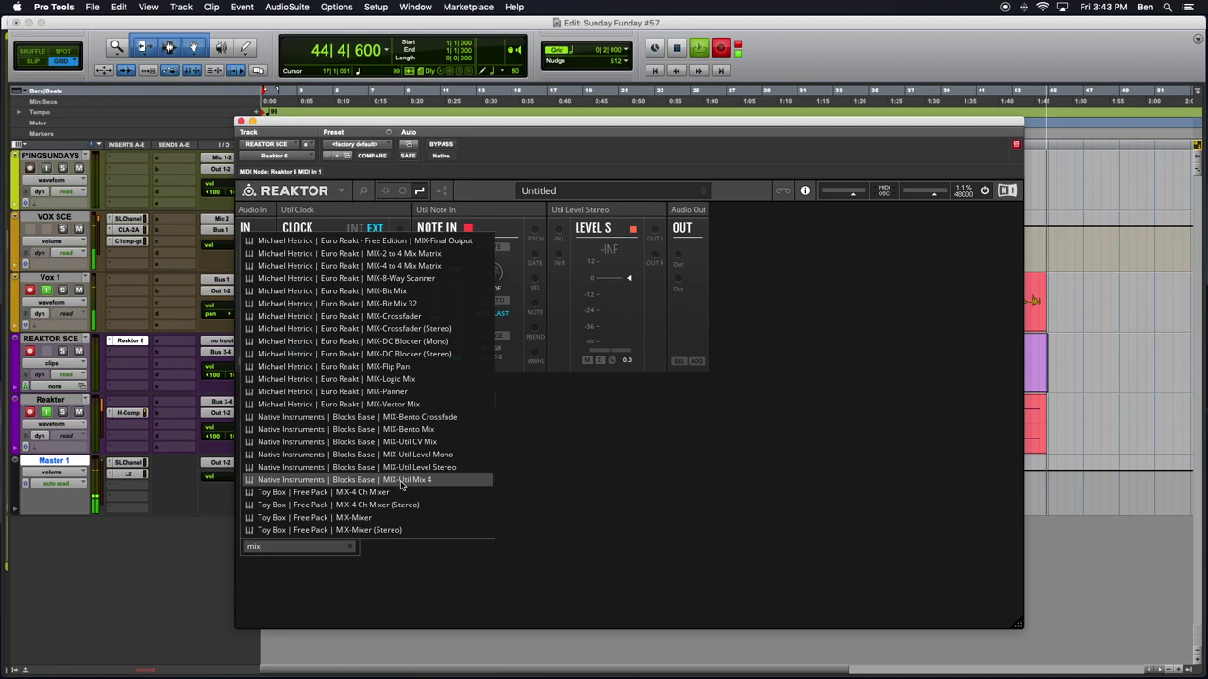
click(432, 481)
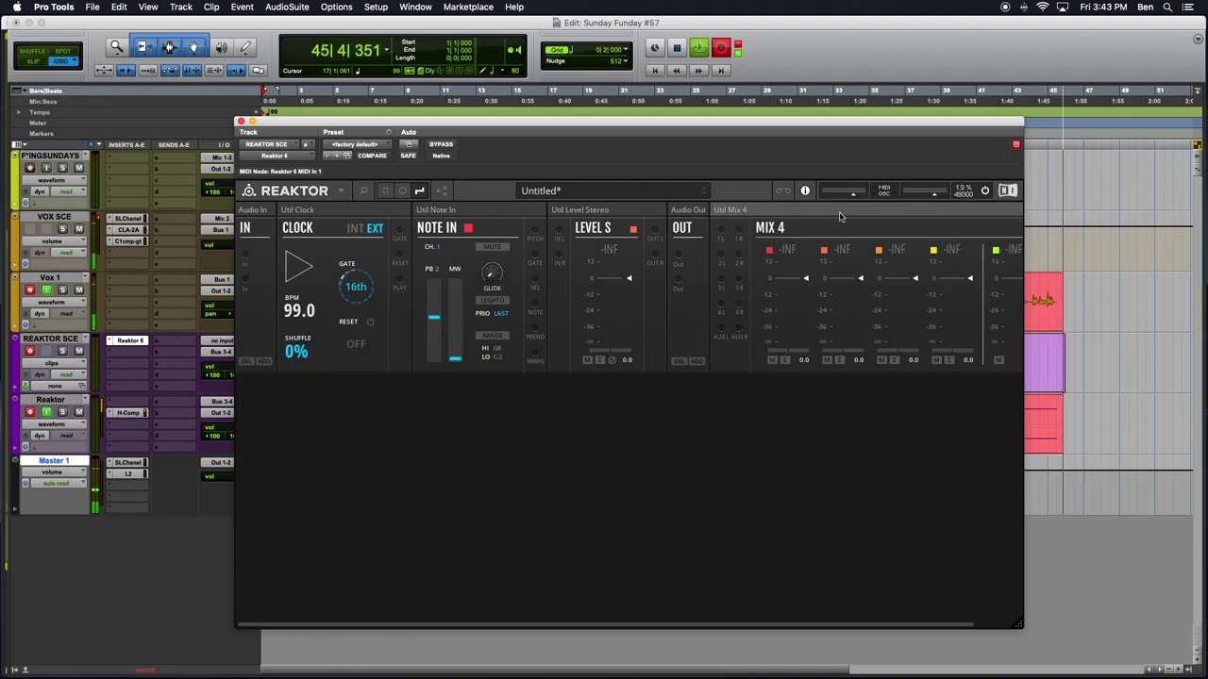
drag(842, 216, 566, 390)
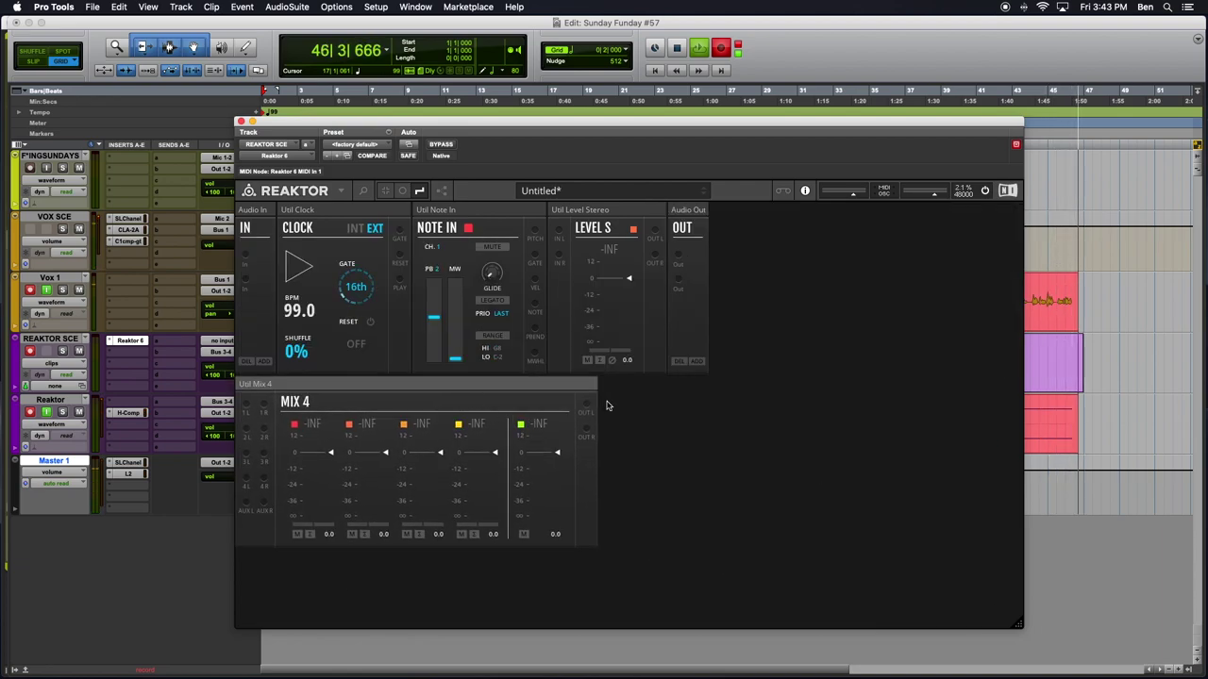
Arrange the rack with Note In beside Audio In, and Util Clock, Mix 4, Util Level Stereo and Audio Out along the second row.
mouse_move(620, 212)
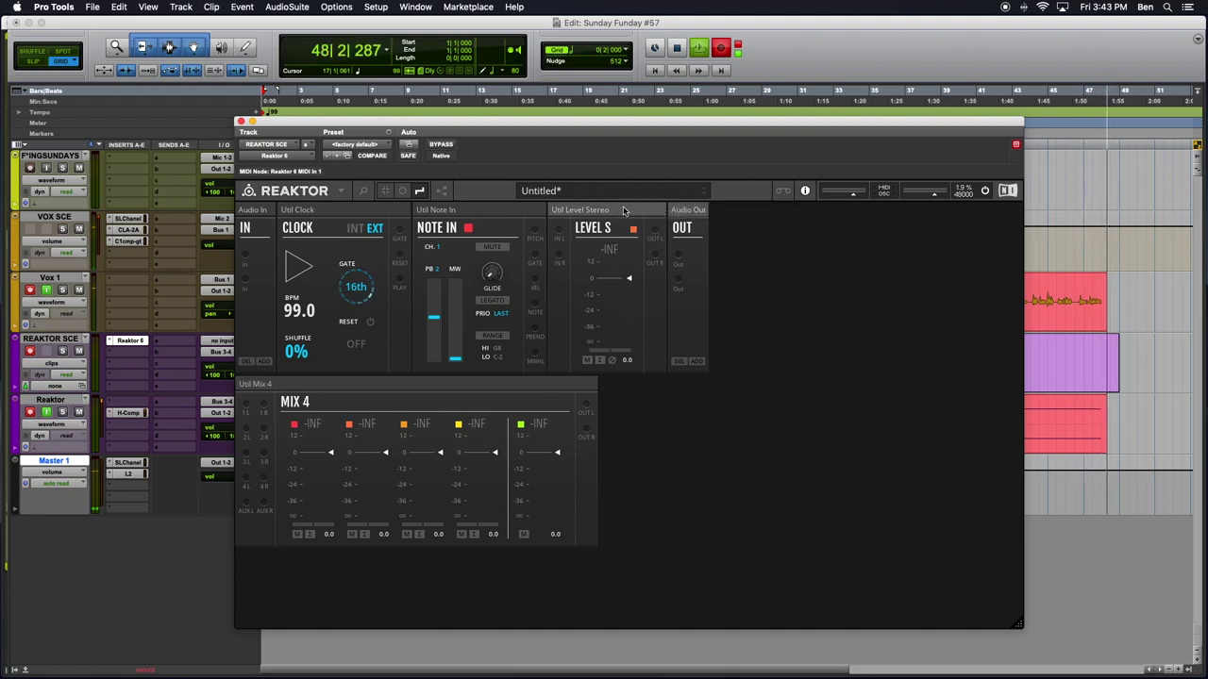
drag(614, 209, 751, 389)
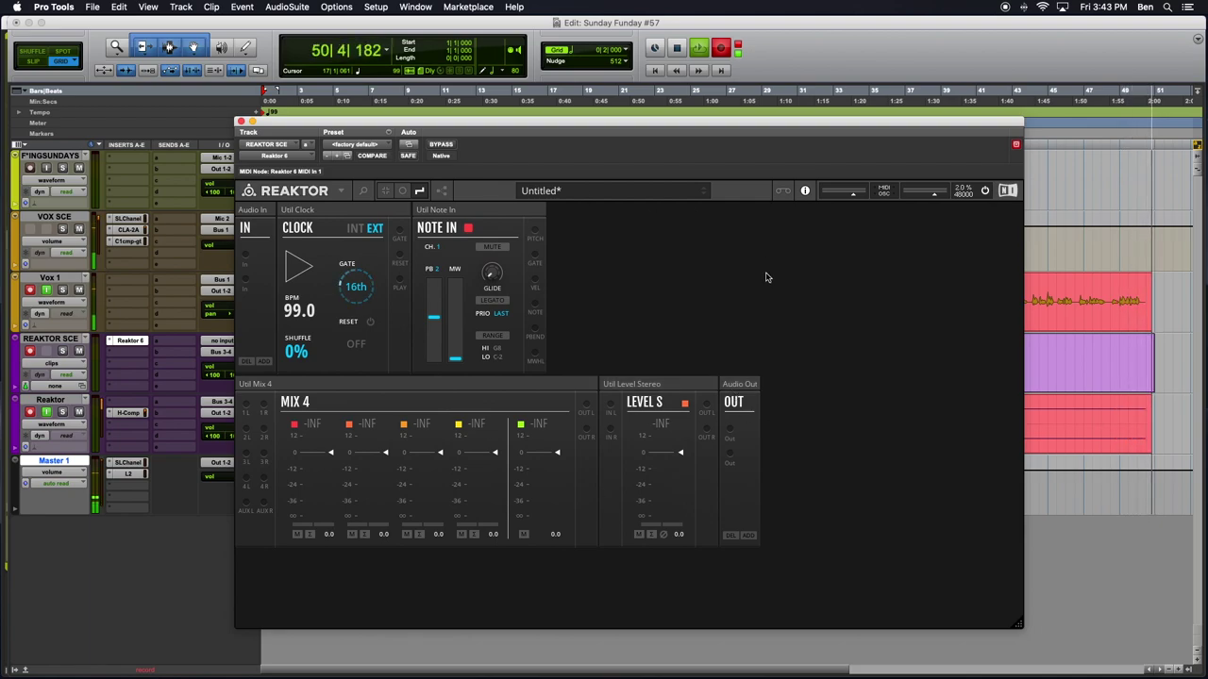
mouse_move(479, 211)
drag(479, 212, 300, 385)
drag(344, 212, 287, 486)
drag(422, 378, 341, 206)
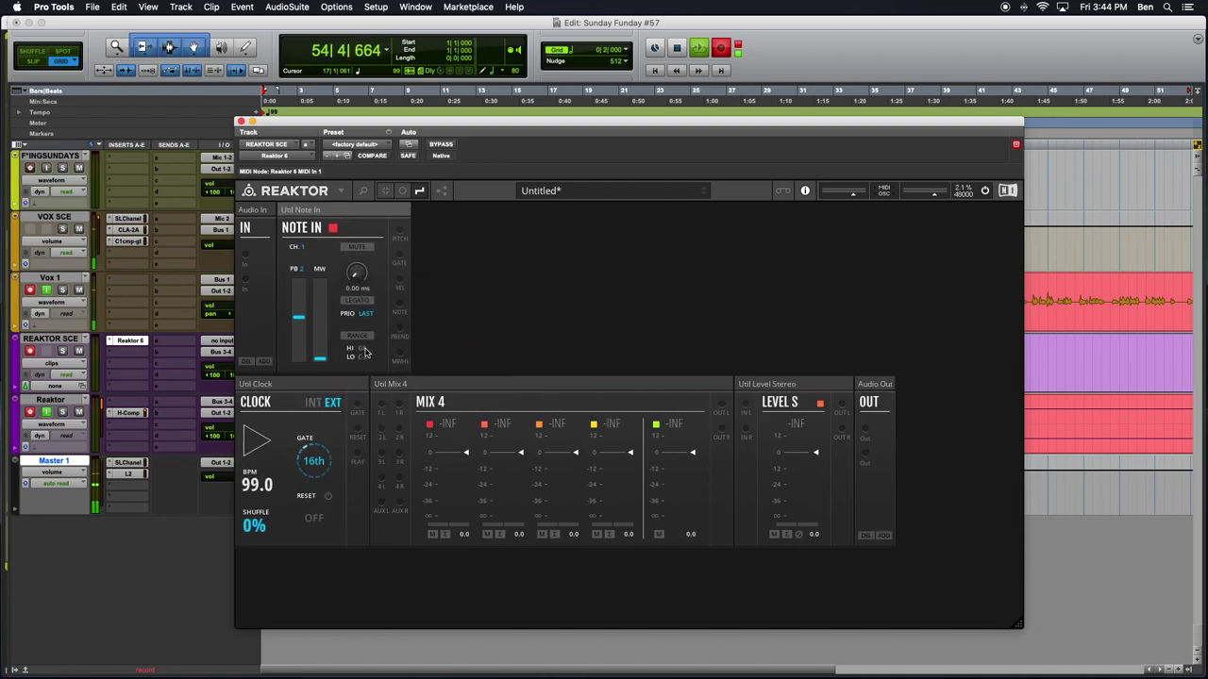
Search the blocks for OSC, add the Blocks Primes OSC-Monark Oscillator and place it after Note In on the first row.
double_click(700, 429)
text(OSC)
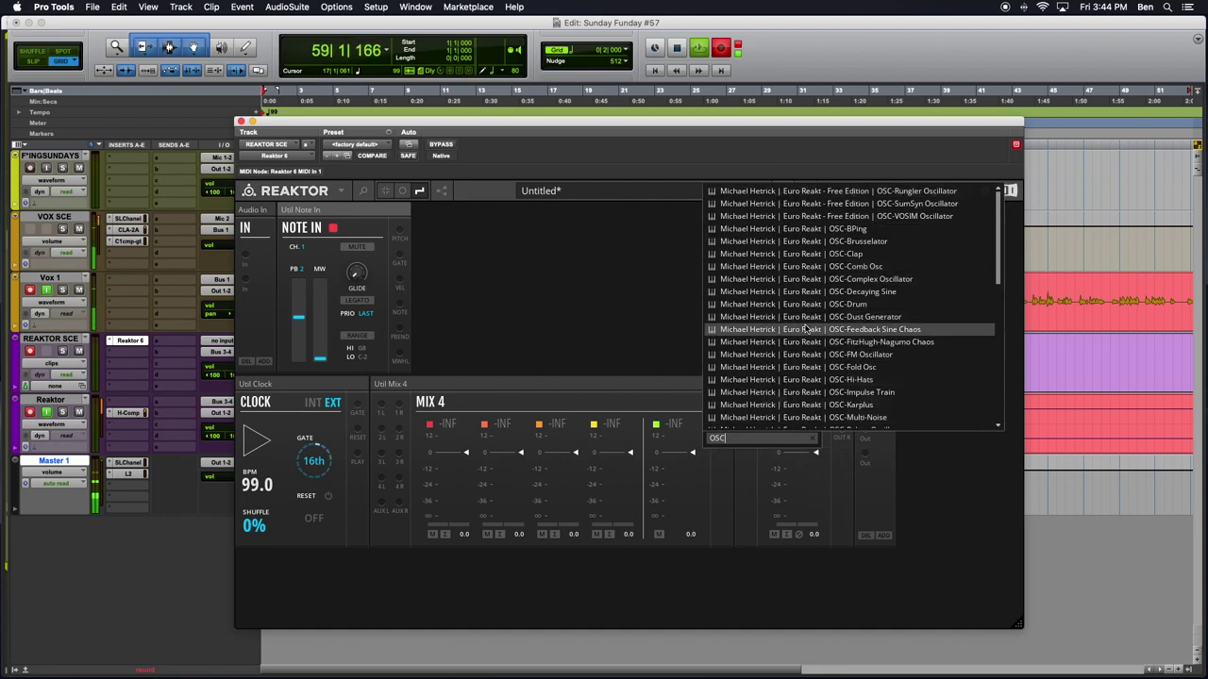
scroll(807, 329, down, 6)
scroll(807, 328, down, 2)
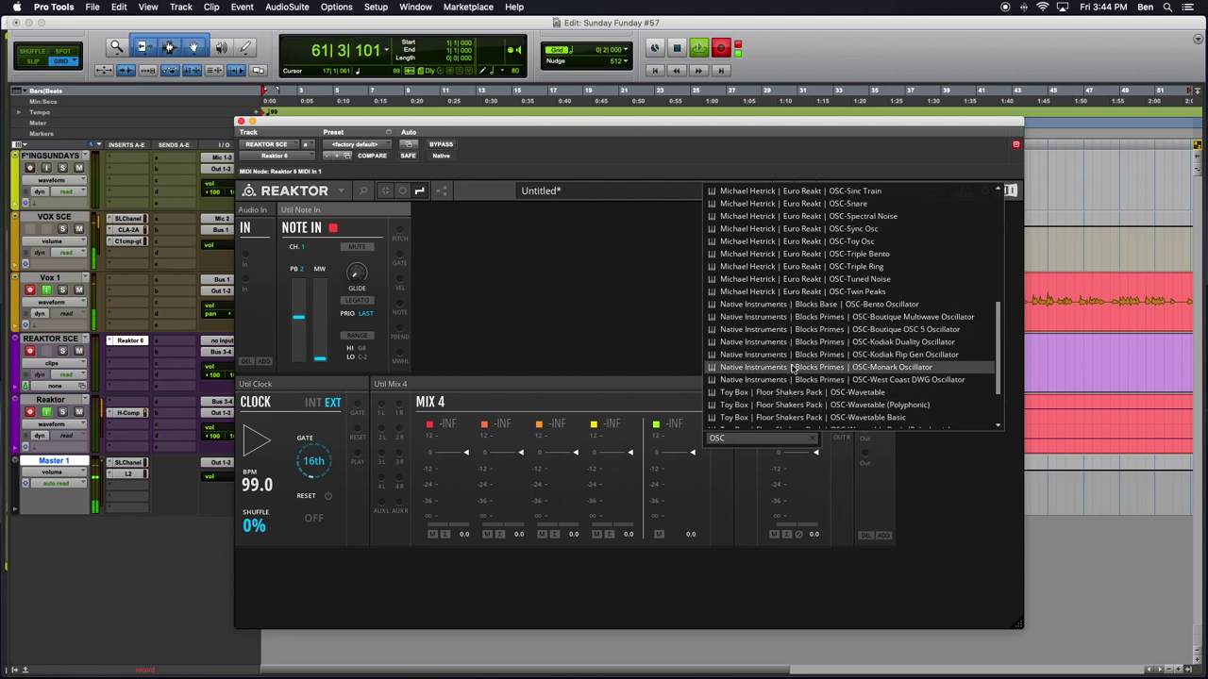
scroll(793, 368, down, 2)
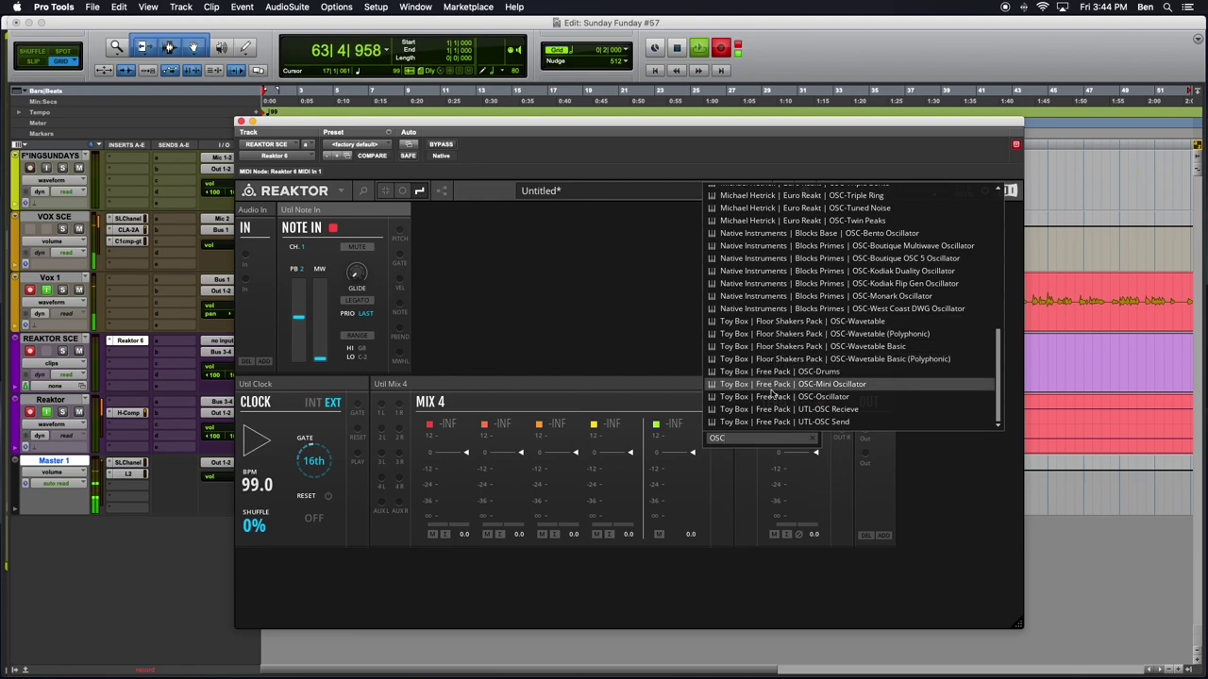
scroll(783, 340, up, 10)
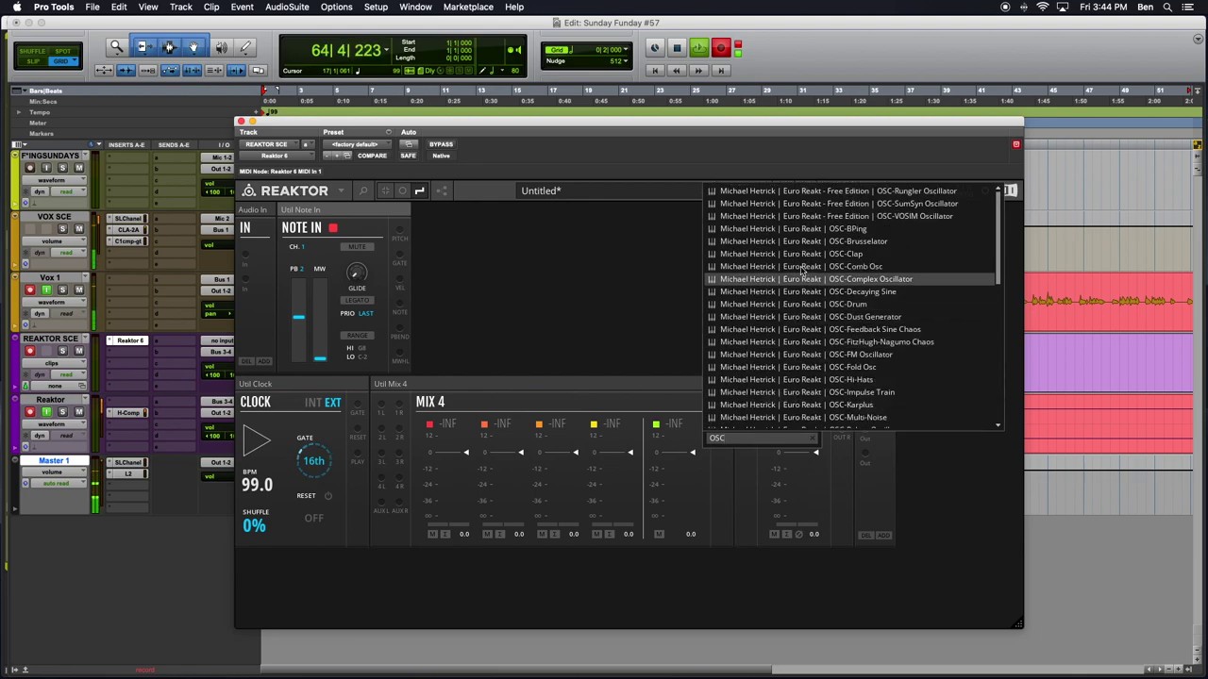
scroll(791, 269, down, 10)
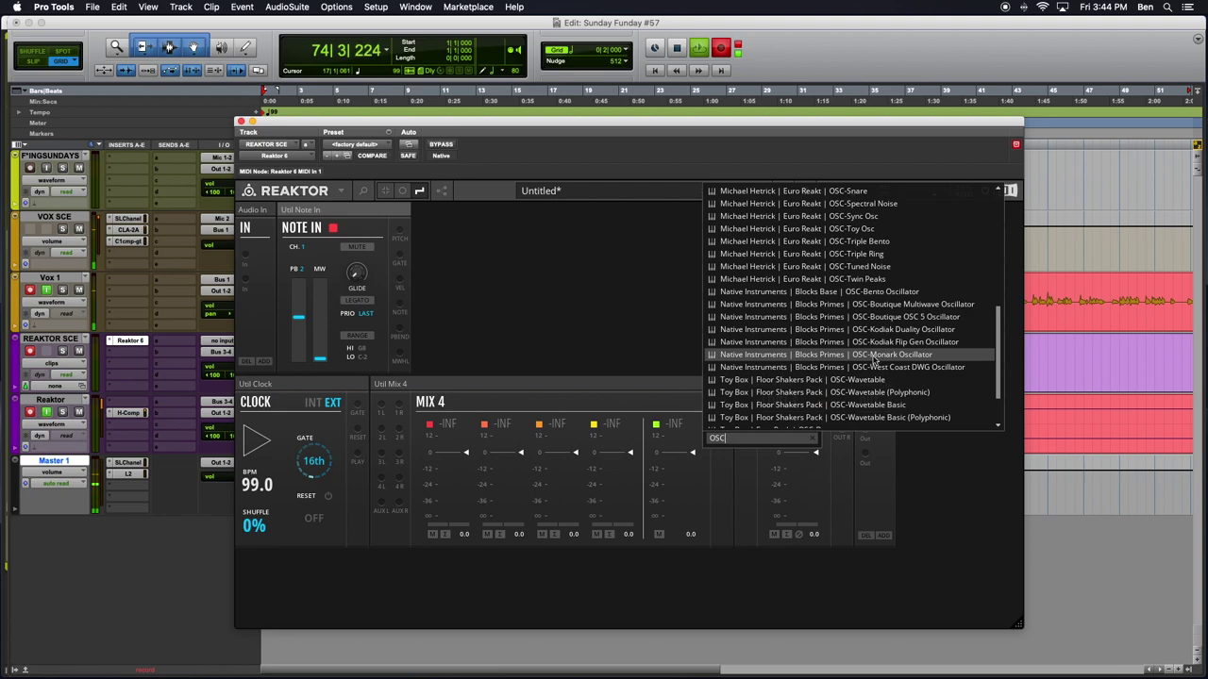
click(861, 354)
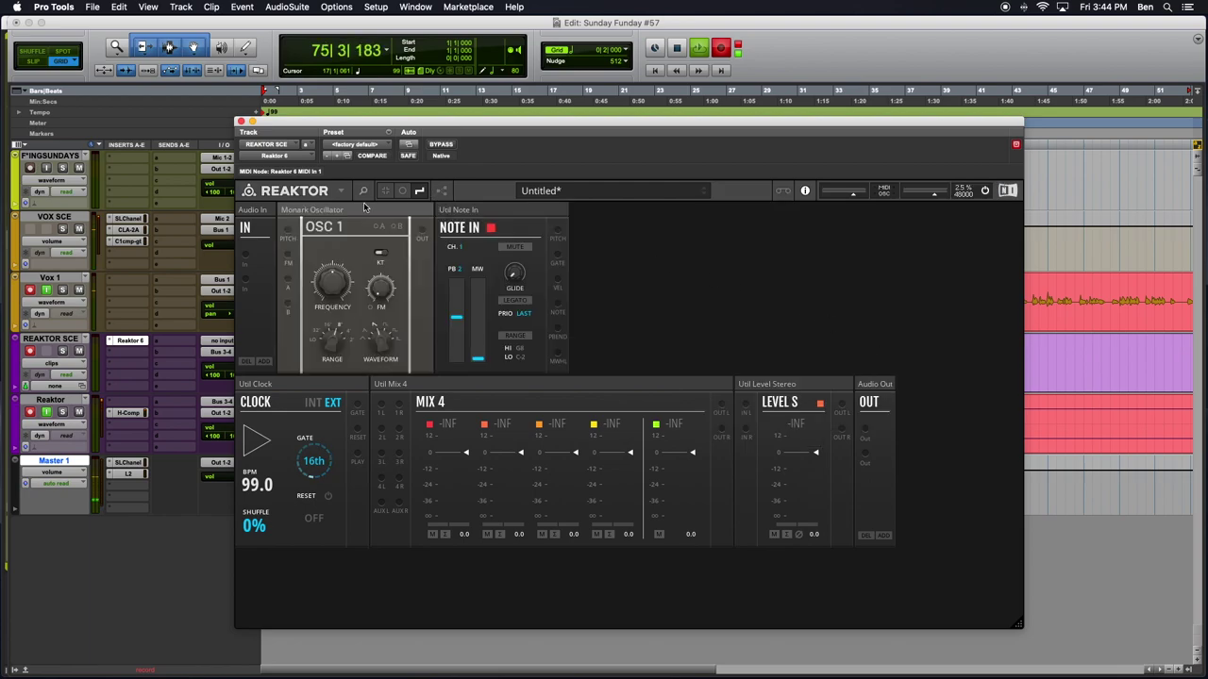
drag(357, 208, 600, 214)
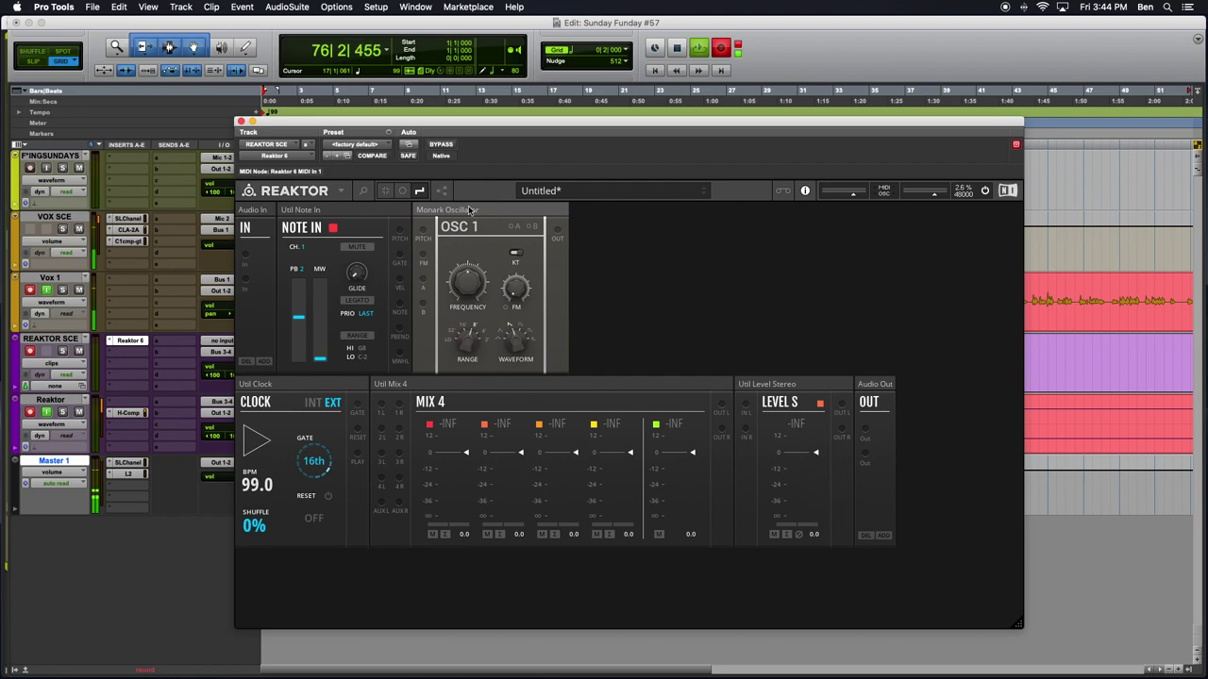
Search the blocks for WEST COAST and add the OSC-West Coast DWG Oscillator after the Monark Oscillator.
double_click(693, 229)
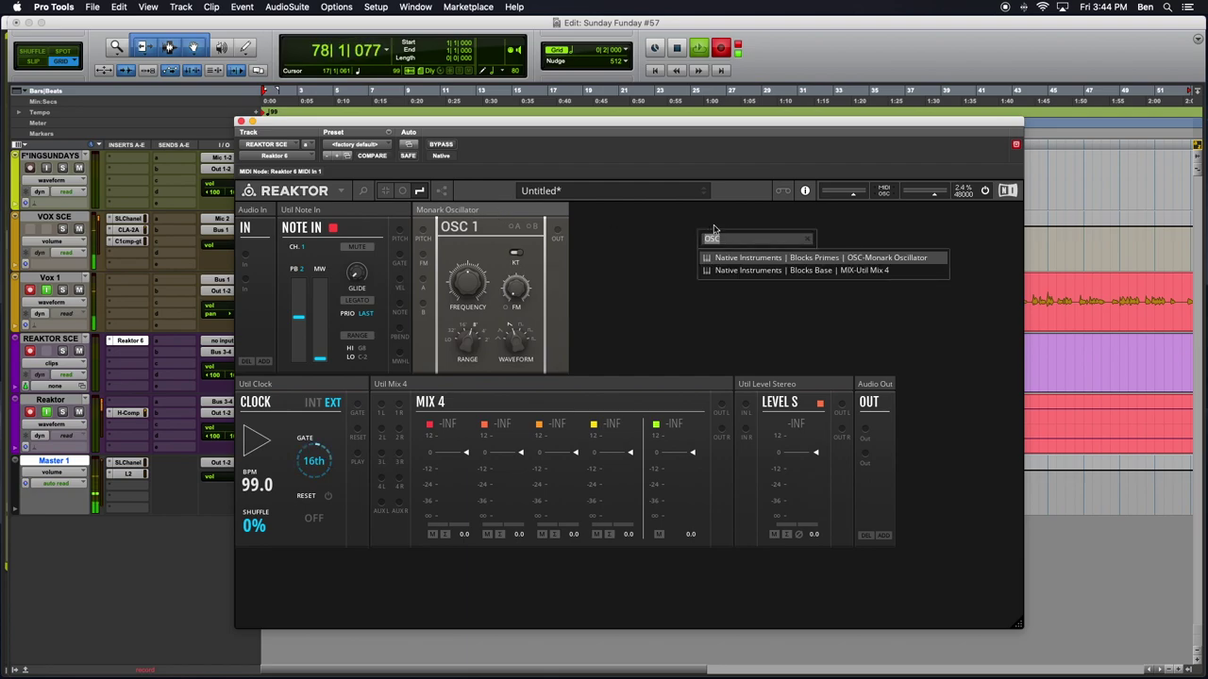
click(742, 240)
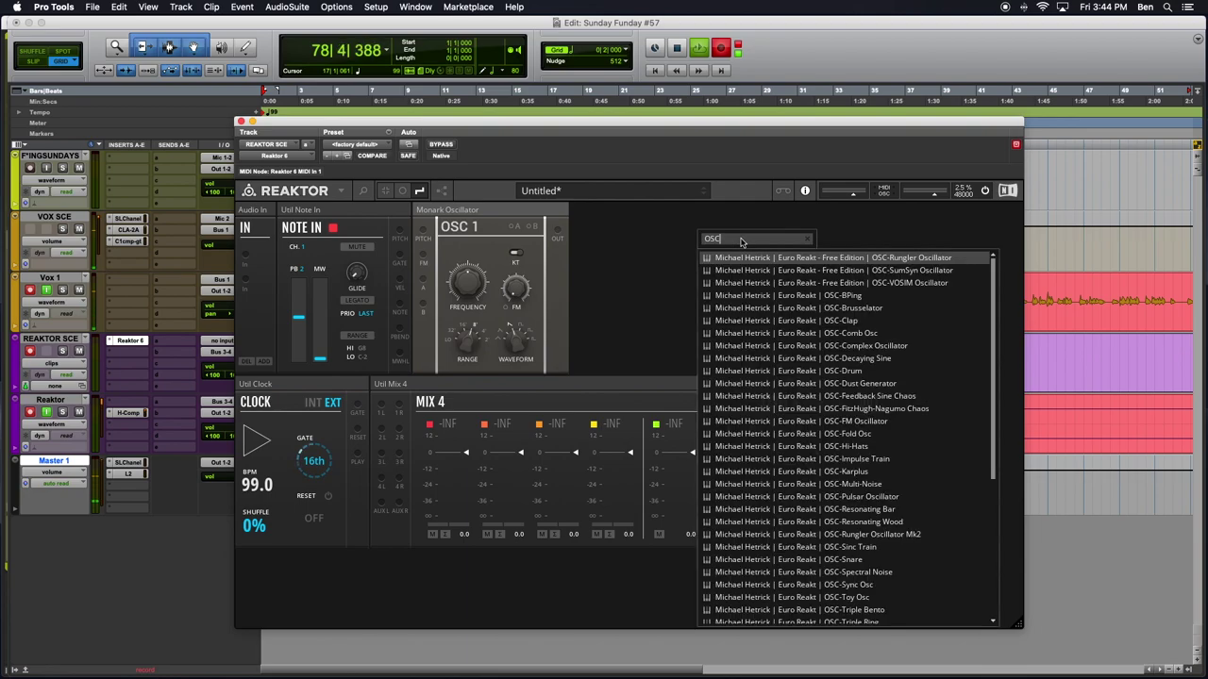
scroll(849, 422, down, 6)
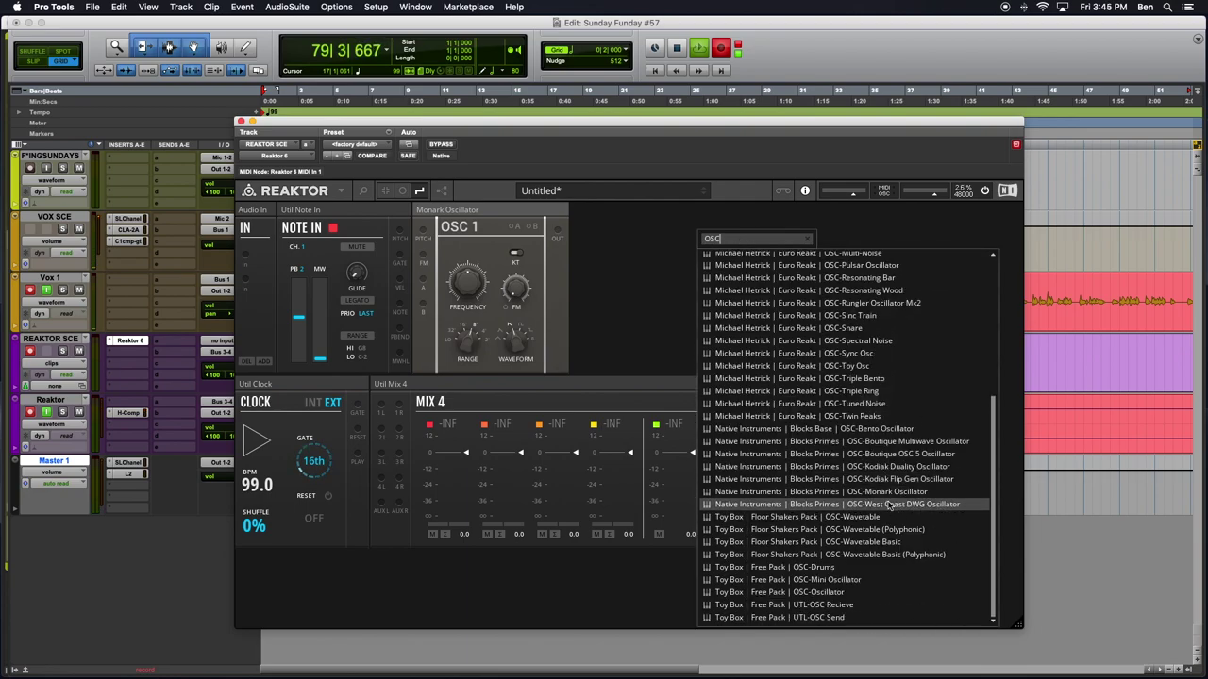
double_click(742, 239)
text(WEST COAST)
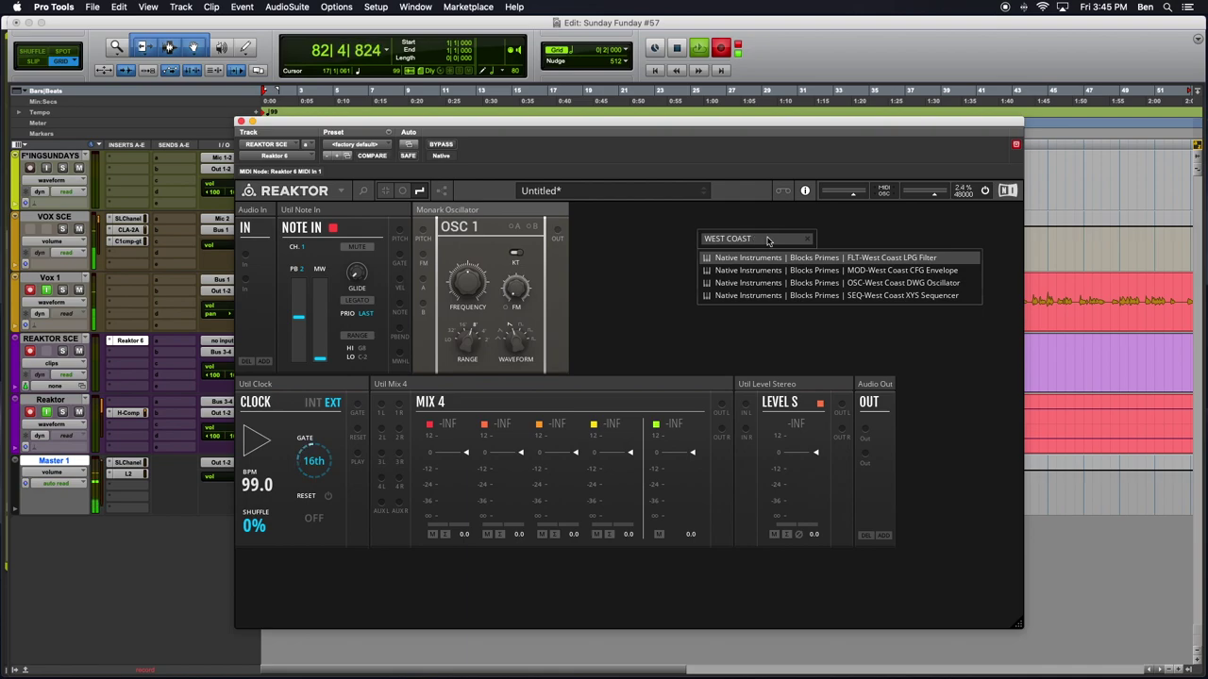
click(895, 283)
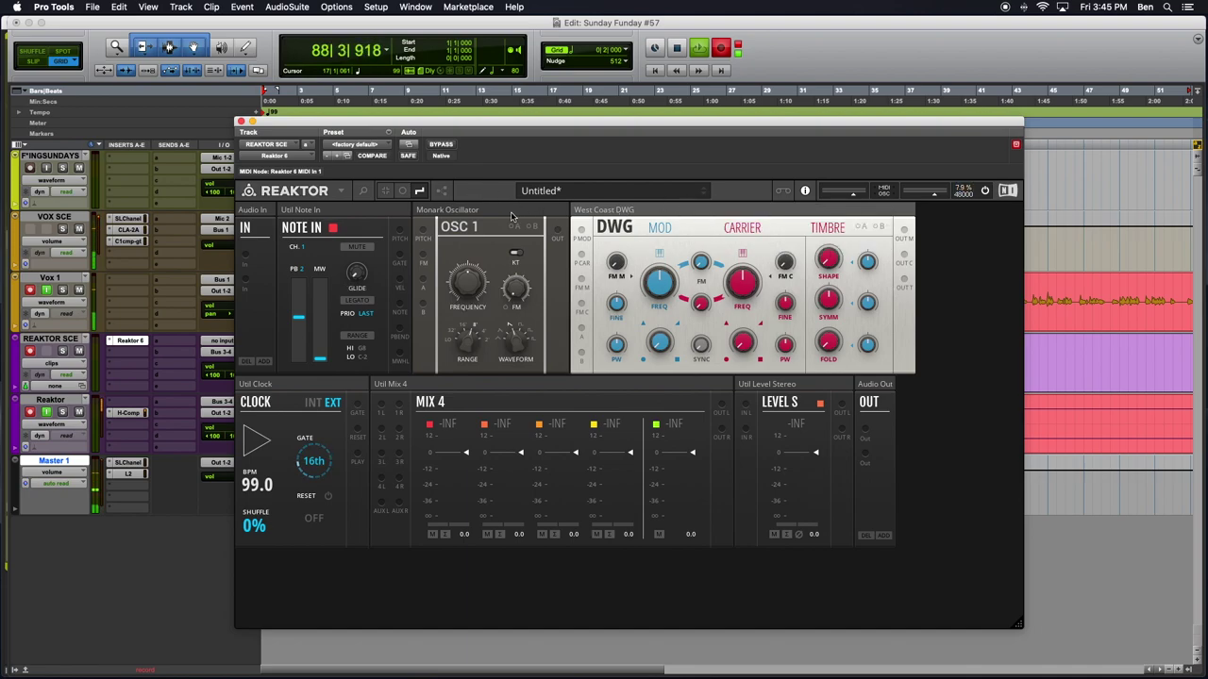
In the structure view, move the Monark Oscillator block to an empty area and rename it Monark 001.
mouse_move(475, 213)
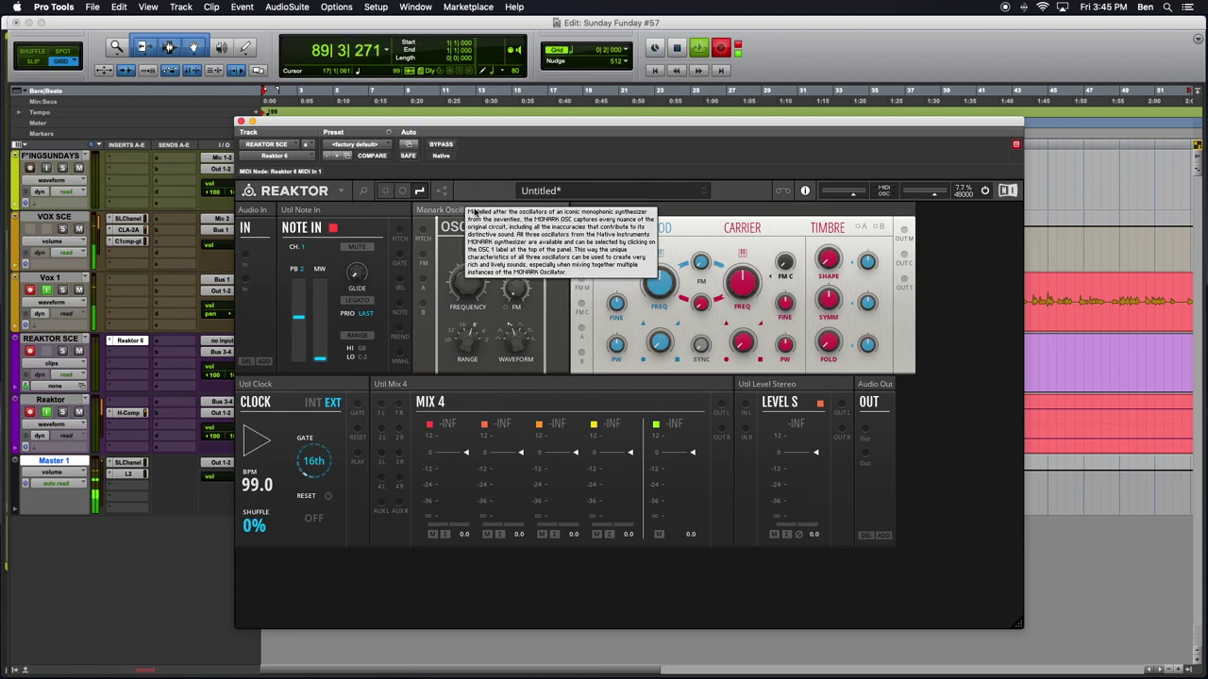
right_click(459, 210)
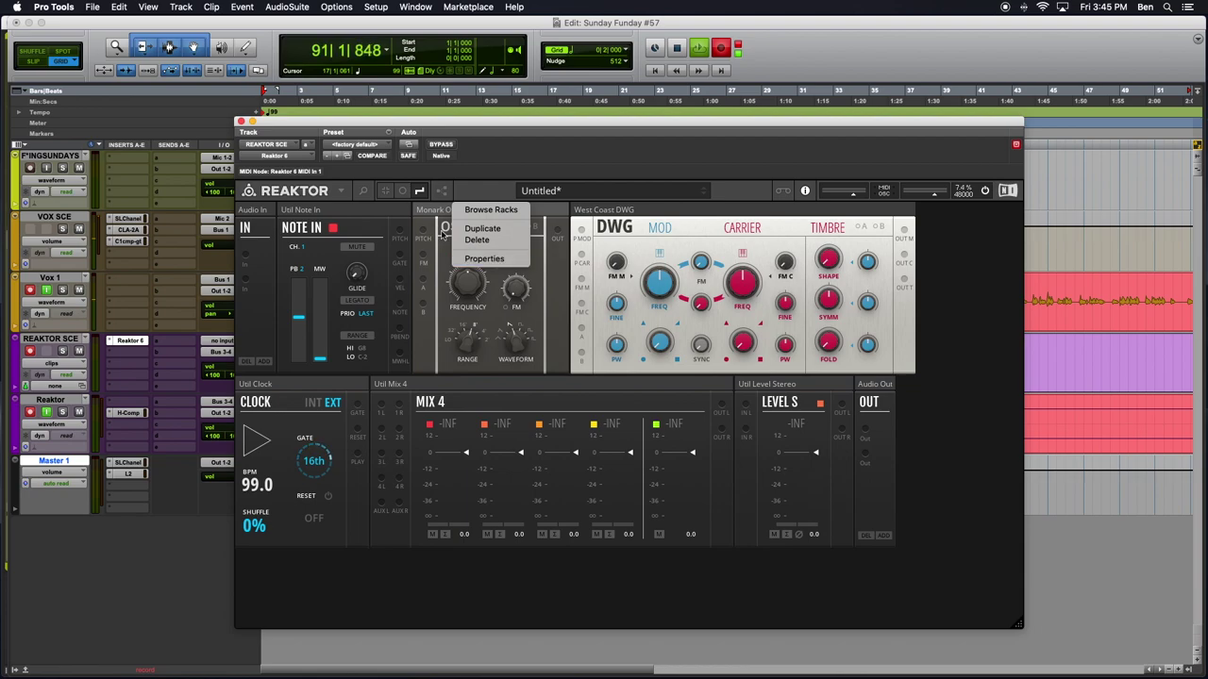
click(441, 226)
click(442, 191)
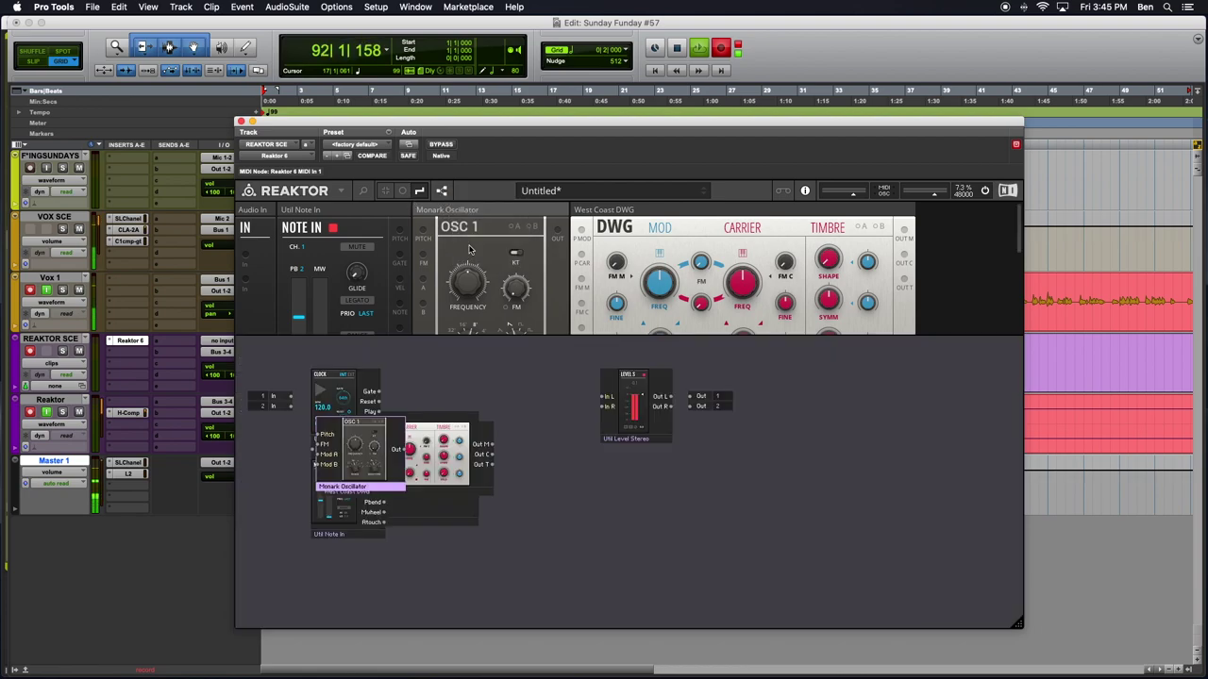
drag(367, 467, 672, 528)
double_click(652, 549)
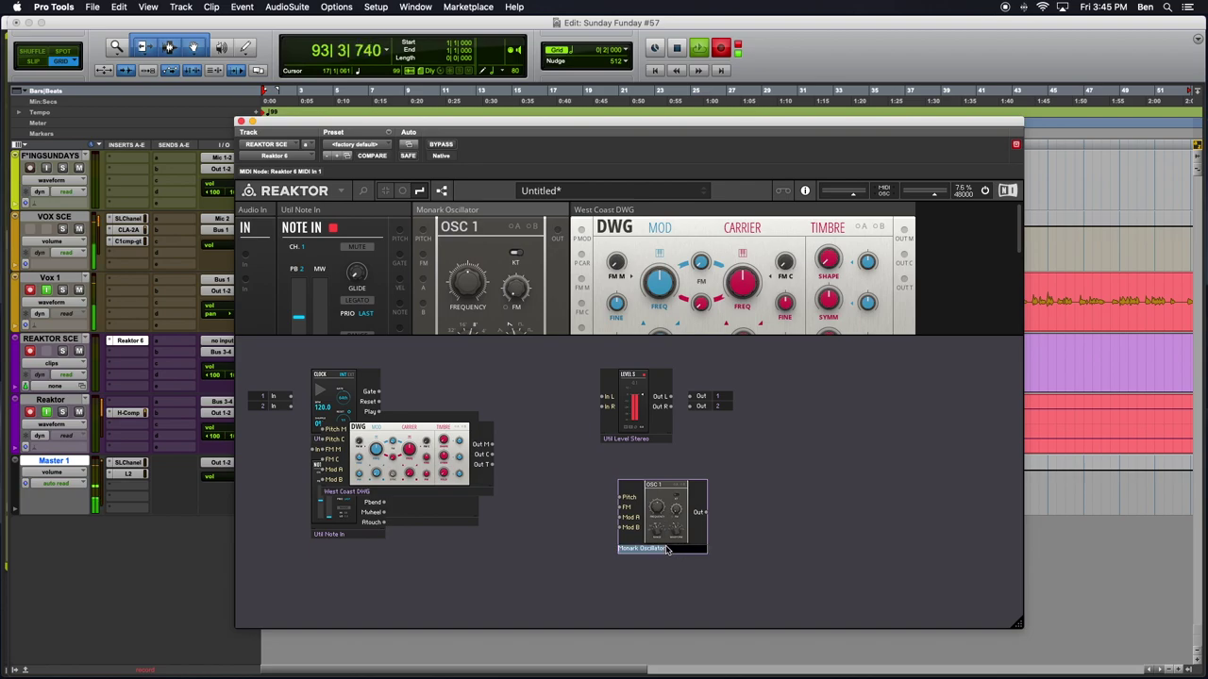
click(675, 553)
double_click(662, 553)
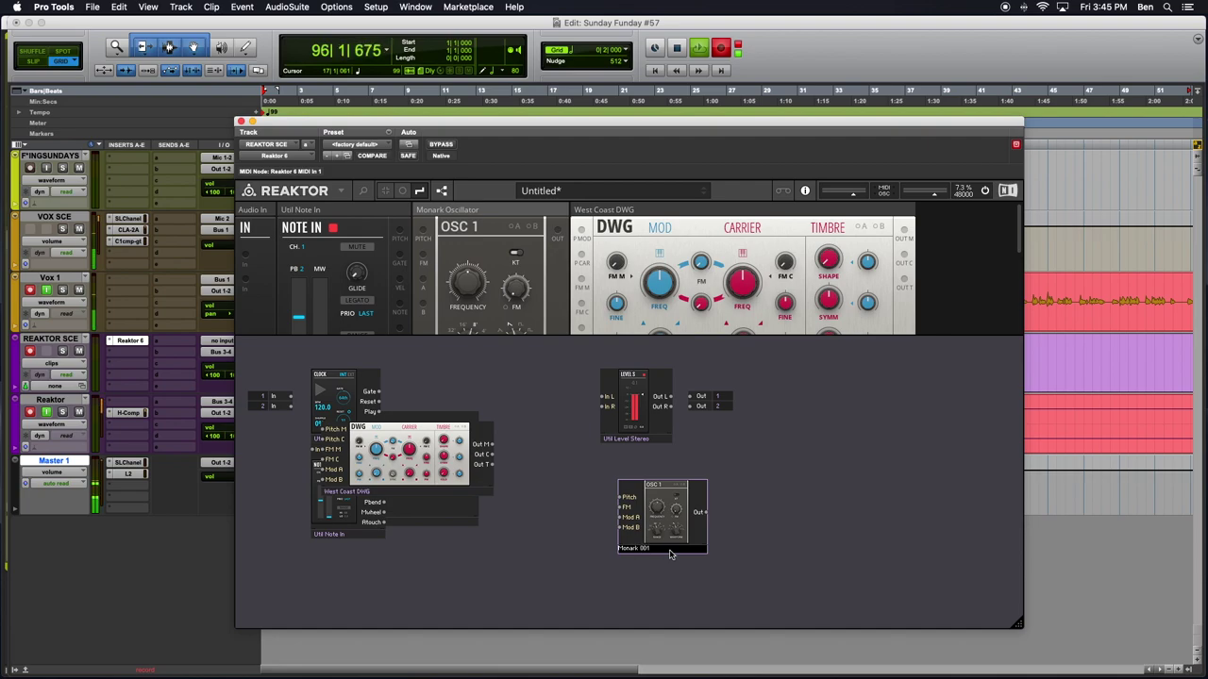
text(001)
key(Return)
Move the West Coast DWG block to an empty area of the structure, rename it West Coast DWG 002, and close the structure view.
drag(380, 492, 791, 491)
double_click(790, 490)
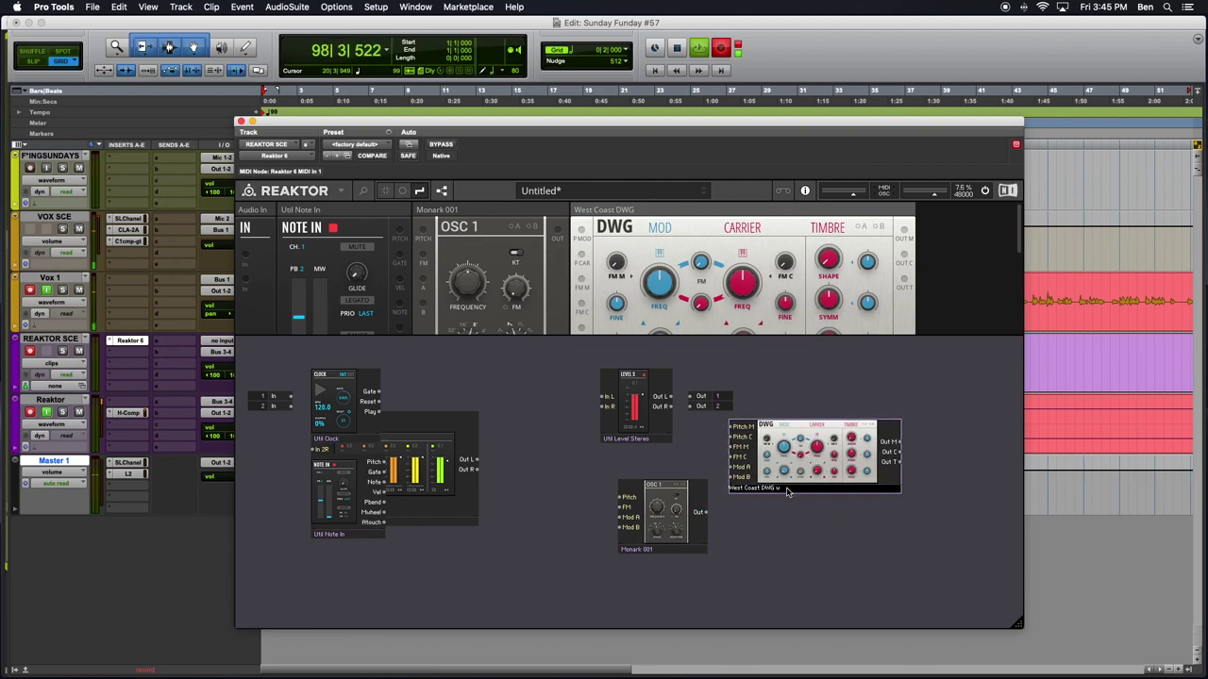
text(002)
key(Return)
click(575, 435)
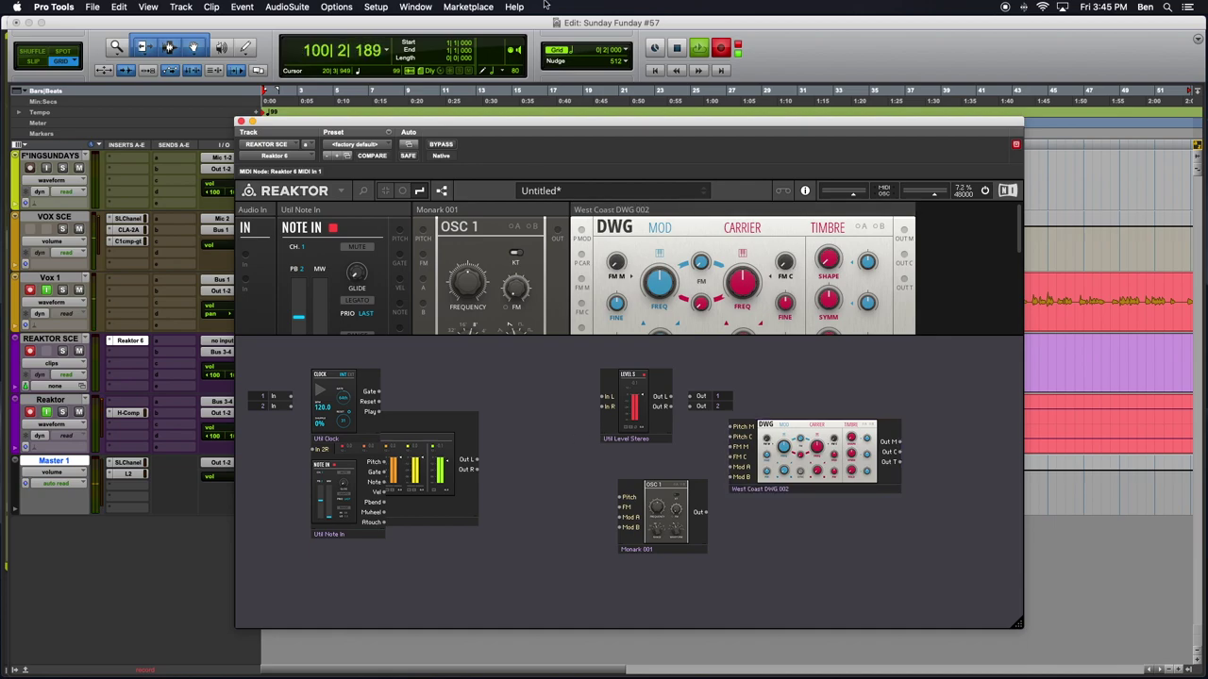
click(442, 190)
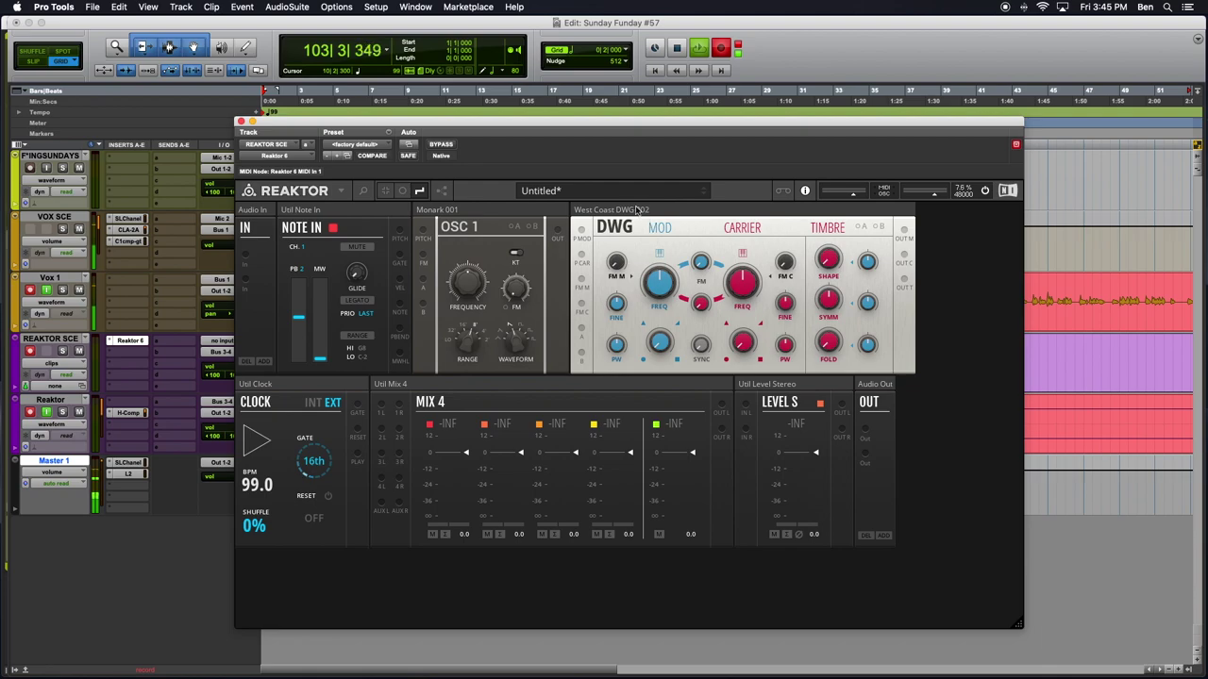
Move the West Coast DWG block to the second row after the Clock, and Mix 4, Level Stereo and Audio Out to a third row.
drag(631, 209, 429, 391)
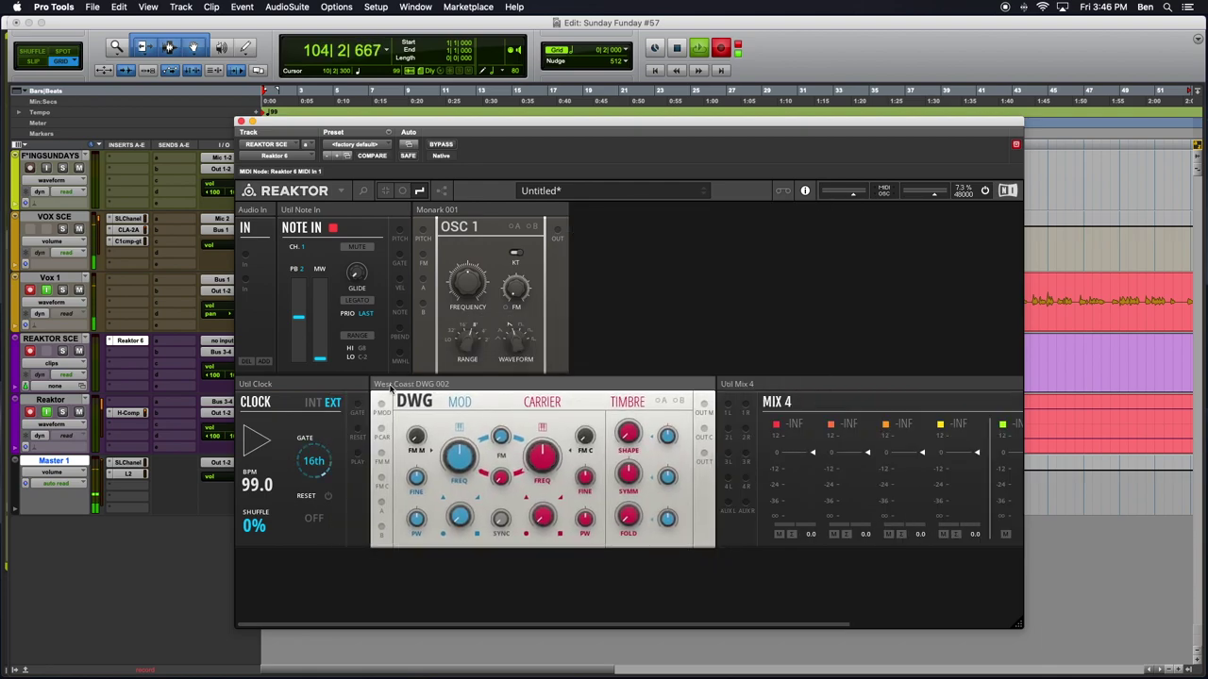
drag(741, 382, 393, 572)
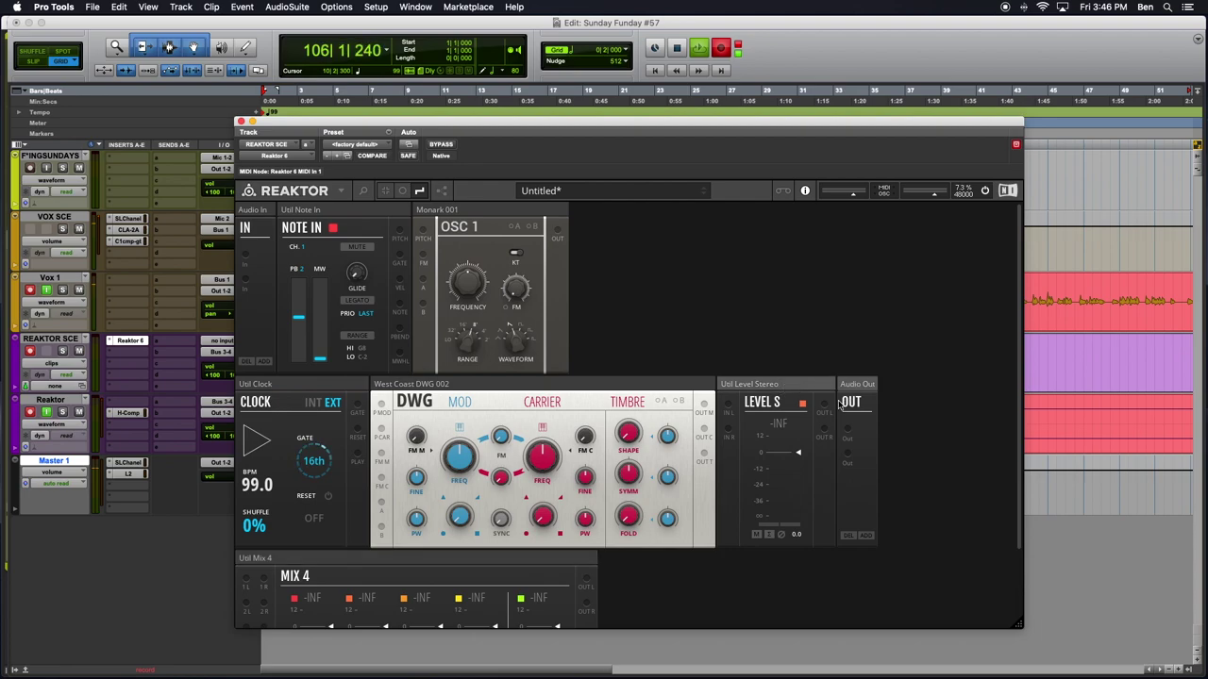
drag(775, 386, 668, 563)
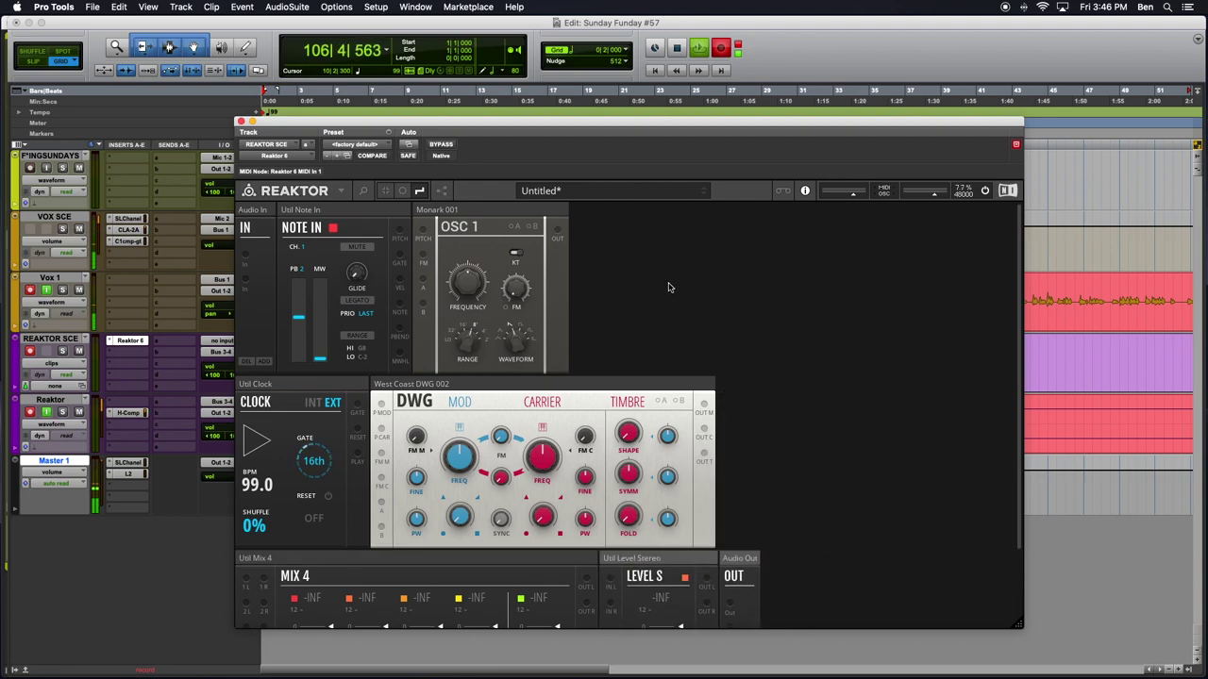
Search the blocks for filter, add the FLT-West Coast LPG Filter and place it after the West Coast DWG block on the second row.
double_click(698, 295)
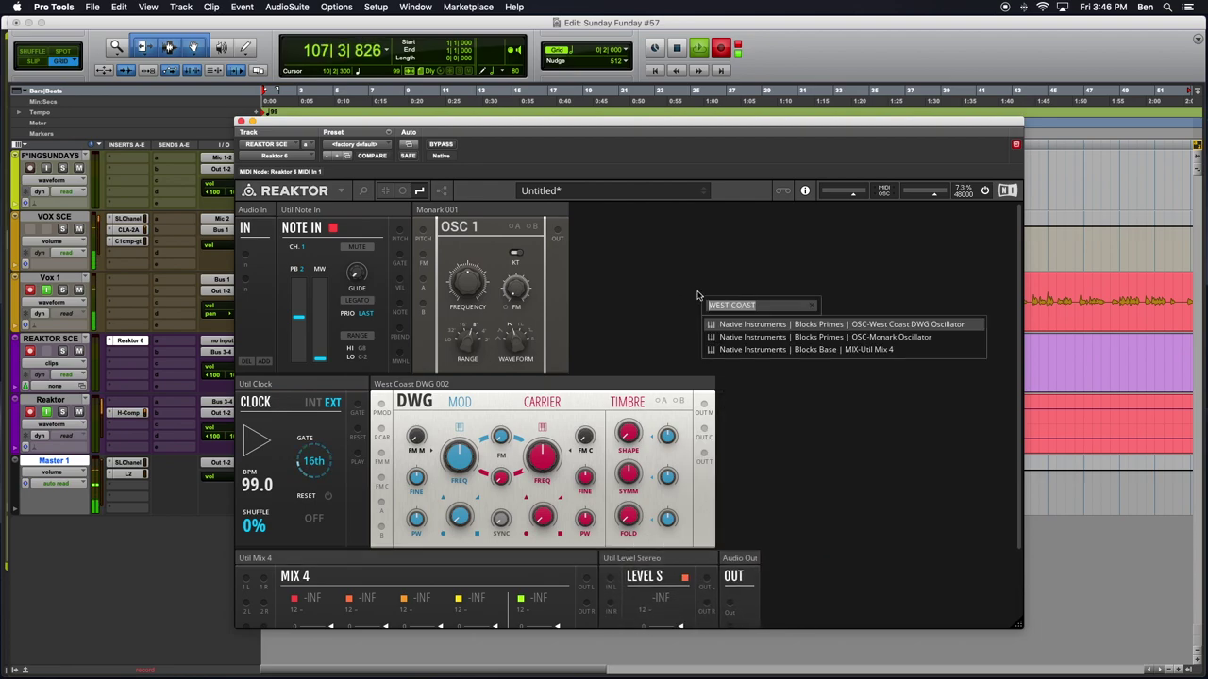
text(filter)
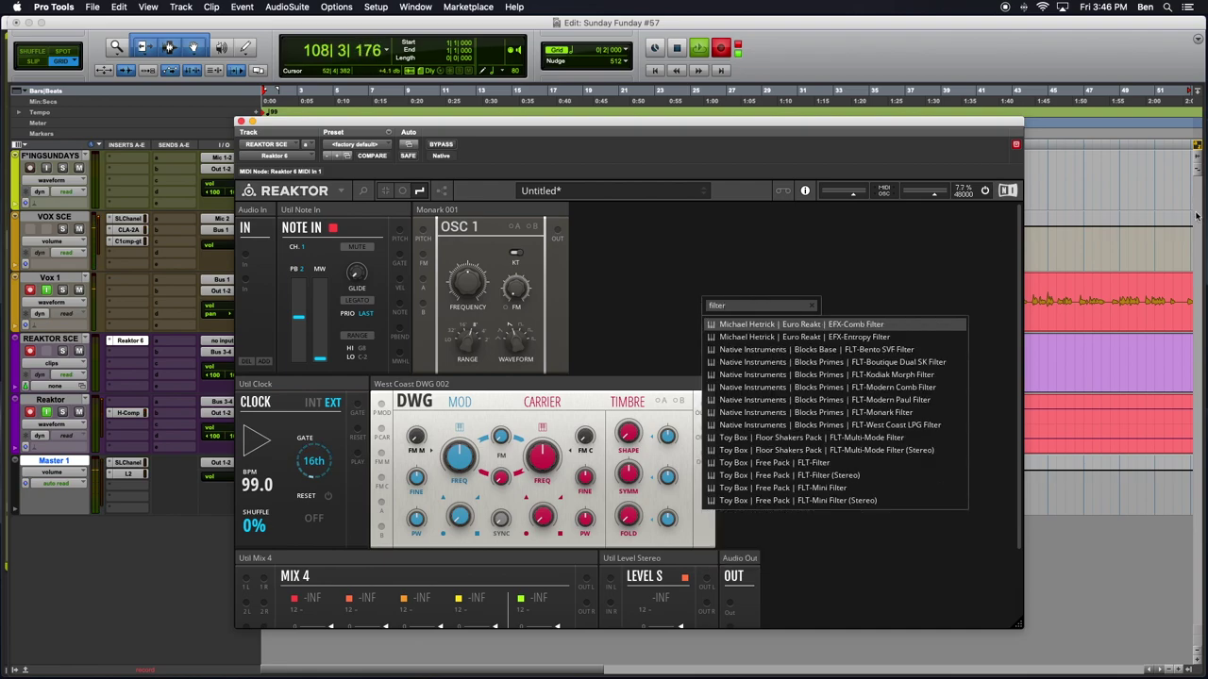
click(1154, 215)
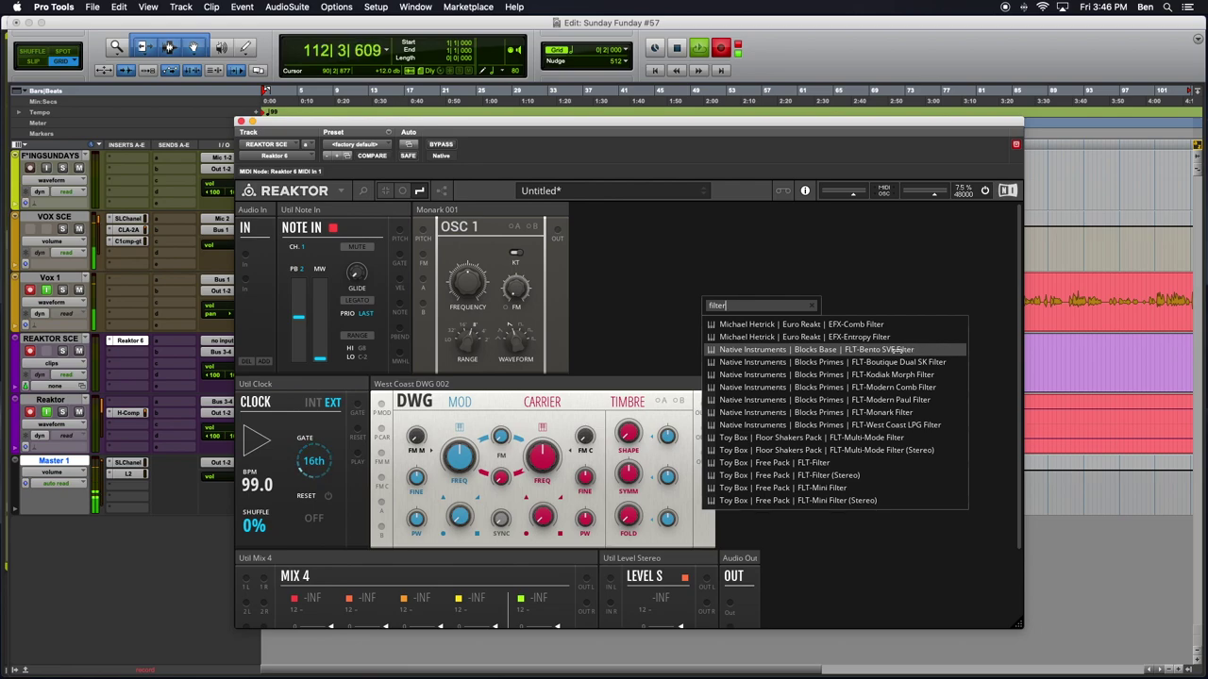
click(900, 425)
mouse_move(615, 210)
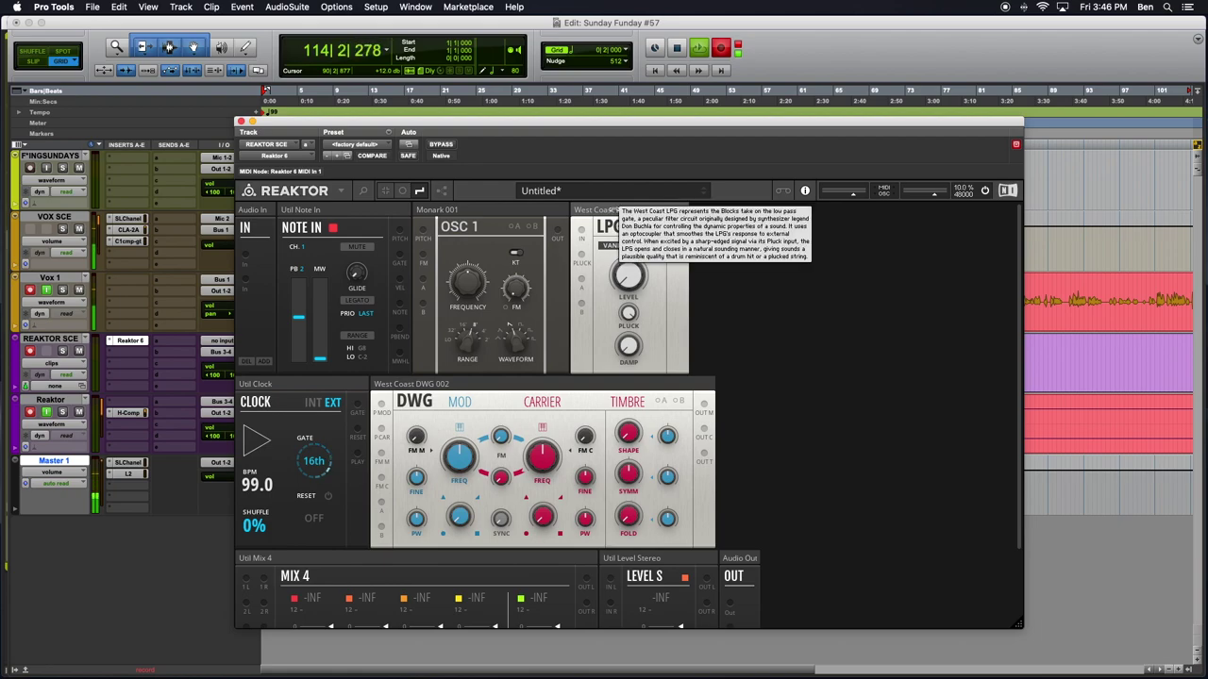
drag(615, 211, 763, 382)
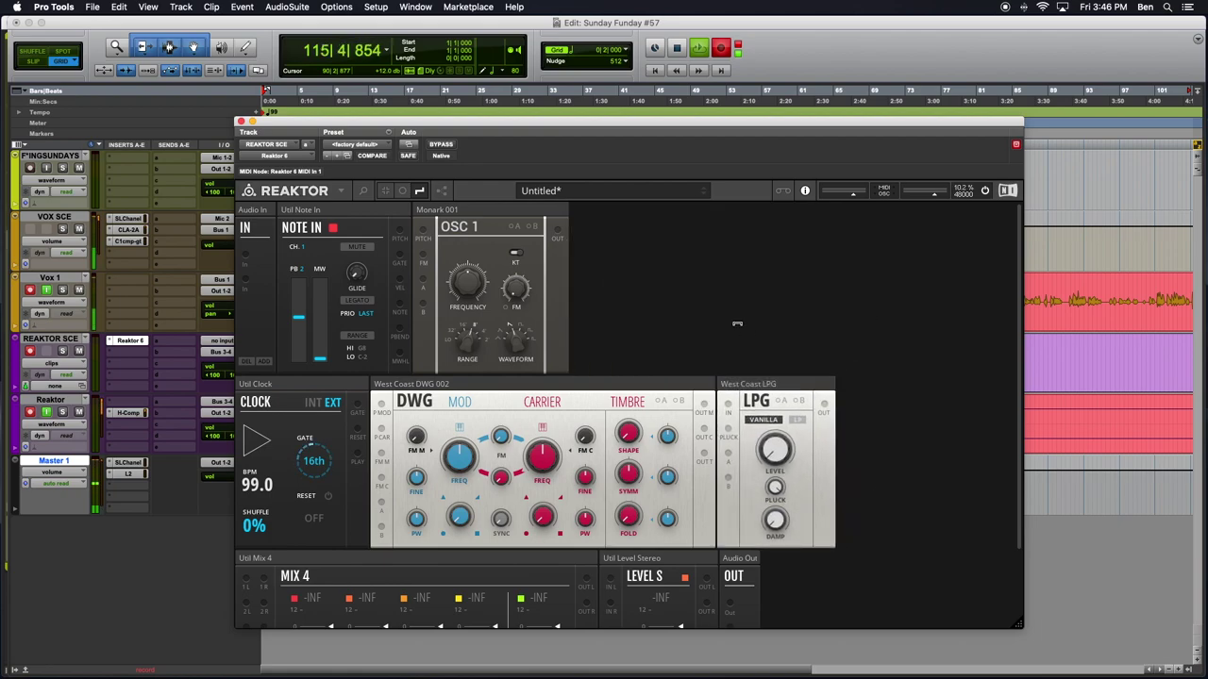
Search the blocks for filter, add the FLT-Monark Filter and place it after the Monark oscillator on the first row.
double_click(737, 324)
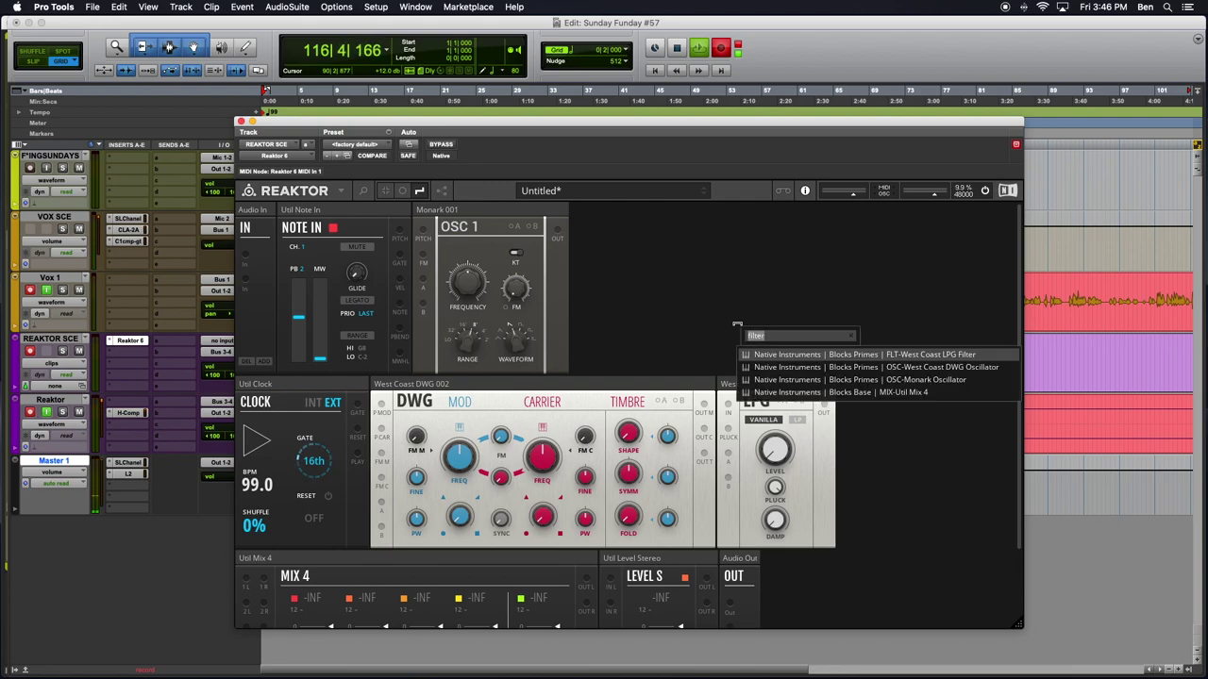
text(filter)
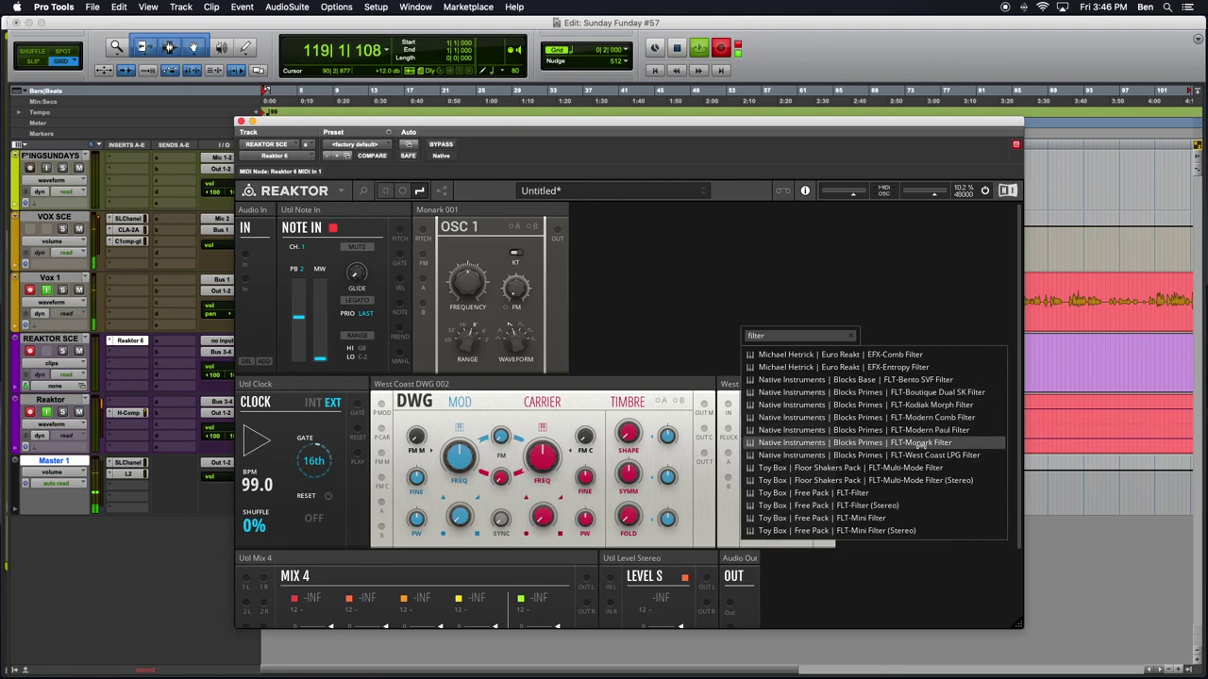
click(920, 445)
drag(772, 392, 634, 197)
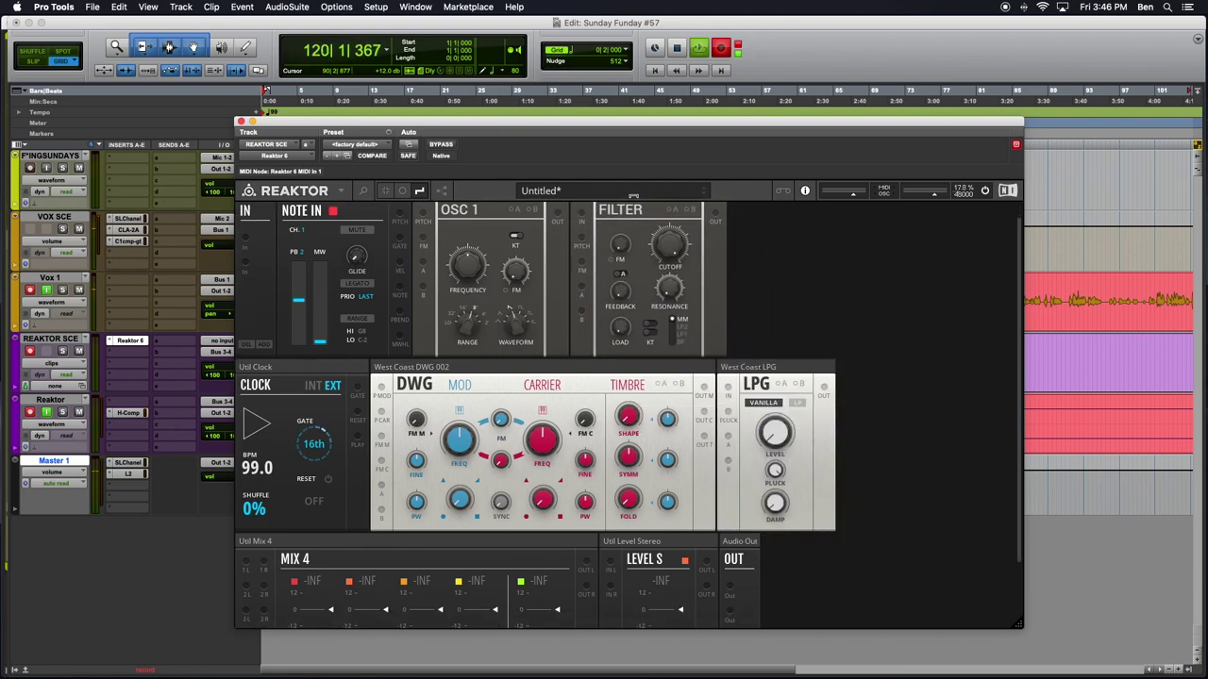
drag(690, 321, 706, 322)
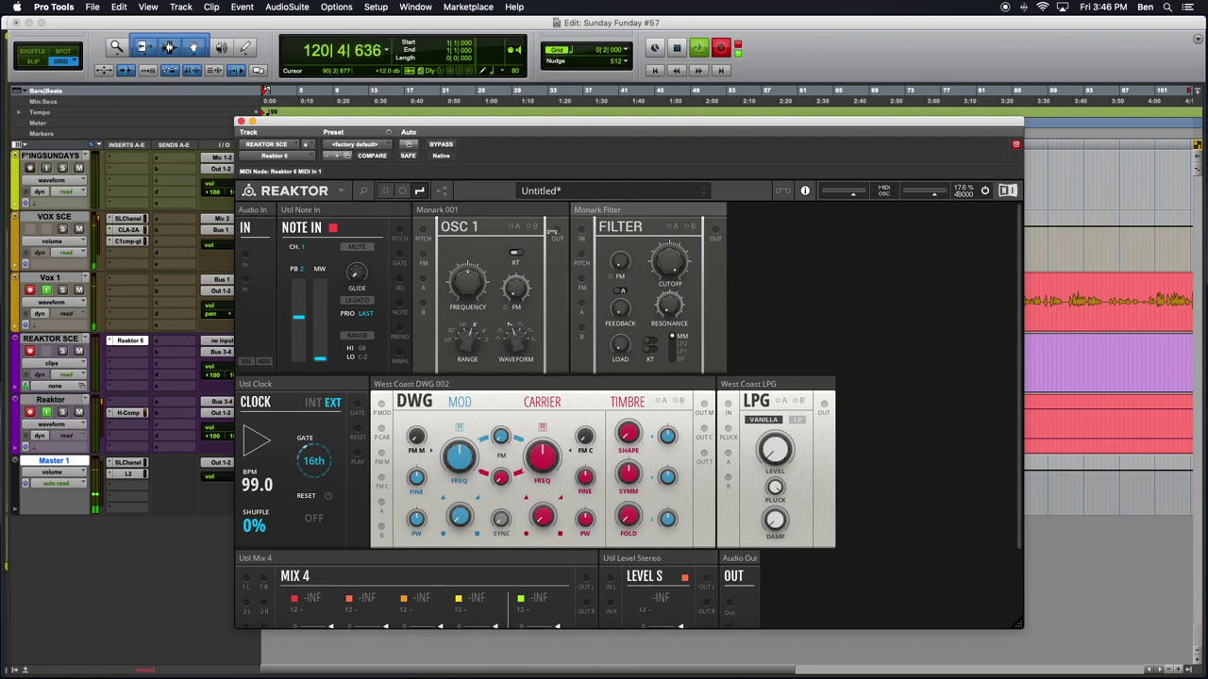
Wire the Monark oscillator to the Monark Filter, DWG OUT M to the LPG input, and Note In pitch to Monark PITCH and DWG P CAR.
drag(563, 233, 578, 226)
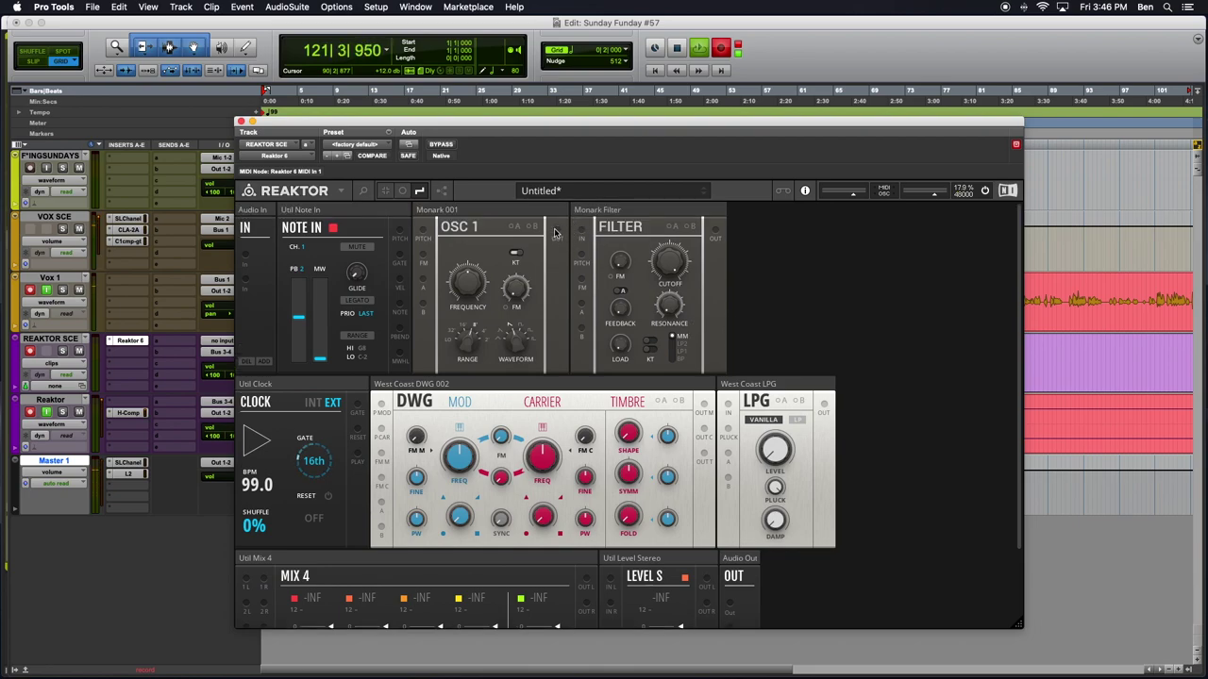
drag(557, 235, 582, 232)
drag(703, 404, 727, 406)
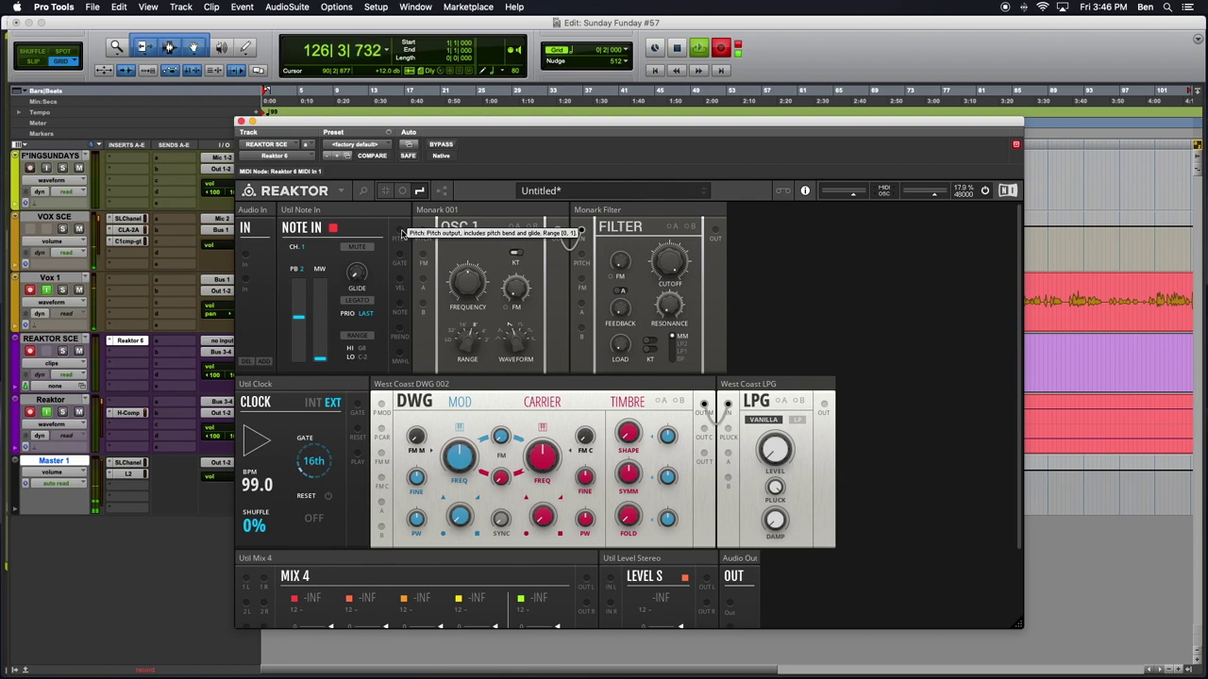
drag(402, 233, 382, 429)
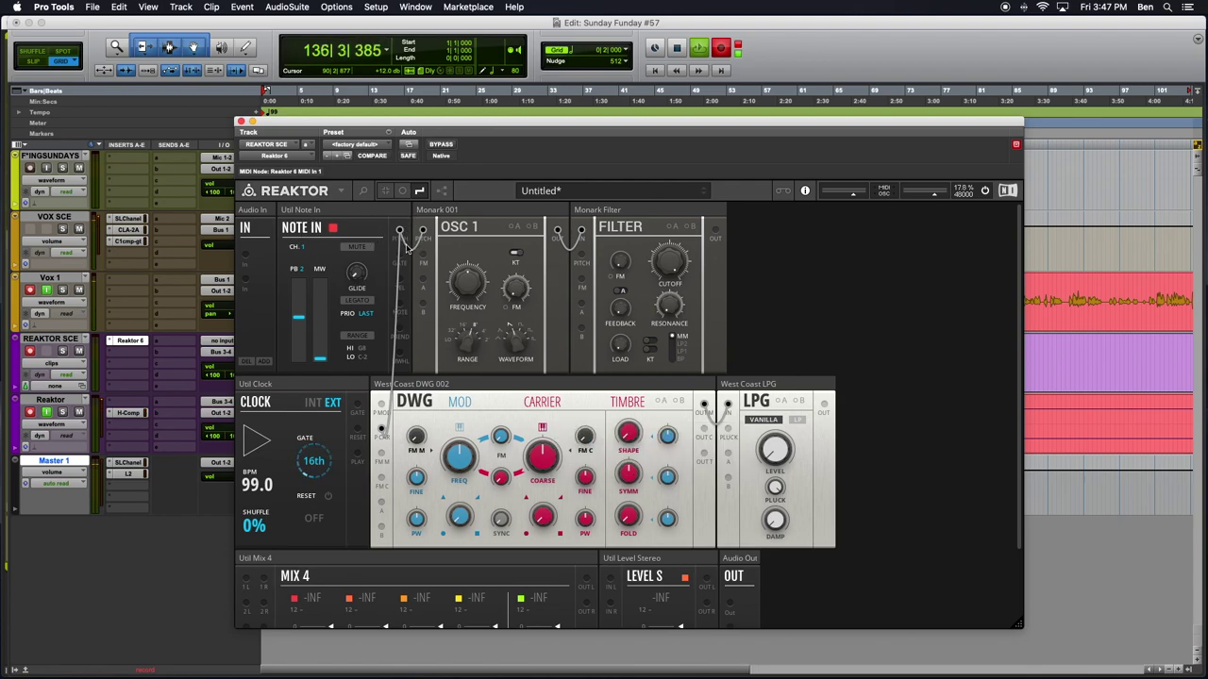
Wire the Monark Filter output to both the 1 L and 1 R inputs of Mix 4.
scroll(777, 366, down, 3)
scroll(777, 366, up, 4)
scroll(776, 366, down, 4)
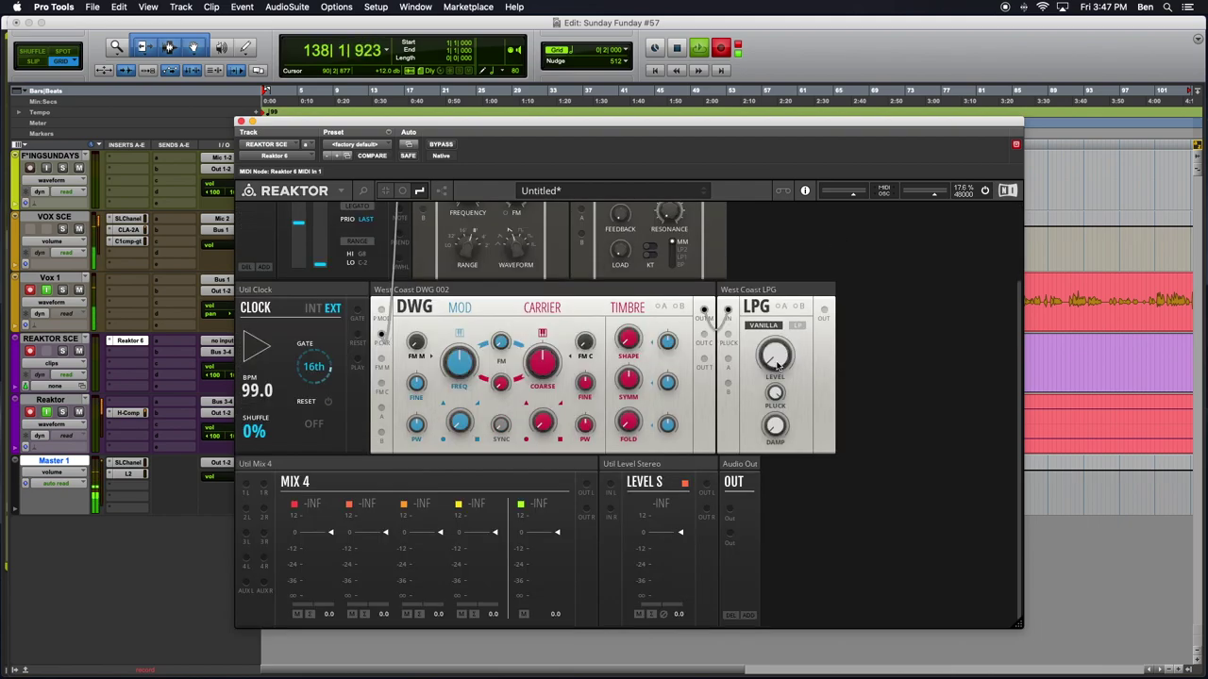
scroll(776, 366, up, 3)
scroll(777, 366, down, 3)
scroll(730, 453, up, 3)
drag(715, 230, 247, 581)
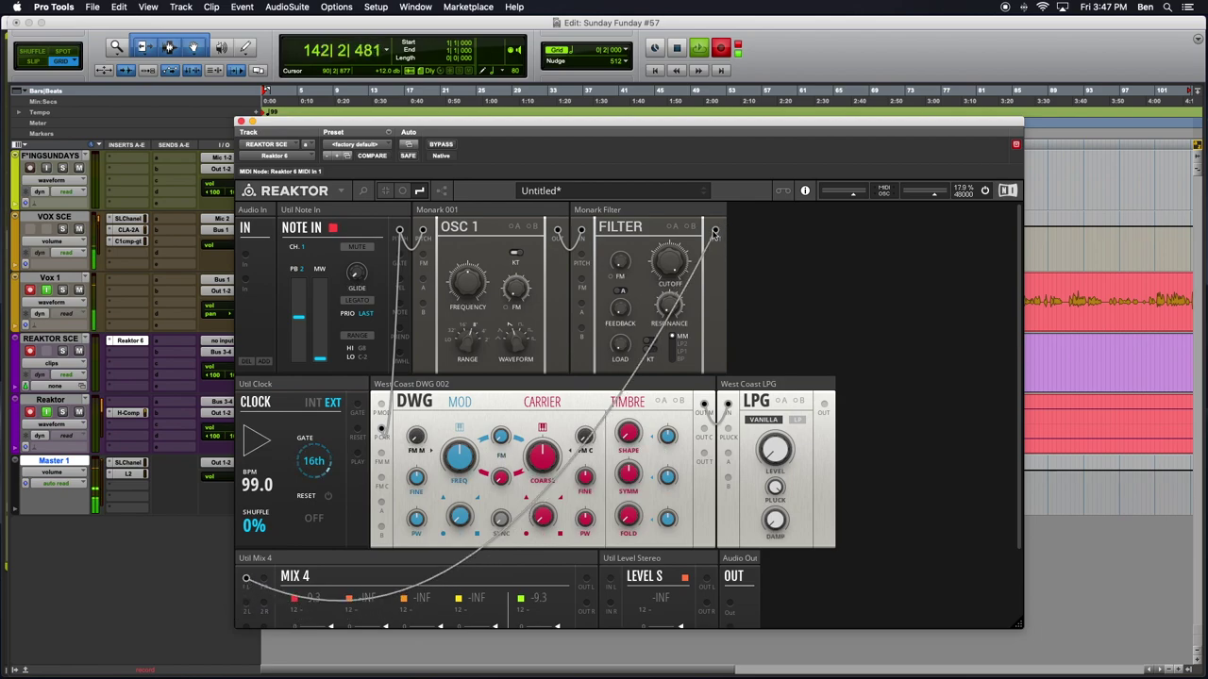
drag(715, 233, 256, 580)
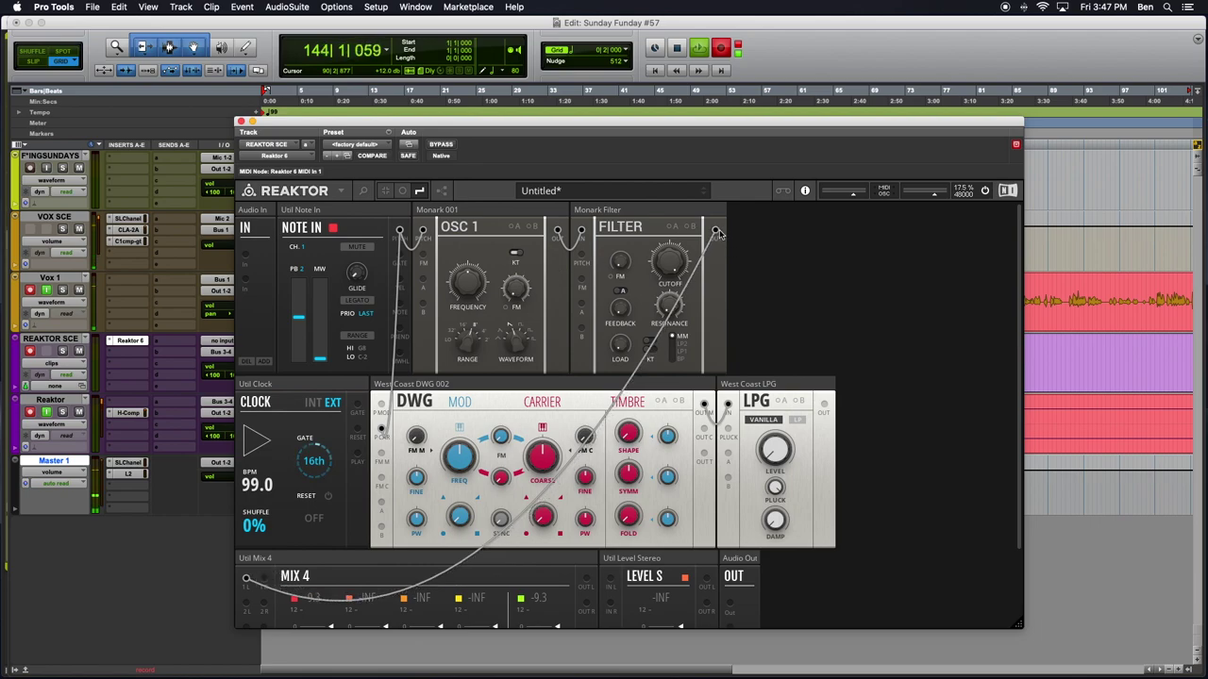
drag(717, 233, 266, 583)
Wire the West Coast LPG output to both the 2 L and 2 R inputs of Mix 4.
scroll(503, 510, down, 3)
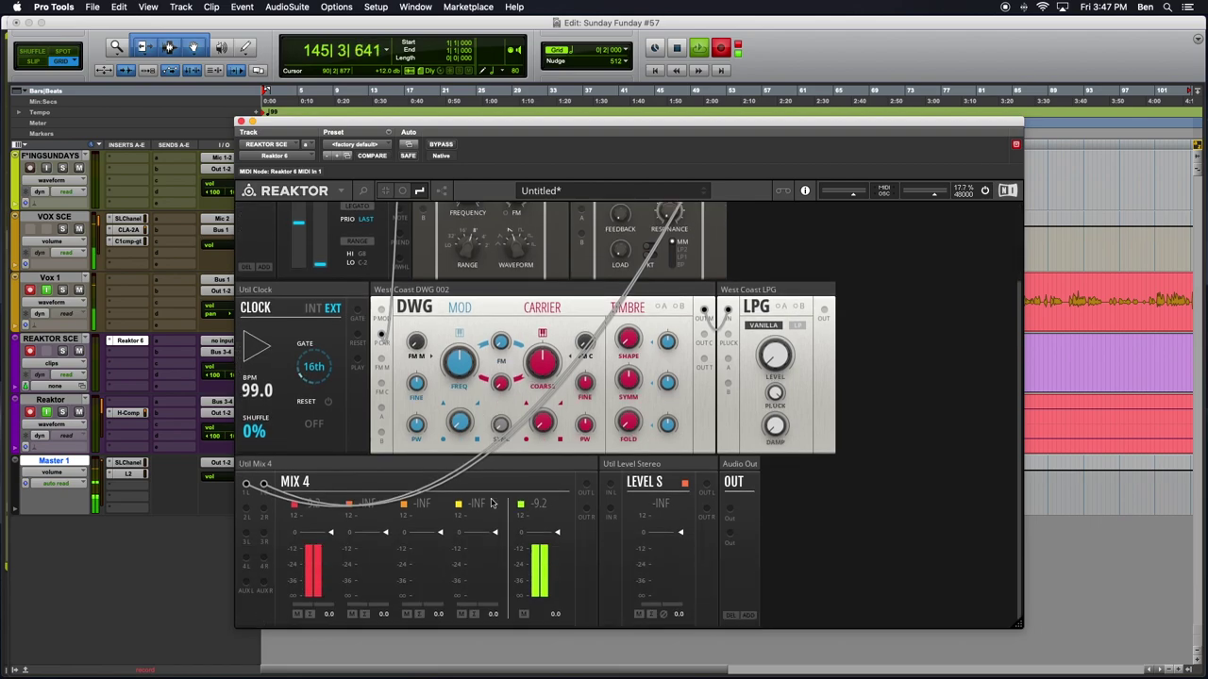
scroll(665, 387, up, 3)
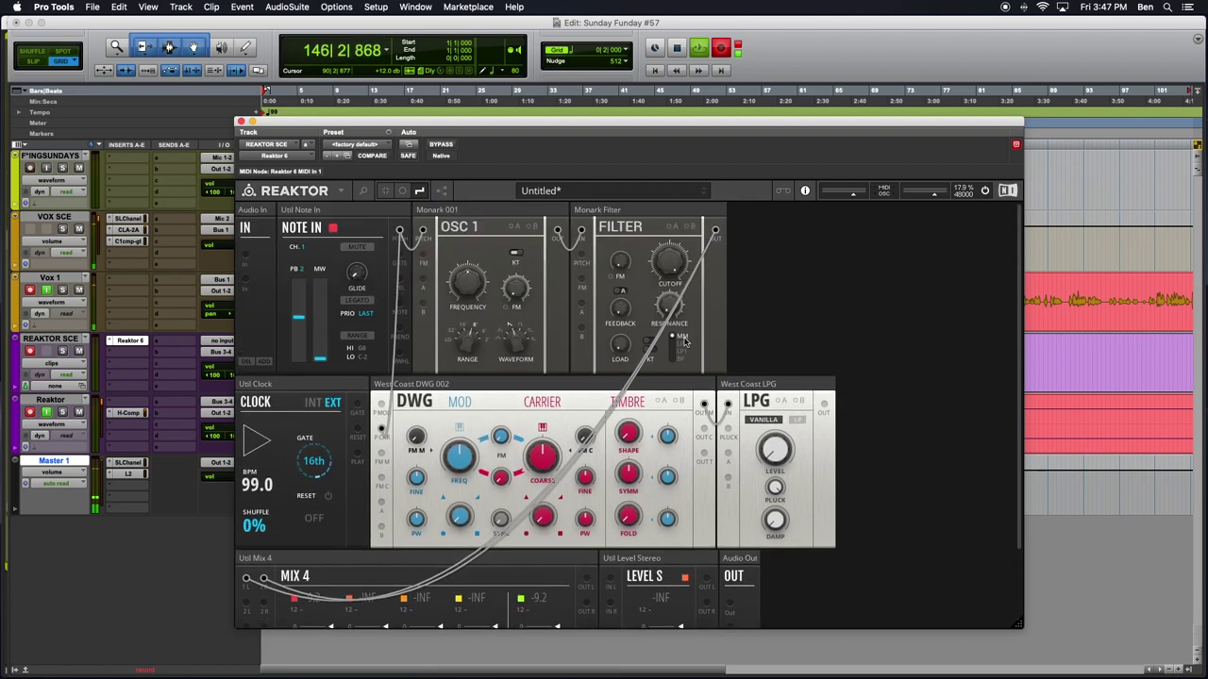
scroll(689, 332, down, 3)
scroll(679, 368, up, 3)
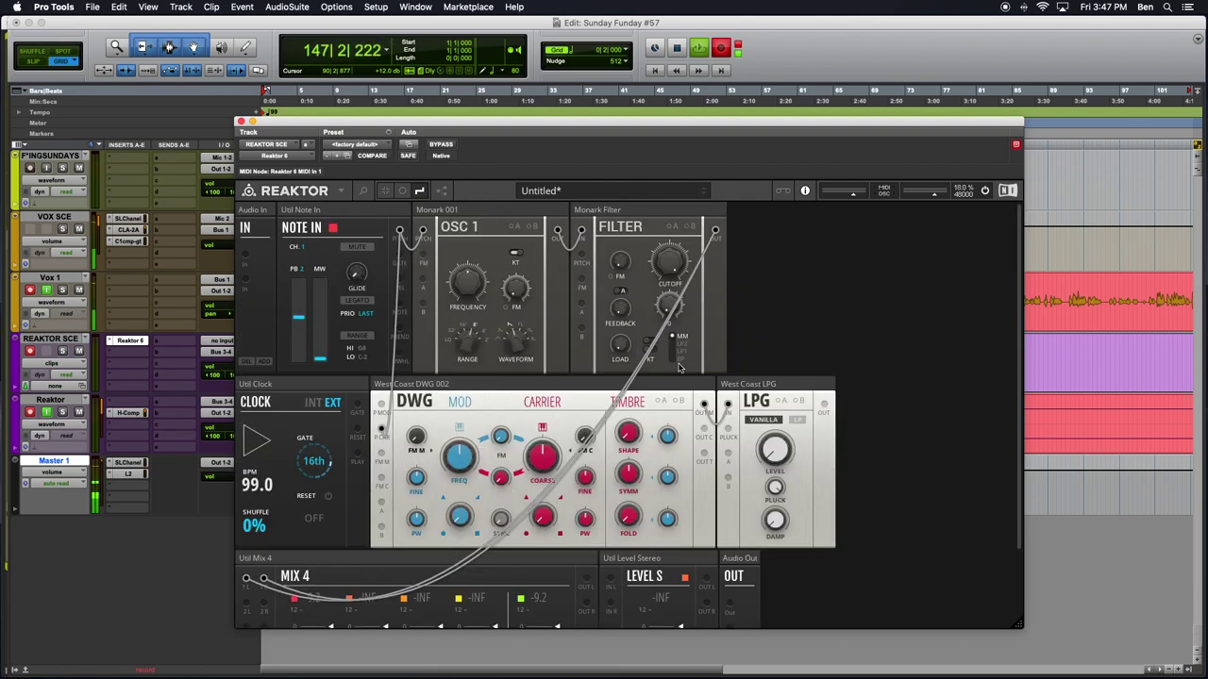
scroll(690, 455, down, 3)
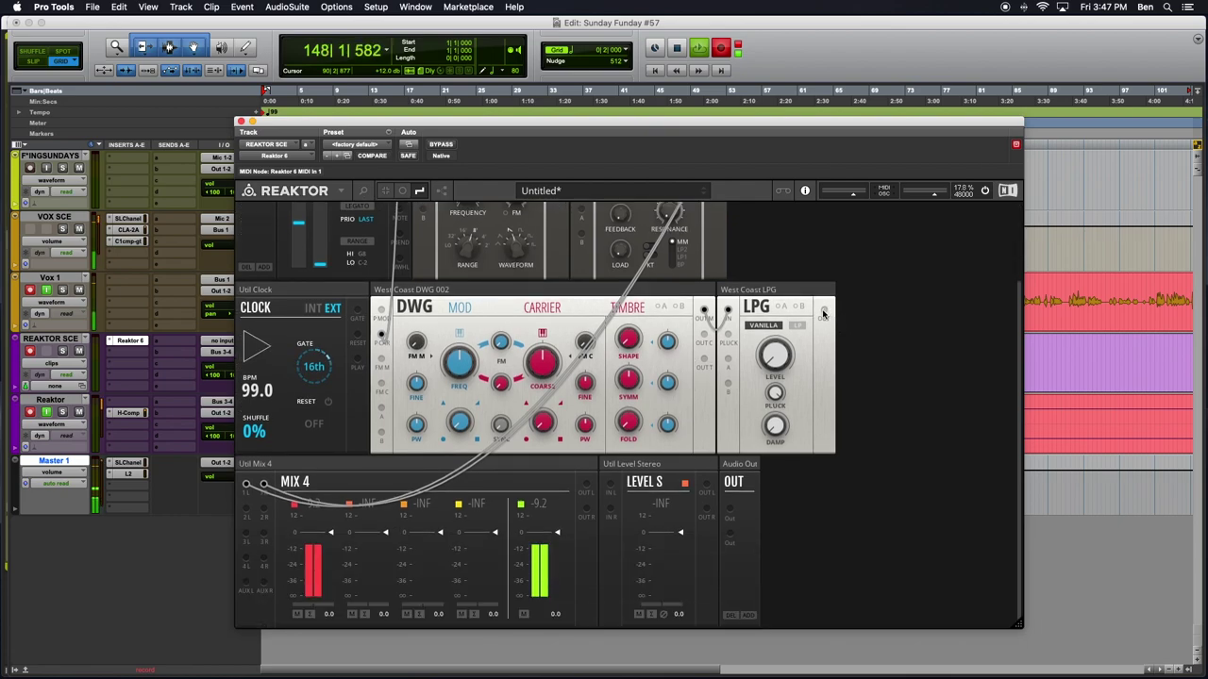
drag(748, 418, 246, 514)
drag(824, 312, 265, 511)
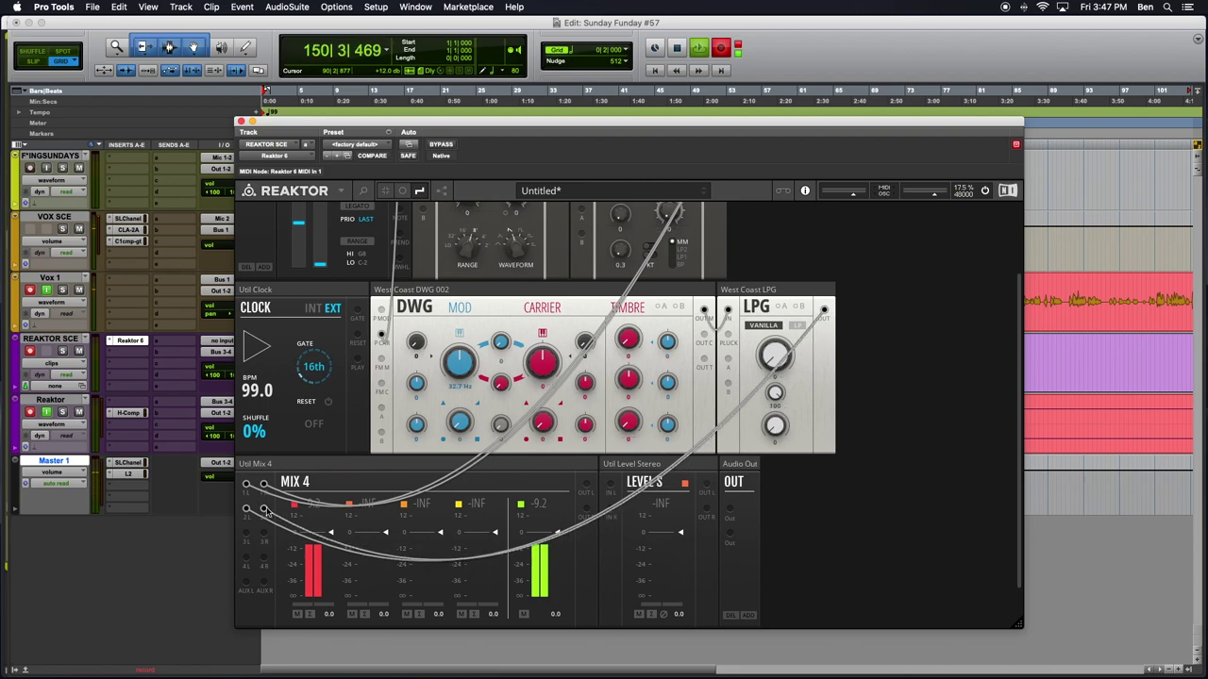
Raise the West Coast LPG level and lower the Mix 4 master fader to -15.5.
scroll(859, 438, up, 3)
scroll(858, 438, down, 5)
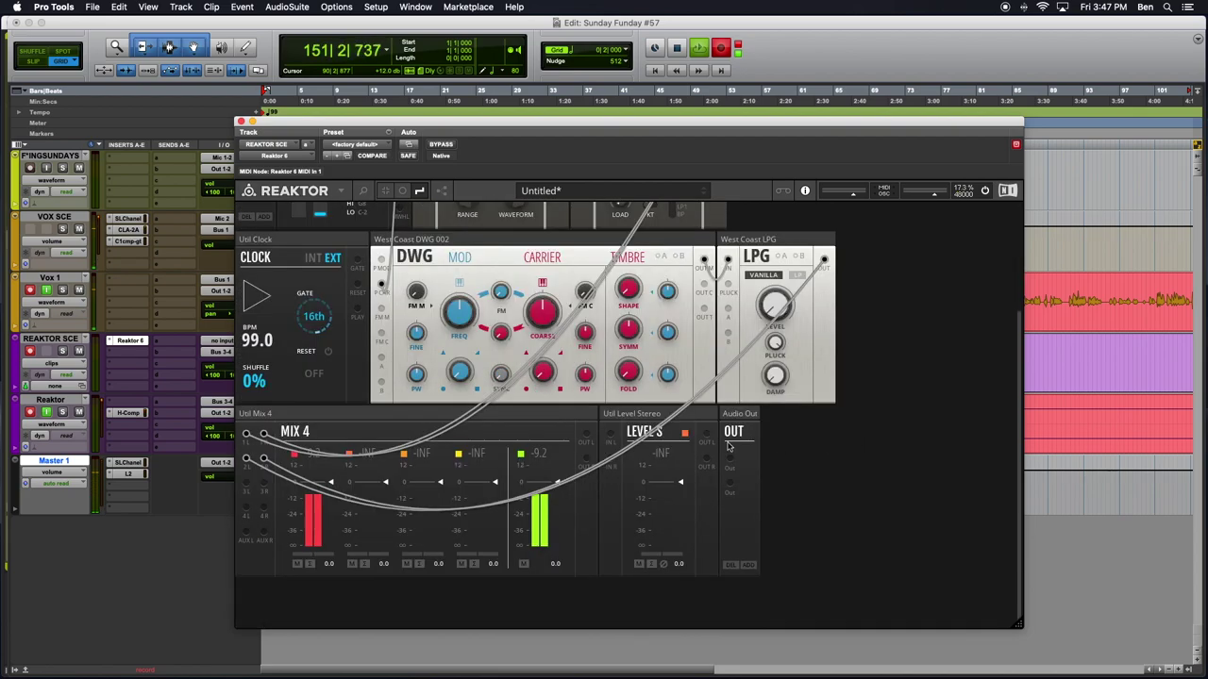
scroll(732, 312, up, 3)
scroll(772, 497, down, 3)
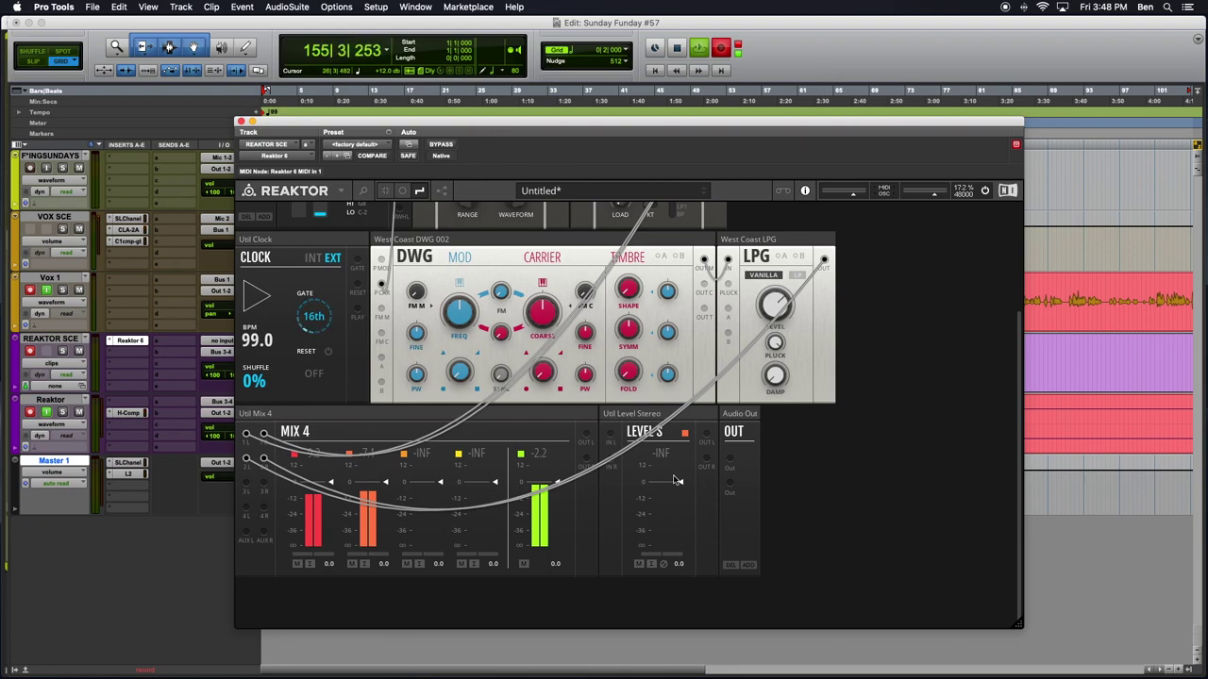
scroll(676, 502, up, 1)
scroll(722, 477, down, 1)
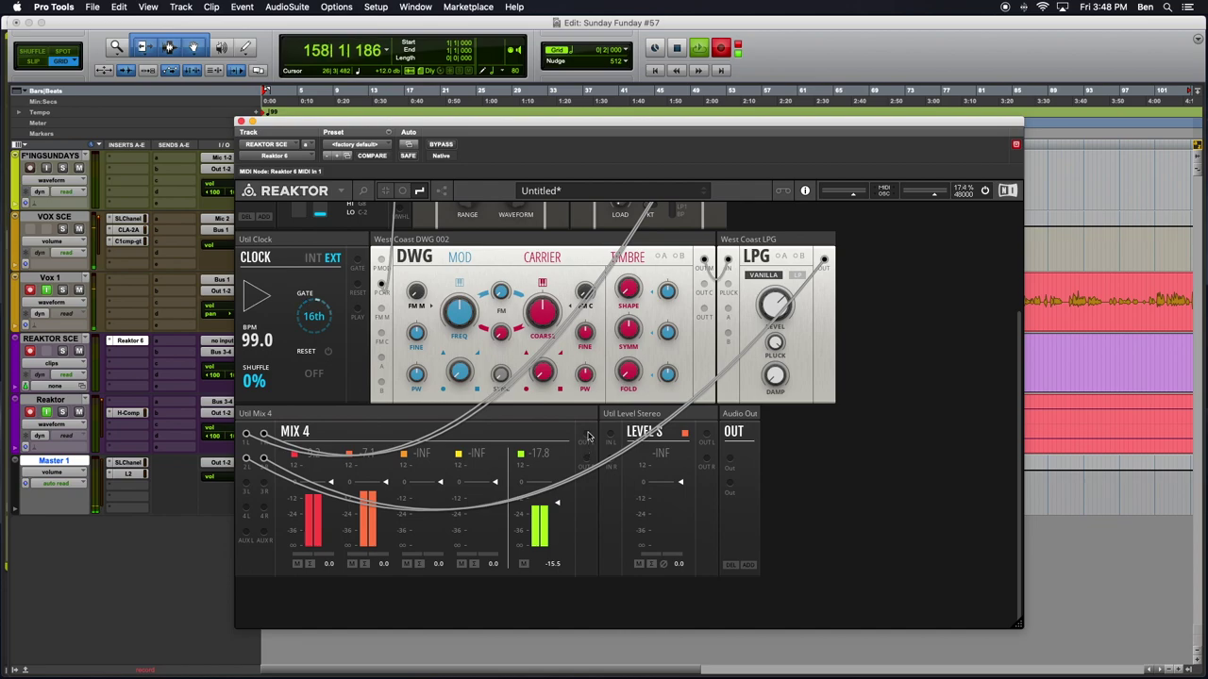
Wire the left and right outputs of Mix 4 to the two Audio Out inputs.
drag(588, 435, 729, 460)
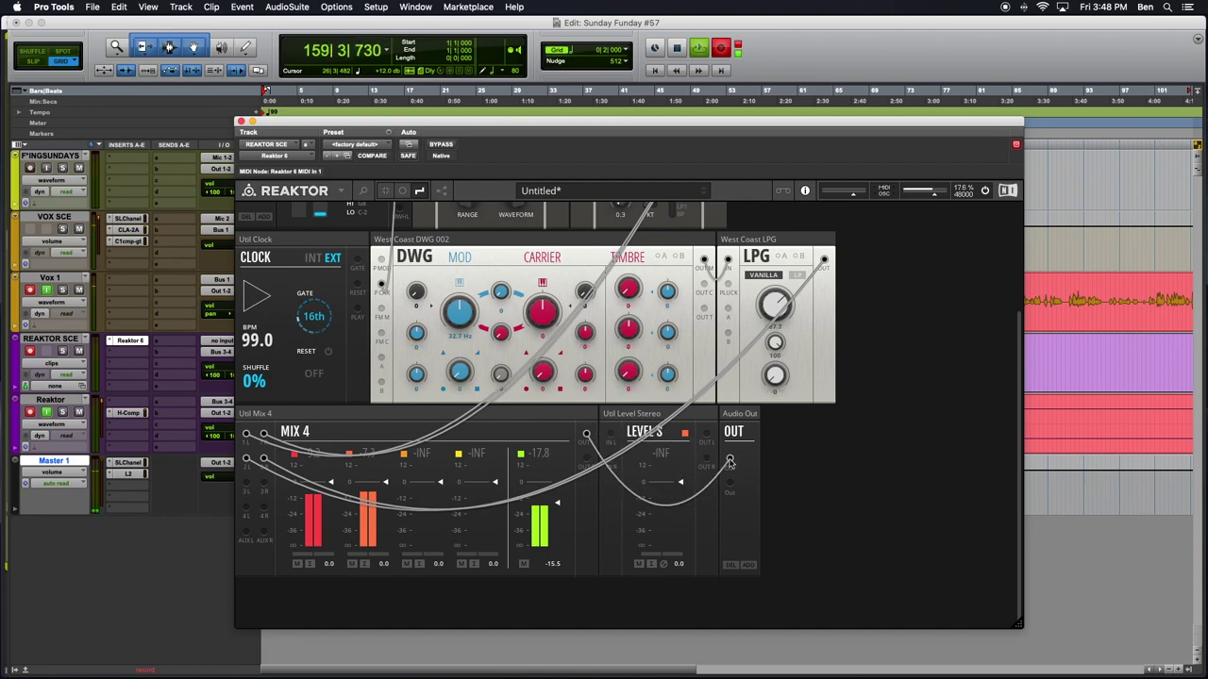
drag(586, 459, 753, 487)
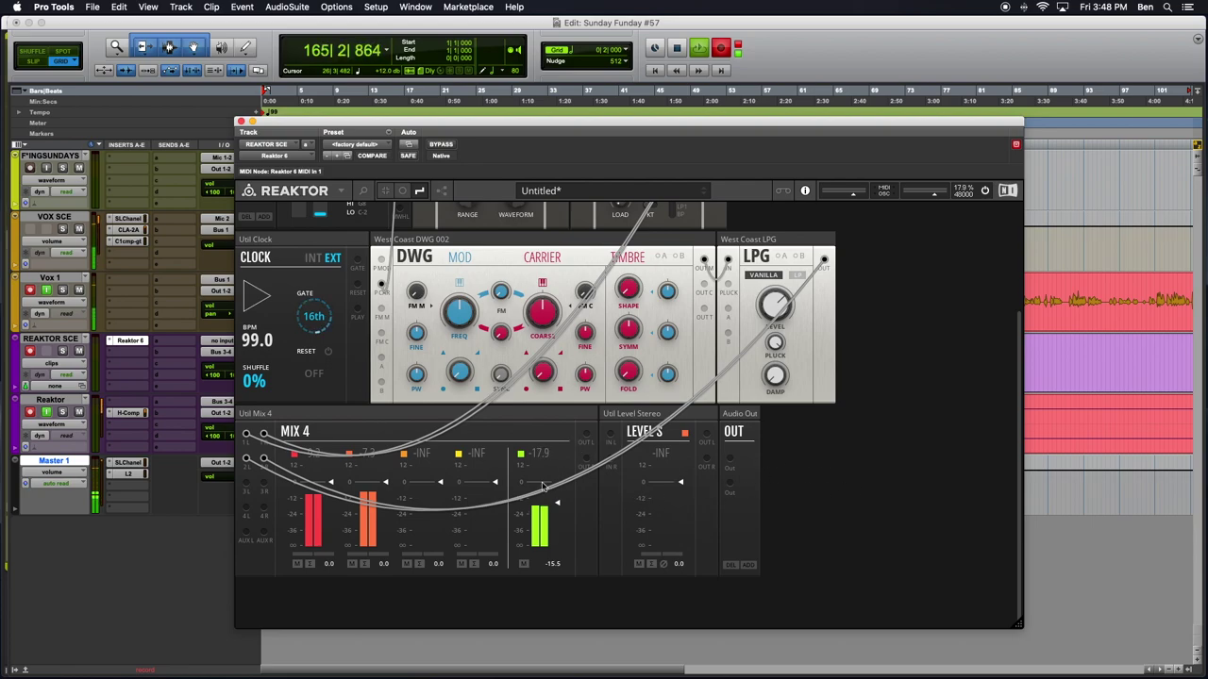
Delete the West Coast LPG wires from Mix 4 inputs 2 R and 2 L, and the Monark Filter wires from inputs 1 L and 1 R.
scroll(823, 319, up, 3)
scroll(822, 319, up, 1)
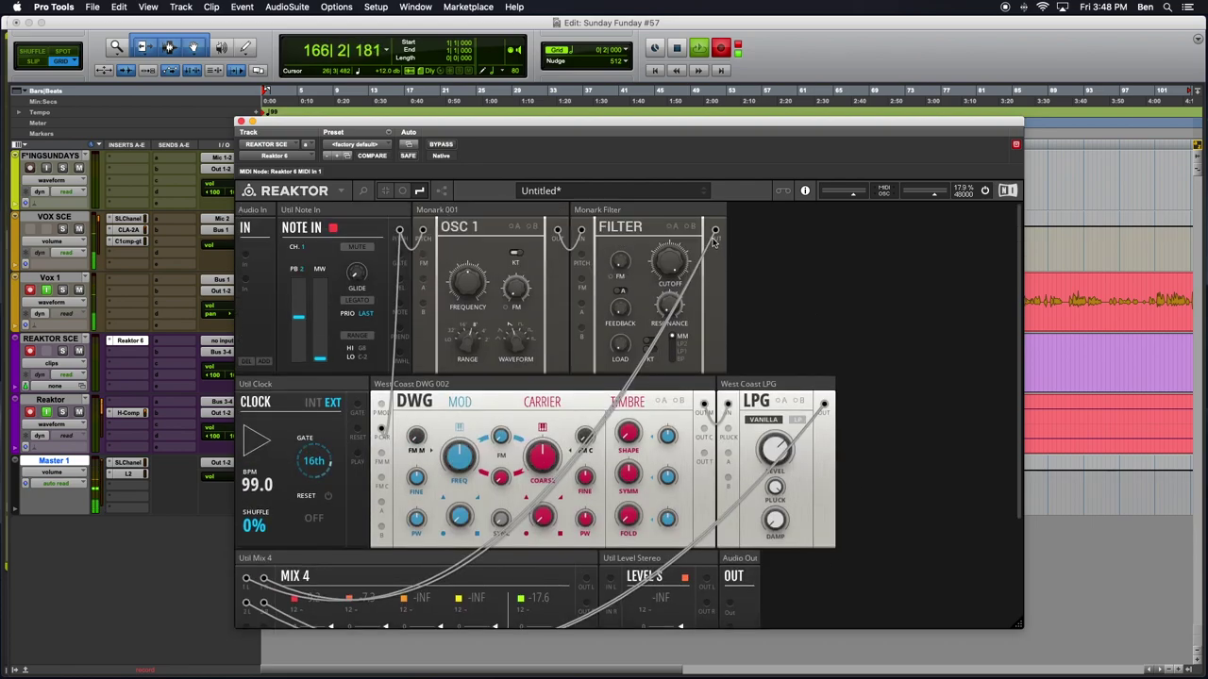
scroll(752, 483, down, 4)
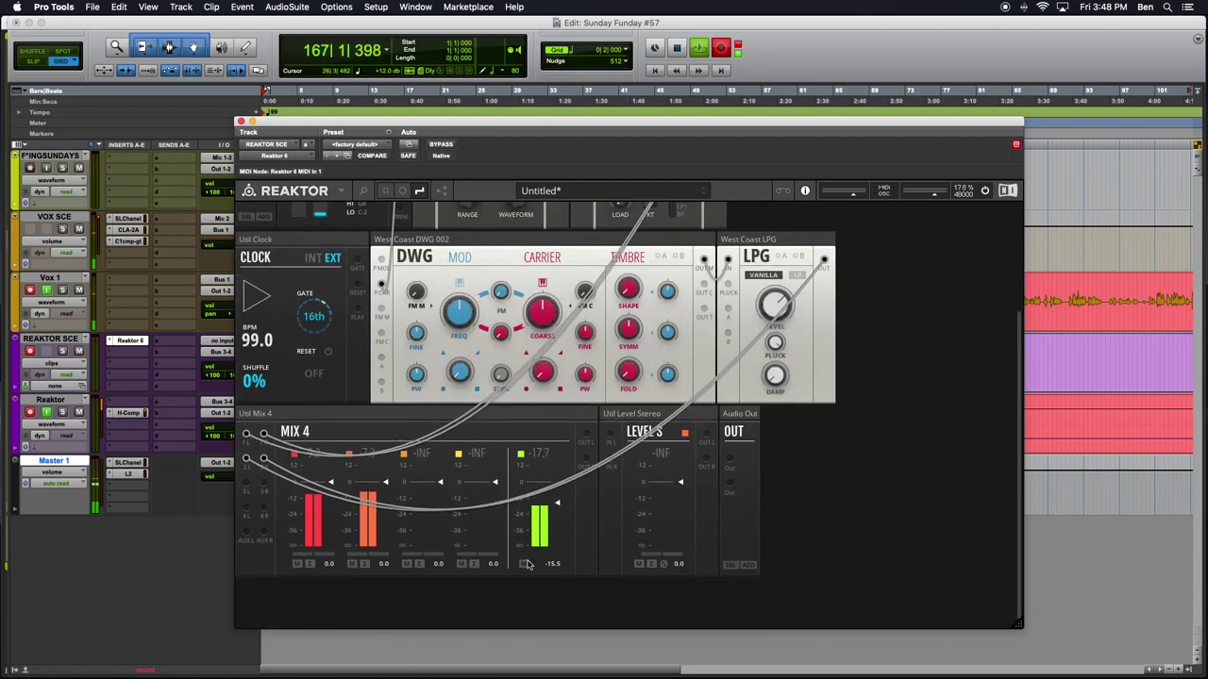
right_click(268, 461)
click(283, 469)
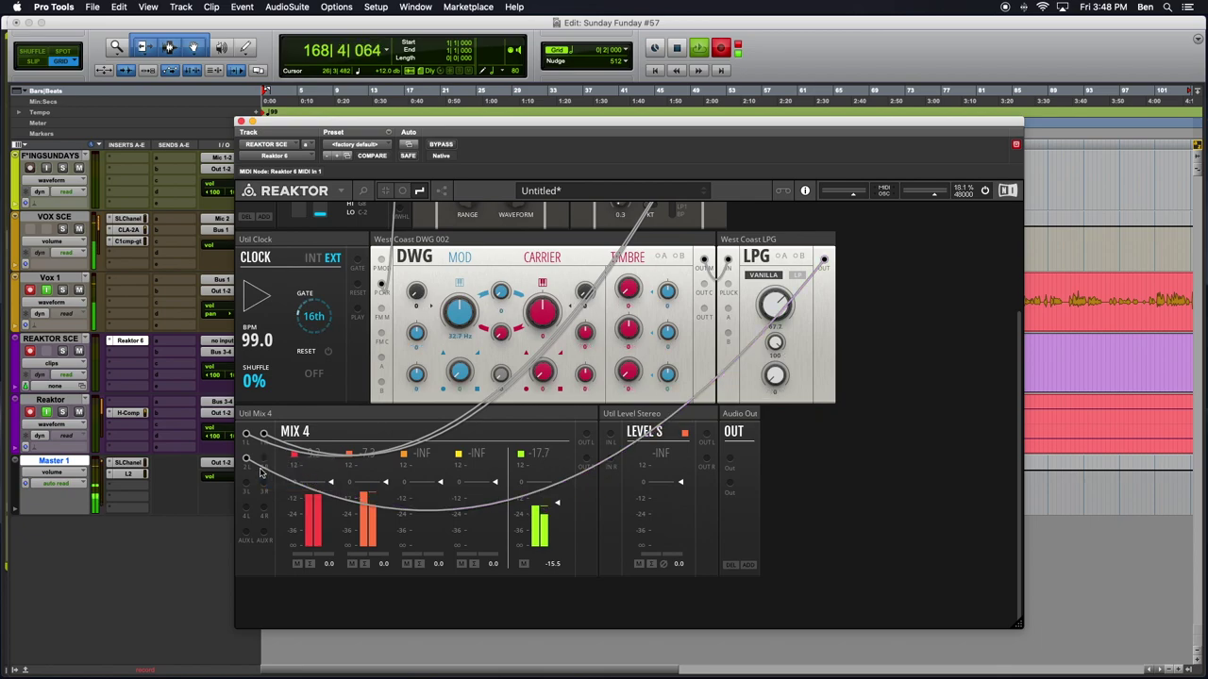
right_click(248, 459)
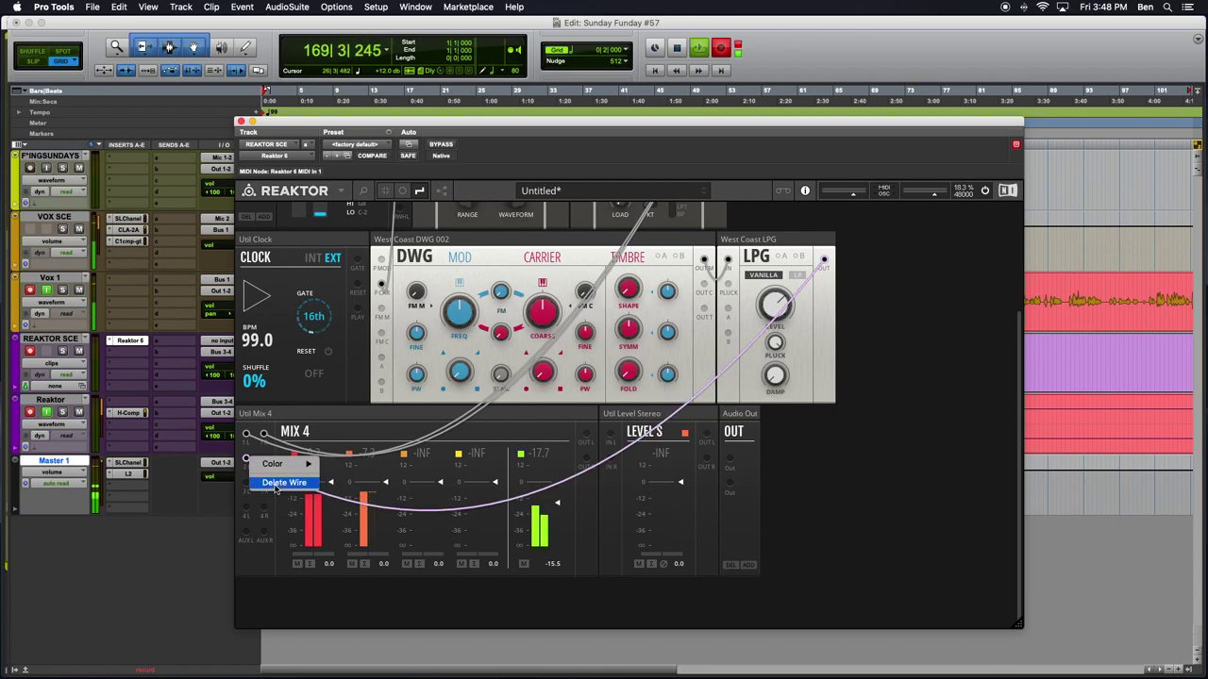
click(277, 483)
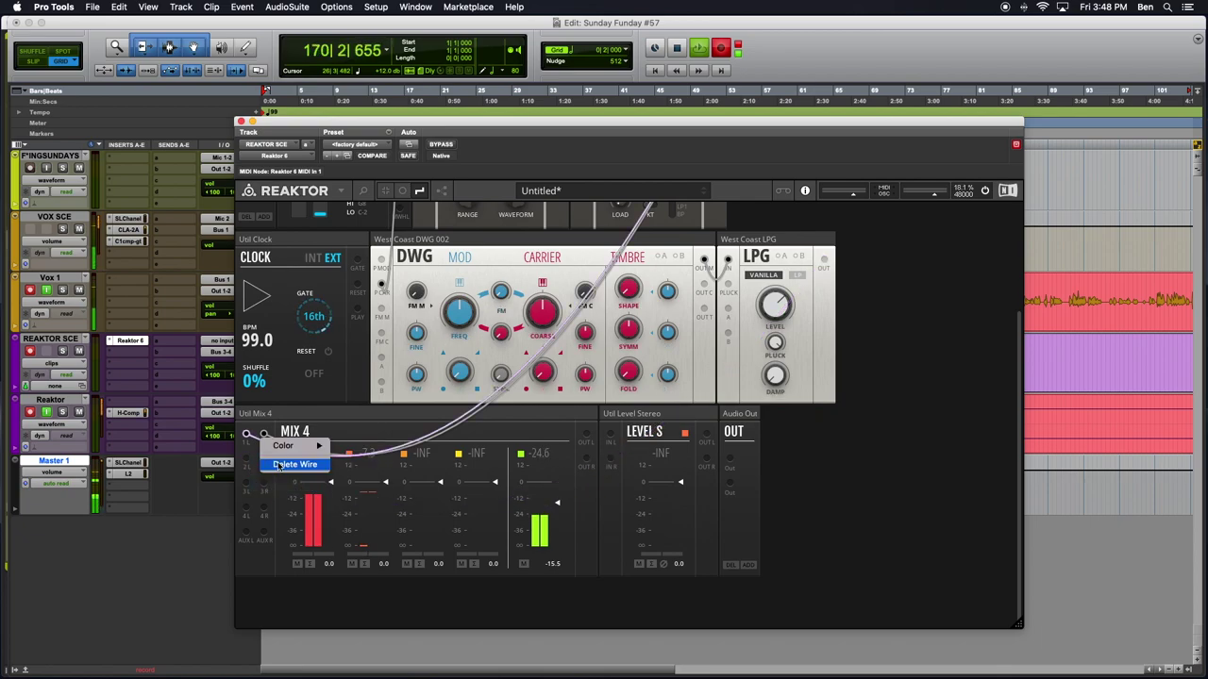
click(271, 434)
right_click(272, 433)
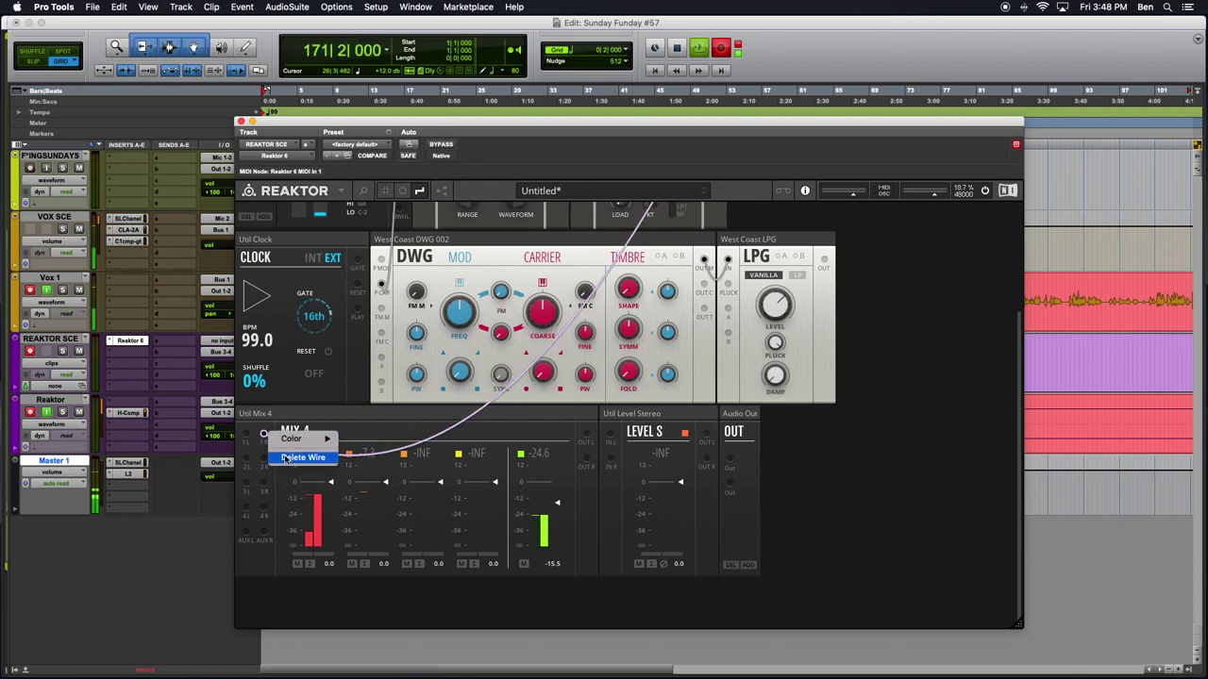
click(302, 457)
scroll(788, 429, up, 3)
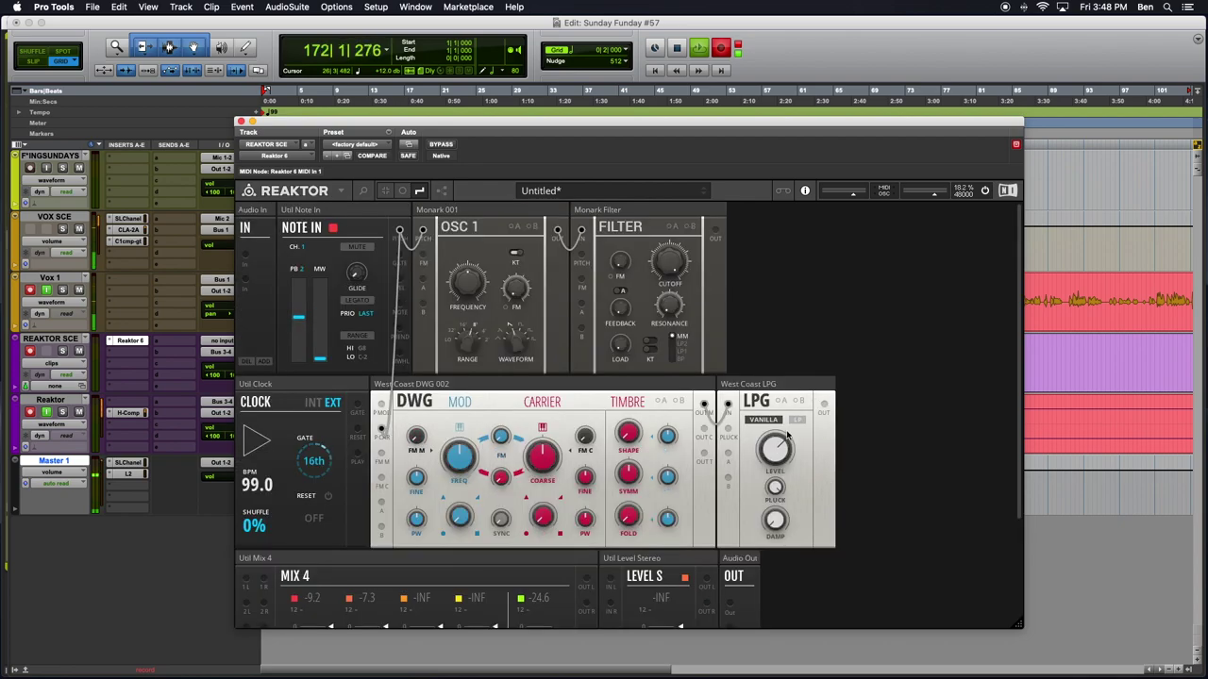
Add a Bento VCA block to the rack beside the Monark Filter.
click(764, 385)
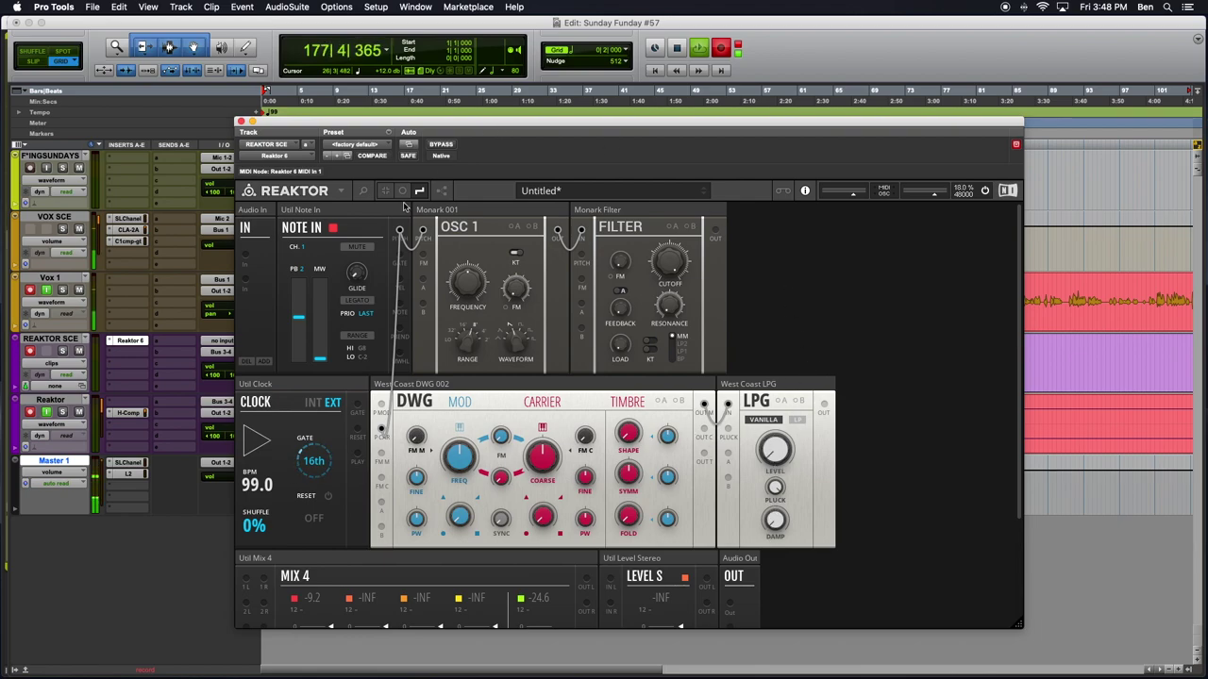
double_click(769, 273)
text(Bento)
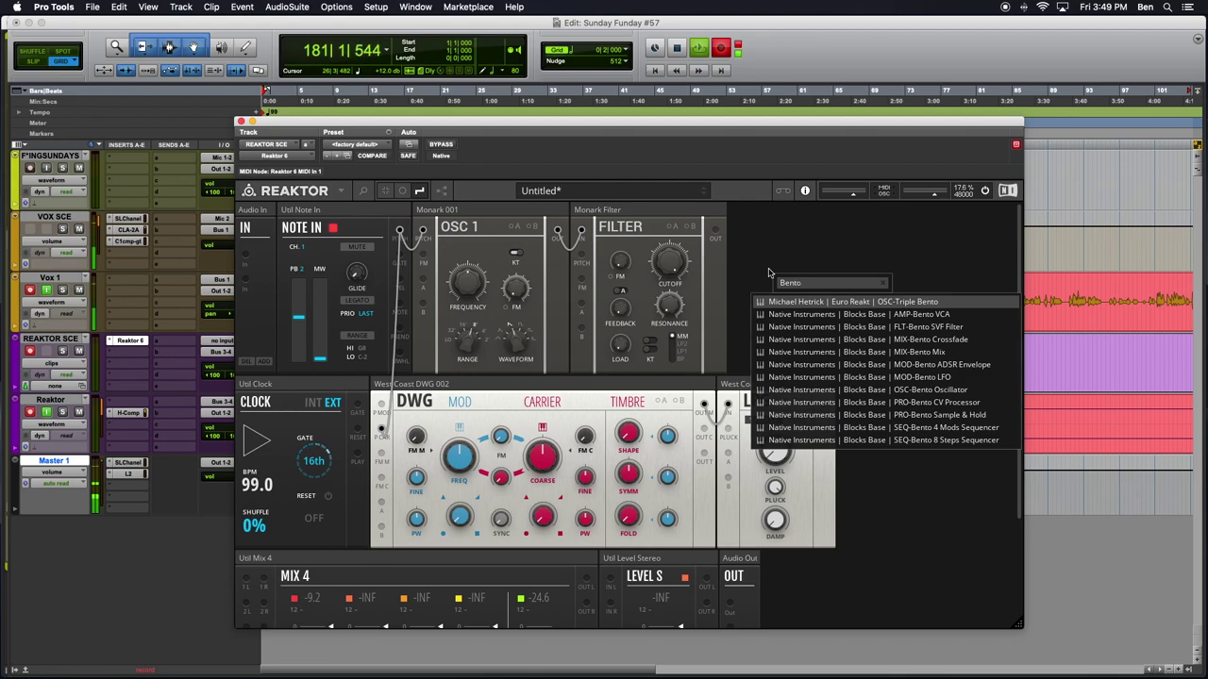
text( Bo)
key(BackSpace)
key(BackSpace)
key(BackSpace)
key(BackSpace)
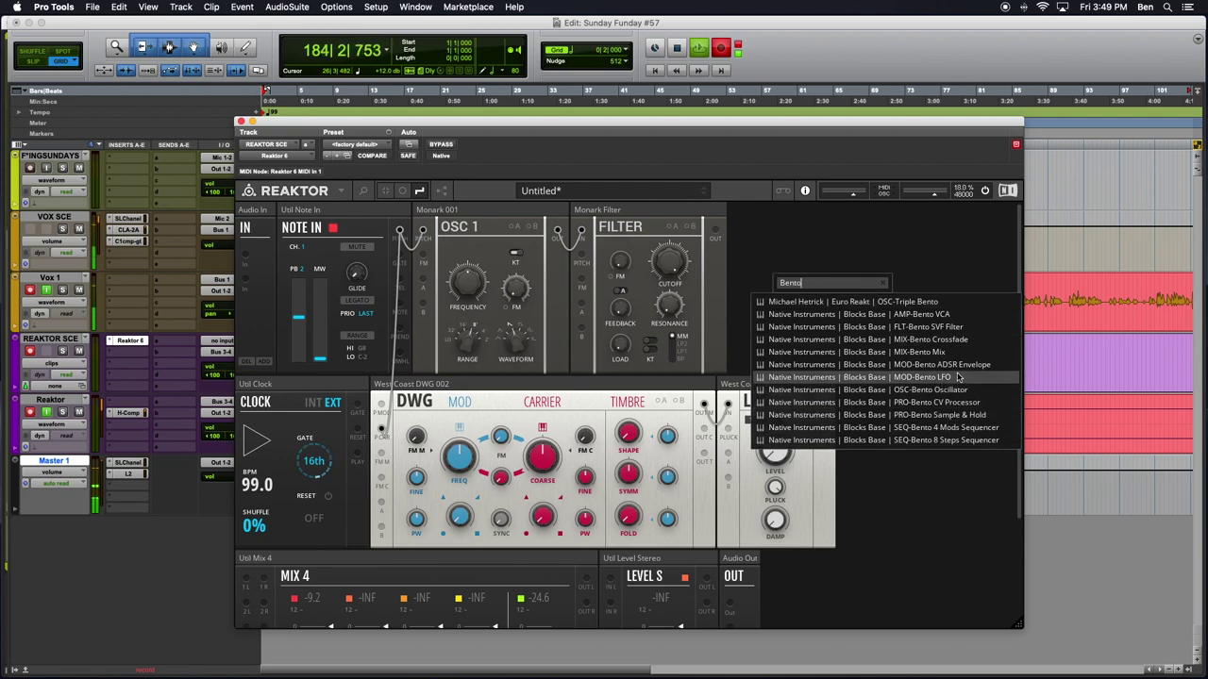
click(946, 315)
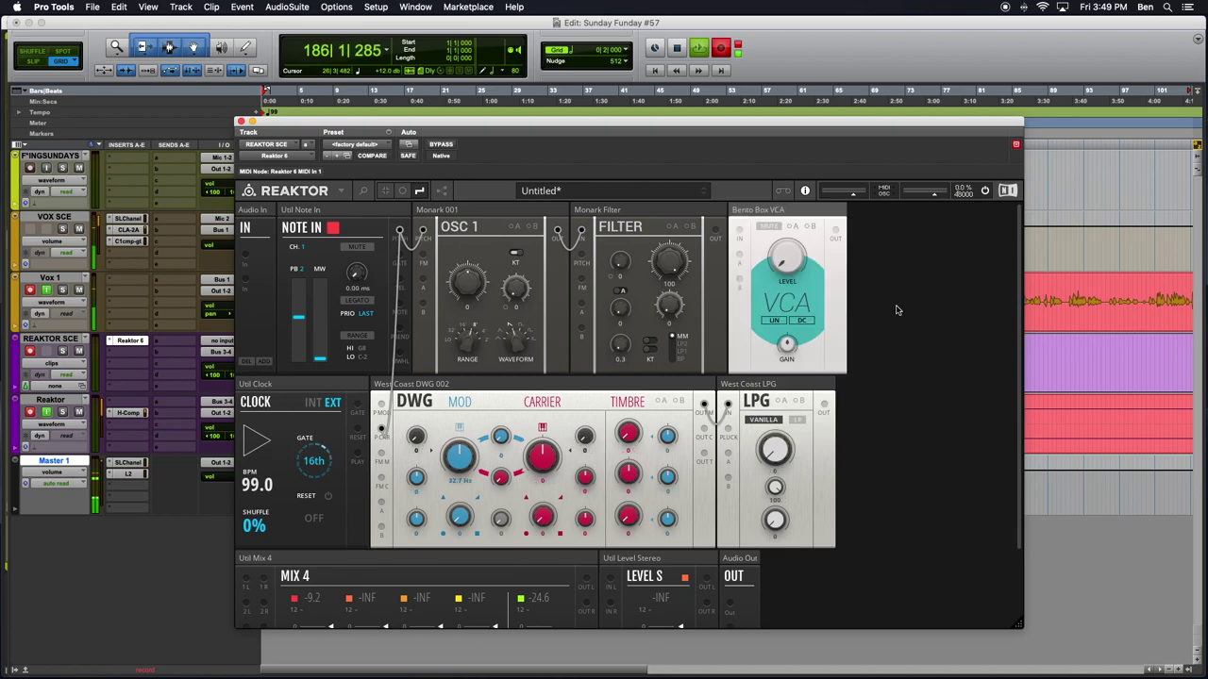
Add a Bento ADSR Envelope block and place it between the Monark Filter and the Bento VCA.
double_click(897, 267)
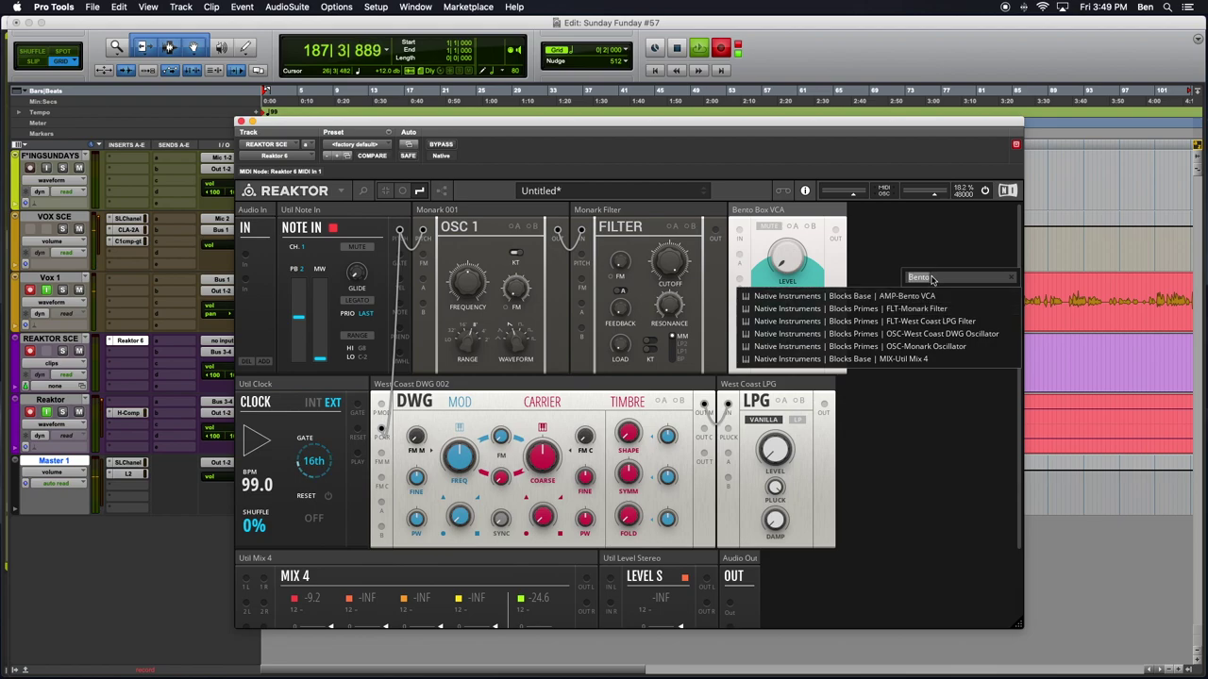
text(Bento)
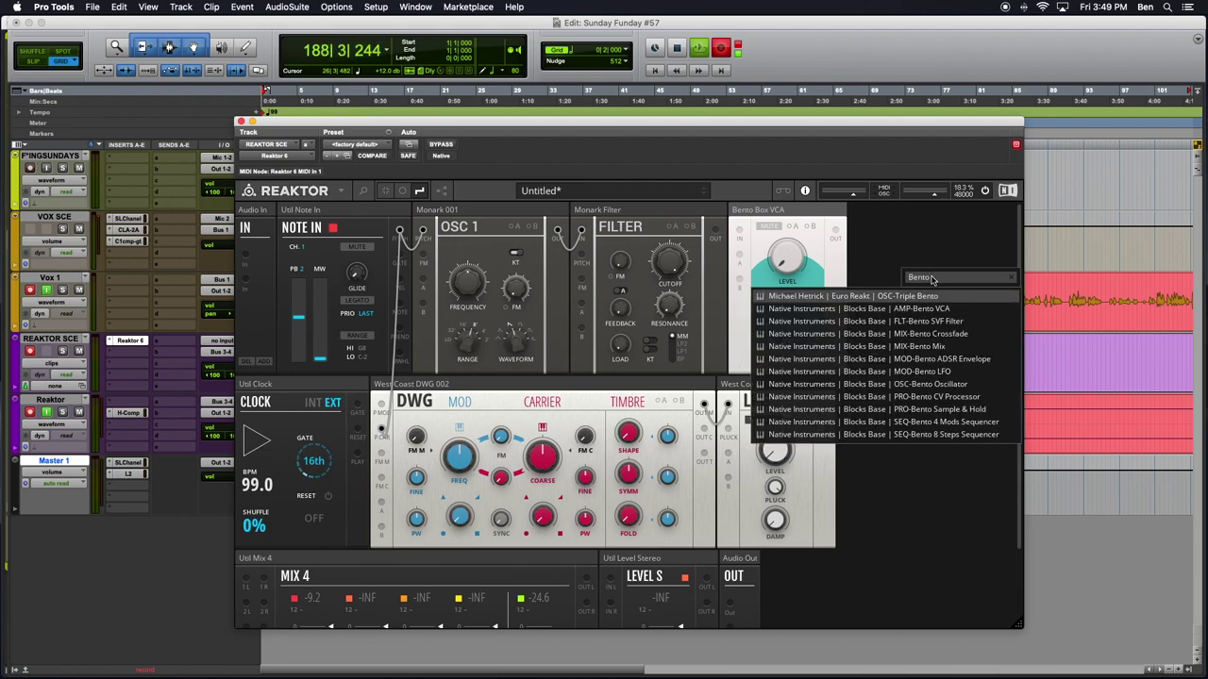
click(948, 361)
drag(895, 214, 729, 222)
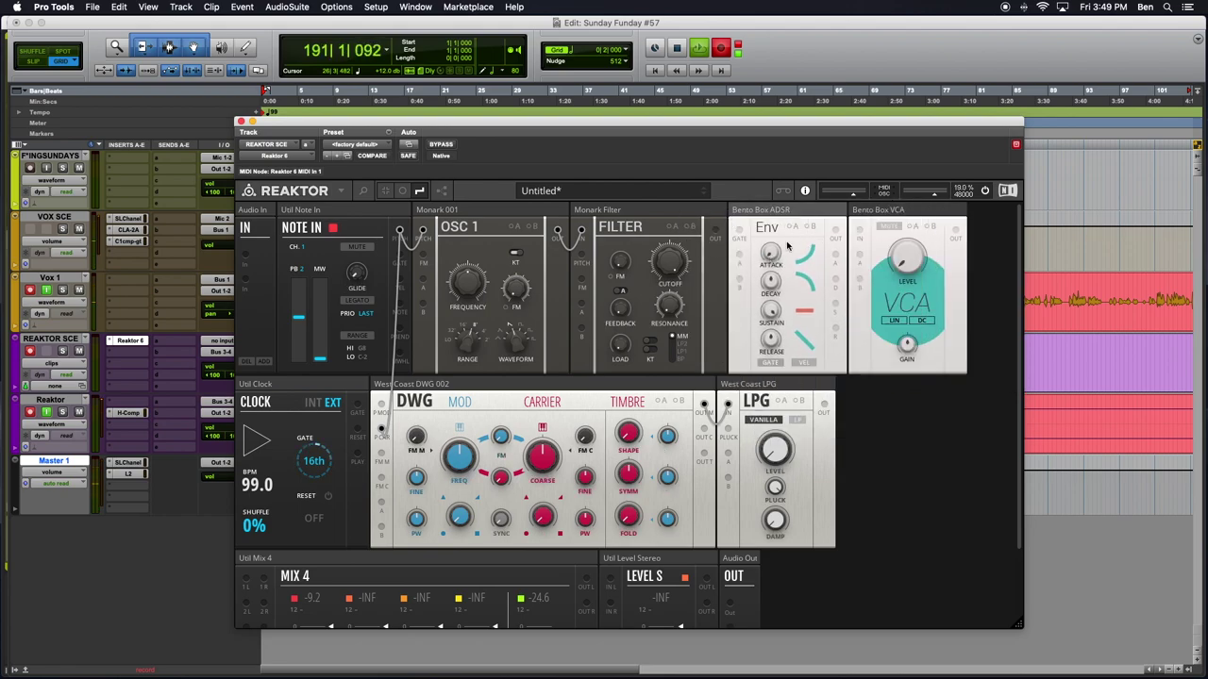
Wire the Bento ADSR output to modulation input A of the Bento VCA and assign A to the VCA level.
scroll(803, 283, down, 2)
scroll(882, 295, up, 2)
drag(835, 232, 858, 255)
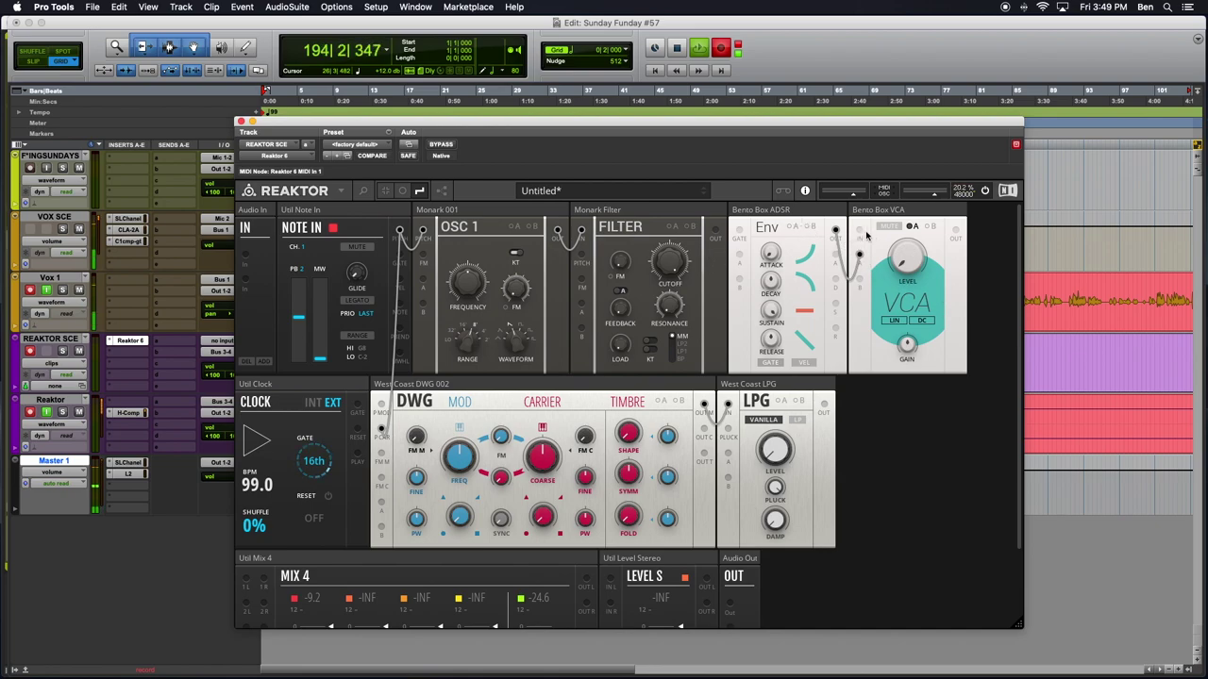
click(911, 227)
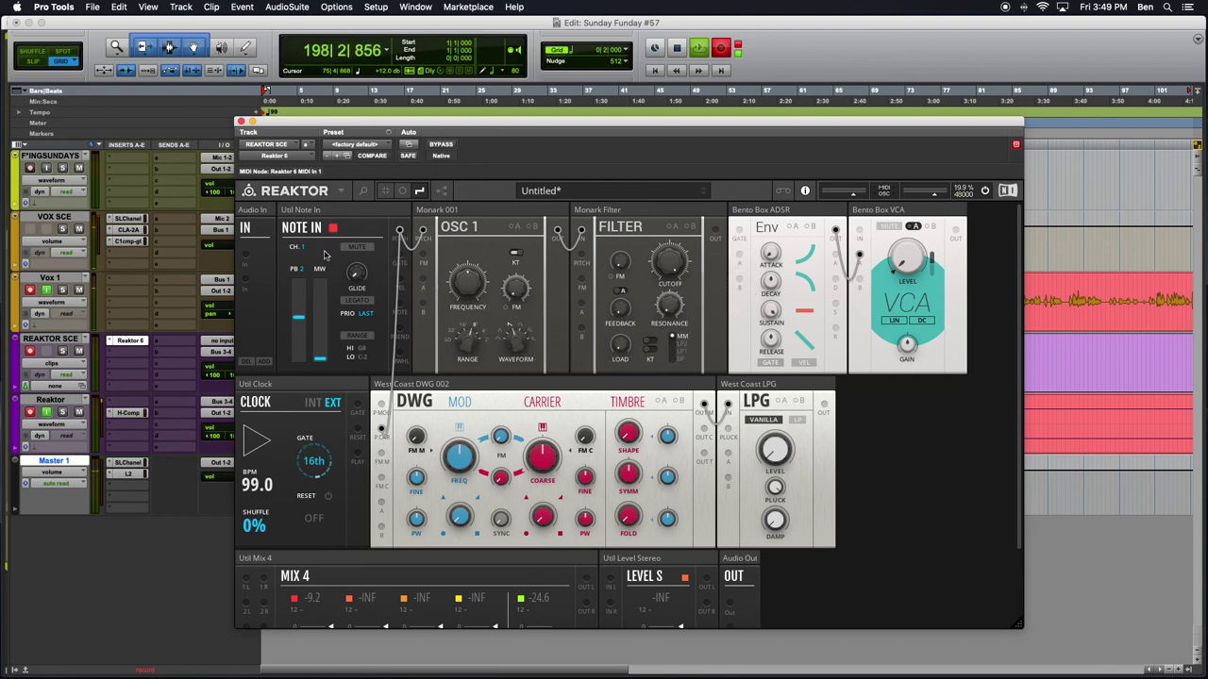
Wire the Note In gate output to the Bento ADSR gate input and turn the Bento VCA level down to 0.
drag(399, 263, 739, 231)
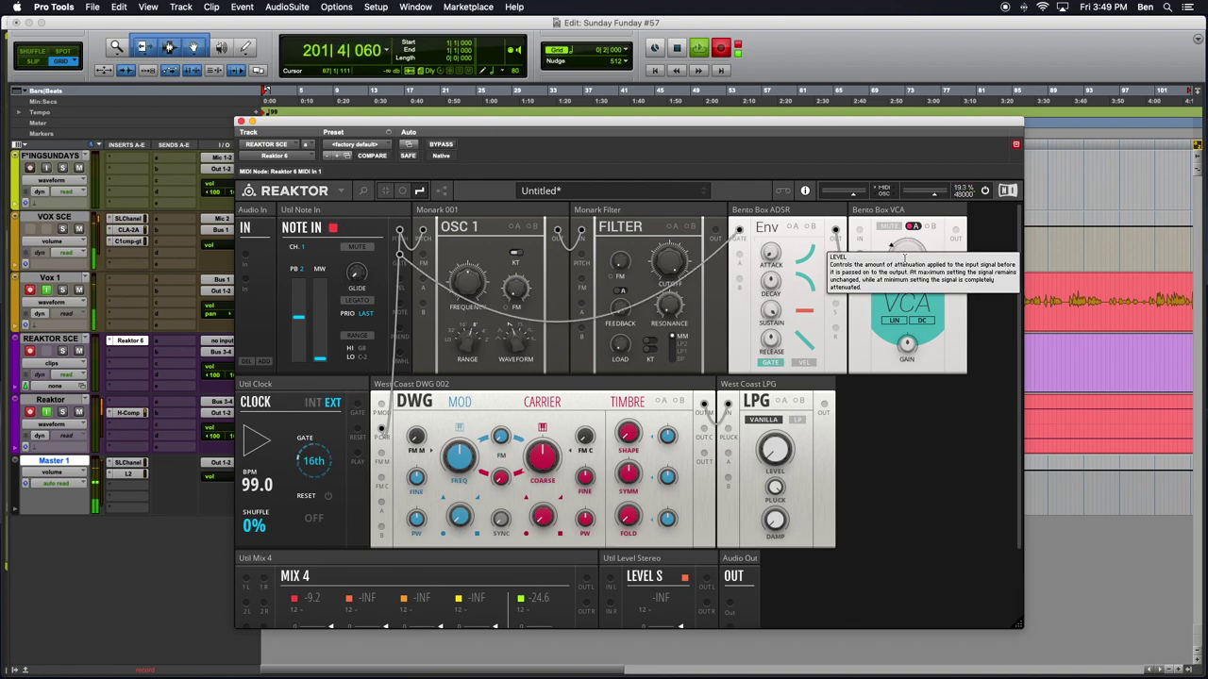
drag(904, 257, 903, 288)
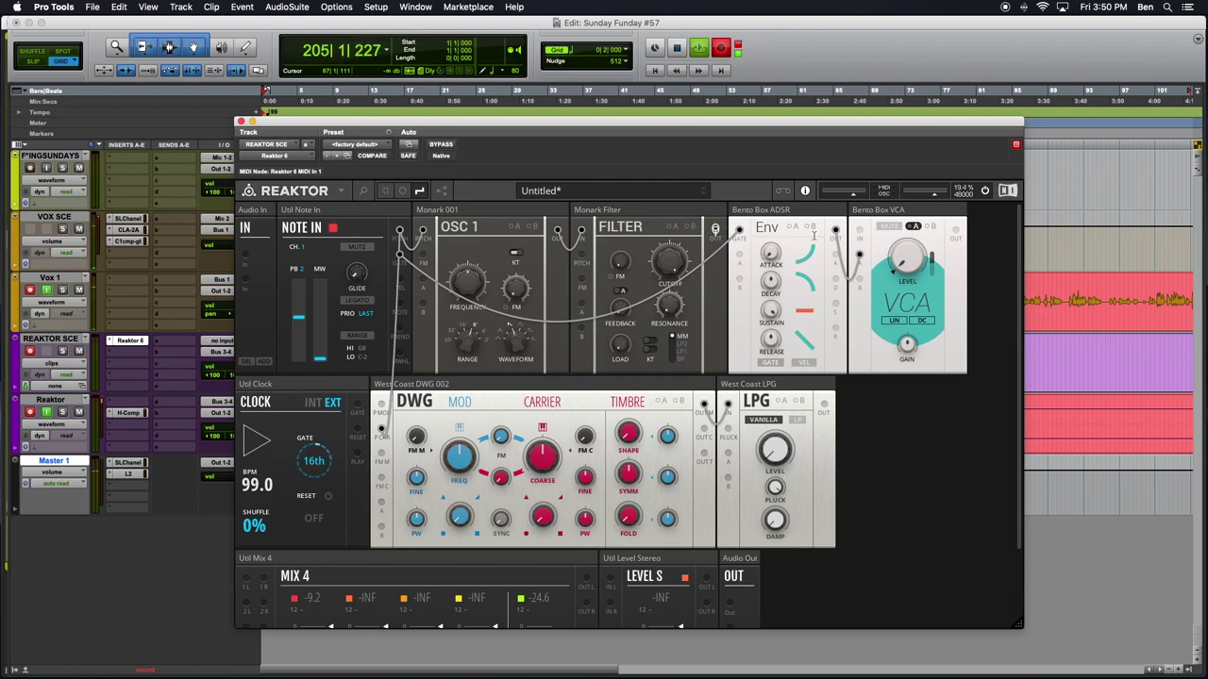
Wire the Monark Filter output to the Bento VCA input, and the VCA output to Mix 4 inputs 1 L and 1 R.
drag(857, 231, 715, 230)
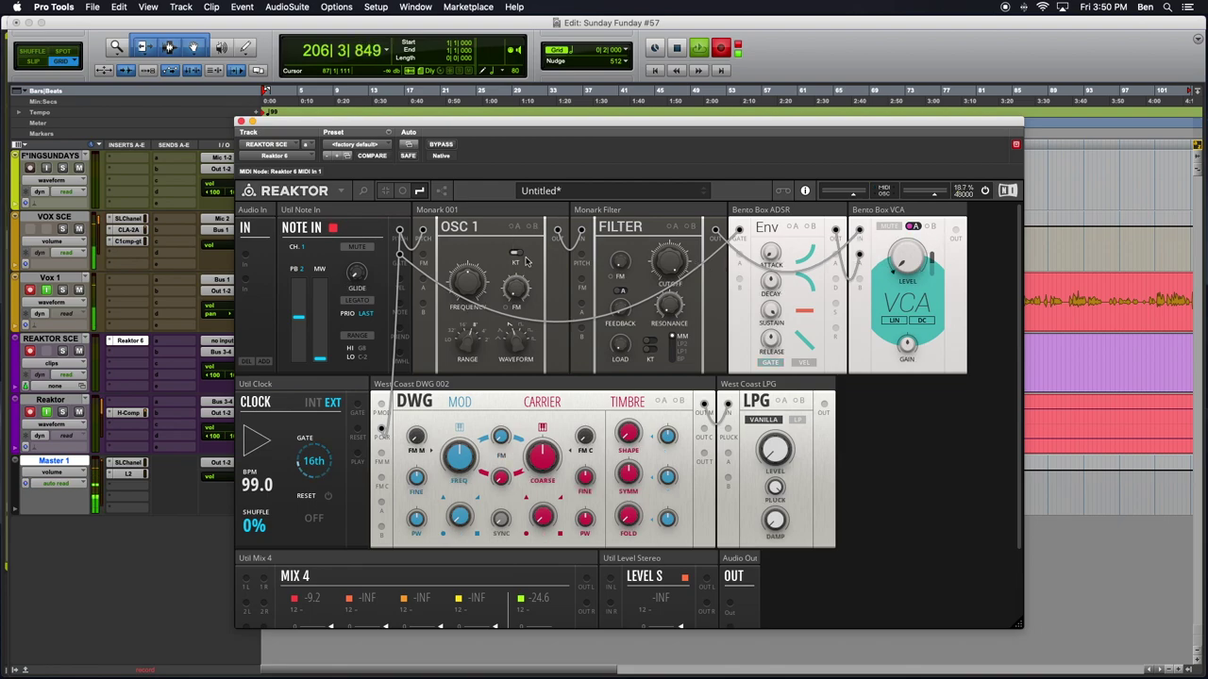
drag(956, 233, 245, 580)
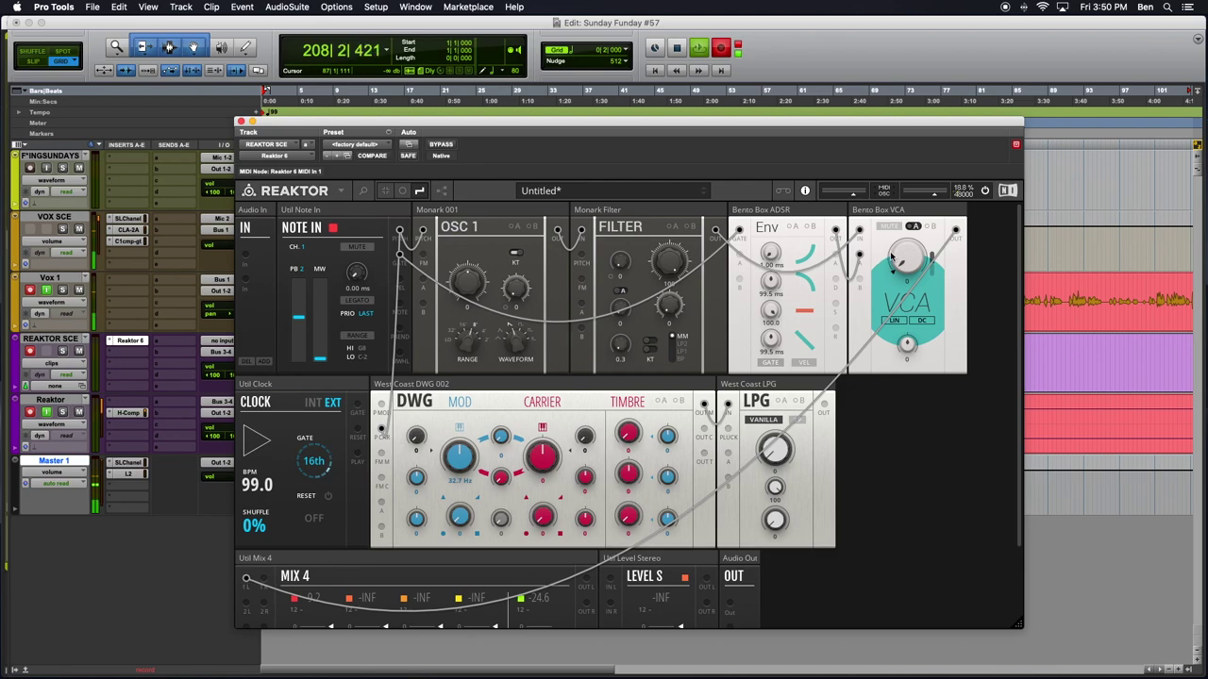
drag(956, 231, 265, 580)
Raise the Mix 4 master fader to -4.8 and wire the Mix 4 outputs through Level Stereo to both Audio Out inputs.
scroll(283, 566, down, 3)
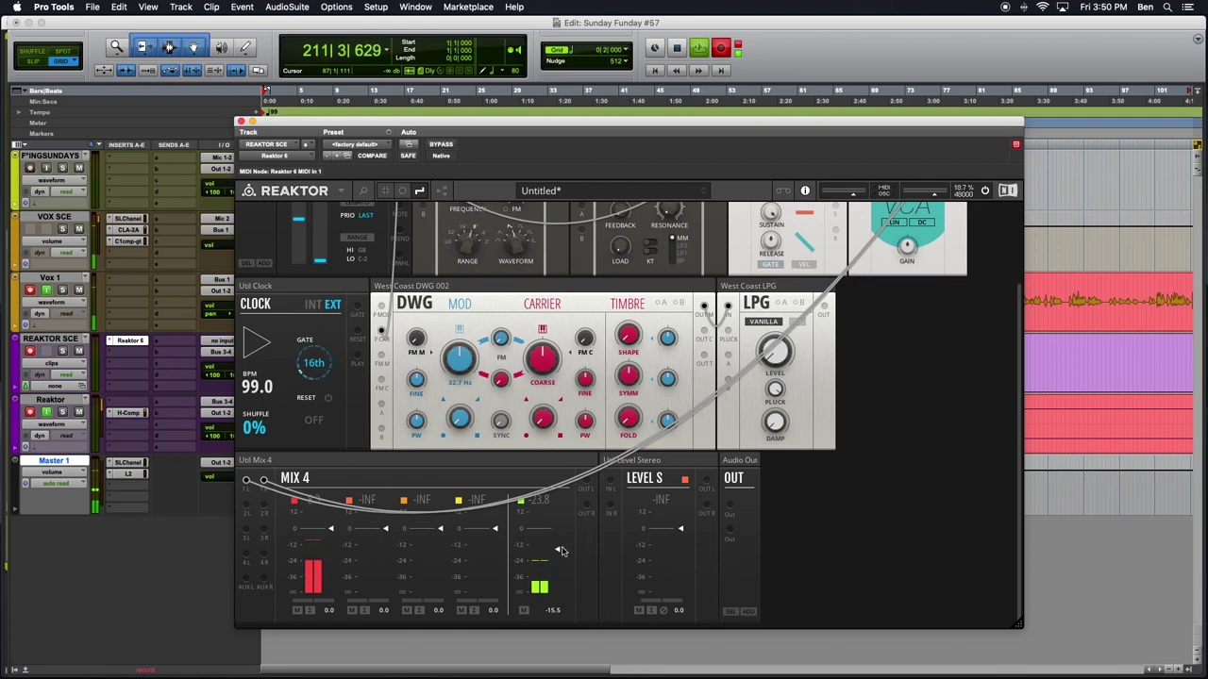
drag(557, 550, 559, 535)
drag(585, 484, 609, 509)
drag(706, 483, 728, 528)
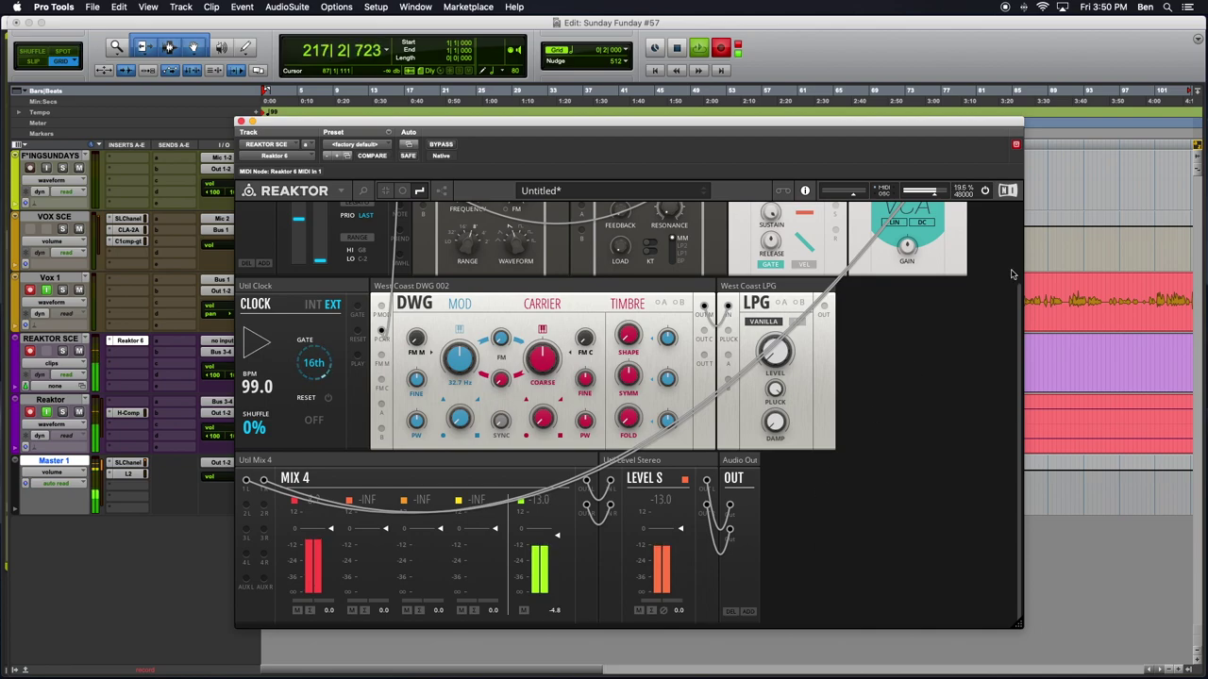
Lower the Bento ADSR sustain to about 38.
scroll(1014, 274, up, 3)
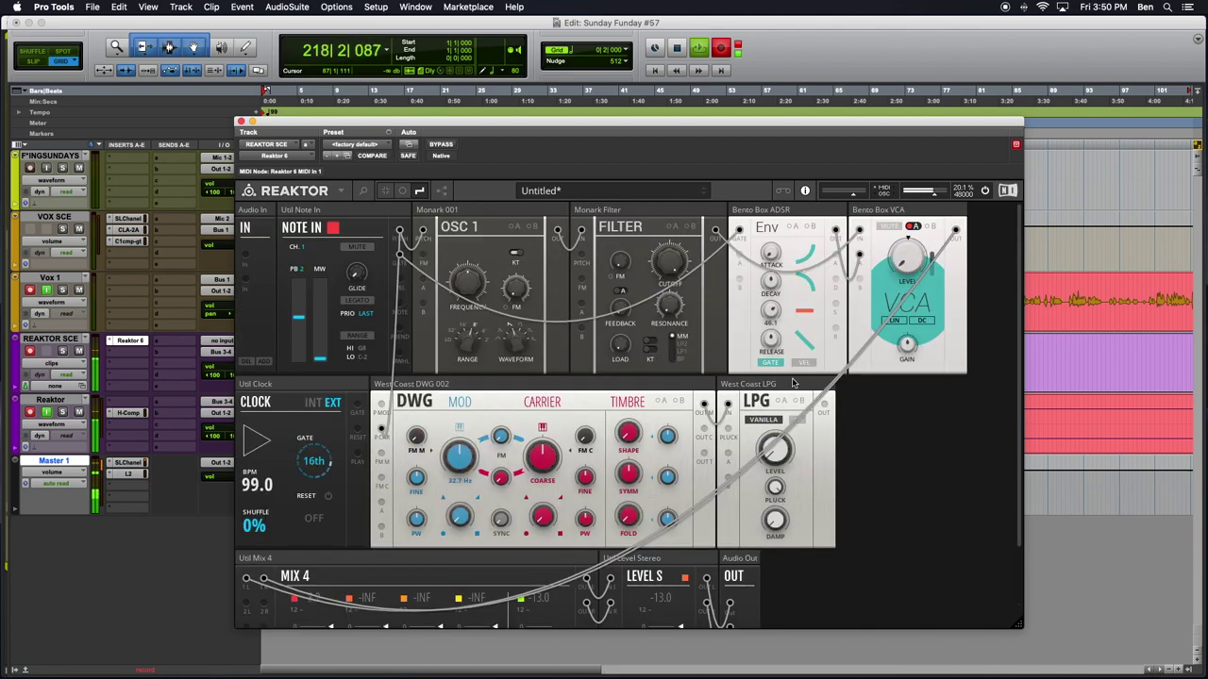
drag(778, 321, 764, 336)
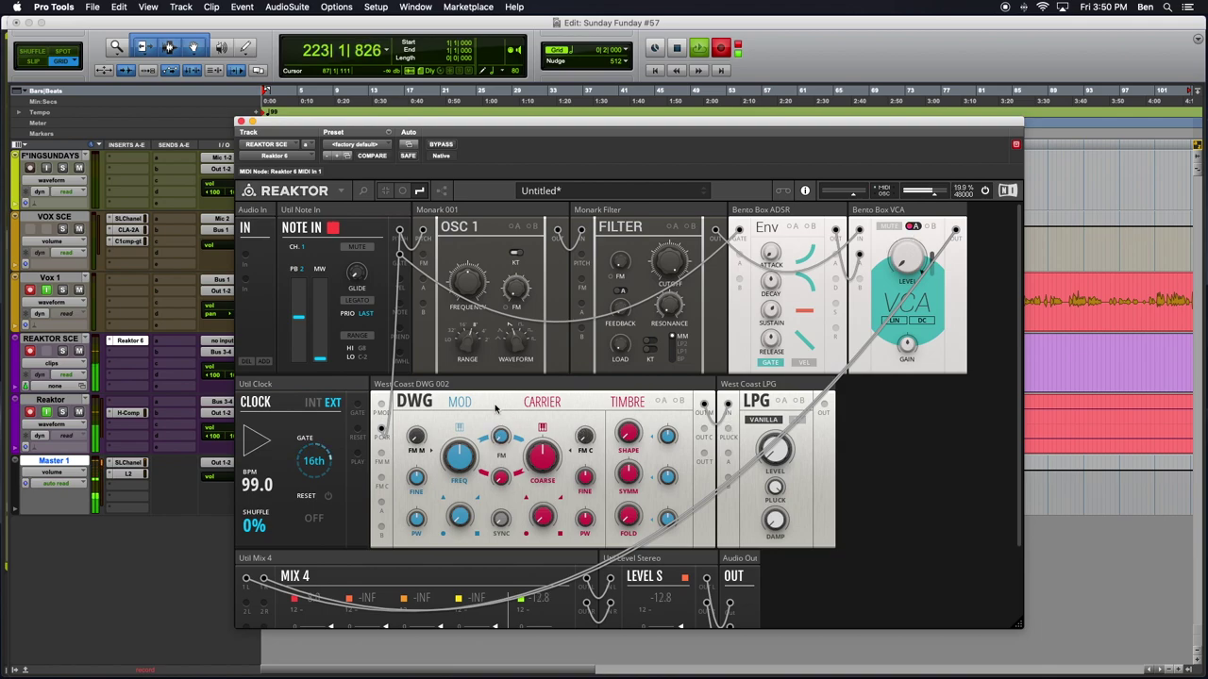
Wire the West Coast LPG output to Mix 4 inputs 2 L and 2 R.
scroll(457, 454, down, 3)
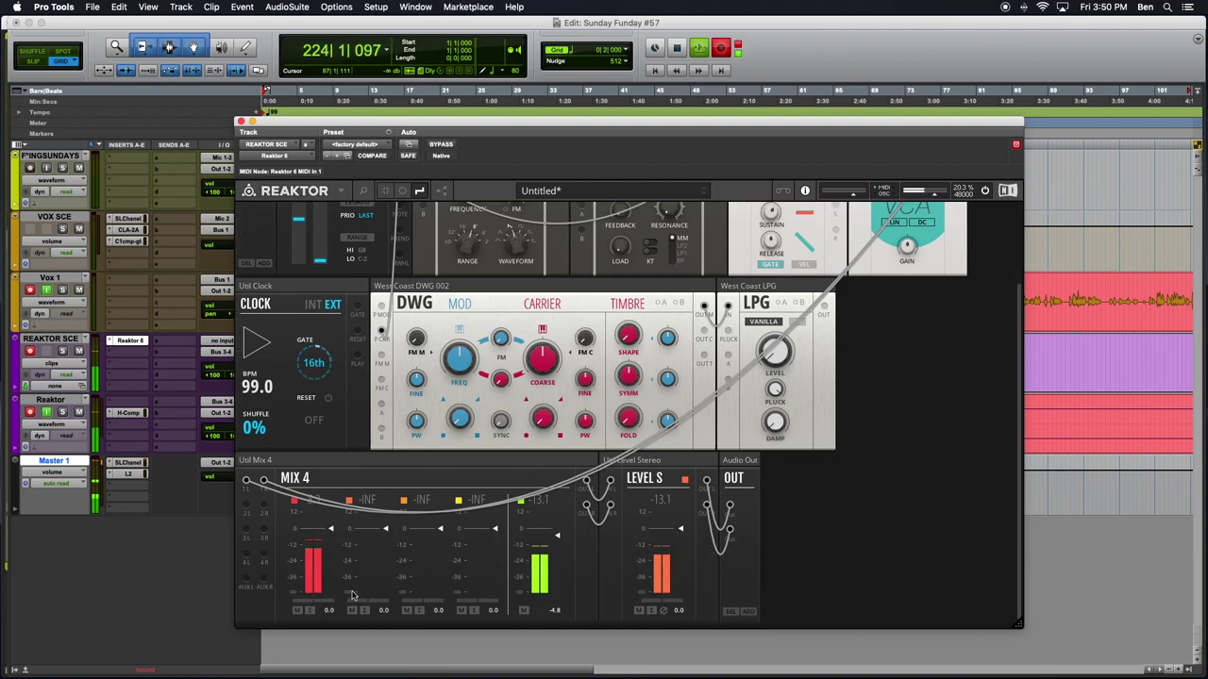
scroll(659, 449, up, 3)
scroll(659, 450, down, 3)
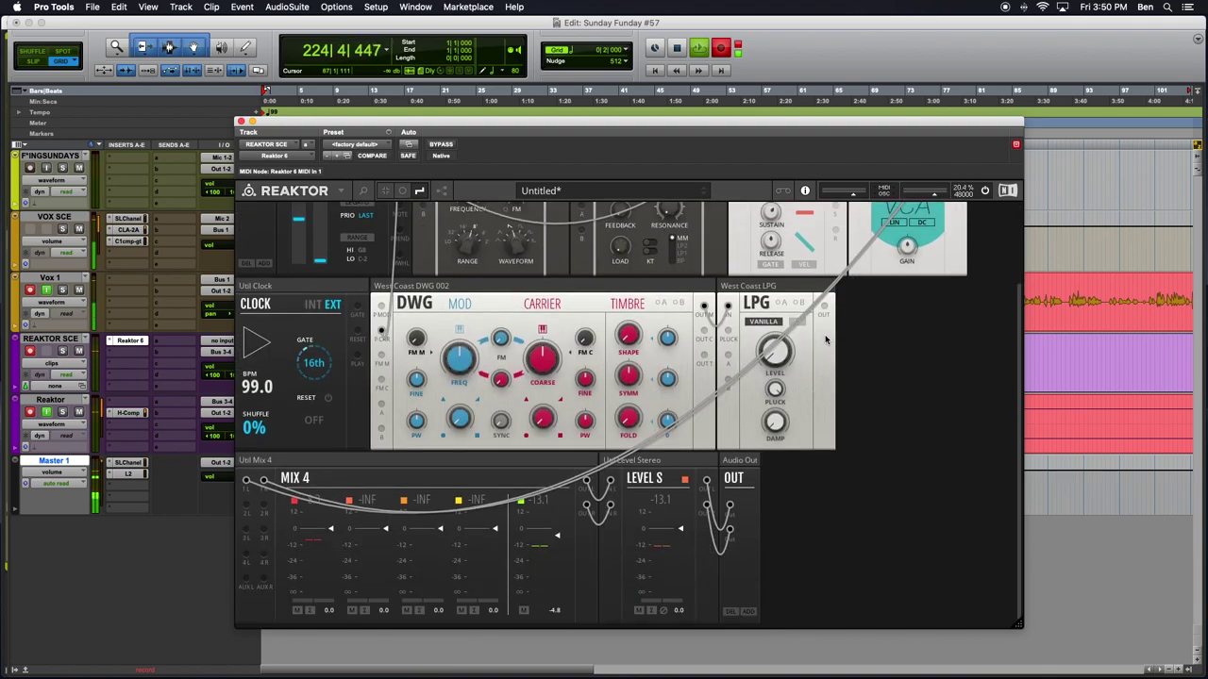
drag(825, 312, 247, 506)
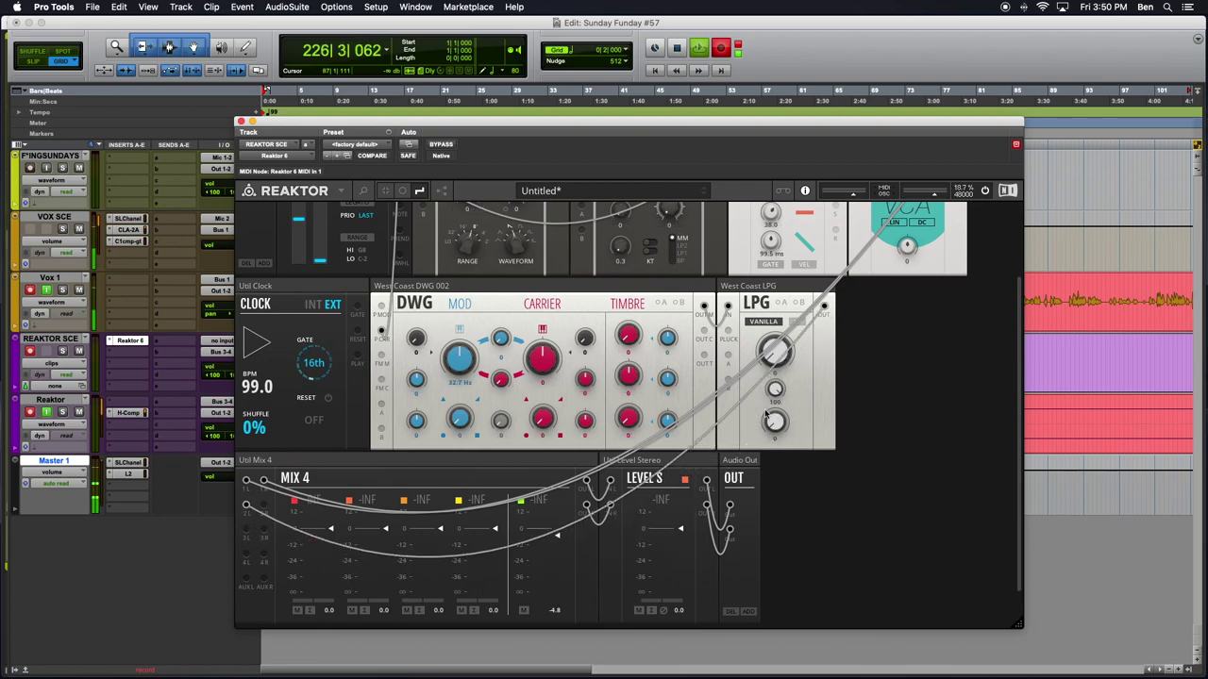
drag(827, 307, 264, 507)
Wire the Note In gate output to modulation input A of the West Coast LPG and assign it to the LPG level.
scroll(703, 599, up, 3)
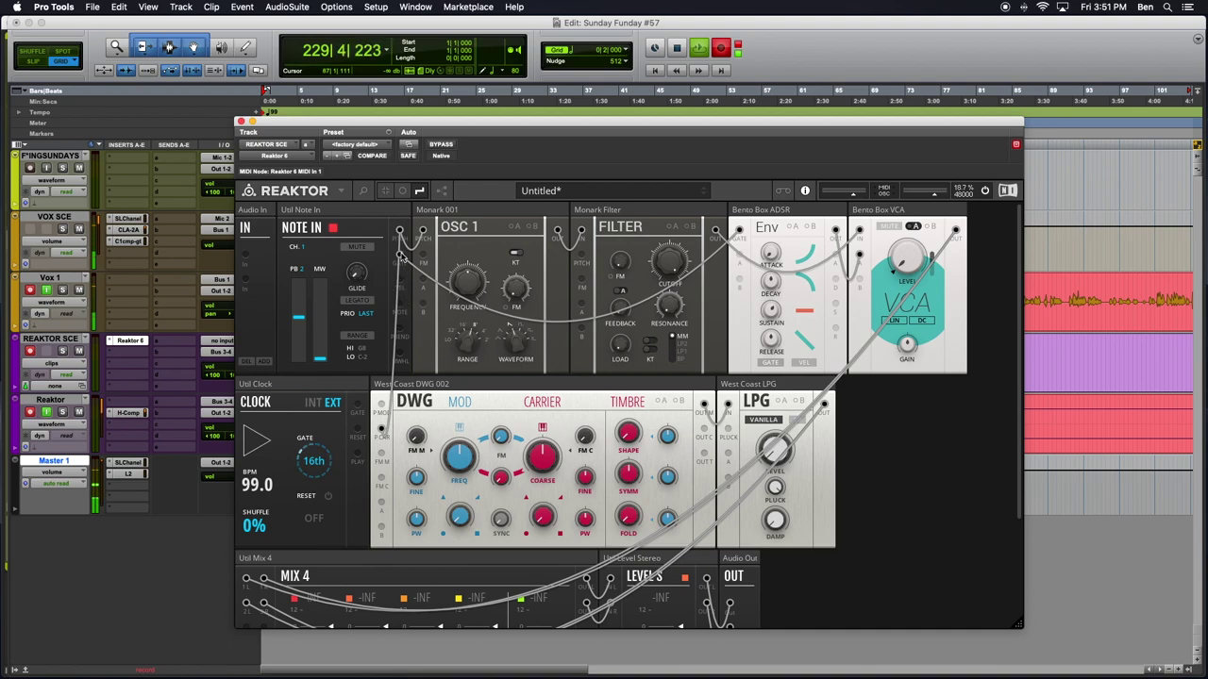
drag(400, 254, 728, 454)
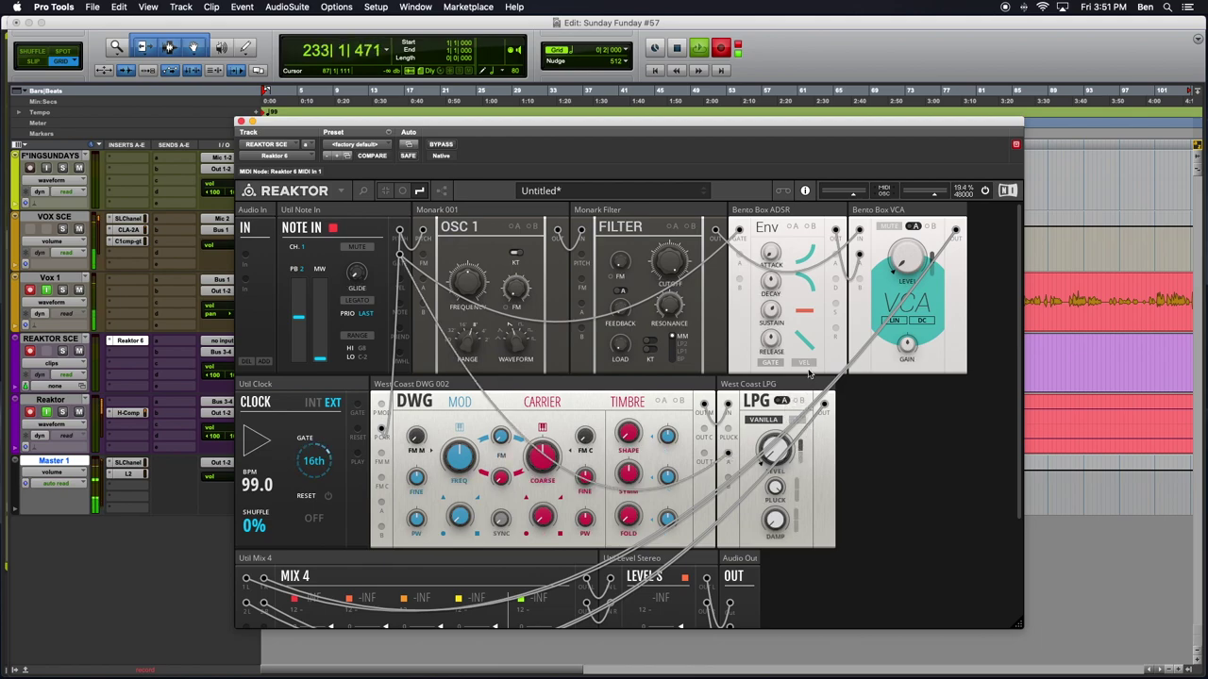
Mute channel 1 of Mix 4 so only the West Coast voice is heard.
scroll(494, 444, down, 3)
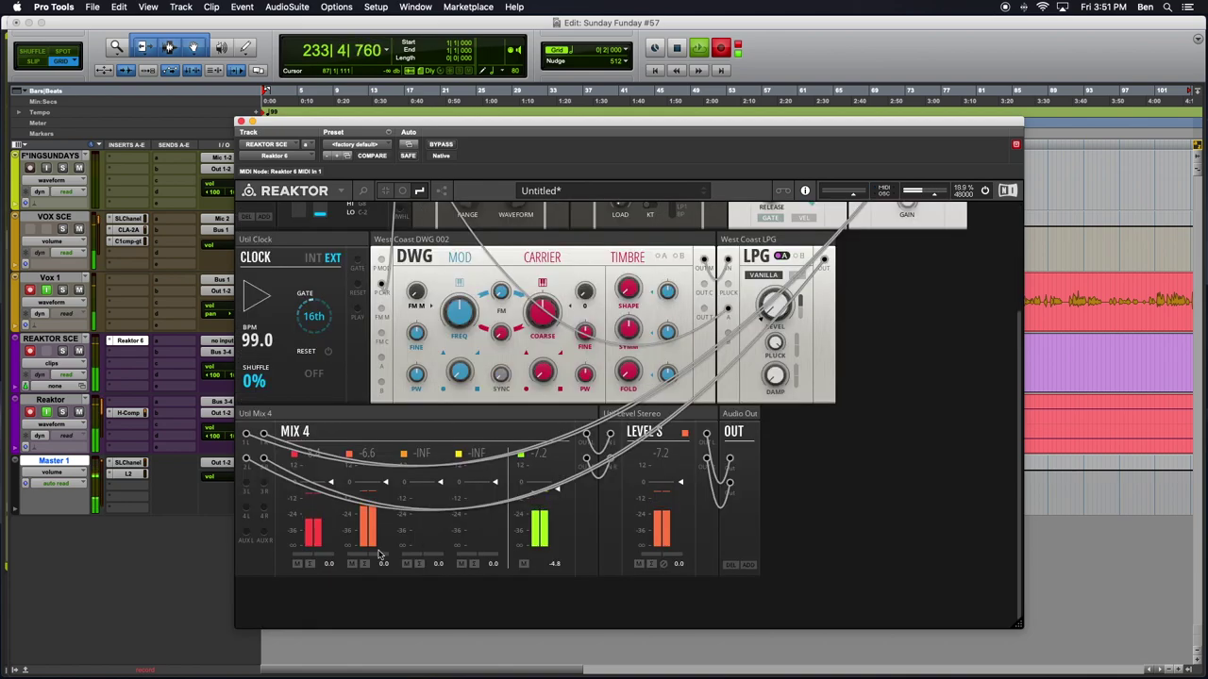
click(298, 565)
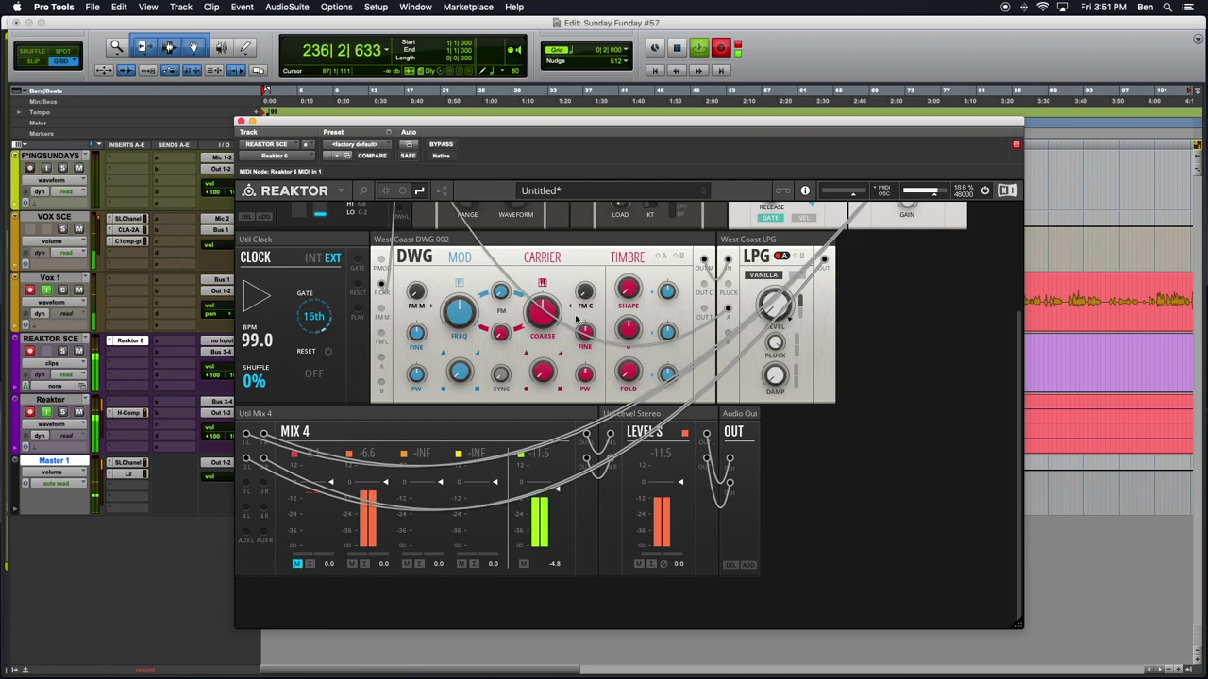
mouse_move(667, 332)
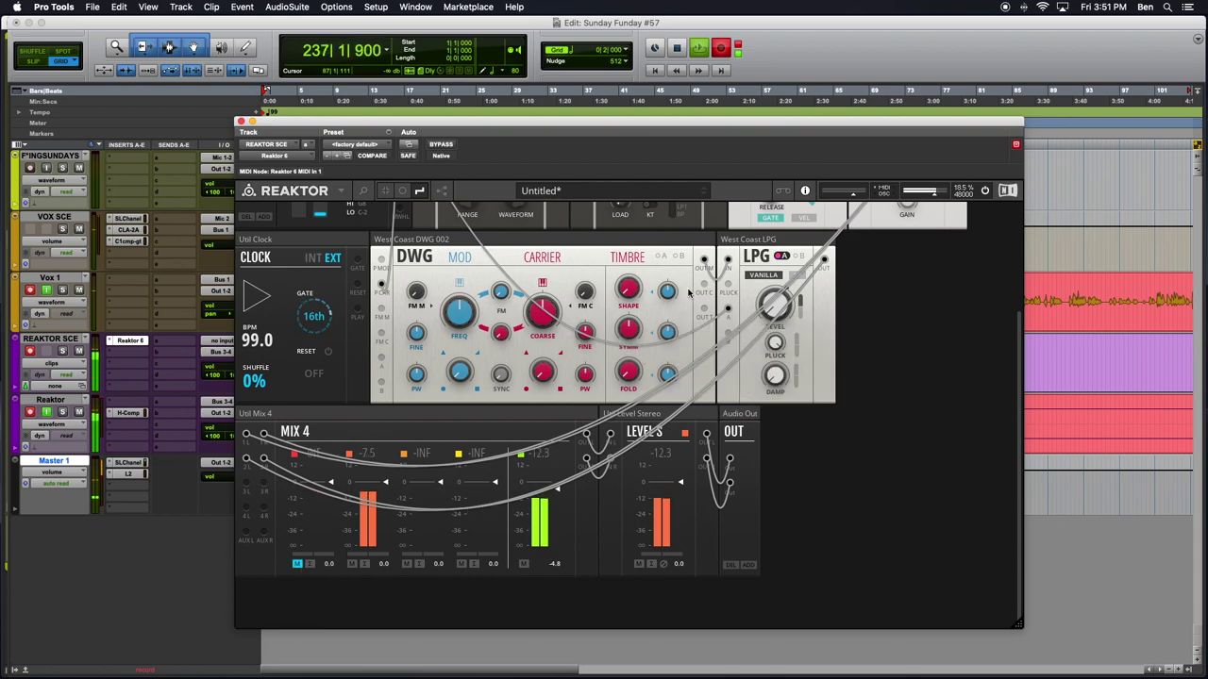
scroll(363, 318, up, 1)
scroll(363, 318, up, 5)
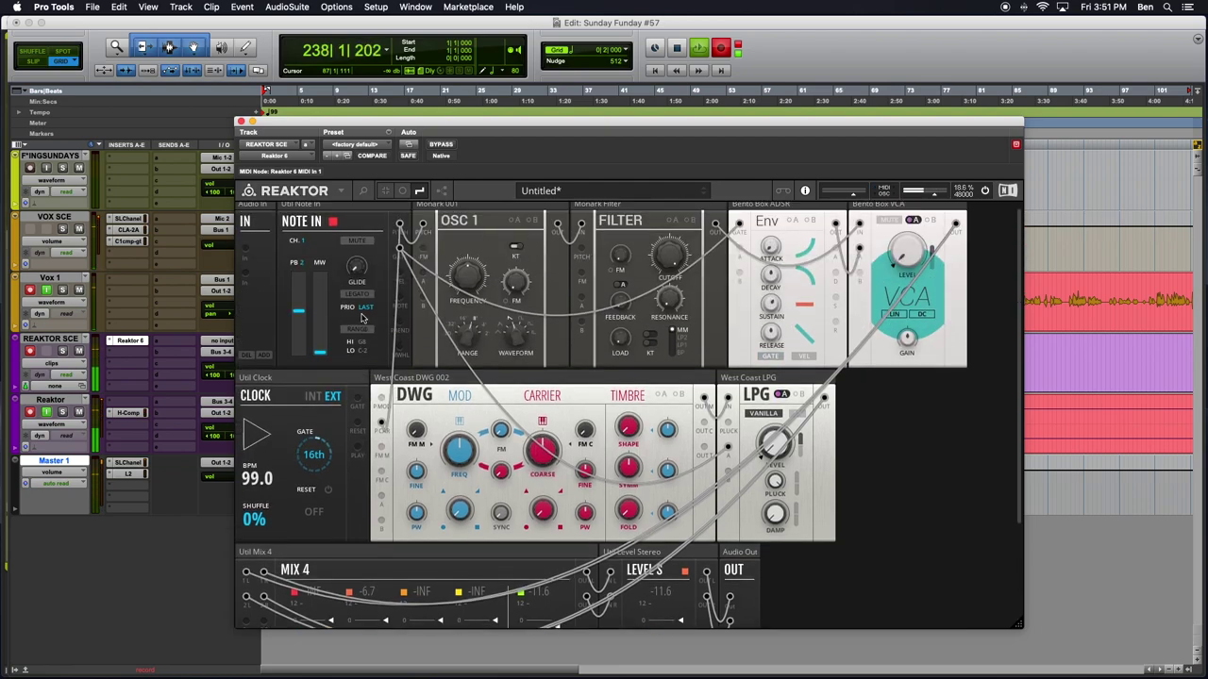
Raise the damp setting of the West Coast LPG.
mouse_move(632, 477)
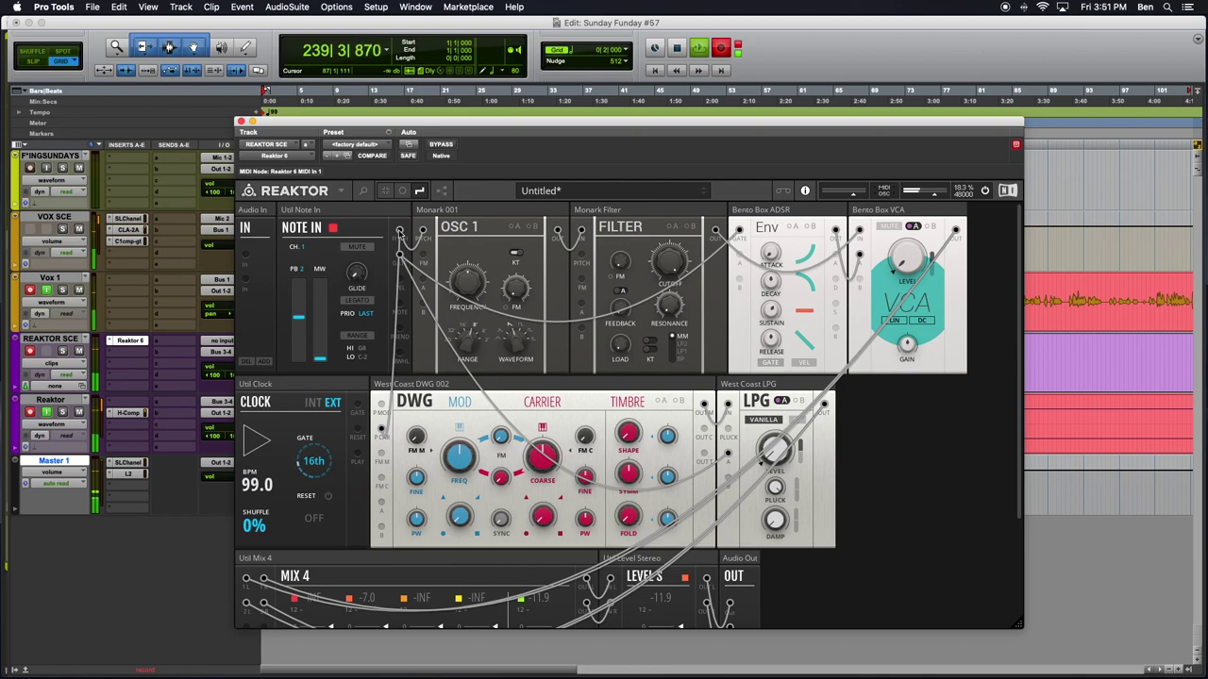
mouse_move(381, 435)
mouse_down()
mouse_move(358, 419)
mouse_move(382, 430)
mouse_up()
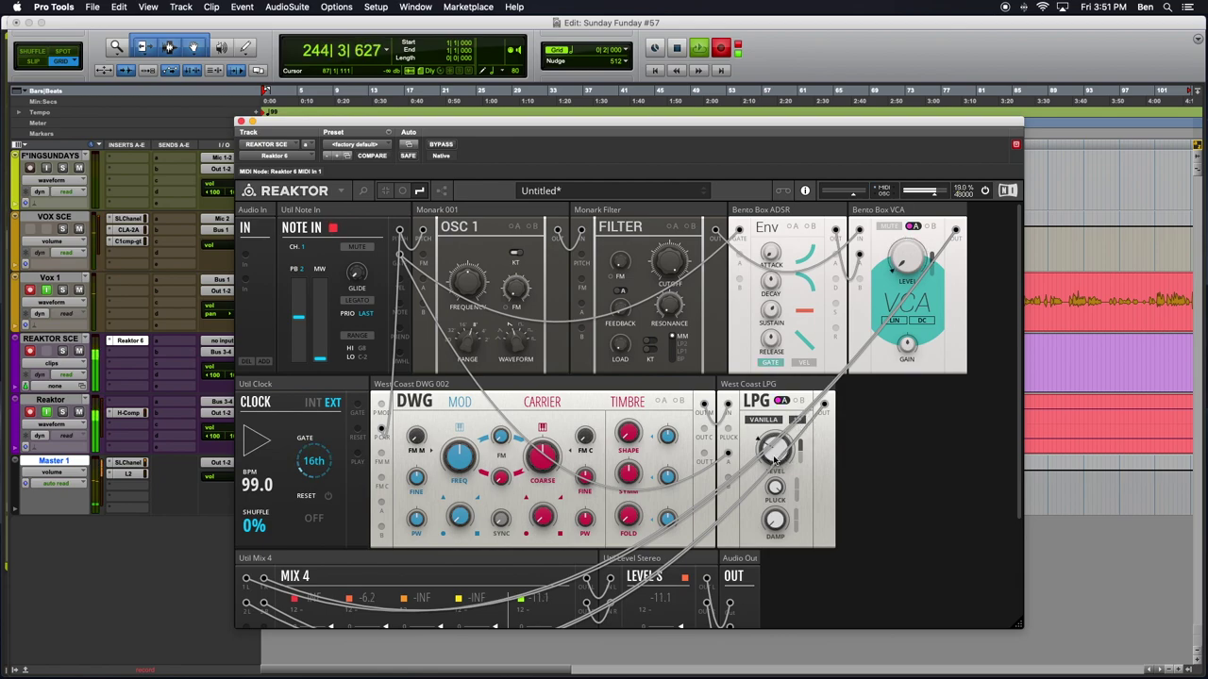
drag(778, 512, 786, 481)
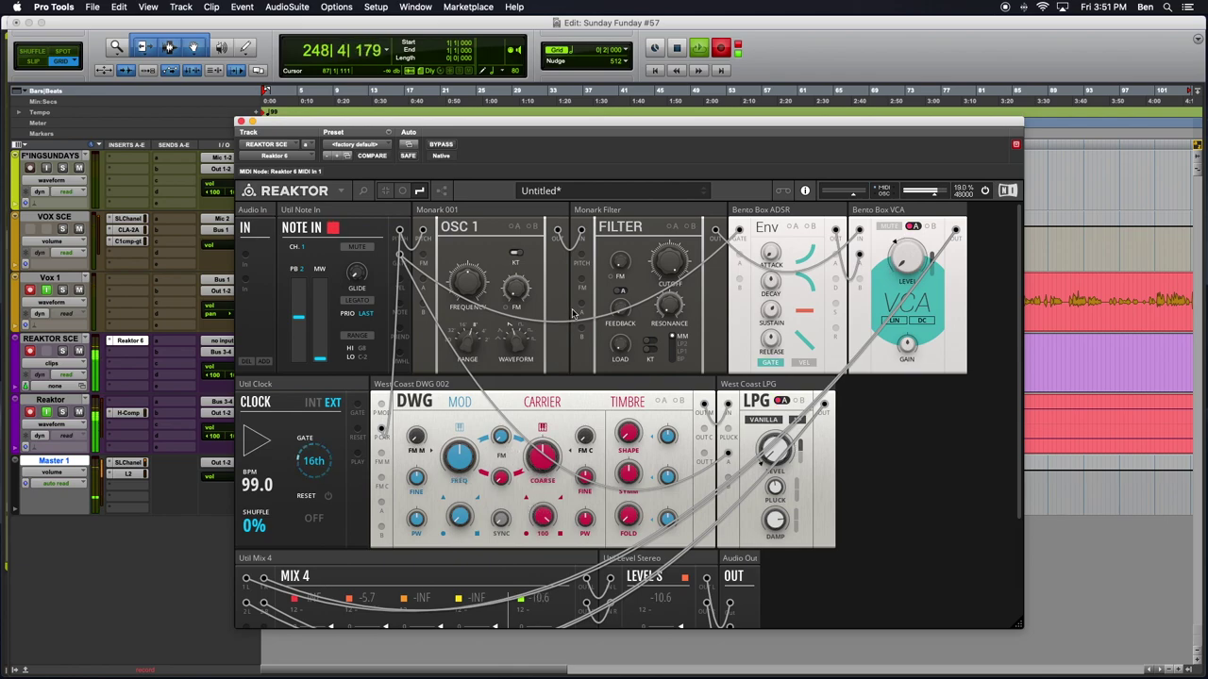
Raise the West Coast DWG's modulator FM amount to about 55.4 and try different modulator frequencies.
scroll(556, 403, down, 5)
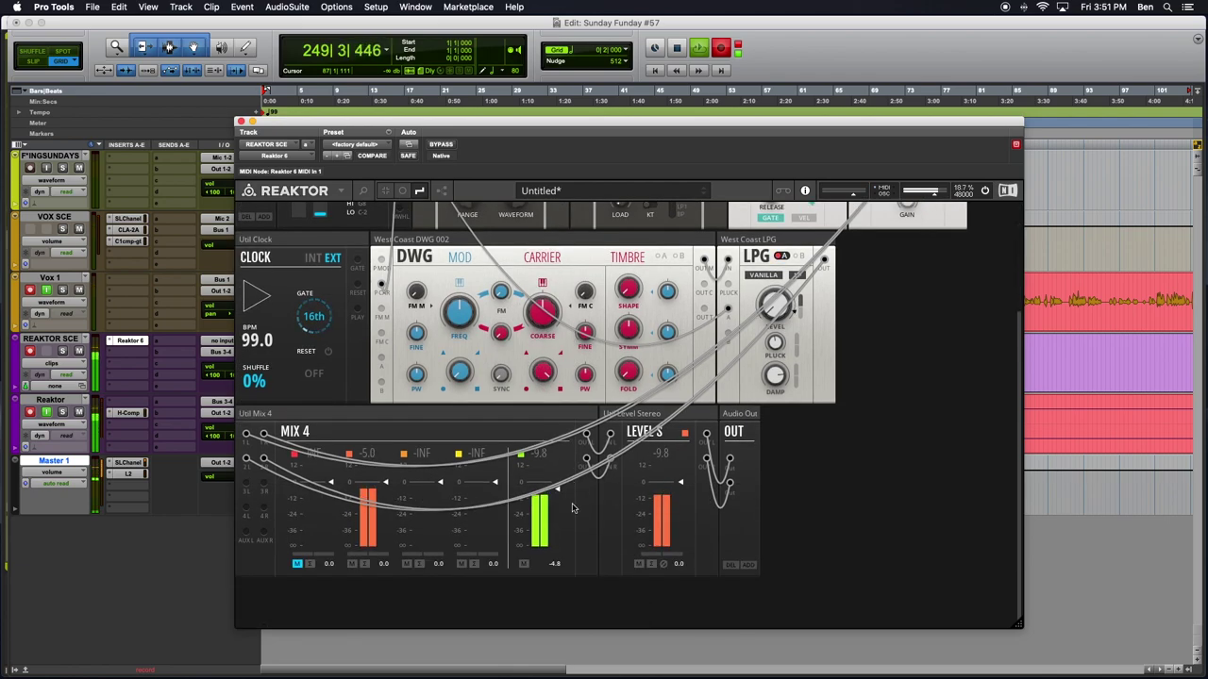
scroll(634, 478, up, 2)
scroll(634, 478, up, 4)
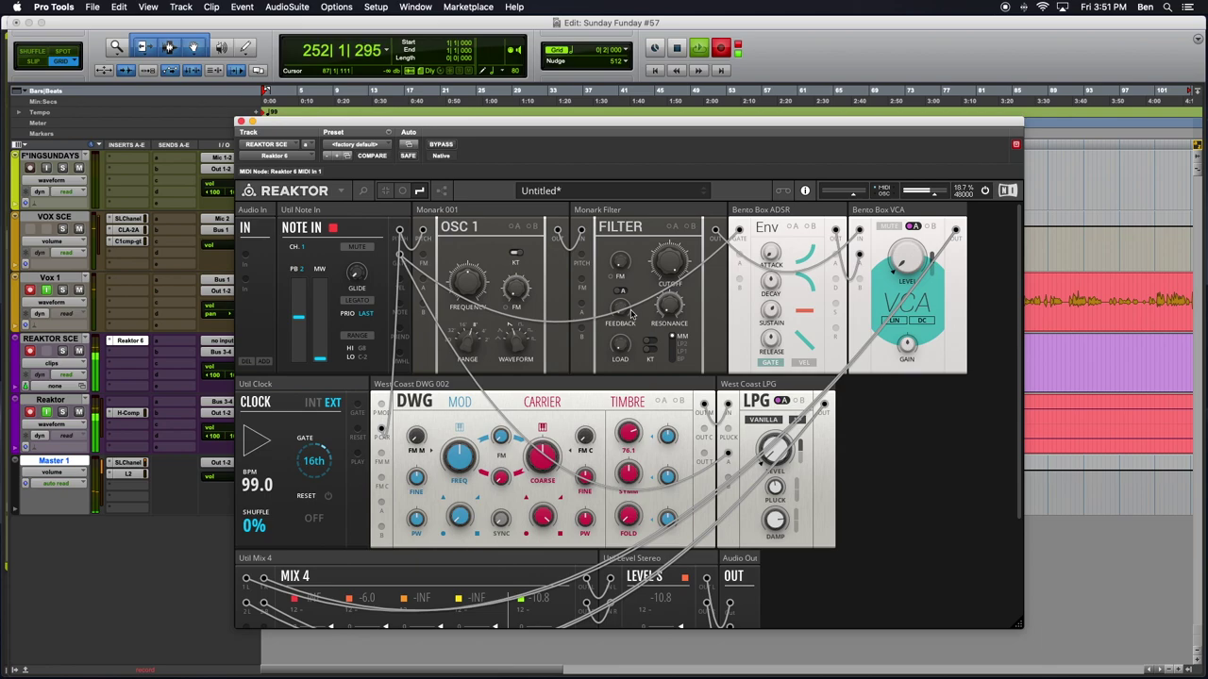
drag(497, 441, 490, 353)
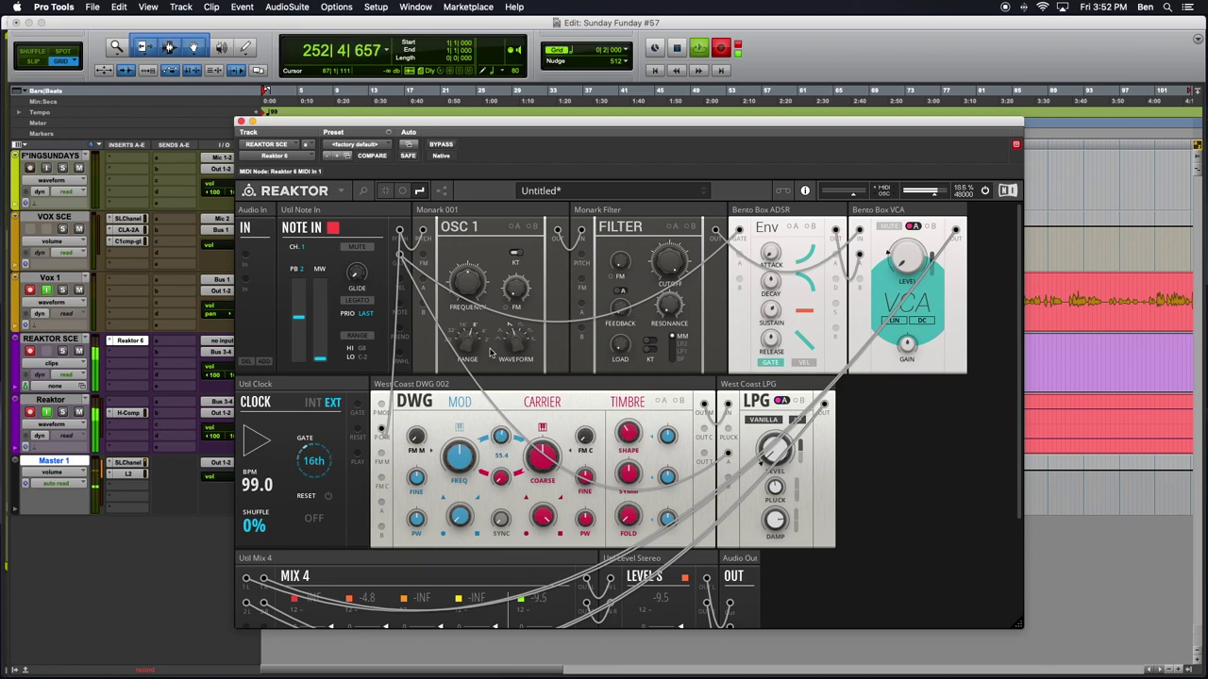
drag(457, 459, 450, 382)
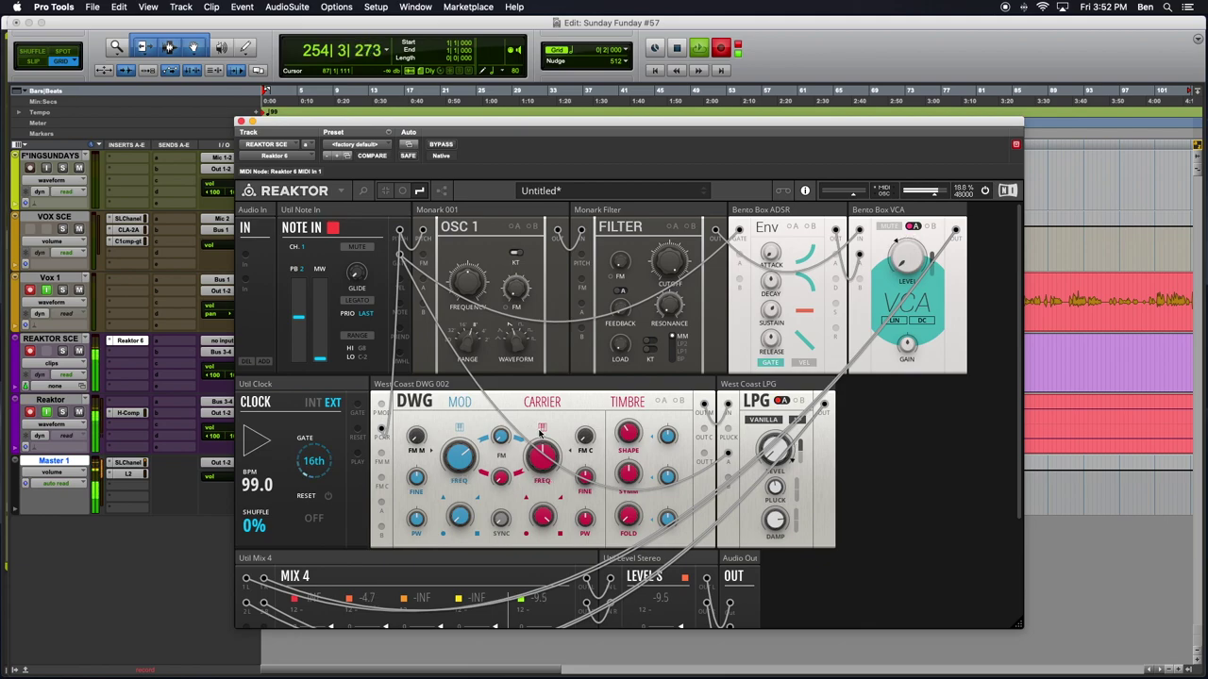
drag(452, 479, 449, 469)
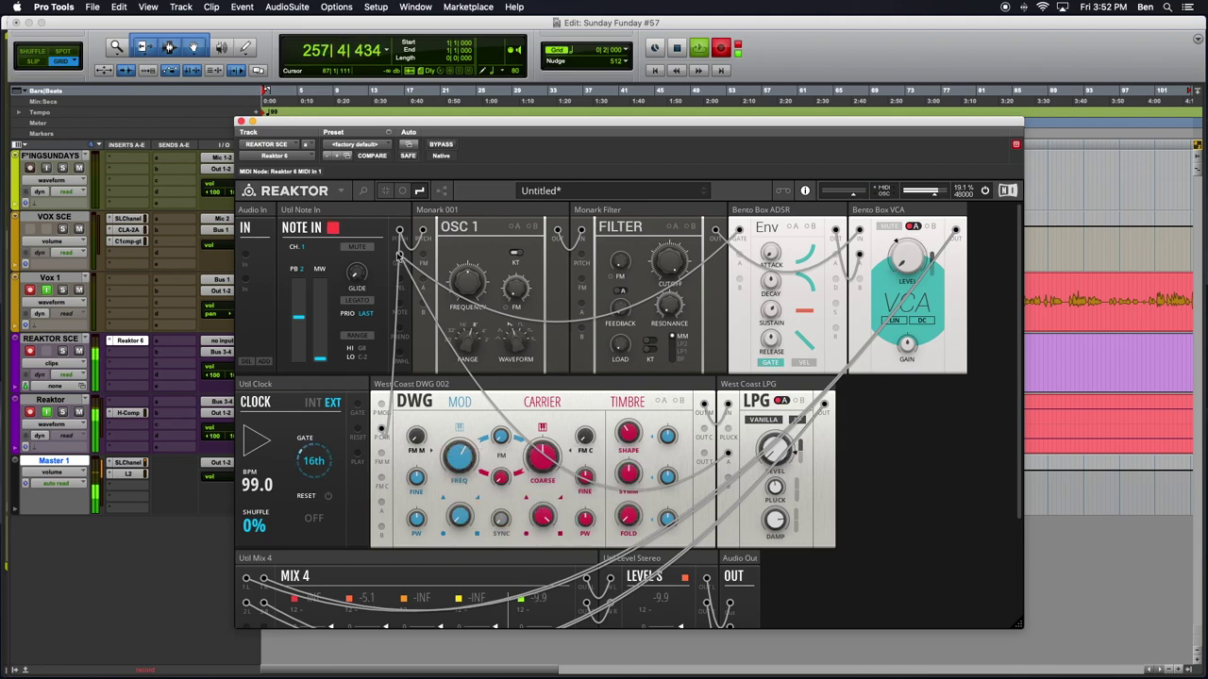
mouse_move(462, 453)
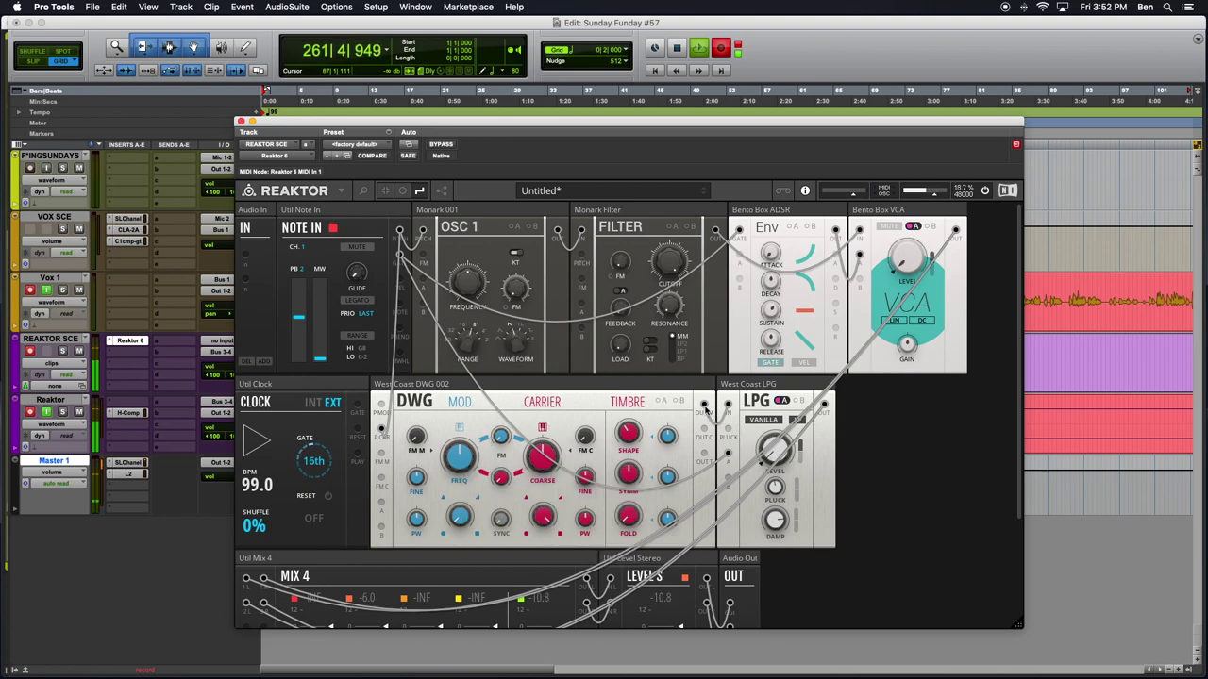
Move the West Coast LPG's audio input wire from the DWG's modulator output to its carrier output.
scroll(767, 475, down, 2)
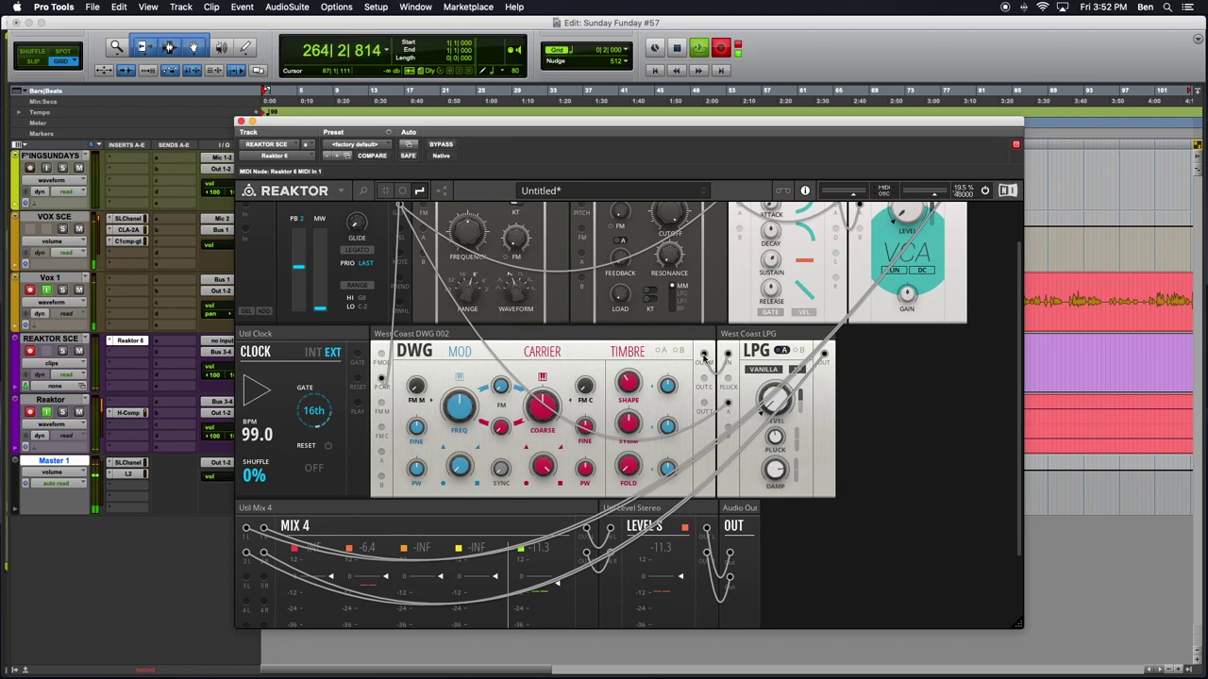
mouse_move(453, 397)
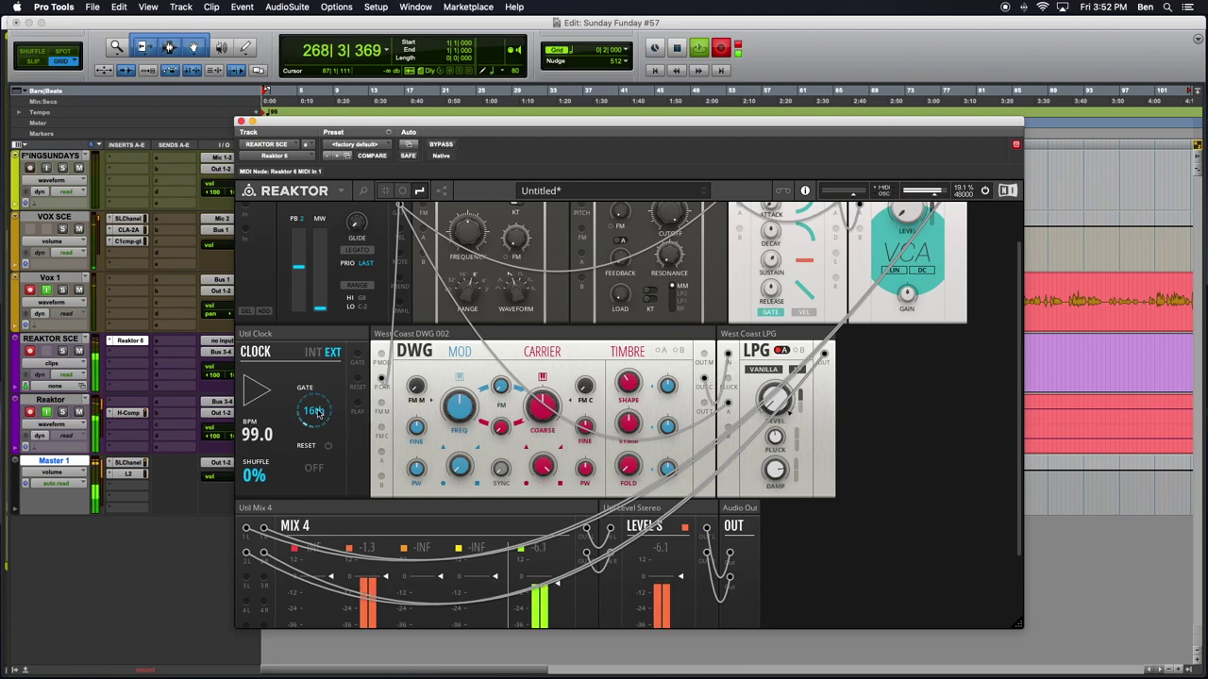
Wire the Note In gate output back to modulation input A of the West Coast LPG.
scroll(344, 436, up, 2)
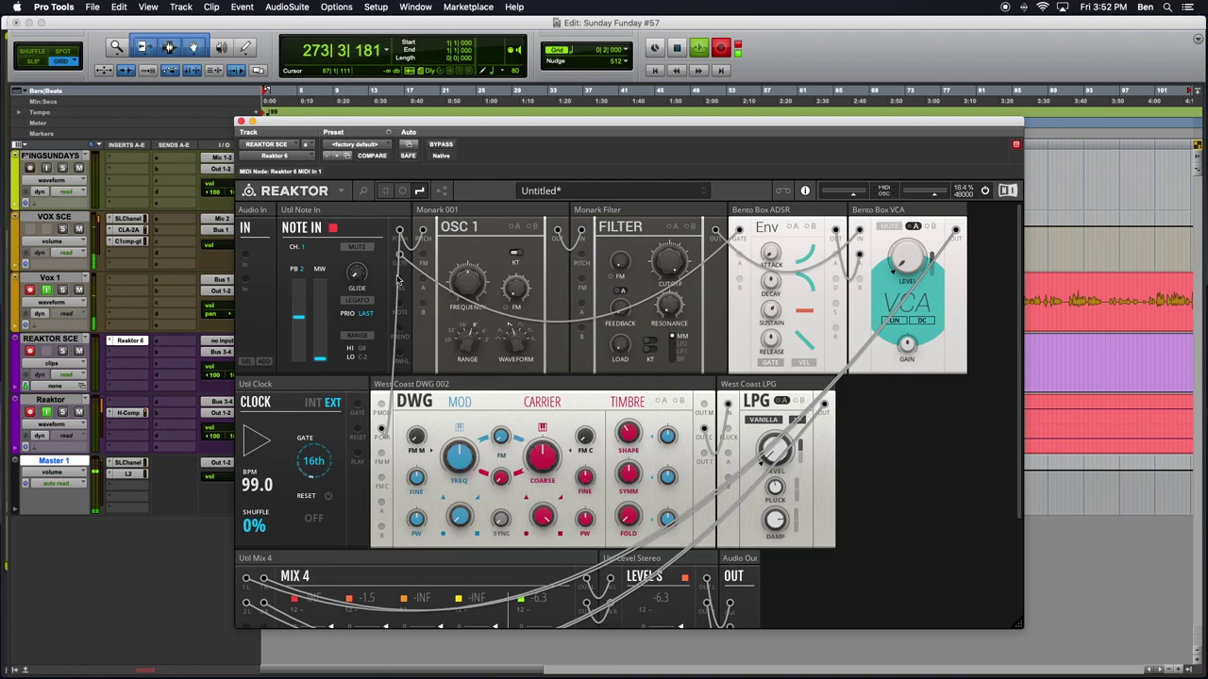
drag(400, 255, 734, 462)
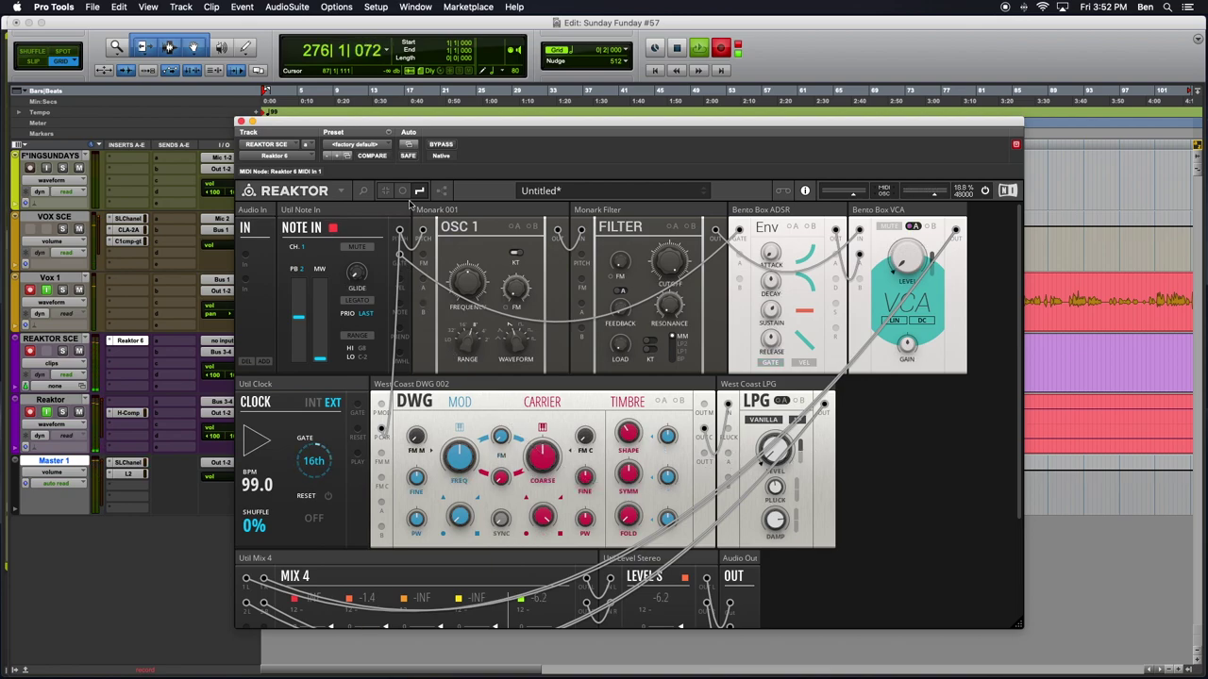
drag(404, 256, 727, 459)
drag(401, 256, 685, 460)
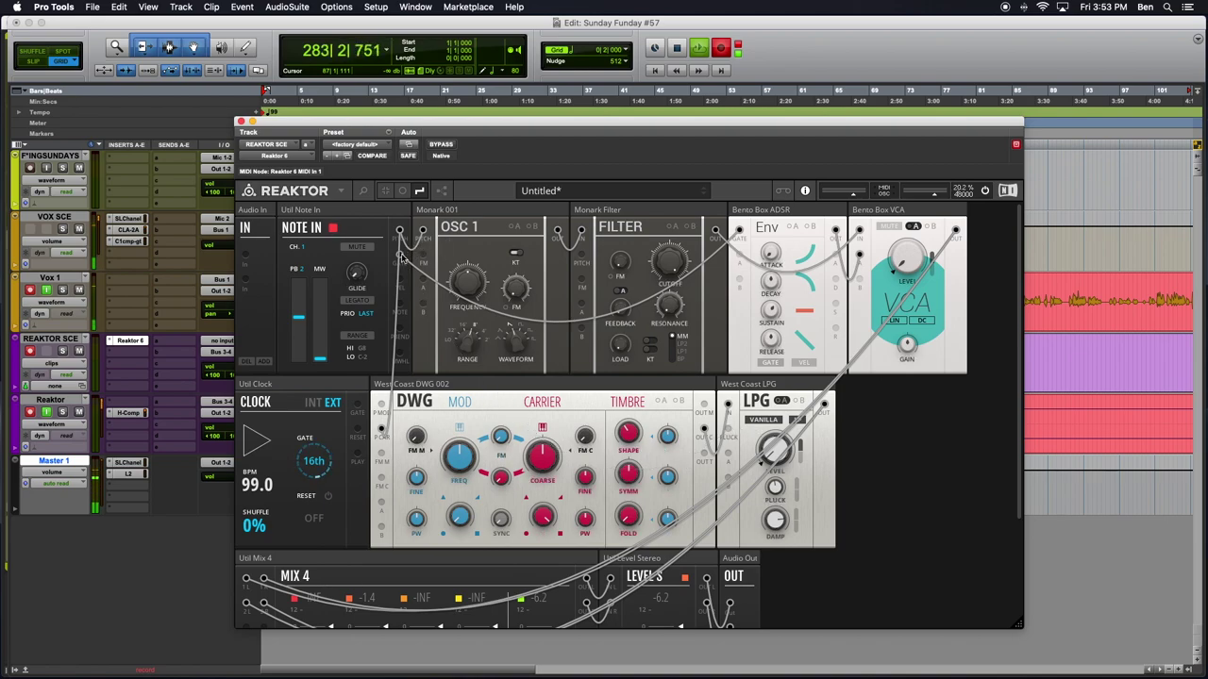
drag(400, 257, 728, 456)
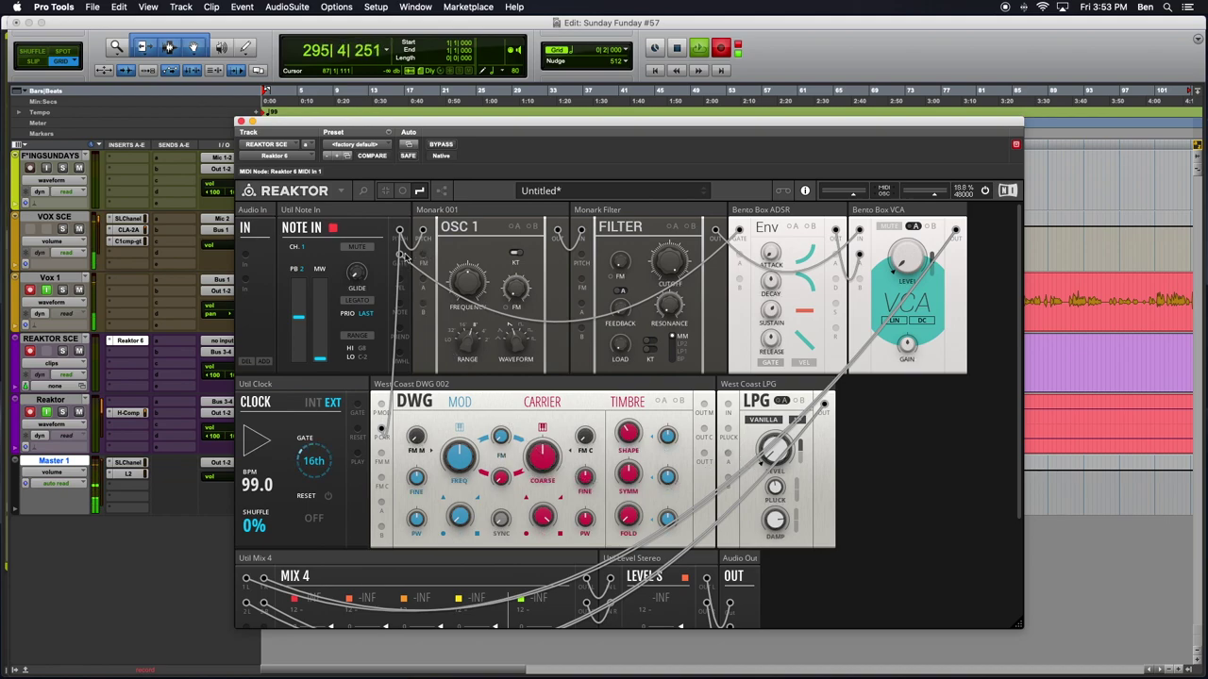
drag(403, 259, 724, 460)
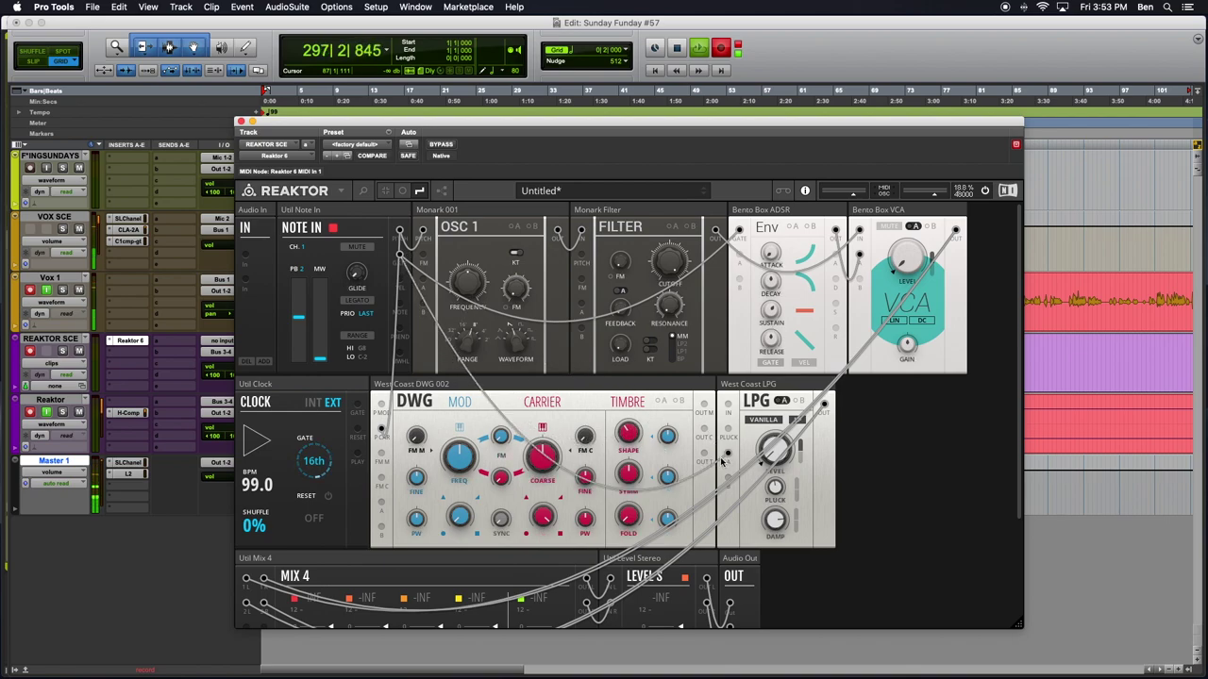
View the Delete Wire option for the gate wire at the West Coast LPG and keep the wire.
right_click(722, 461)
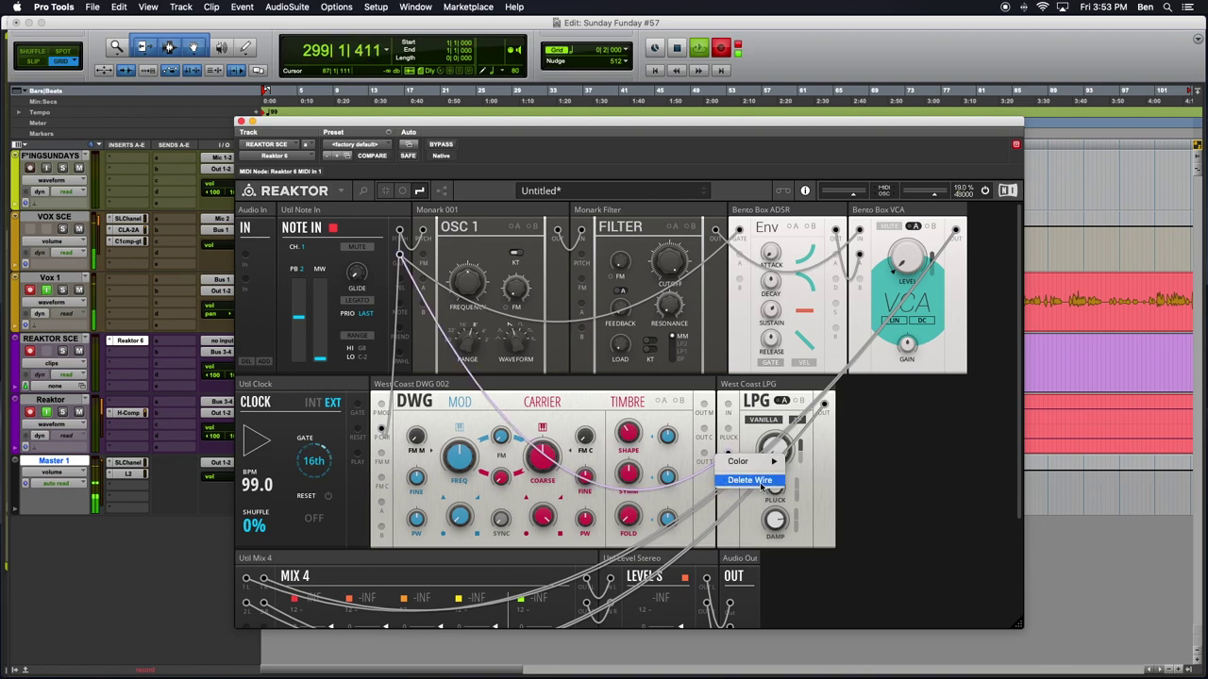
mouse_move(745, 464)
click(934, 514)
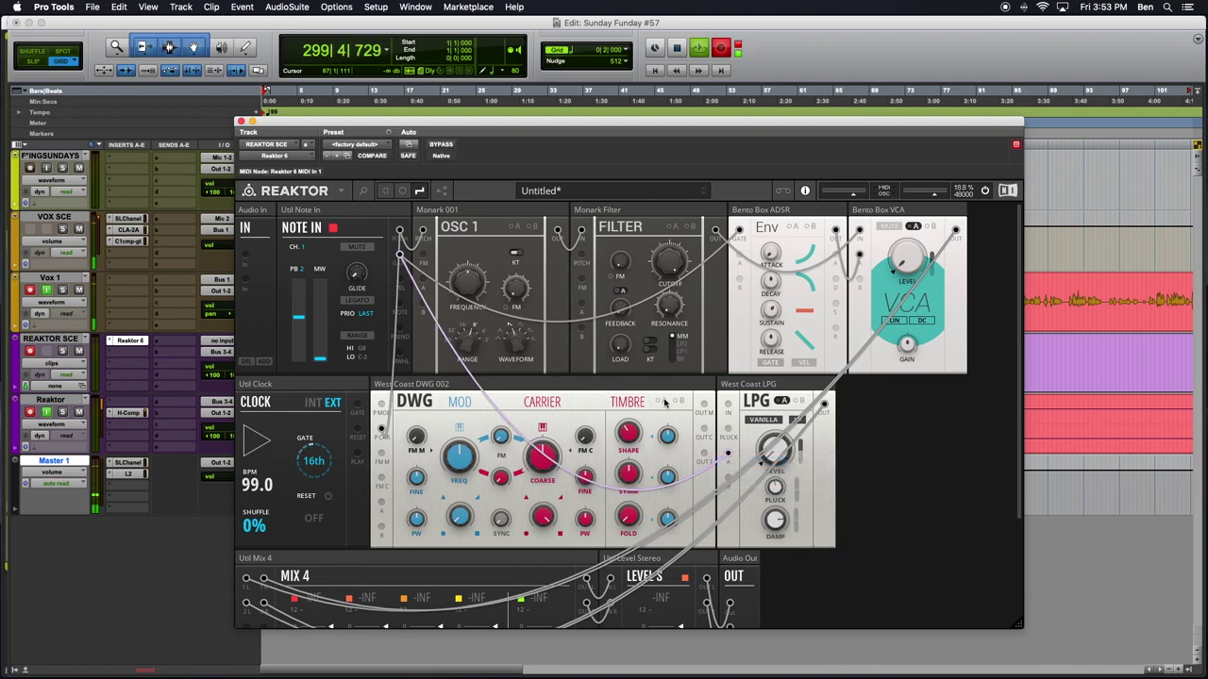
scroll(680, 420, down, 3)
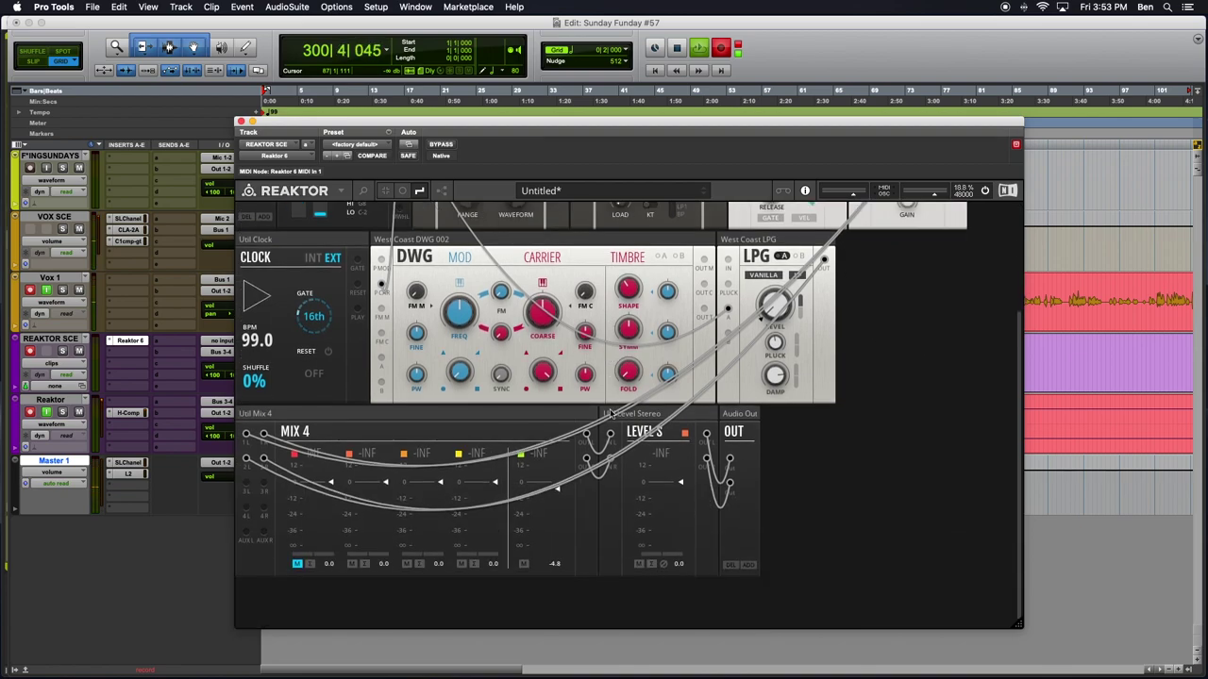
scroll(651, 418, up, 3)
scroll(613, 415, down, 3)
scroll(610, 414, up, 3)
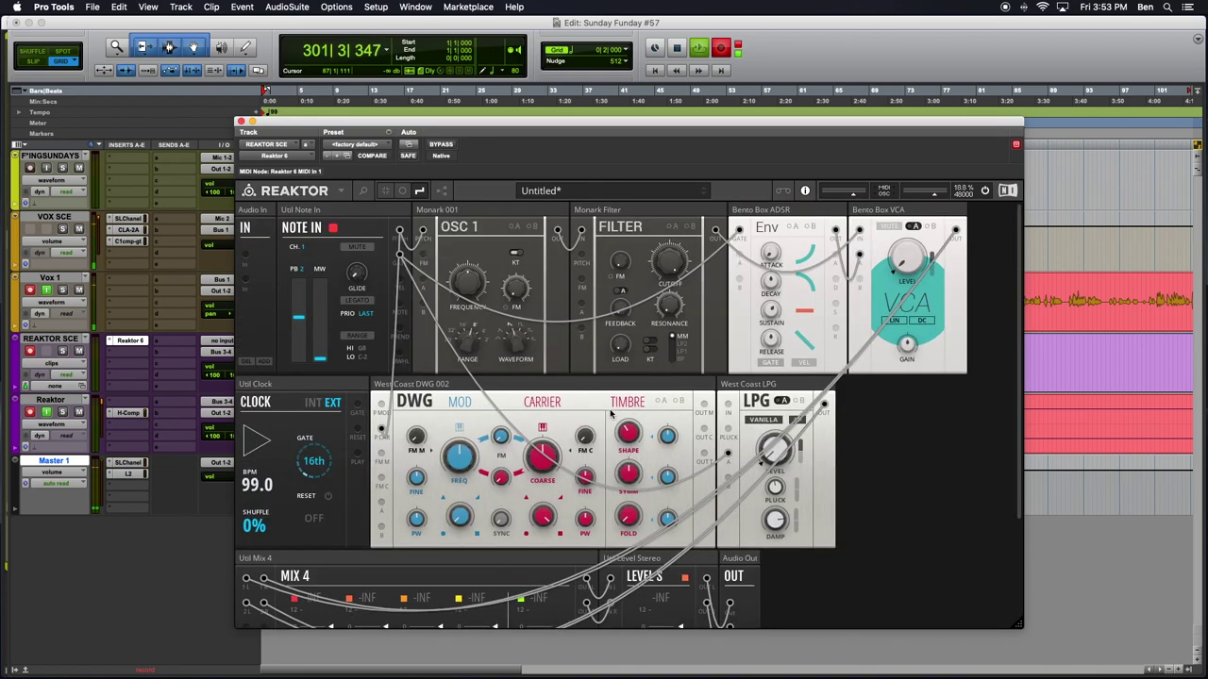
scroll(458, 314, down, 3)
scroll(458, 311, up, 3)
scroll(543, 360, down, 3)
scroll(544, 359, up, 3)
scroll(544, 359, down, 3)
scroll(544, 359, up, 3)
scroll(1038, 316, down, 3)
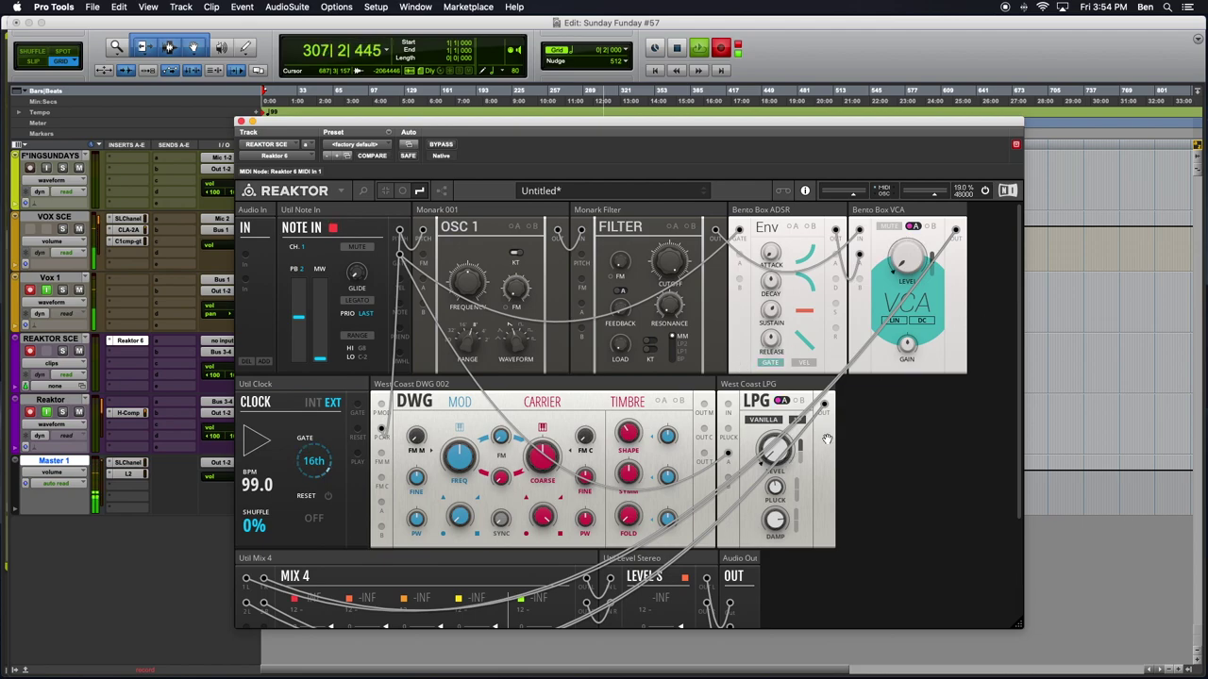
Wire the West Coast DWG's carrier output to the audio input of the West Coast LPG.
scroll(816, 466, down, 3)
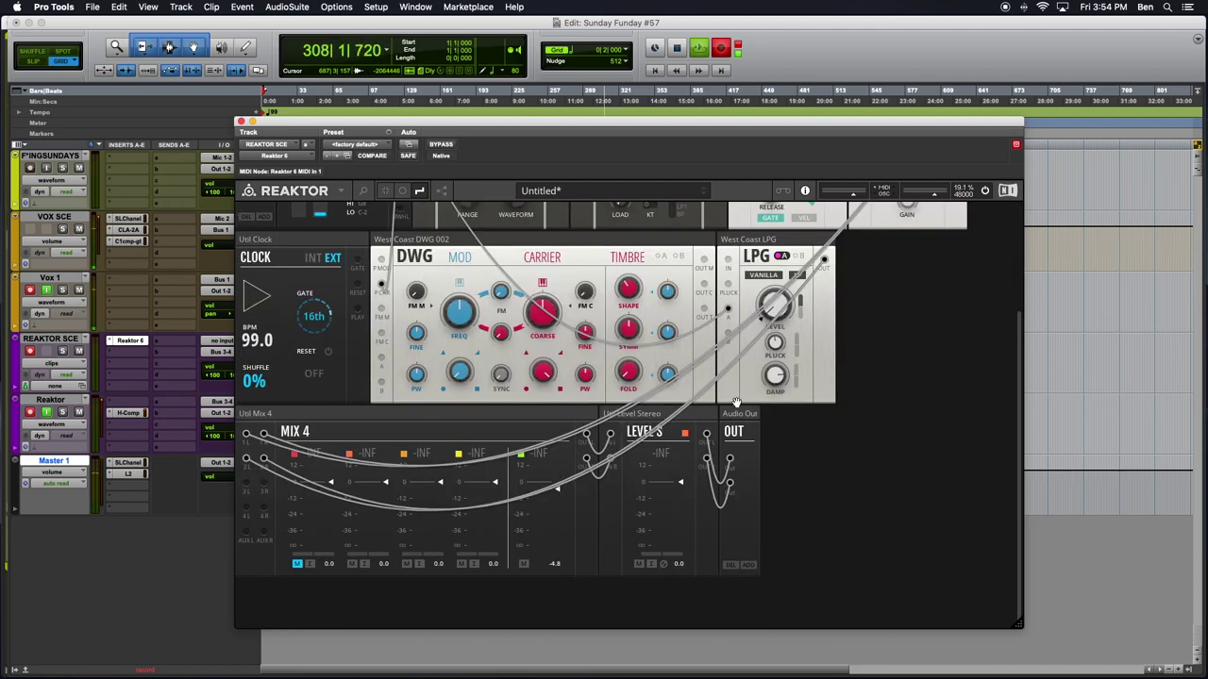
scroll(742, 404, up, 3)
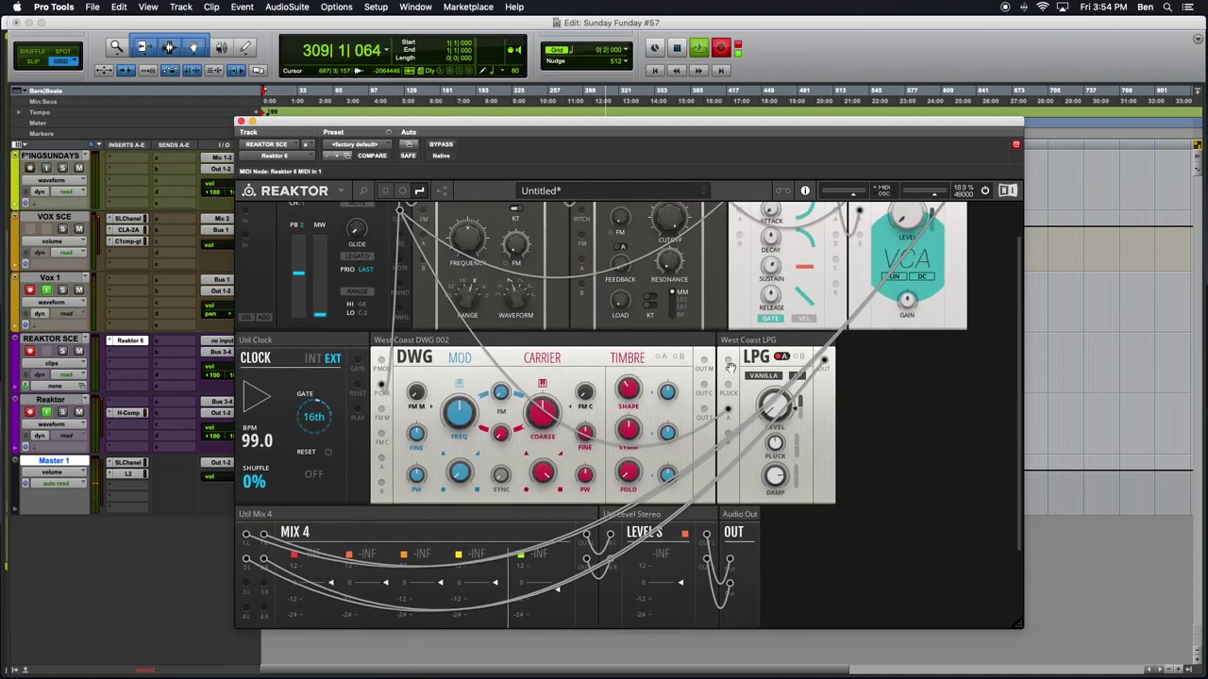
scroll(579, 327, up, 1)
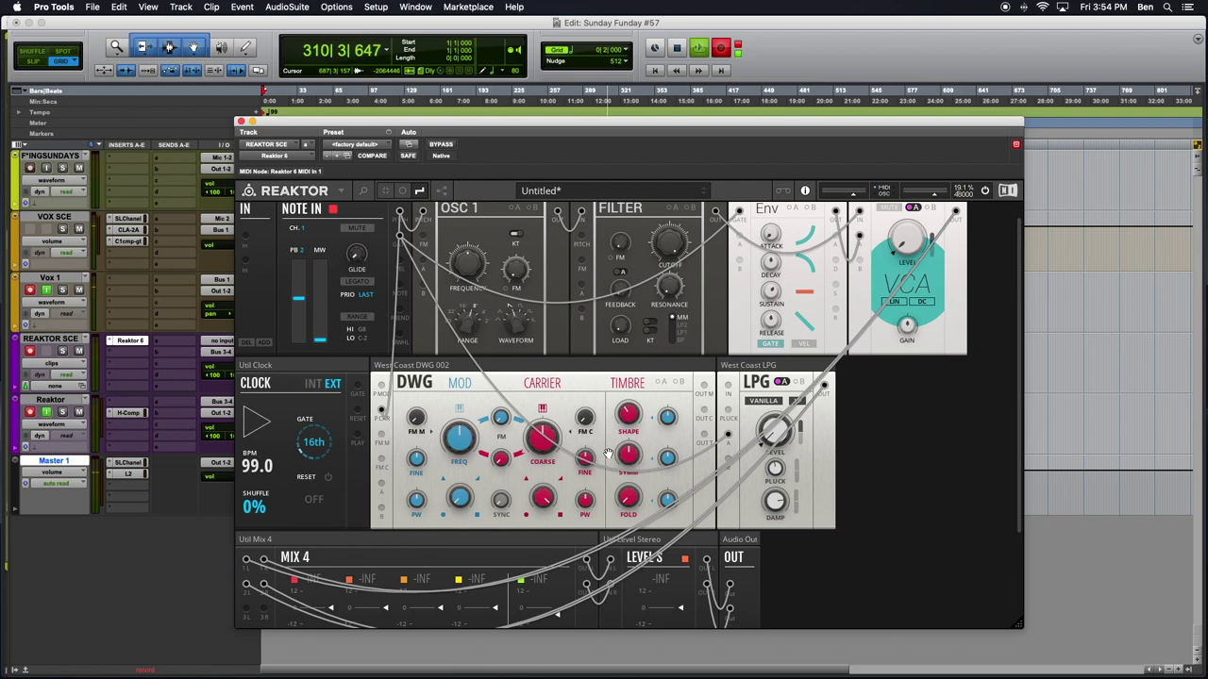
drag(703, 416, 729, 387)
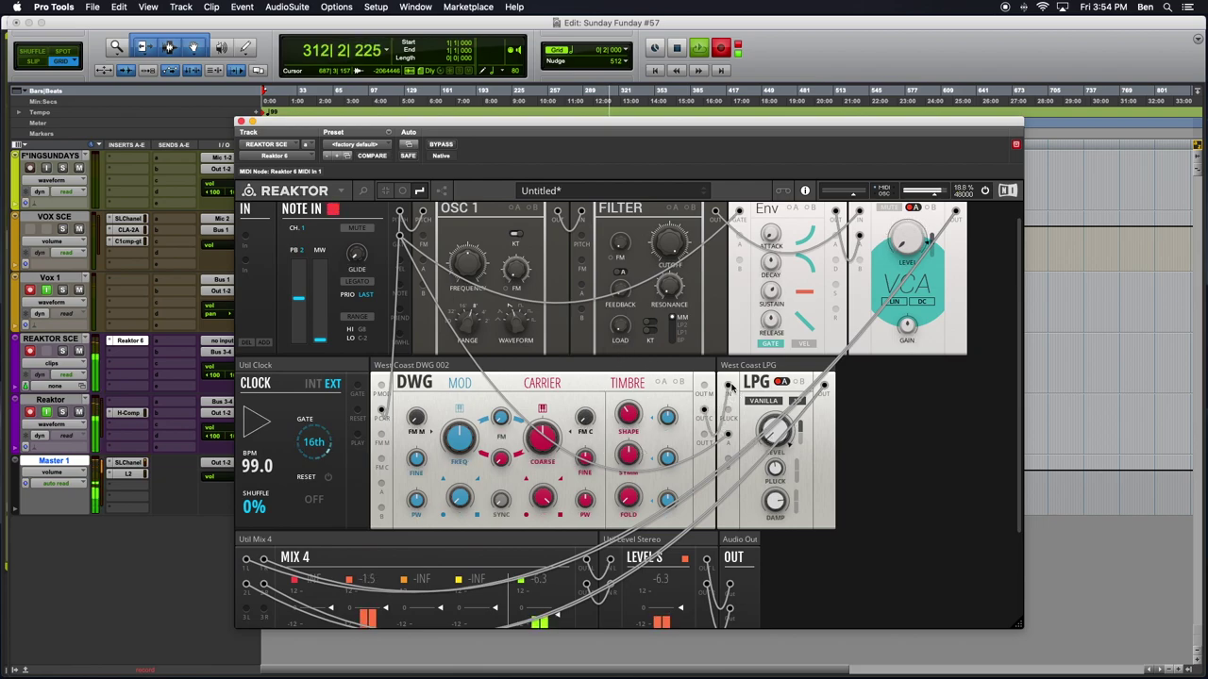
Try the West Coast LPG's level control and wire the Note In mod wheel output to the LPG's modulation input B.
scroll(774, 406, down, 5)
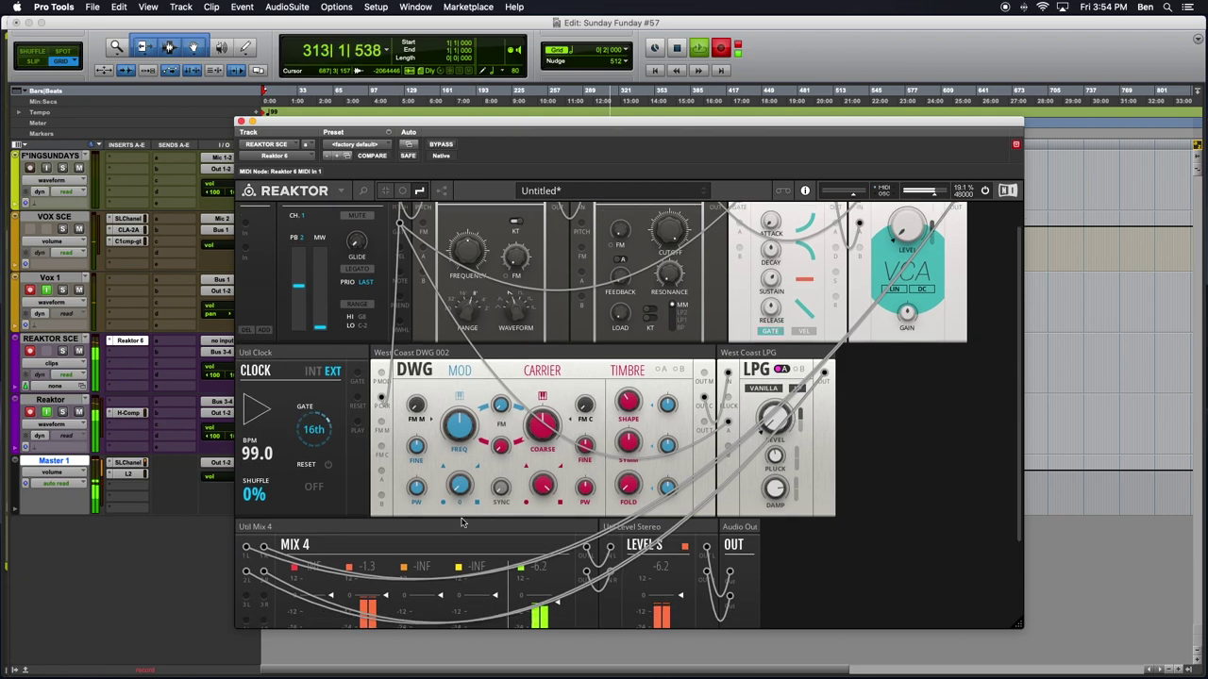
drag(789, 408, 759, 436)
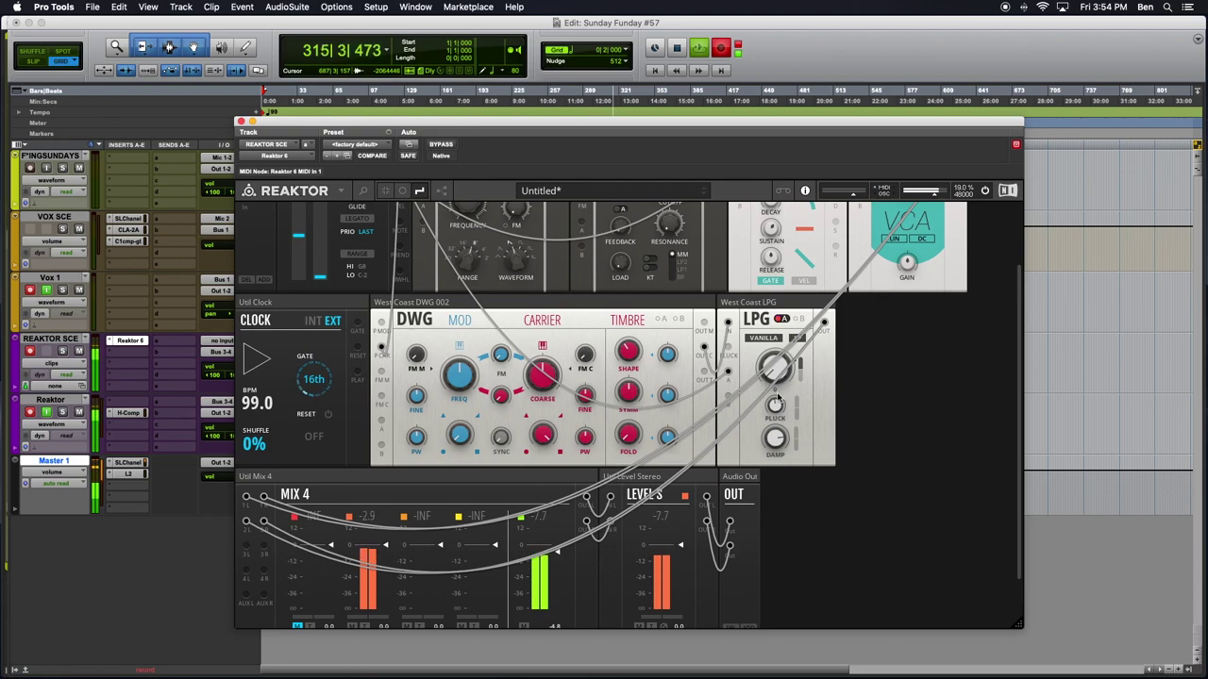
scroll(424, 429, up, 3)
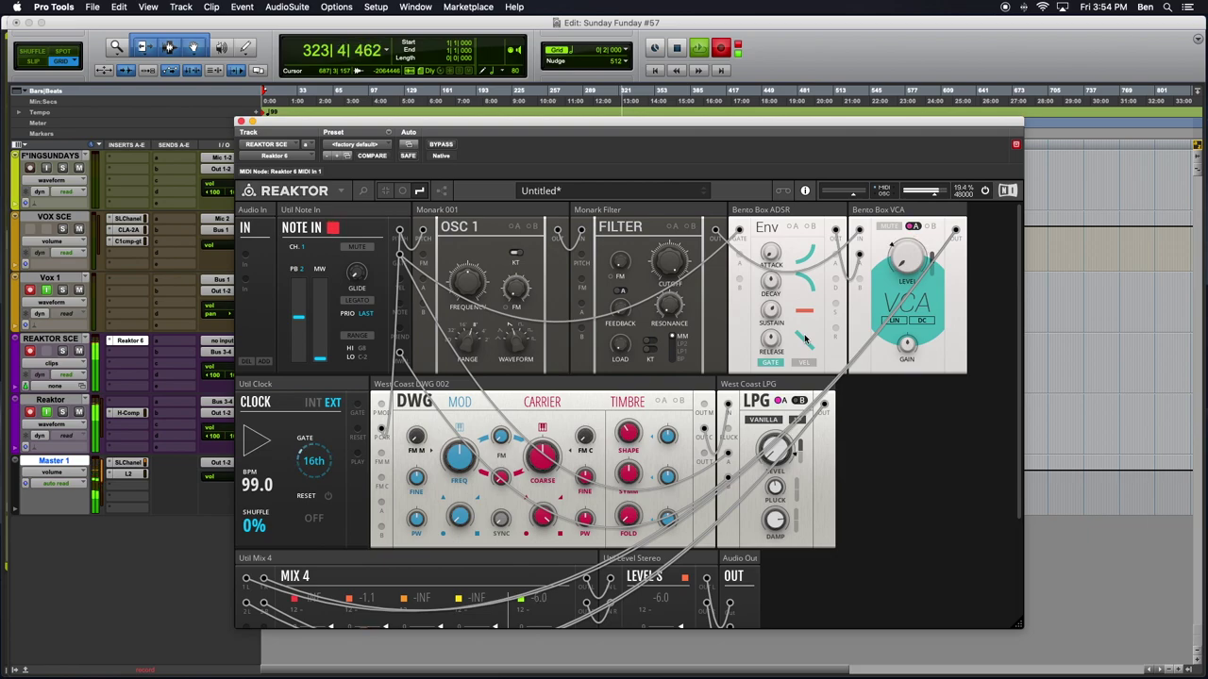
Raise the West Coast DWG's modulator frequency and adjust the modulator FM amount.
drag(497, 439, 500, 415)
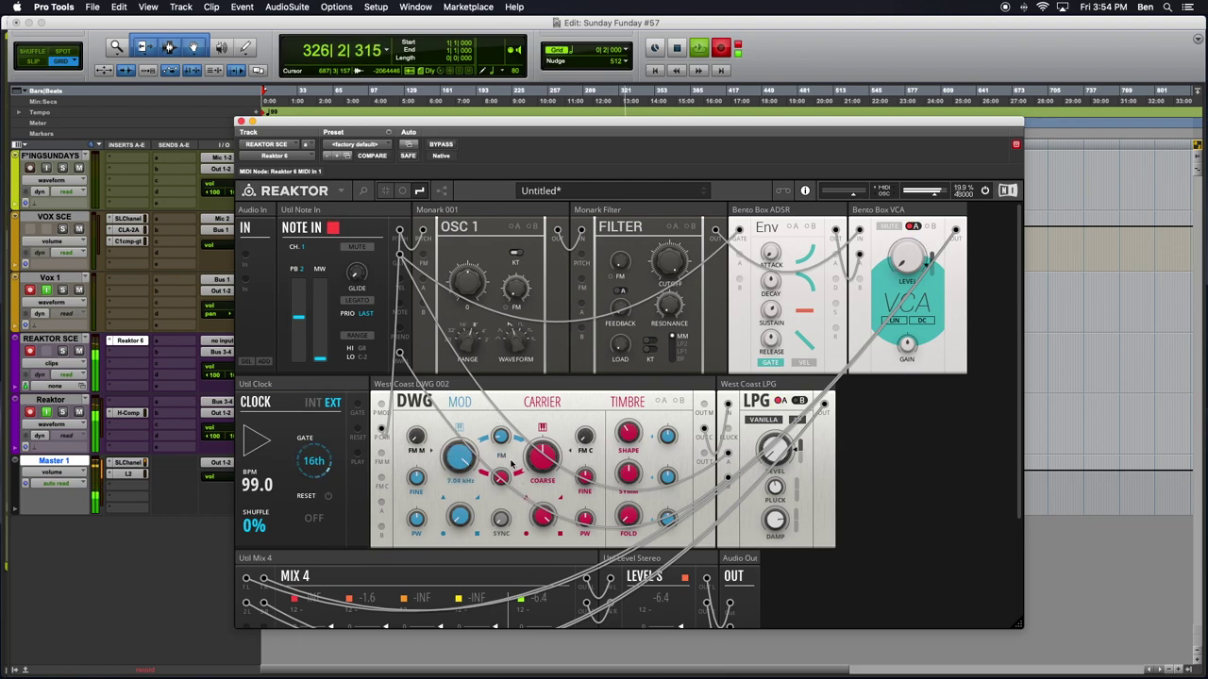
drag(467, 462, 467, 457)
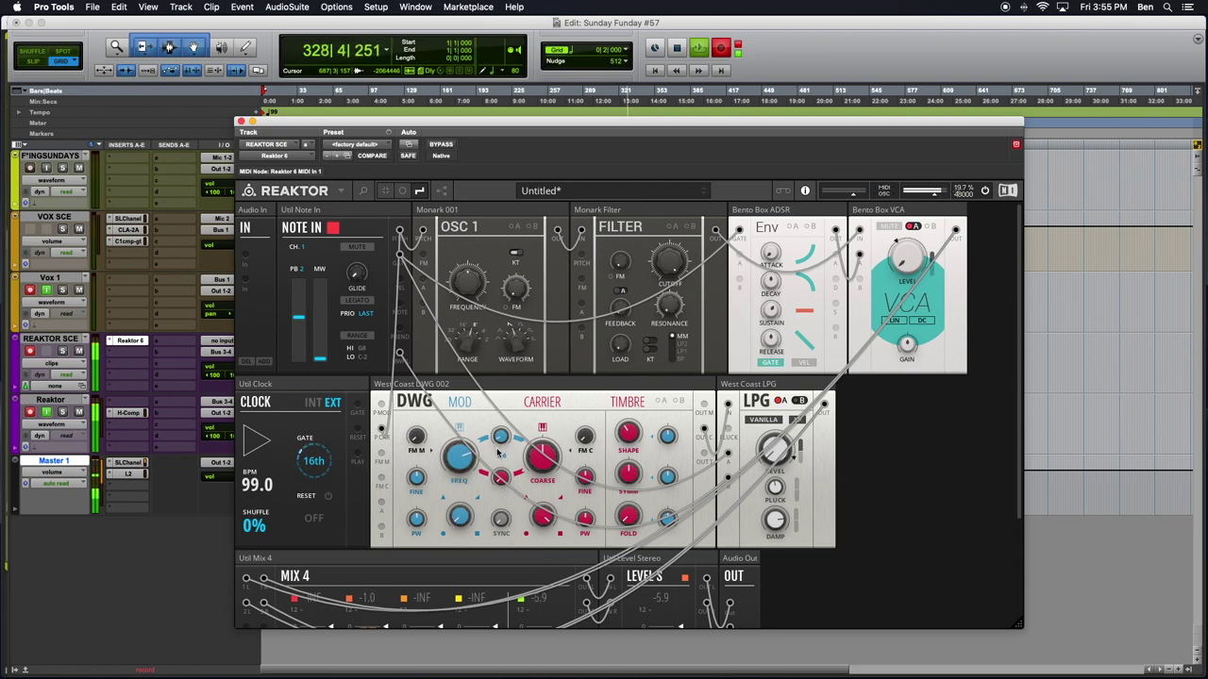
drag(501, 455, 486, 411)
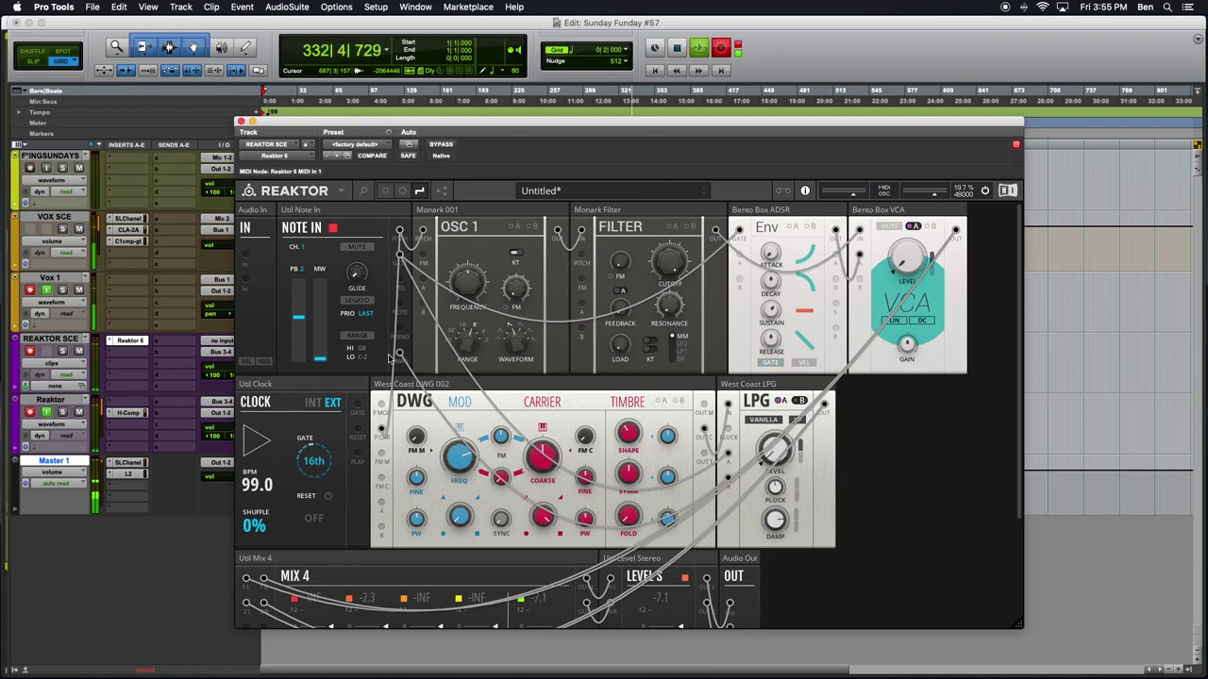
Try the Note In mod wheel output on the DWG's FM M input, and rewire it to the DWG's modulation input A.
drag(399, 353, 379, 459)
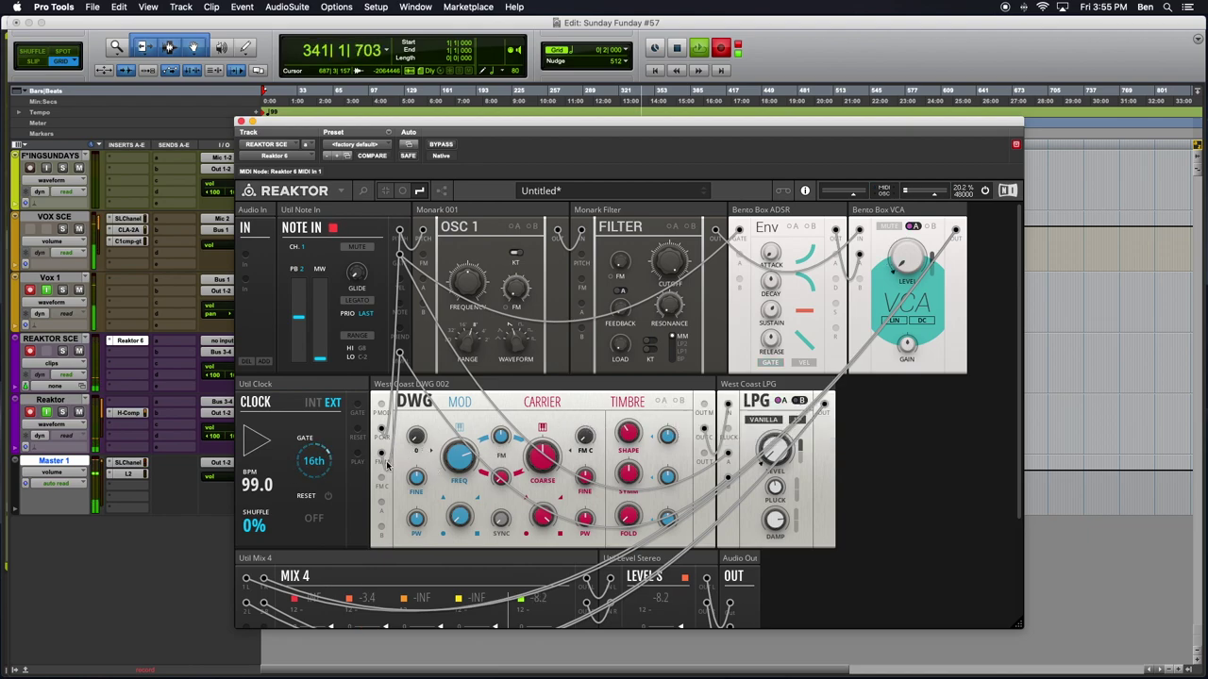
drag(386, 464, 401, 355)
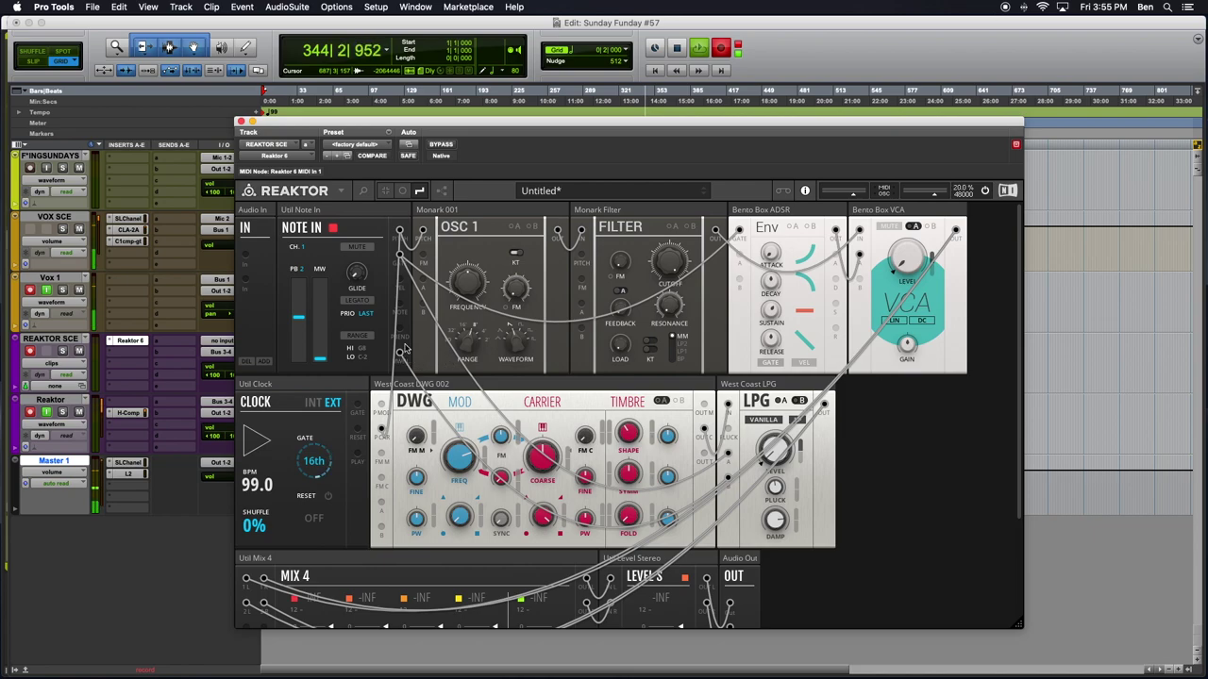
drag(400, 353, 382, 503)
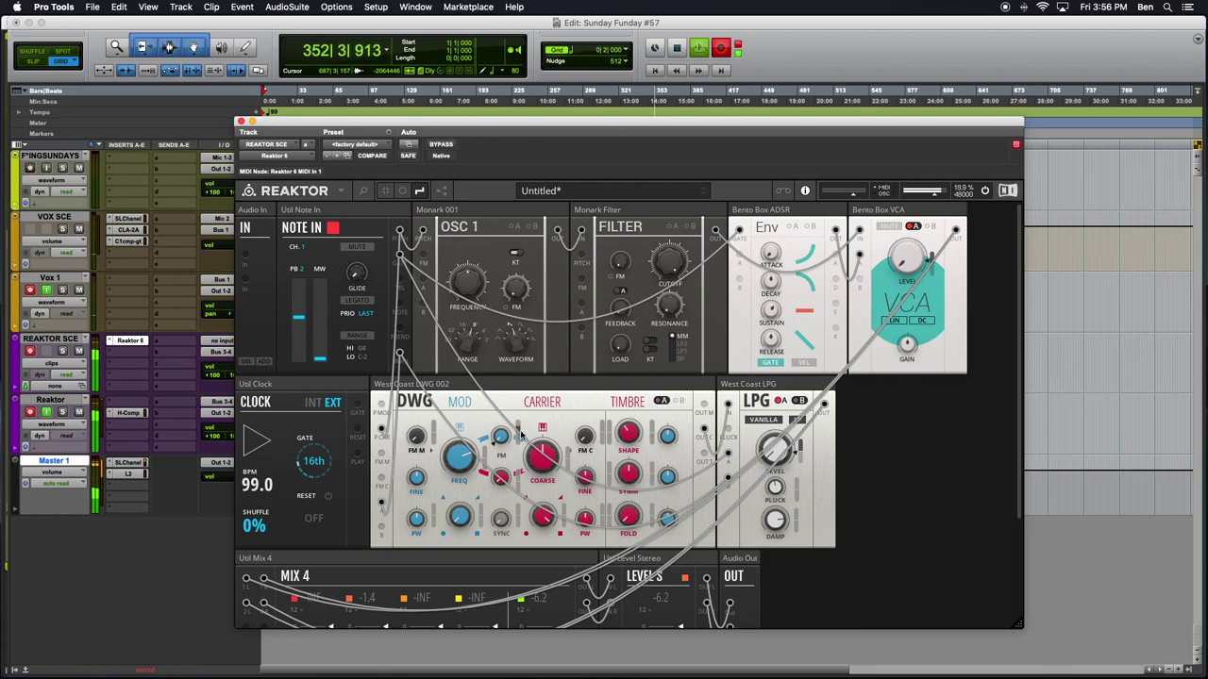
Unmute channel 1 of Mix 4 and lower the channel 2 fader to -10.9 to balance both voices.
scroll(363, 510, down, 3)
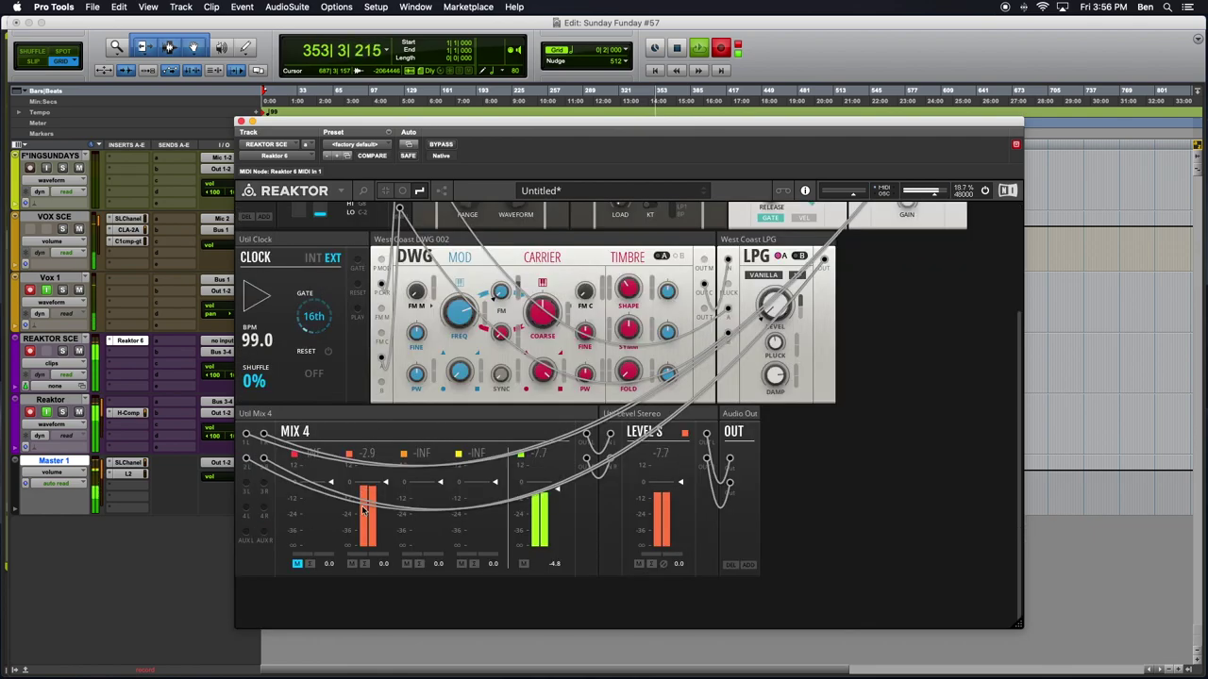
click(298, 564)
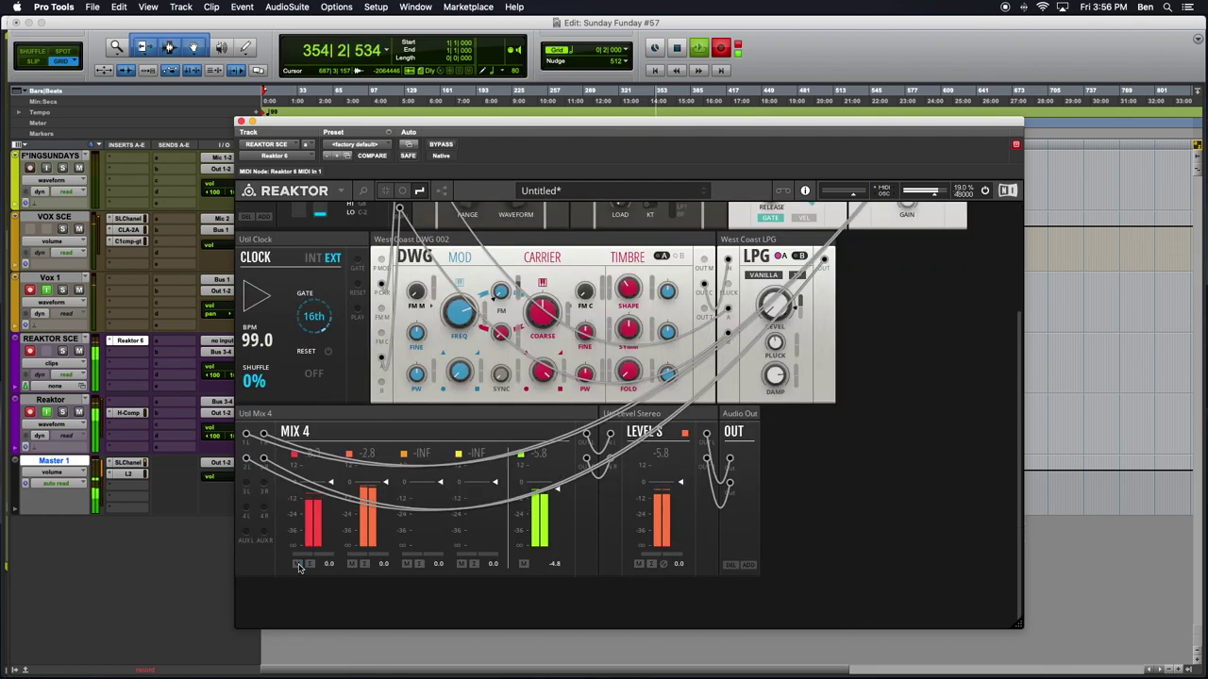
drag(385, 484, 380, 515)
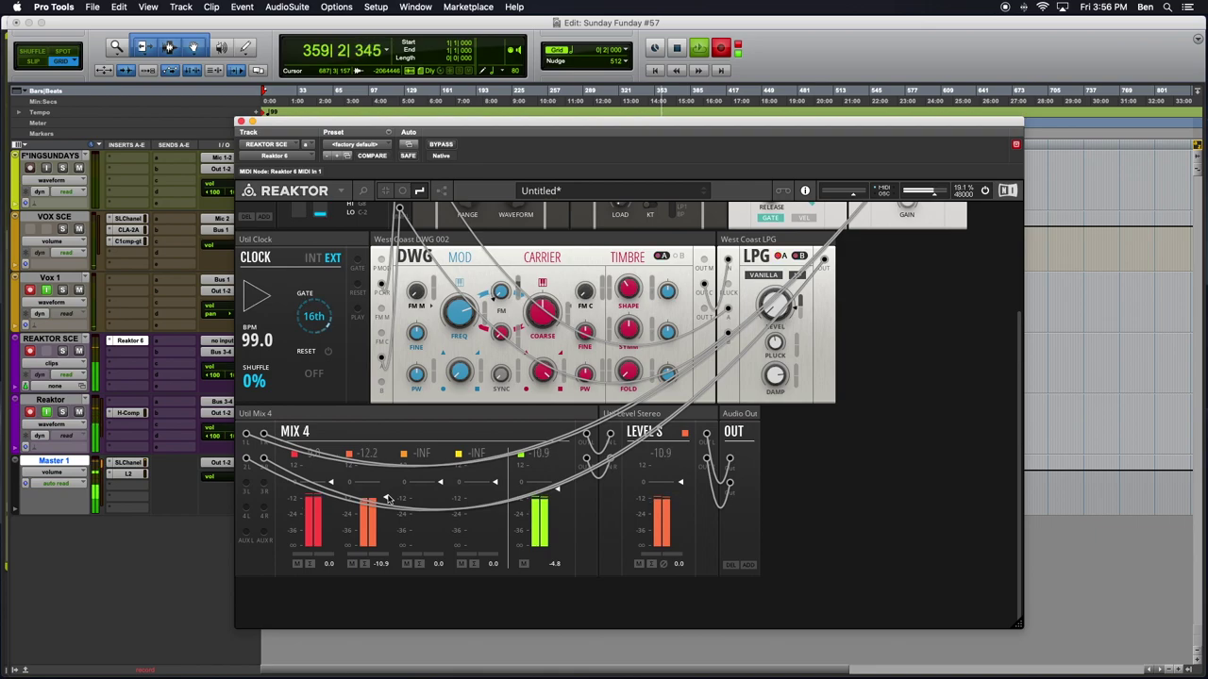
scroll(386, 498, up, 3)
scroll(375, 434, down, 1)
scroll(396, 436, up, 1)
scroll(525, 446, down, 5)
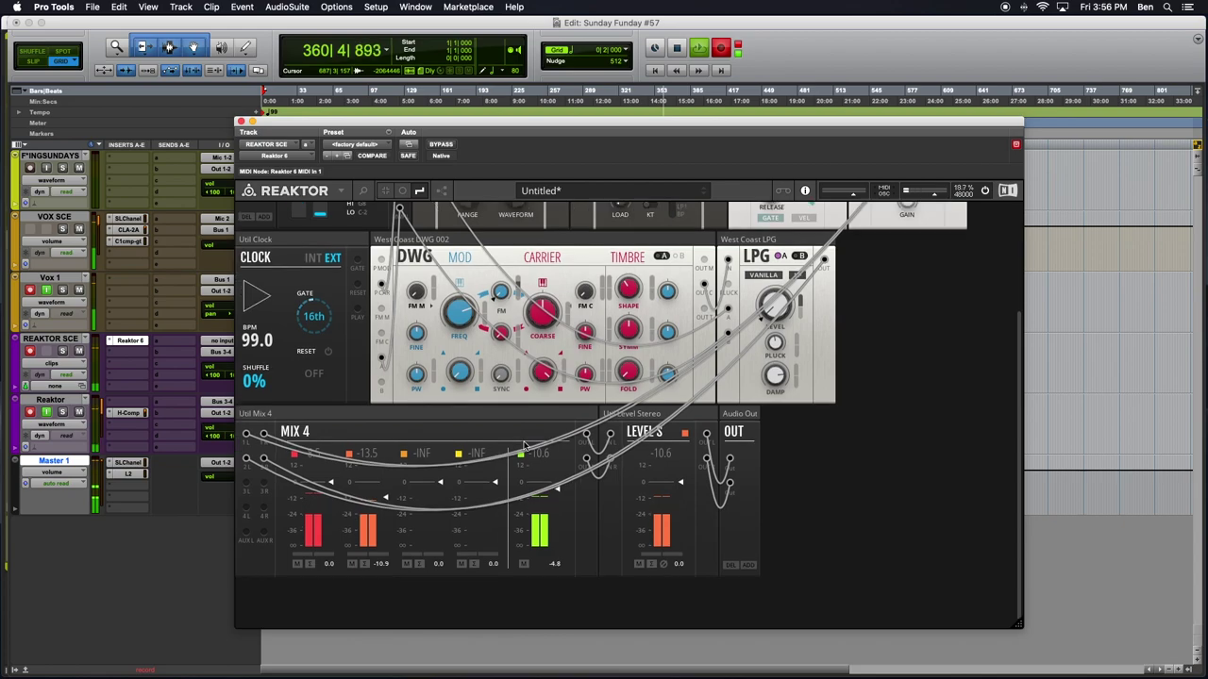
scroll(525, 446, up, 2)
scroll(524, 445, down, 2)
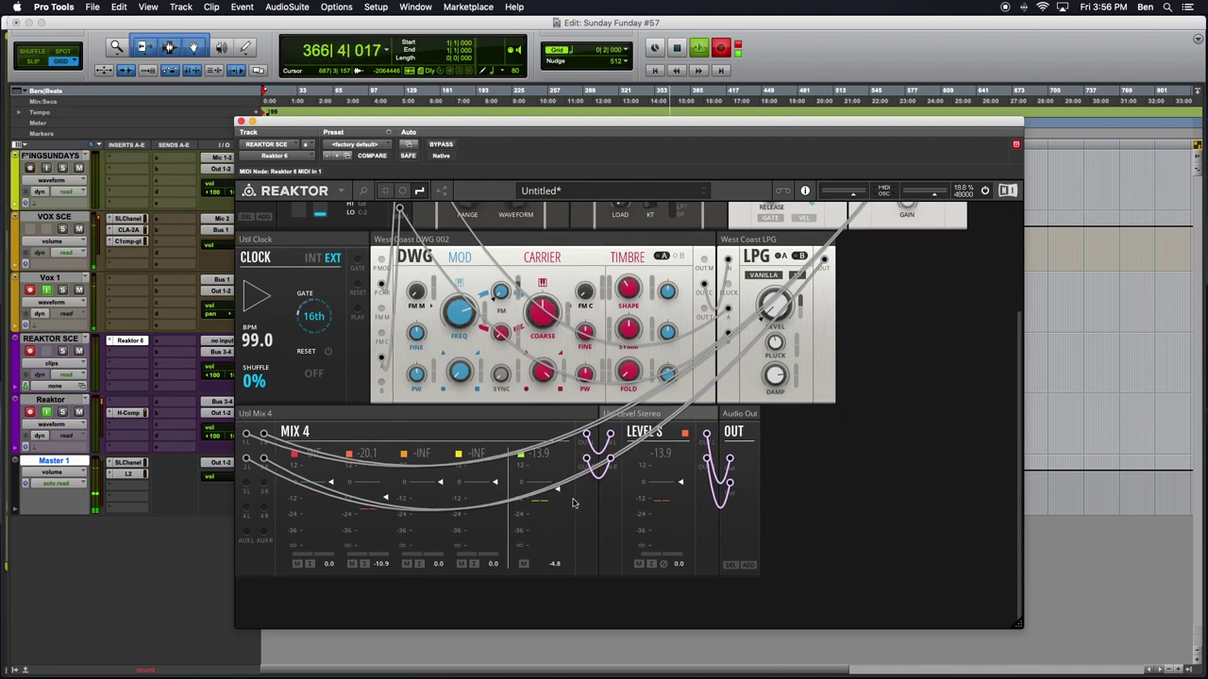
Move the Reaktor plug-in window toward the screen's upper-left corner and enlarge it to fit the whole rack.
scroll(573, 503, up, 5)
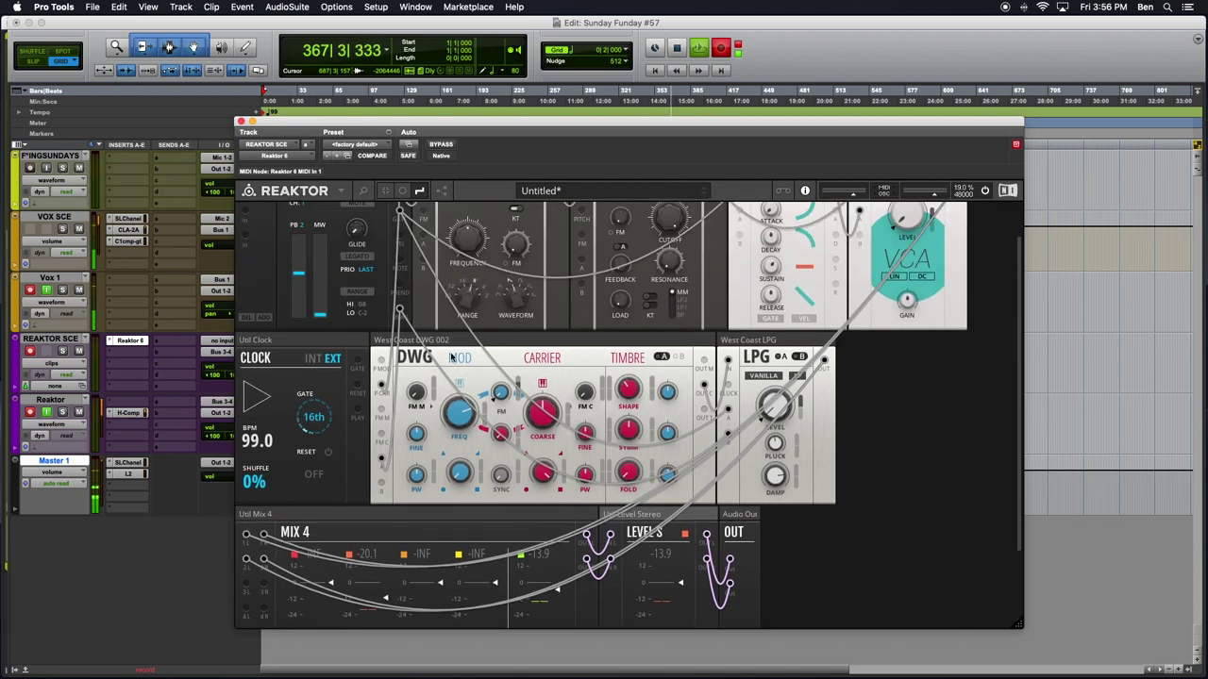
drag(431, 128, 260, 57)
drag(849, 555, 988, 670)
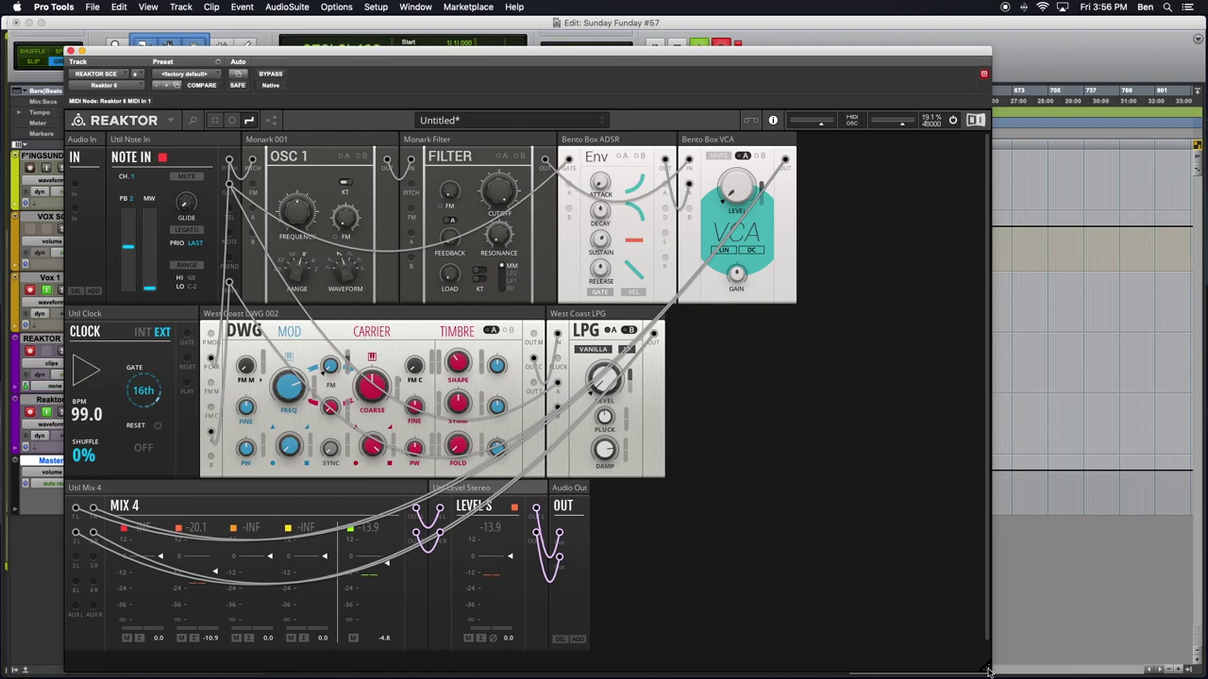
Switch to Firefox.
mouse_move(3, 479)
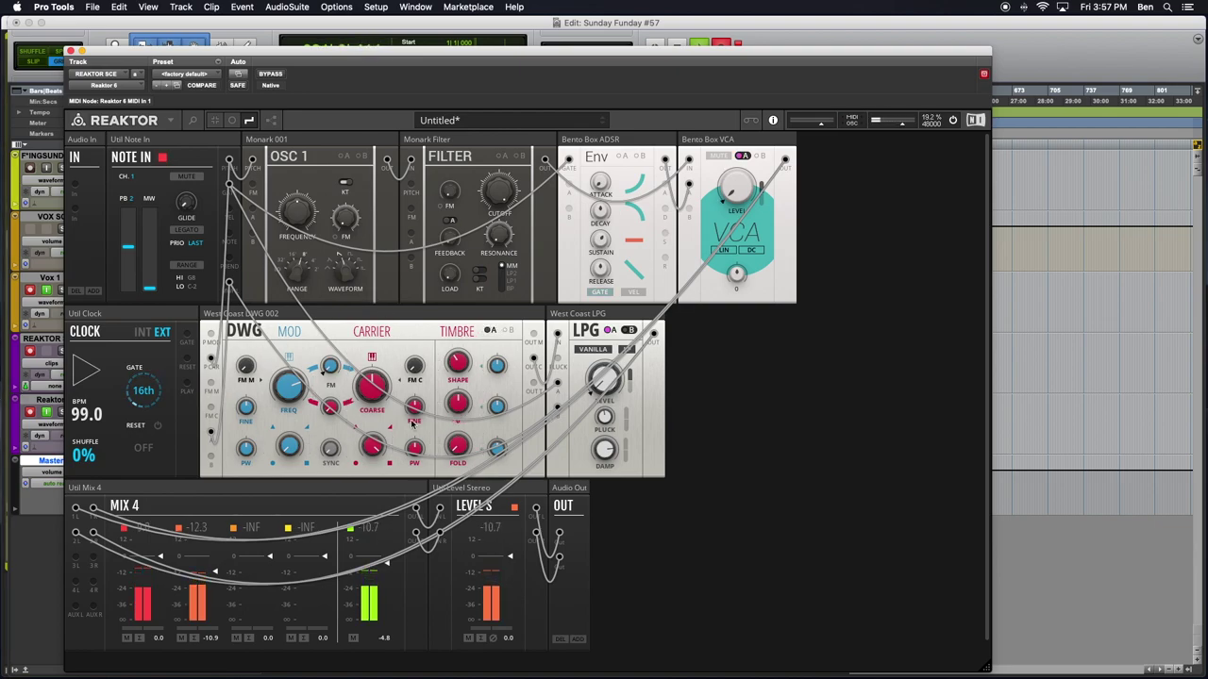
mouse_move(4, 202)
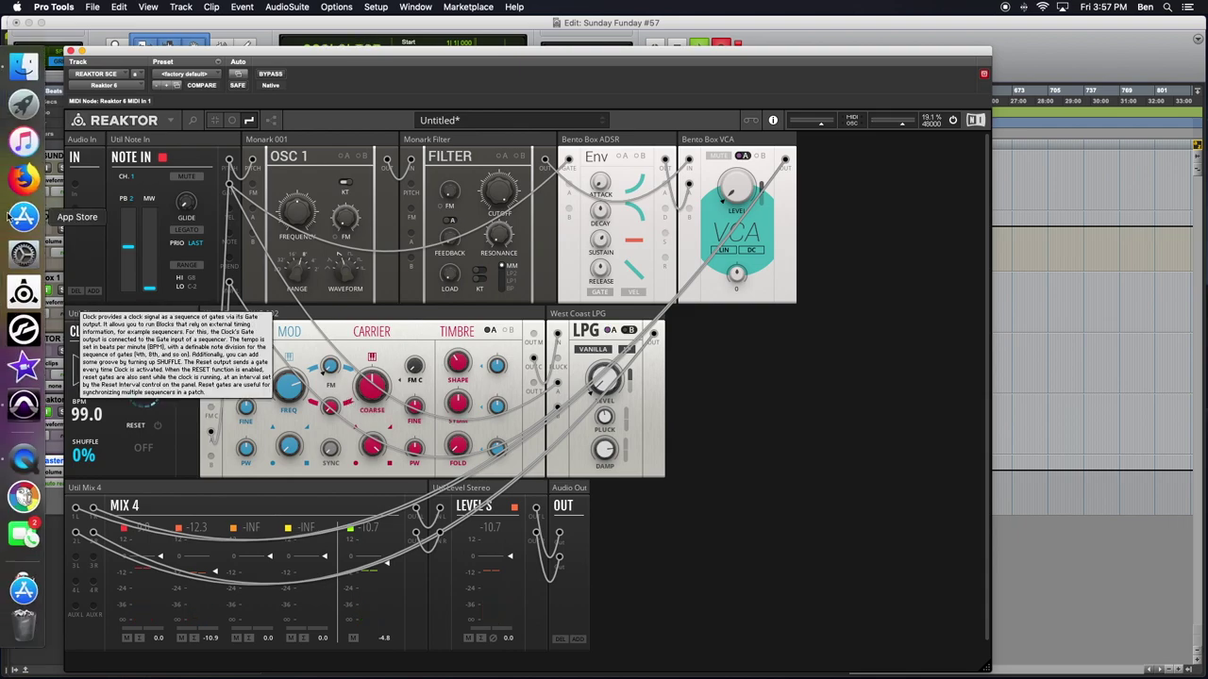
click(12, 187)
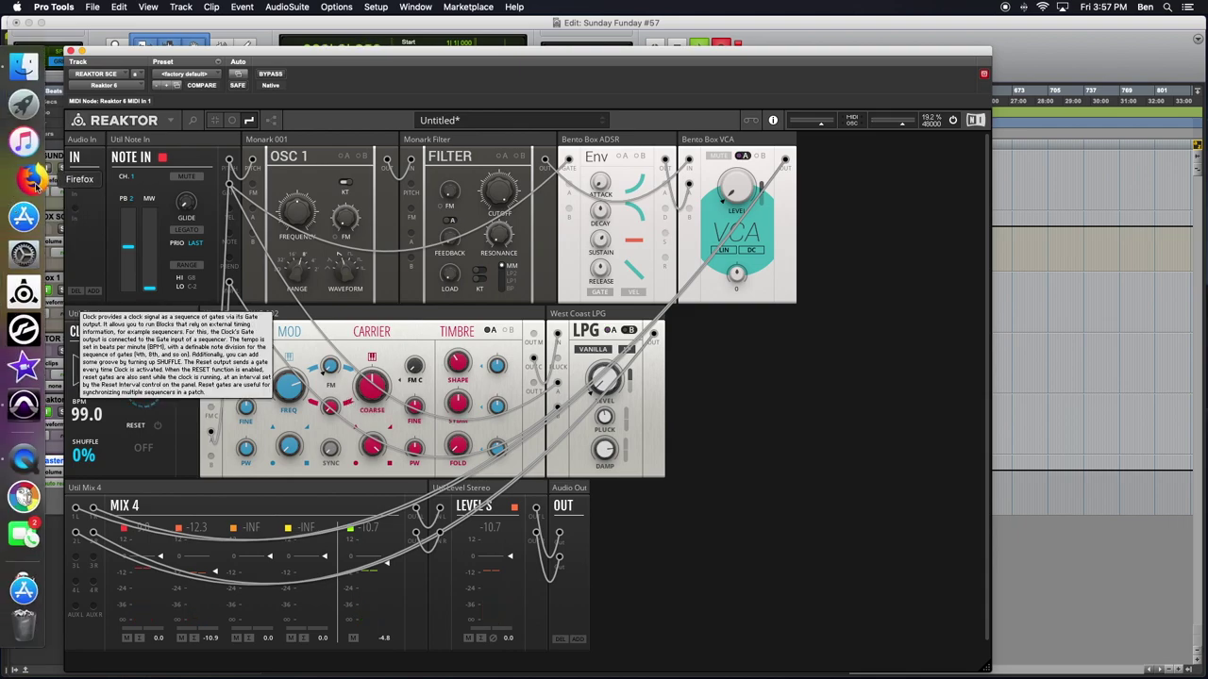
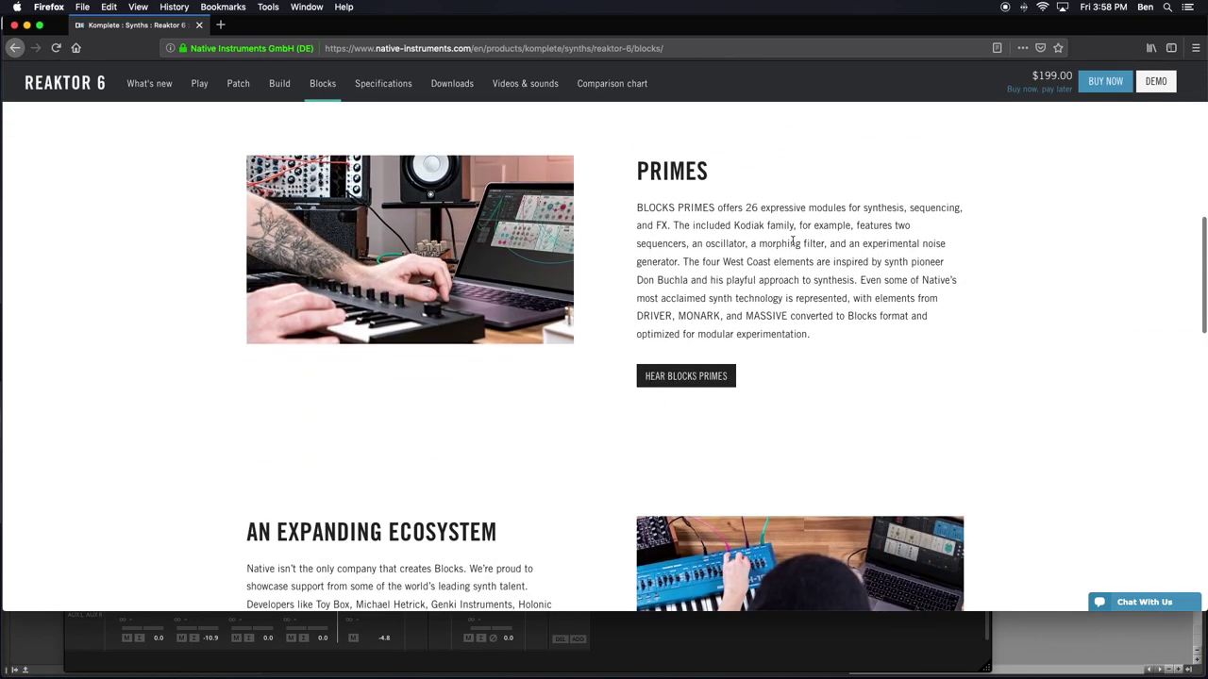
Open the Blocks Primes product page in a new tab from the Primes section of the Reaktor Blocks page.
scroll(766, 301, down, 1)
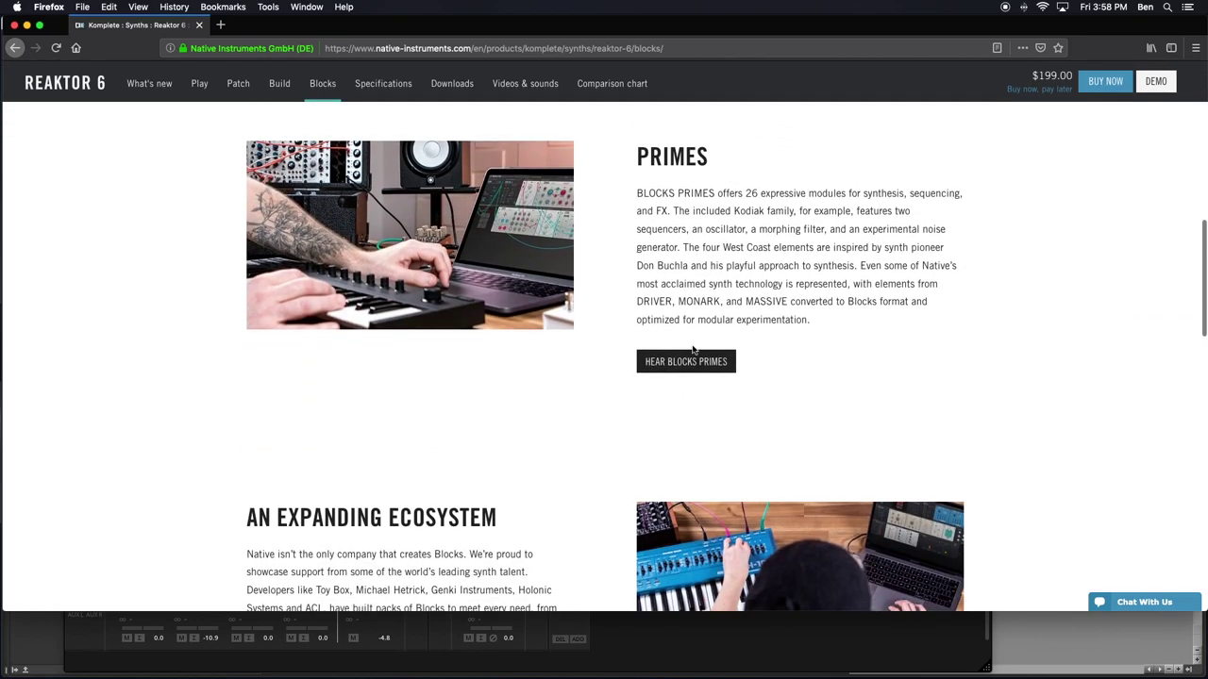
scroll(692, 348, down, 10)
scroll(679, 339, up, 9)
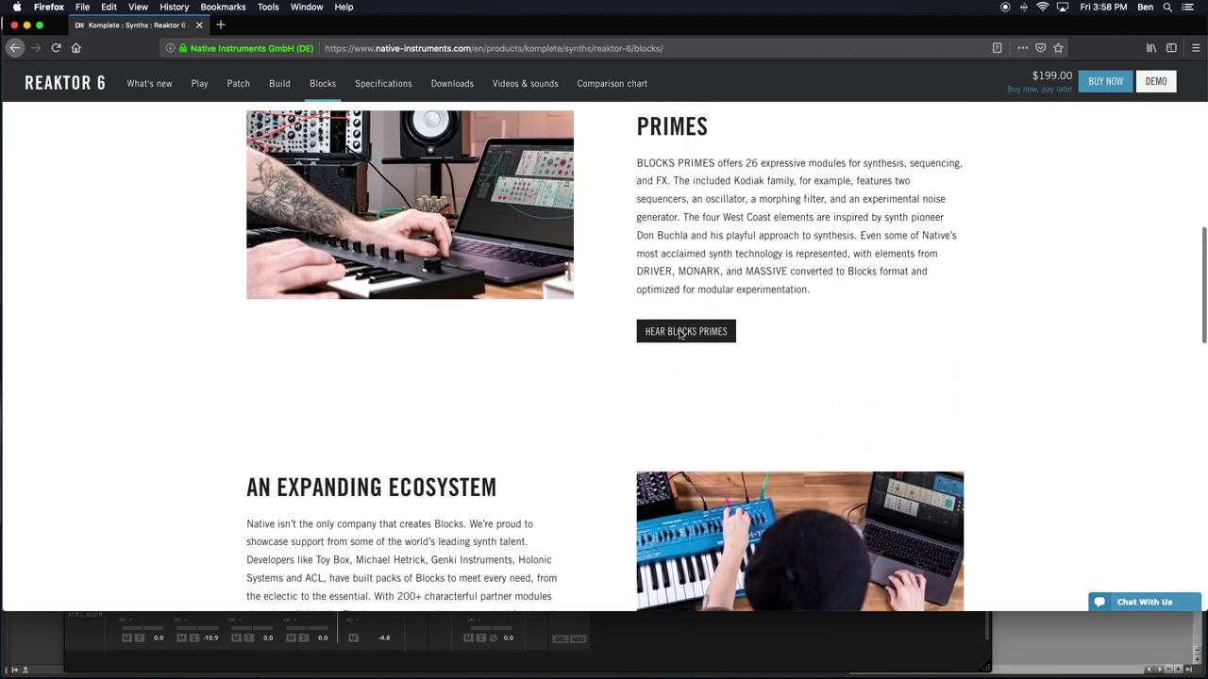
middle_click(693, 360)
Browse the gallery of example racks on the Reaktor Blocks page, from Drive through Monark Mikro.
scroll(561, 489, down, 4)
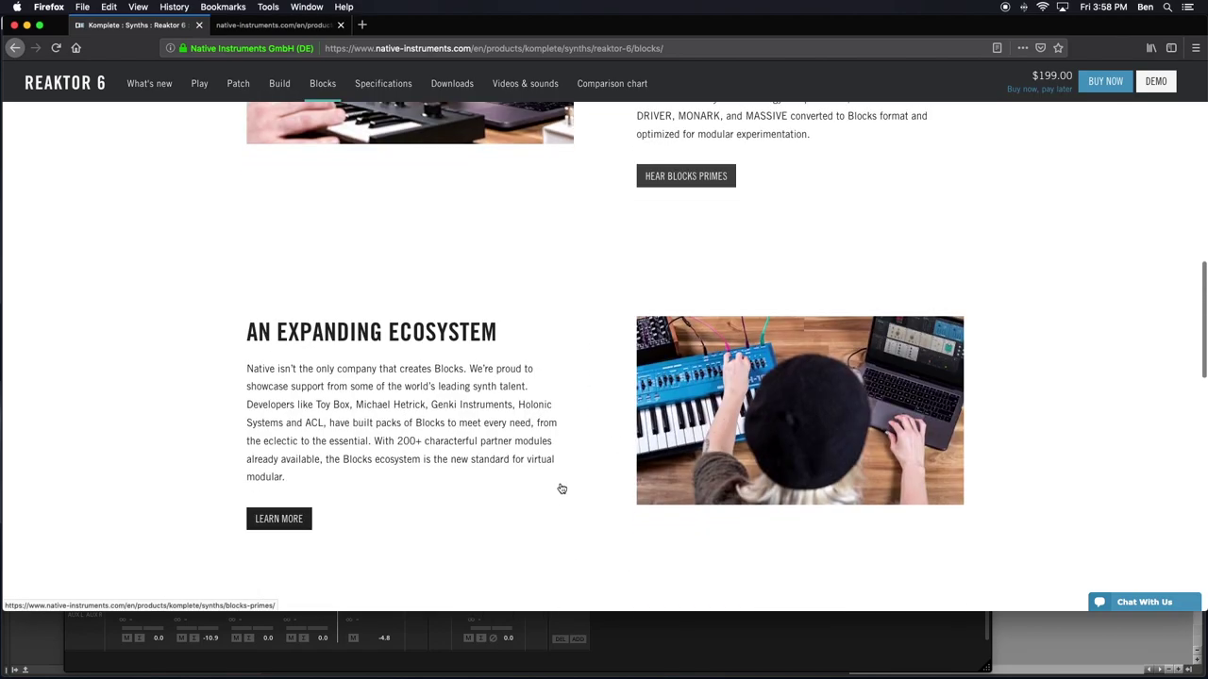
scroll(561, 489, down, 15)
scroll(819, 266, up, 2)
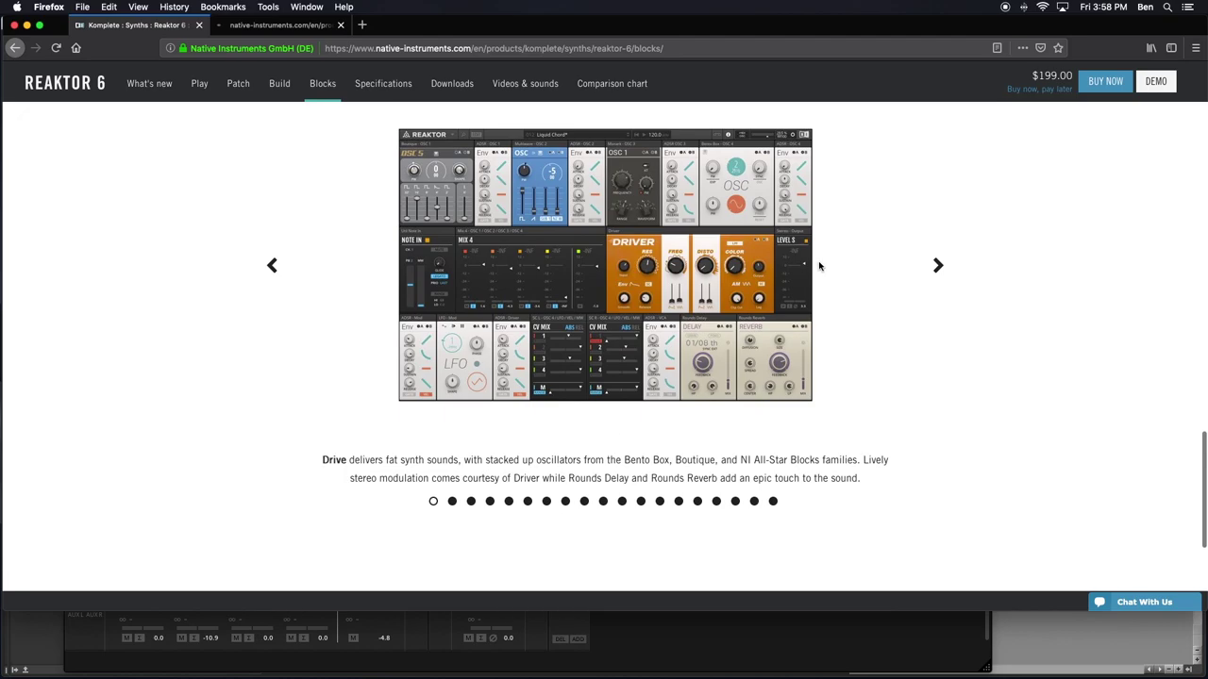
click(937, 266)
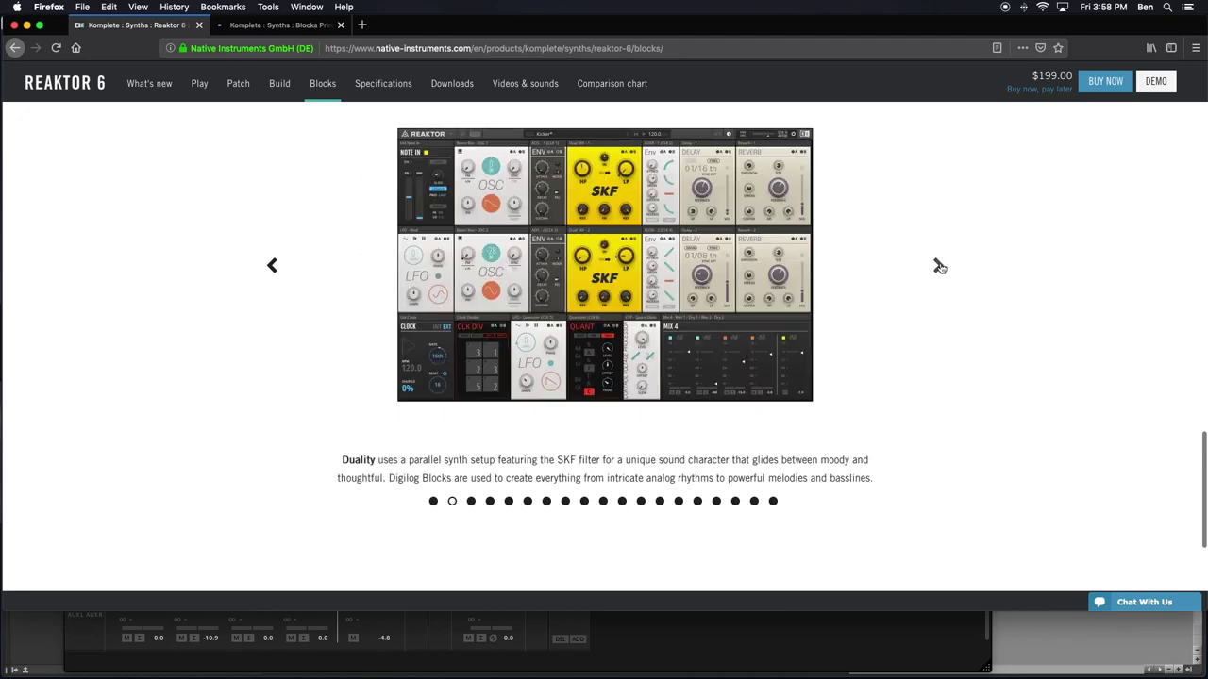
click(939, 267)
click(938, 267)
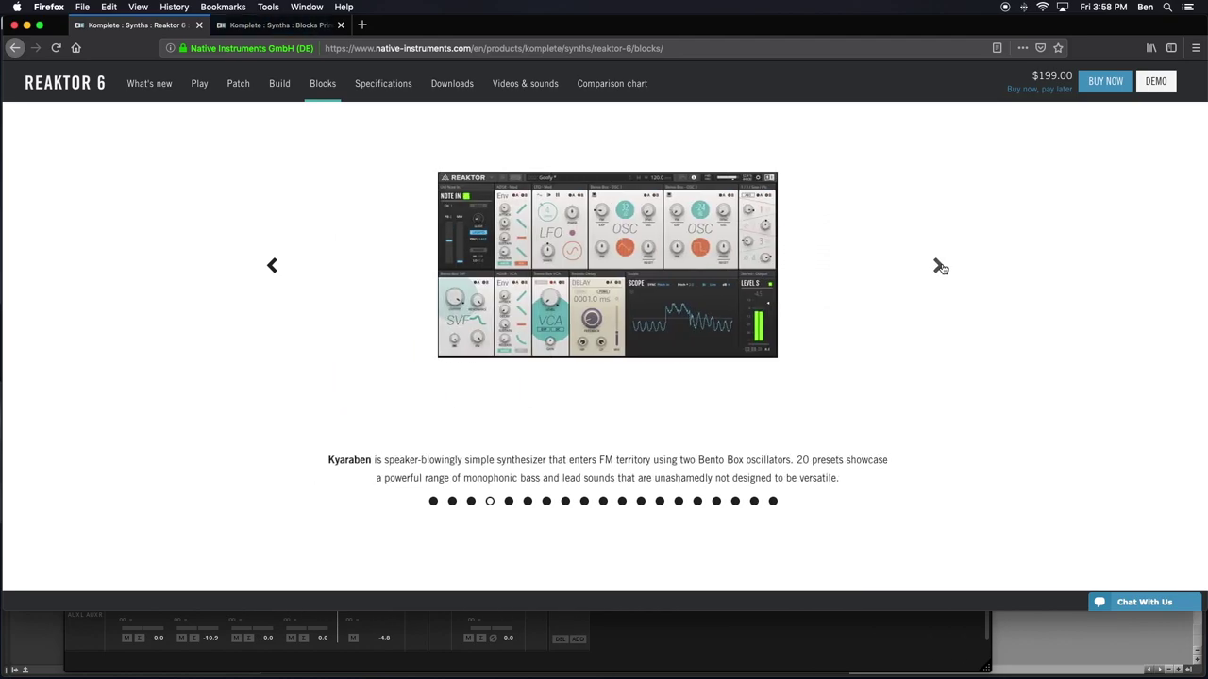
click(938, 267)
click(938, 267)
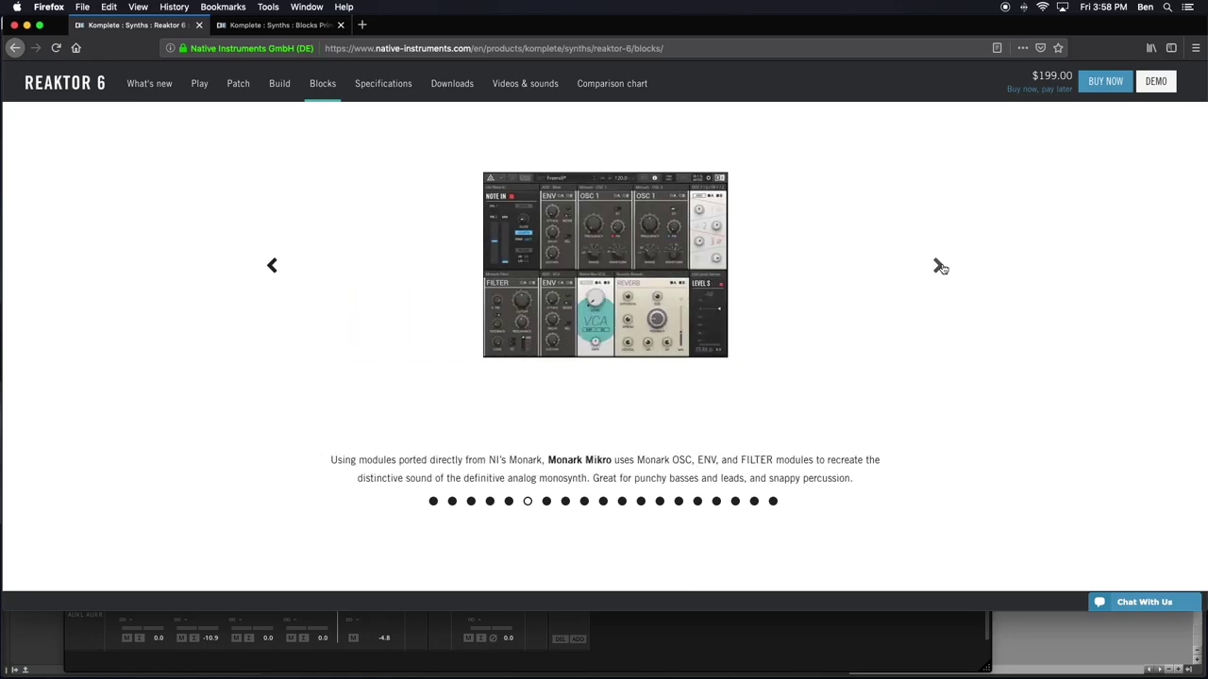
click(939, 267)
scroll(889, 333, down, 5)
scroll(831, 394, up, 20)
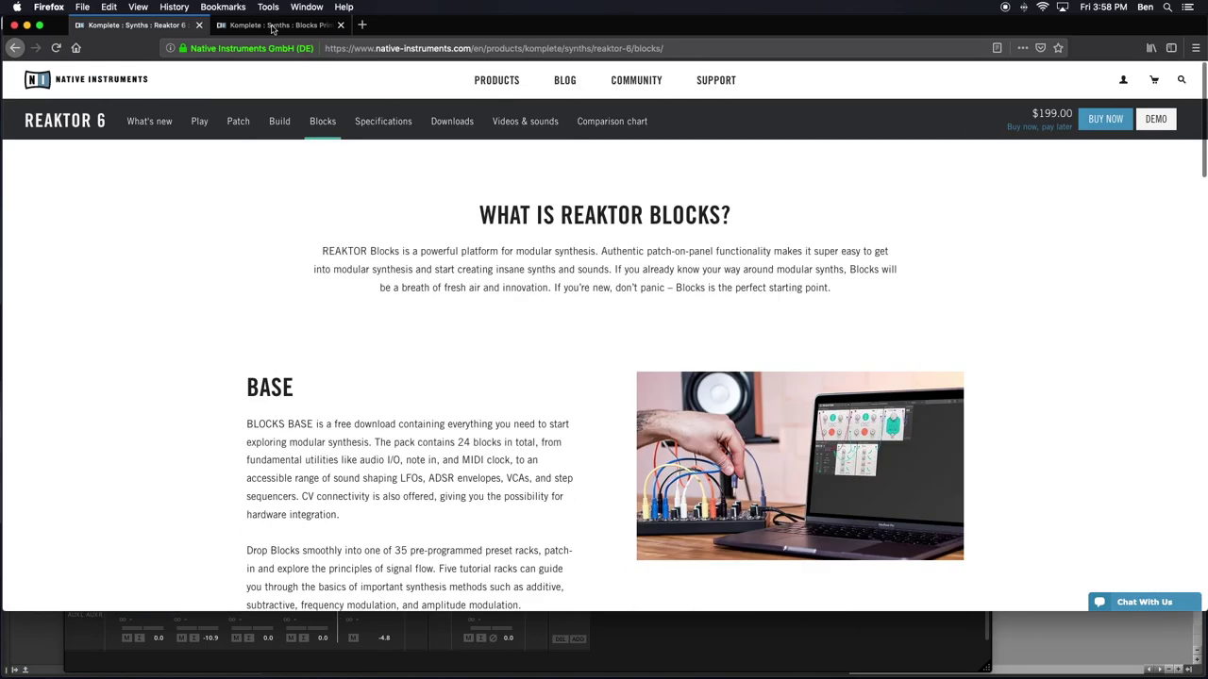
Examine the Blocks Primes page for the color coding of patch cables, and close the Reaktor Blocks page's tab.
click(272, 26)
scroll(475, 387, down, 8)
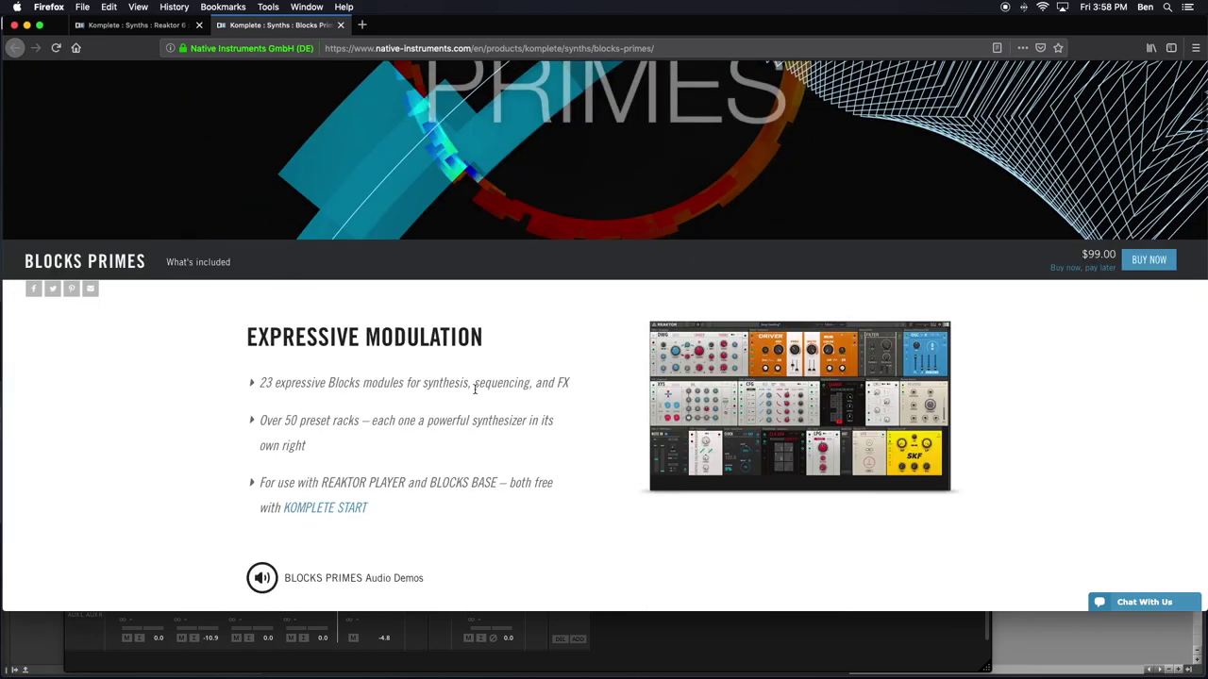
scroll(474, 393, down, 5)
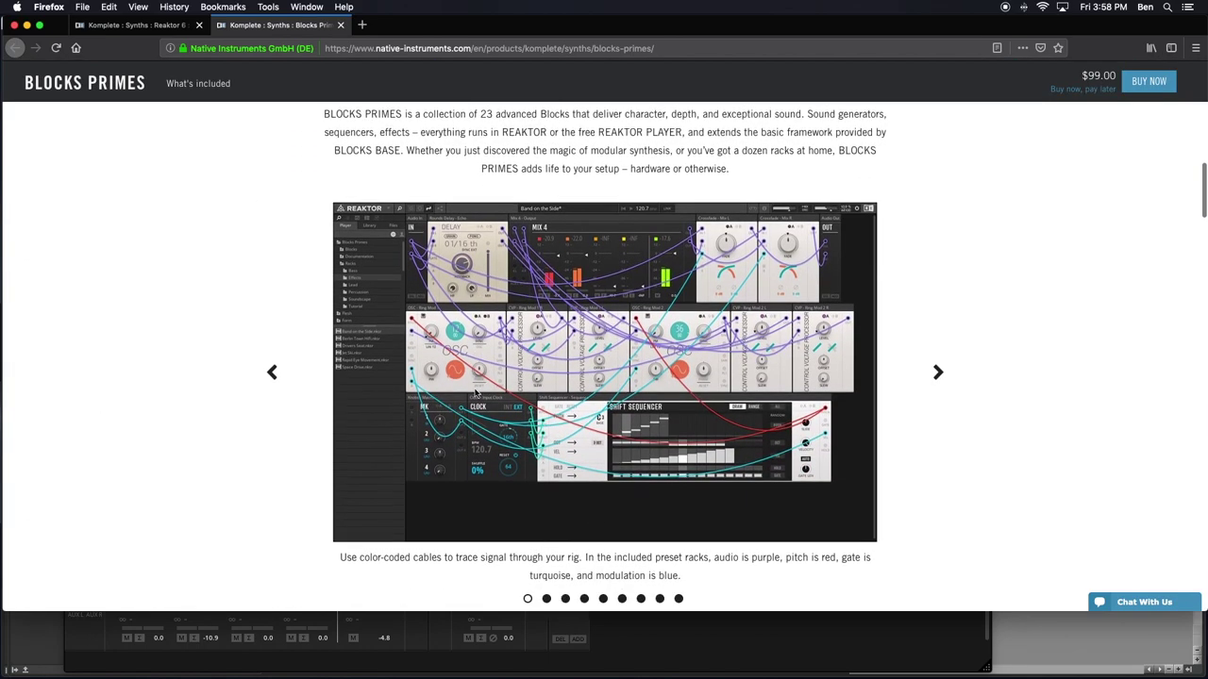
scroll(474, 393, down, 15)
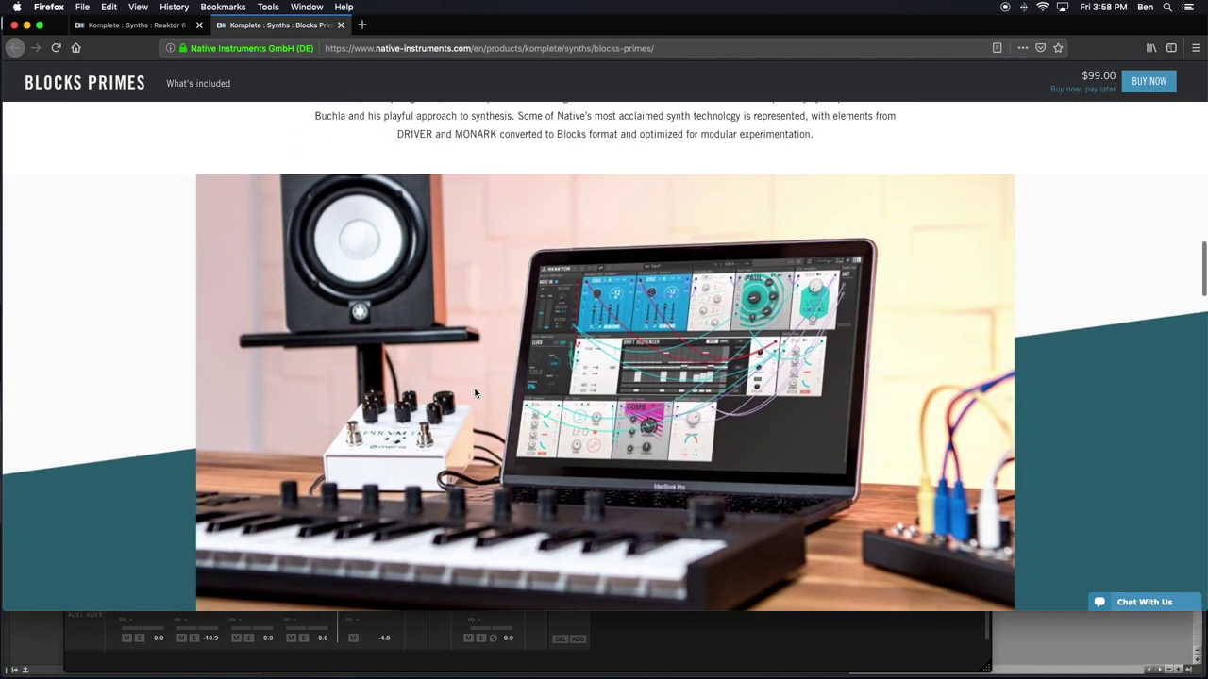
scroll(475, 394, down, 10)
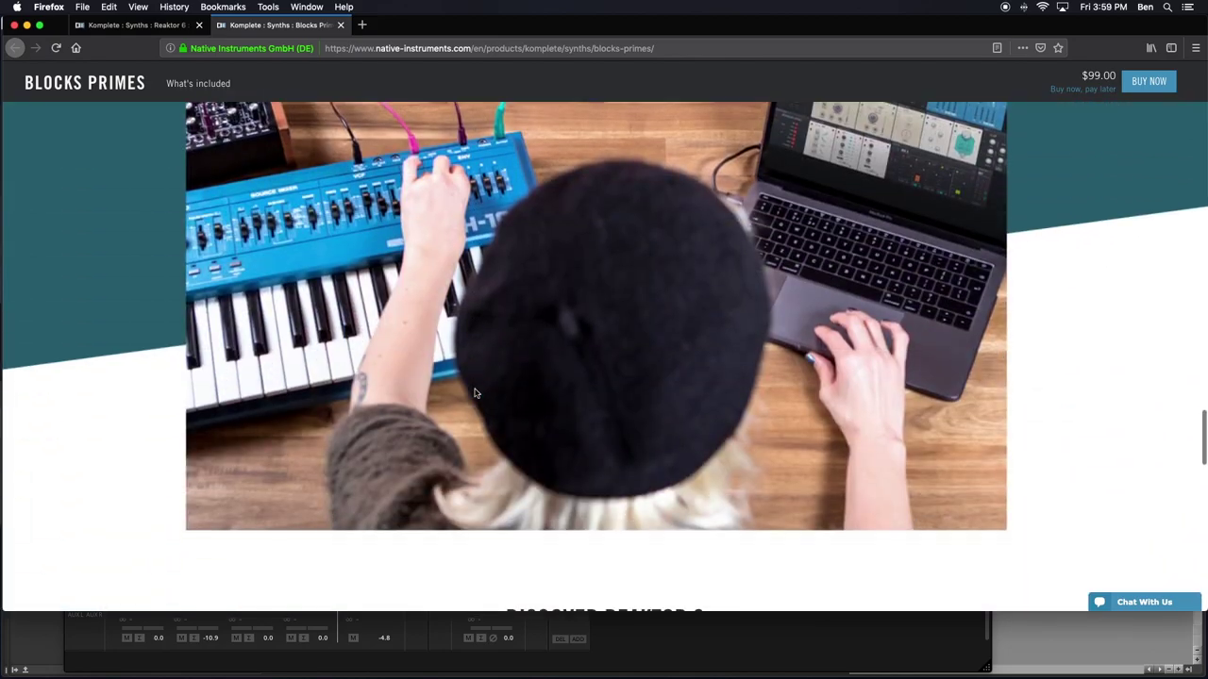
scroll(475, 394, down, 10)
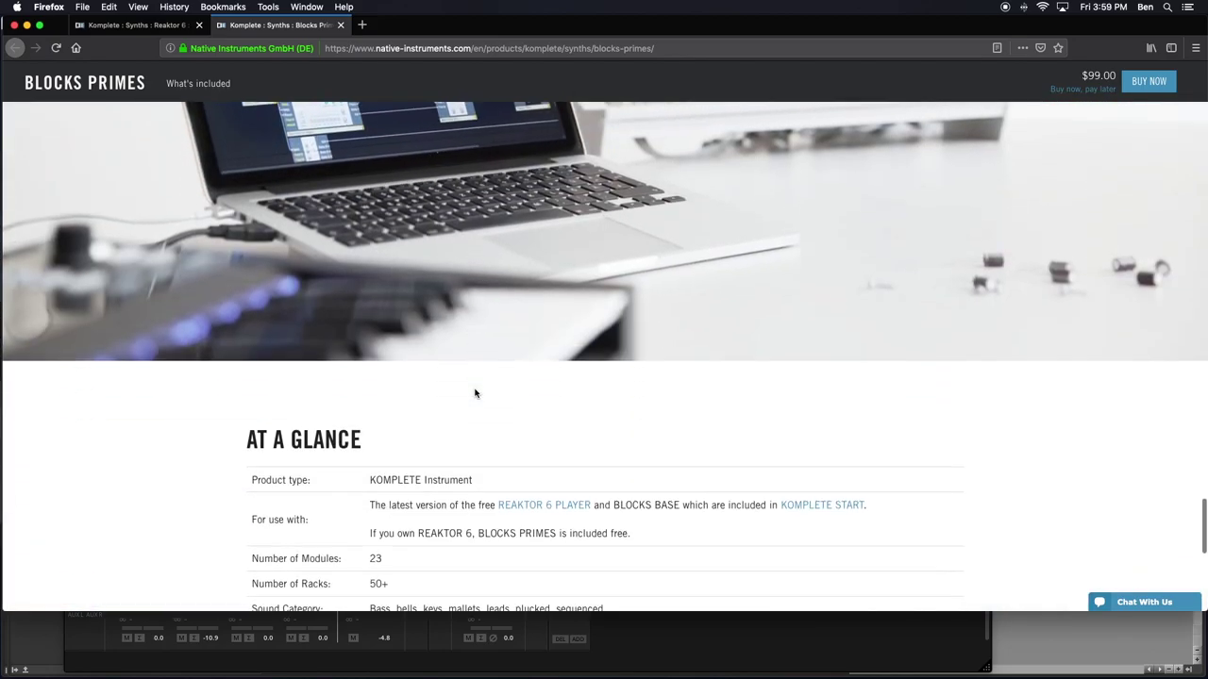
scroll(474, 394, up, 20)
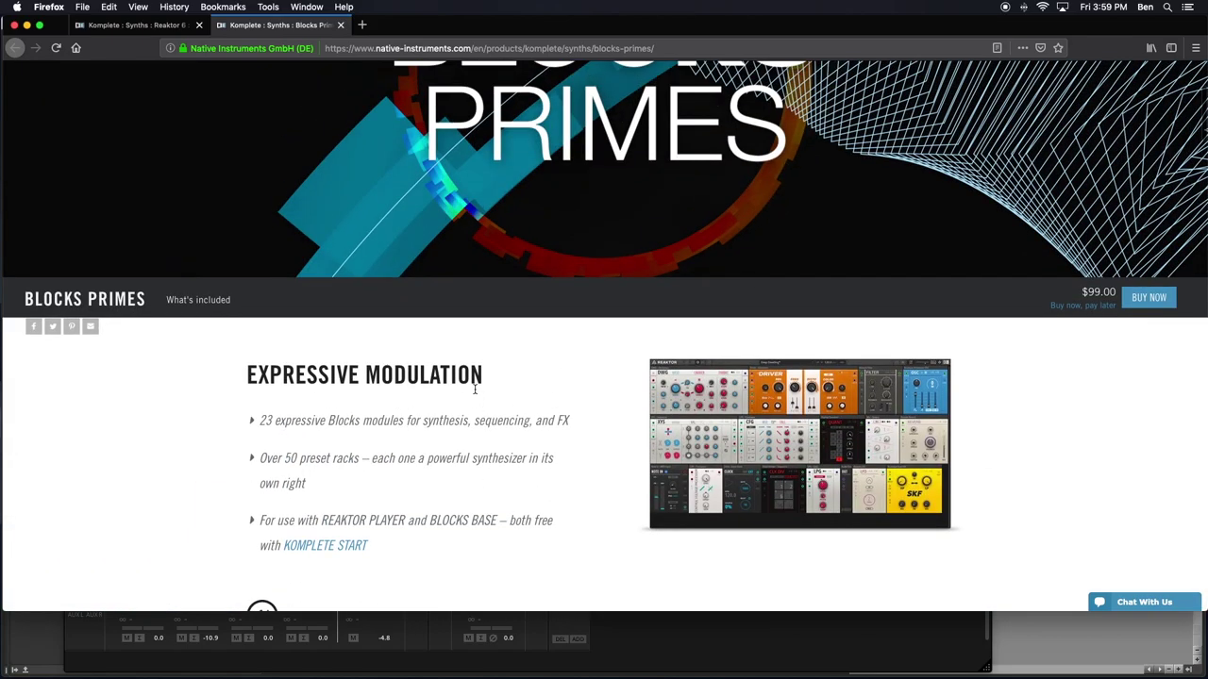
scroll(475, 394, down, 5)
scroll(474, 393, down, 7)
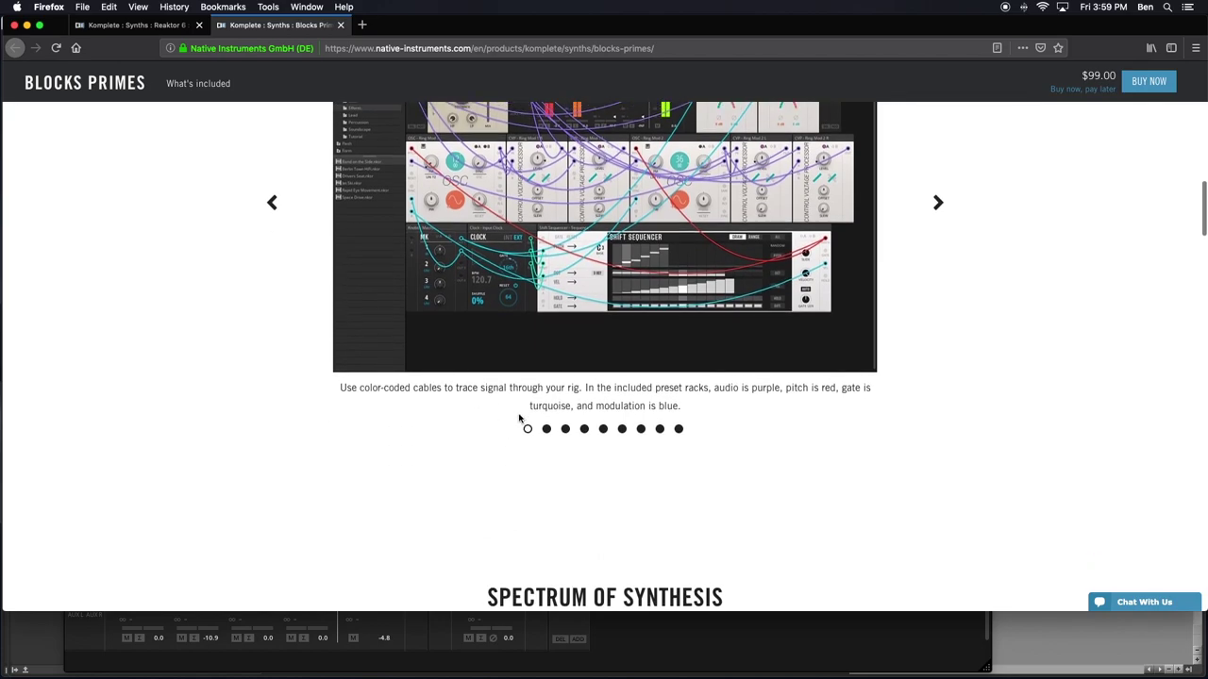
scroll(533, 434, up, 1)
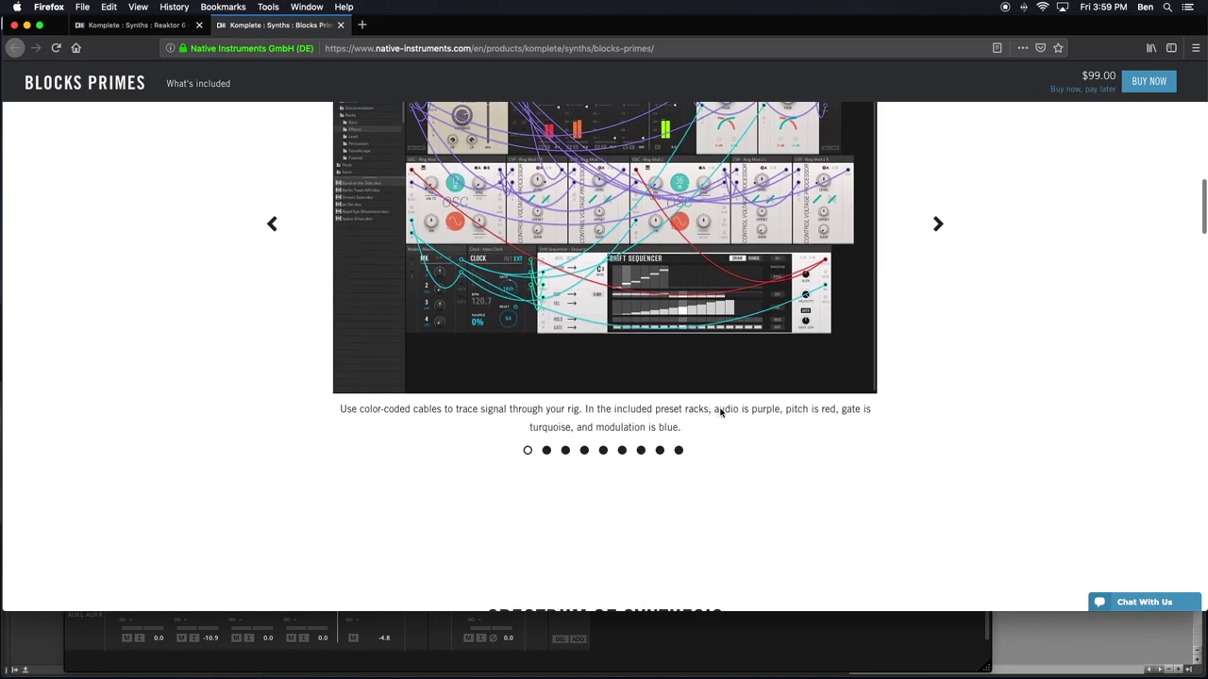
scroll(705, 426, up, 2)
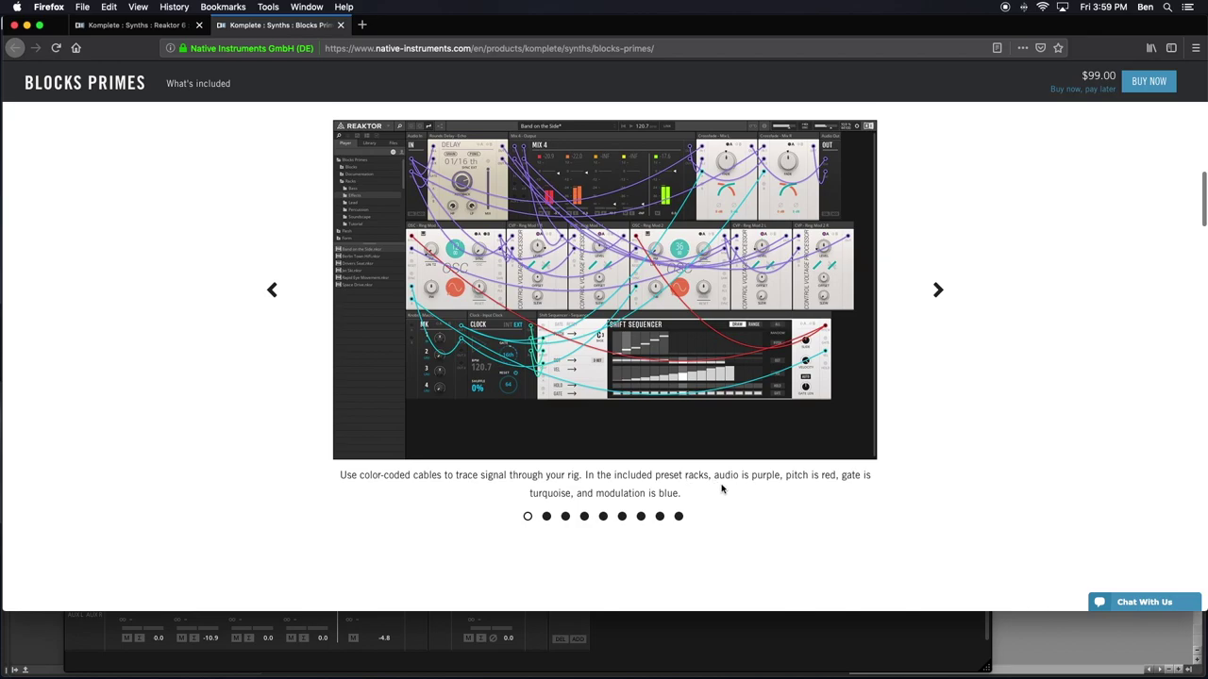
scroll(743, 485, up, 1)
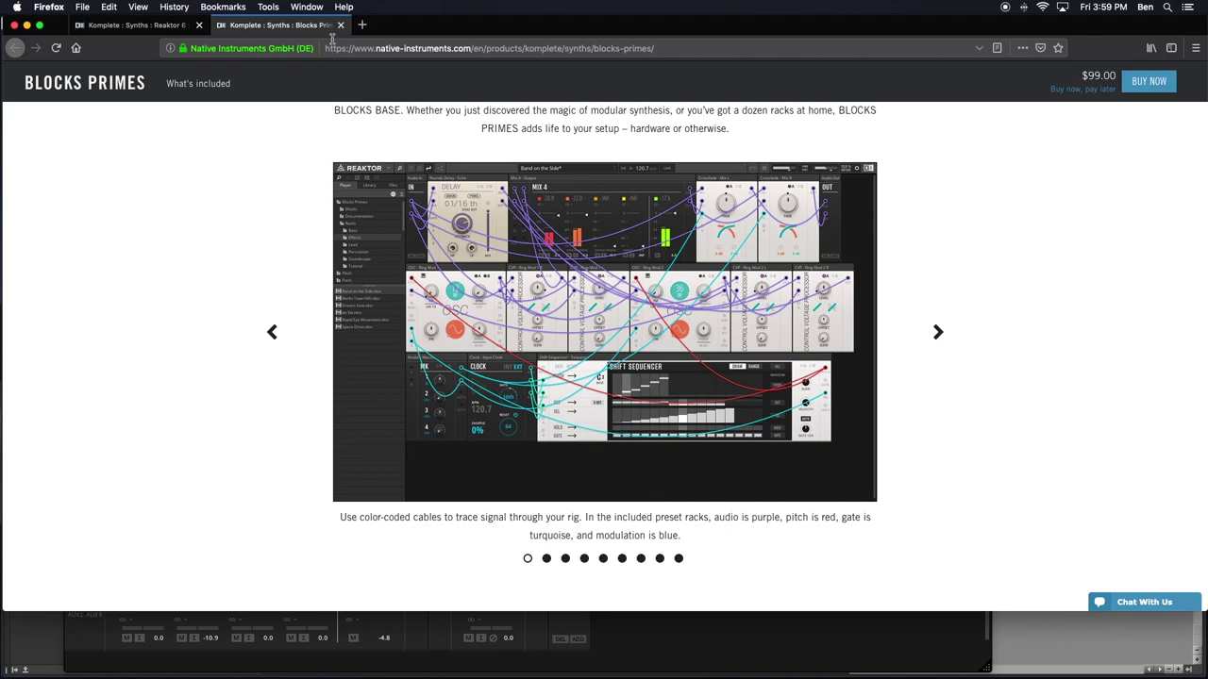
click(198, 25)
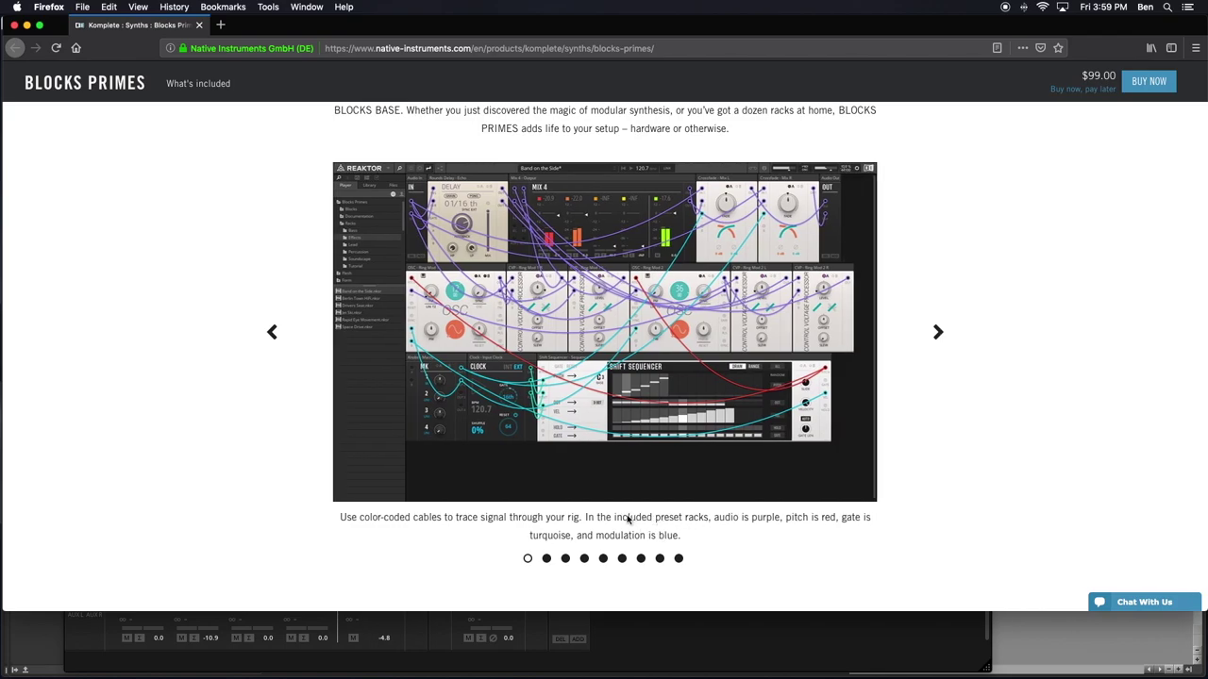
Create a TextEdit document listing the cable colors: Audio is PURPLE, Pitch is RED, Gate is TURQUOISE, Modulation is BLUE.
key(super+space)
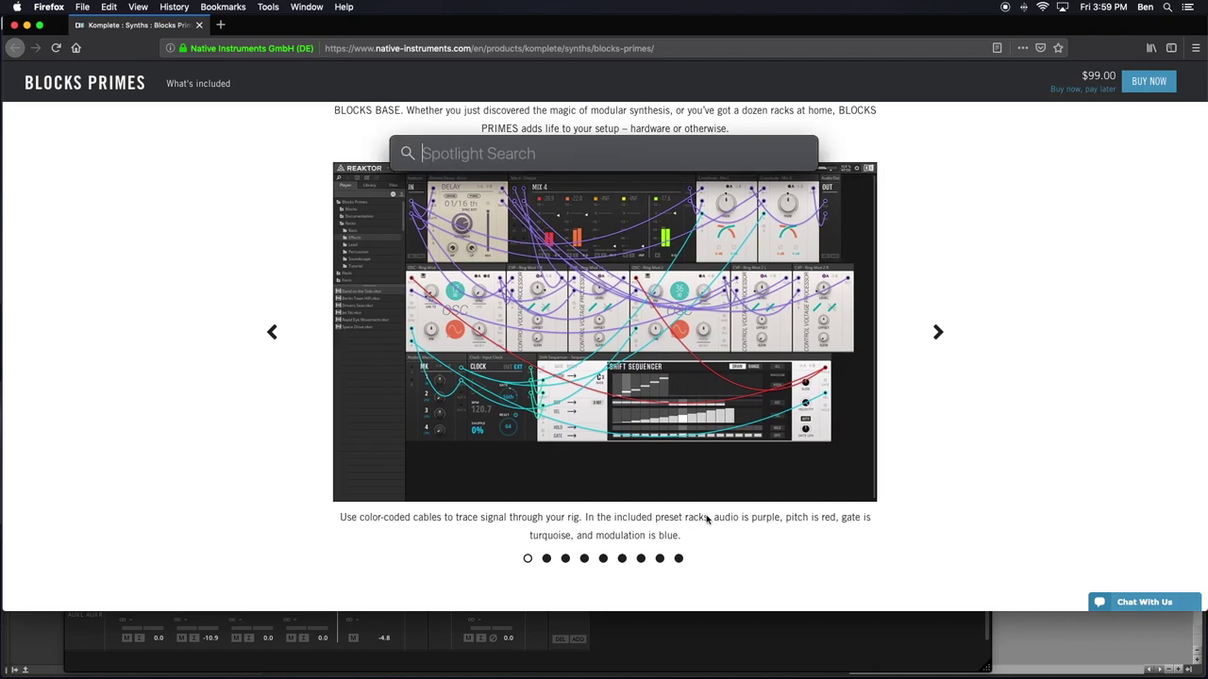
text(te)
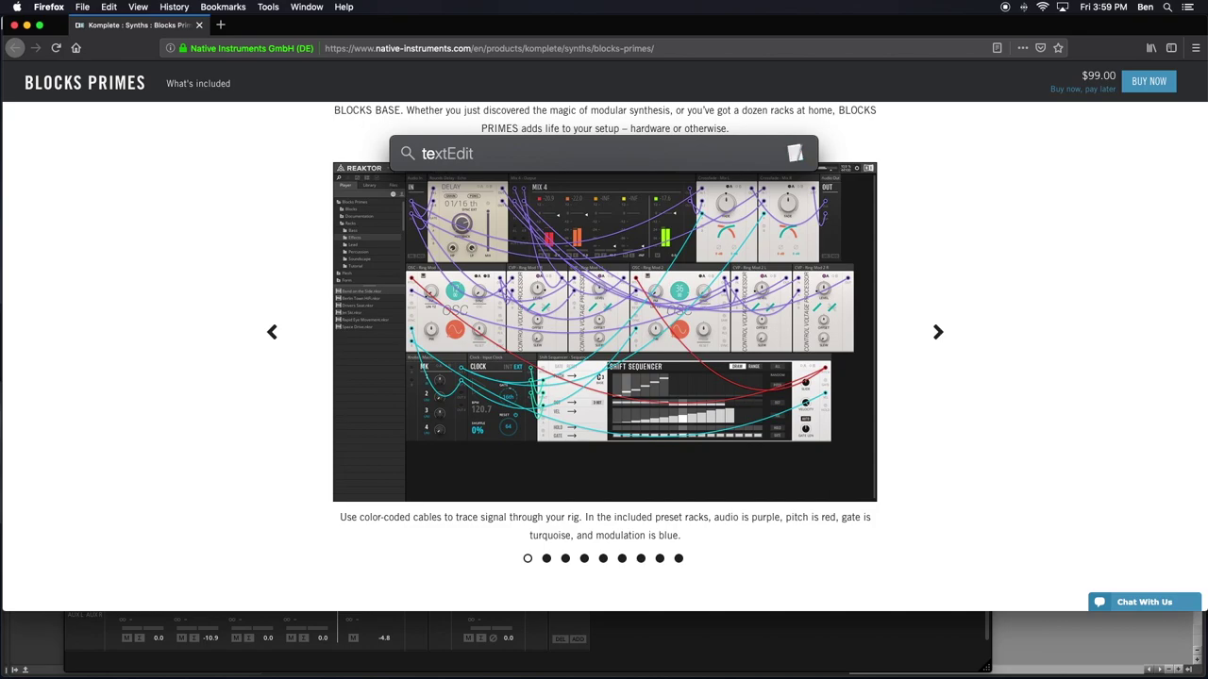
key(Return)
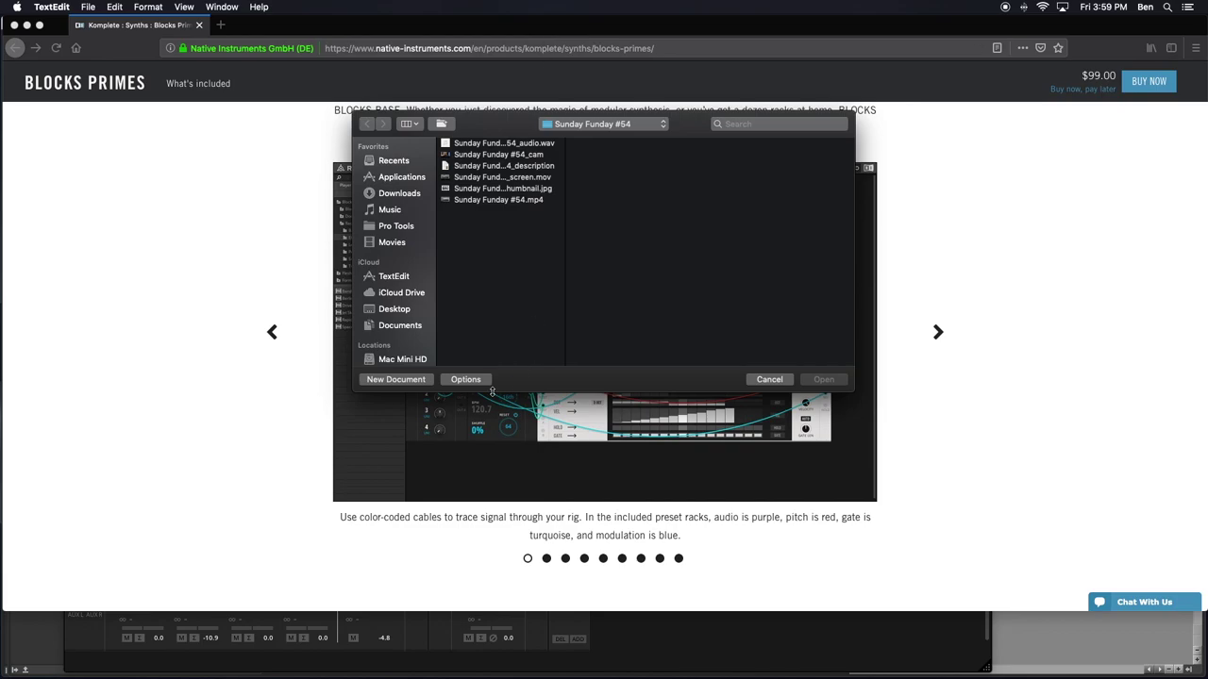
click(396, 379)
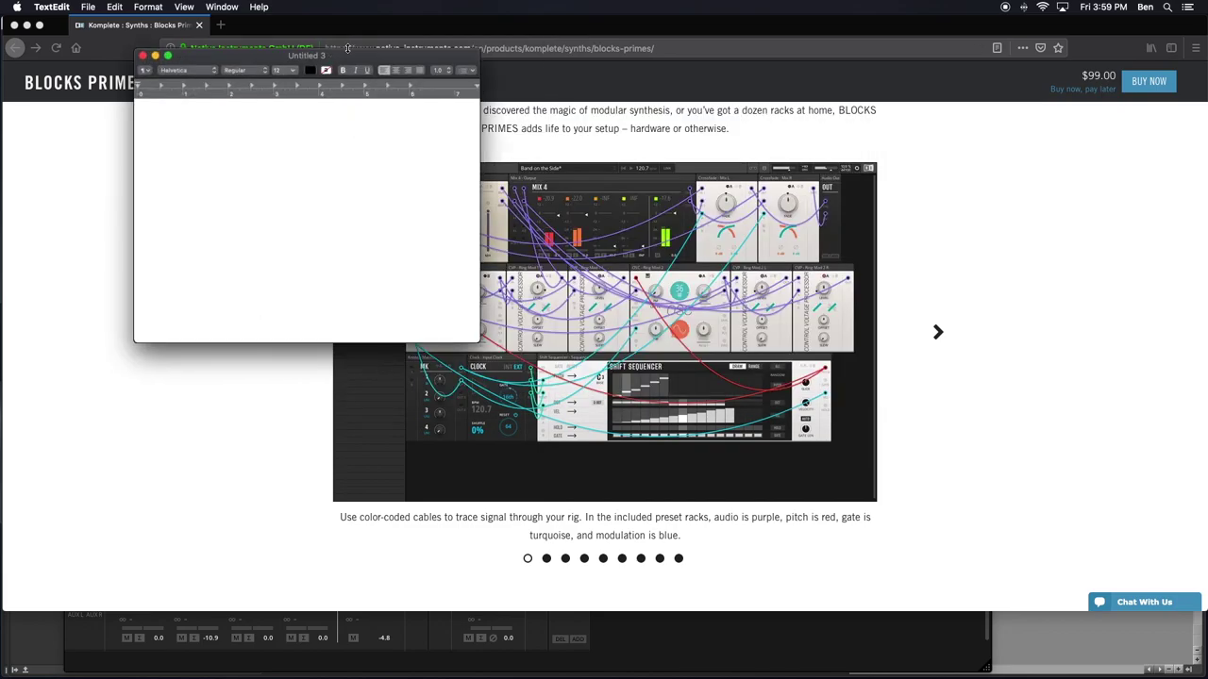
key(Return)
text(Audio is PURPLE)
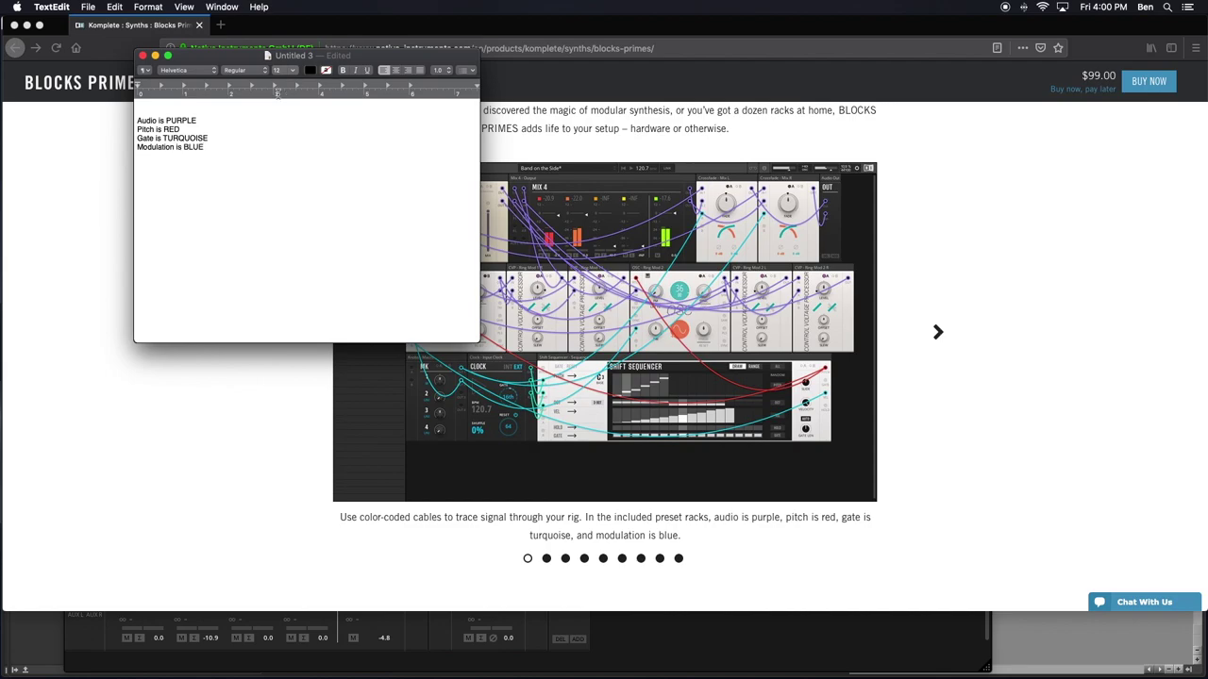
Hide Firefox and move the cable color notes window beside the Bento Box VCA block, clear of the rack.
click(85, 175)
key(super+h)
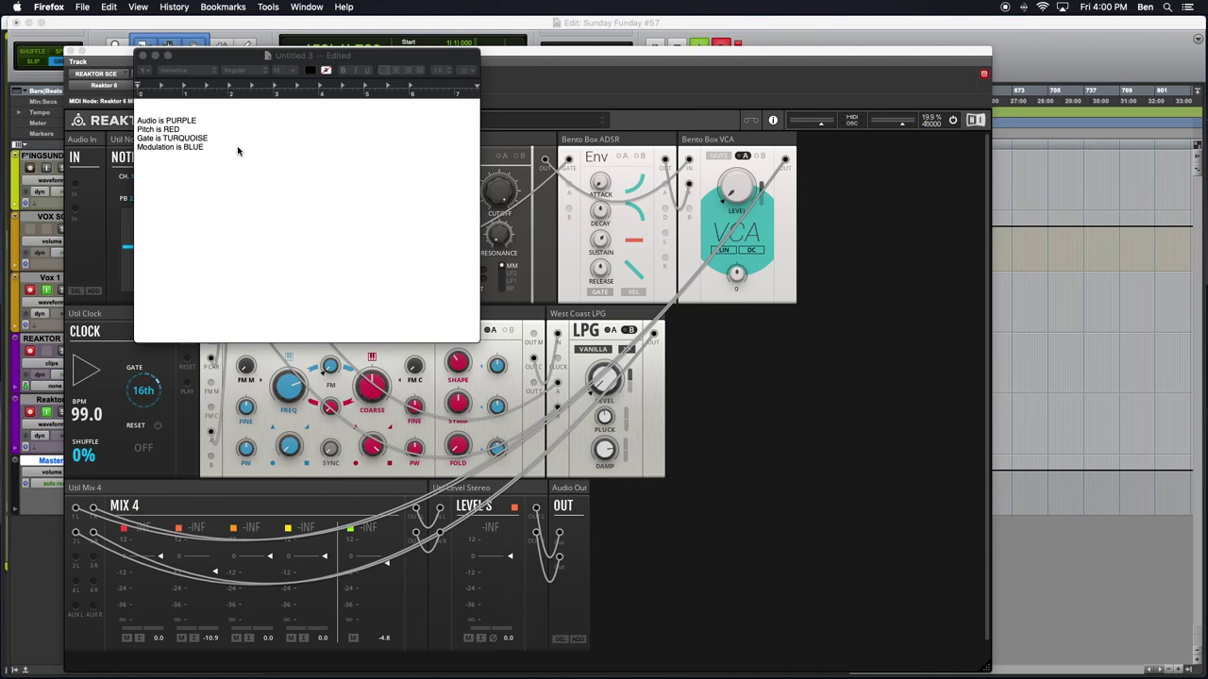
click(227, 55)
drag(233, 55, 948, 189)
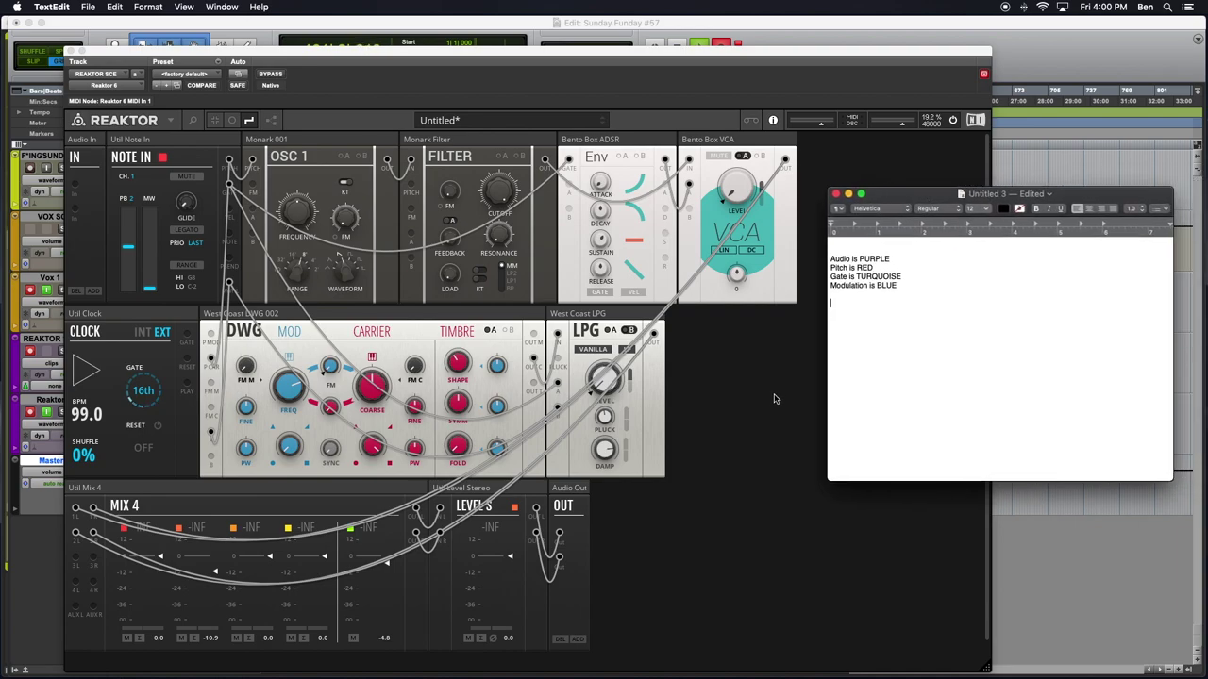
Return to the Reaktor rack and color the left-channel wire from Level Stereo to Audio Out purple.
click(746, 403)
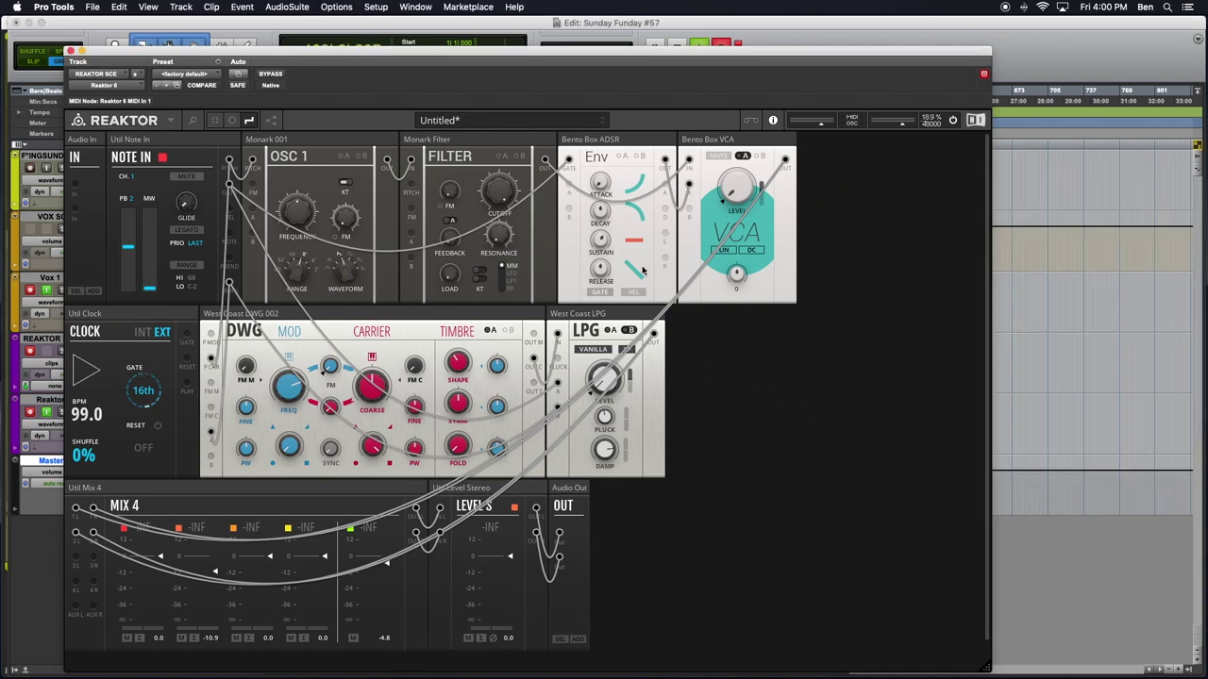
key(super+Tab)
key(super+Tab)
right_click(538, 525)
mouse_move(571, 527)
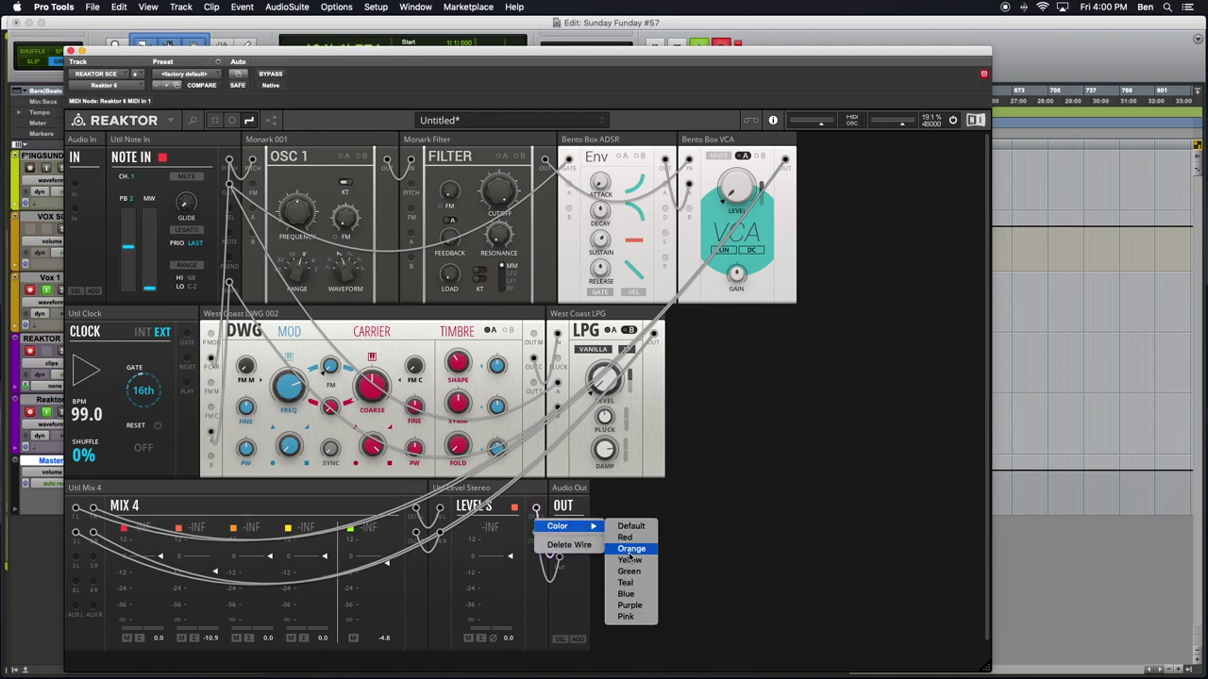
click(630, 606)
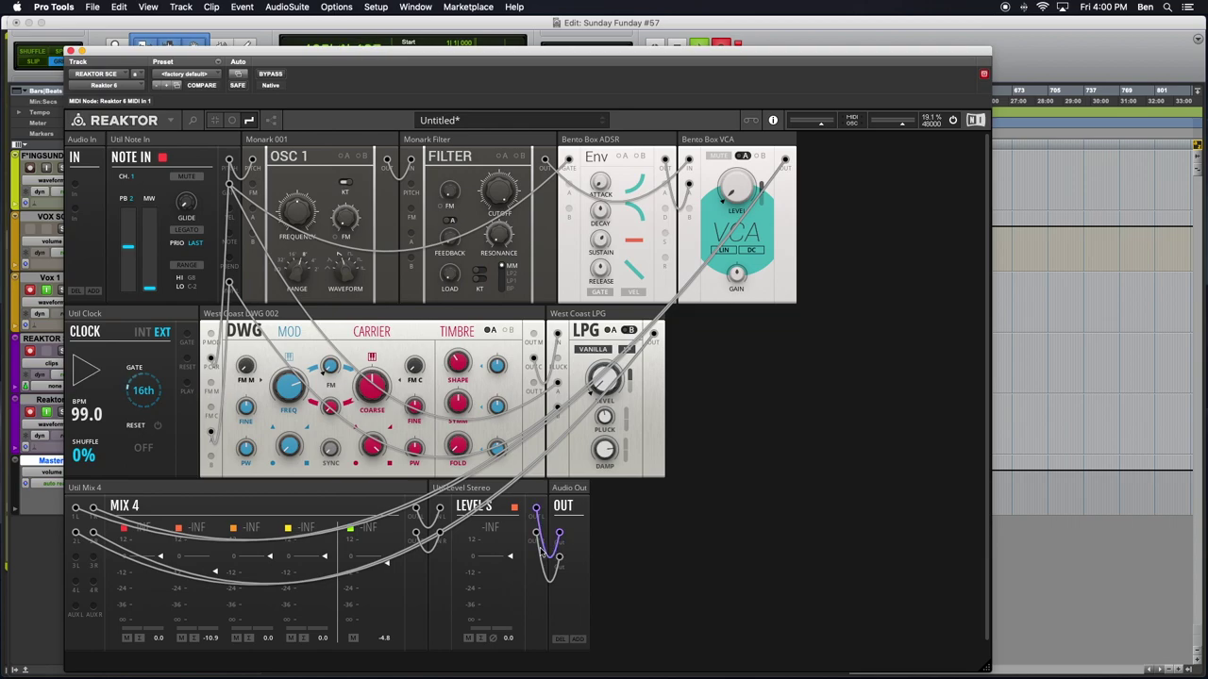
right_click(536, 536)
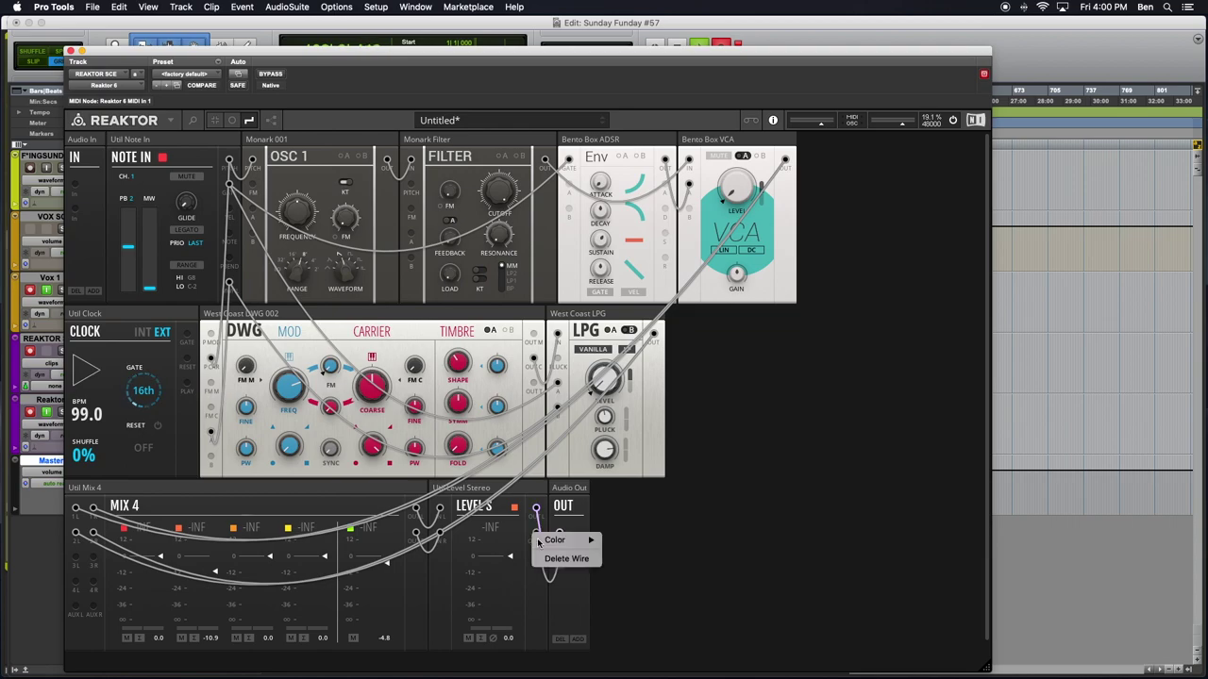
mouse_move(583, 543)
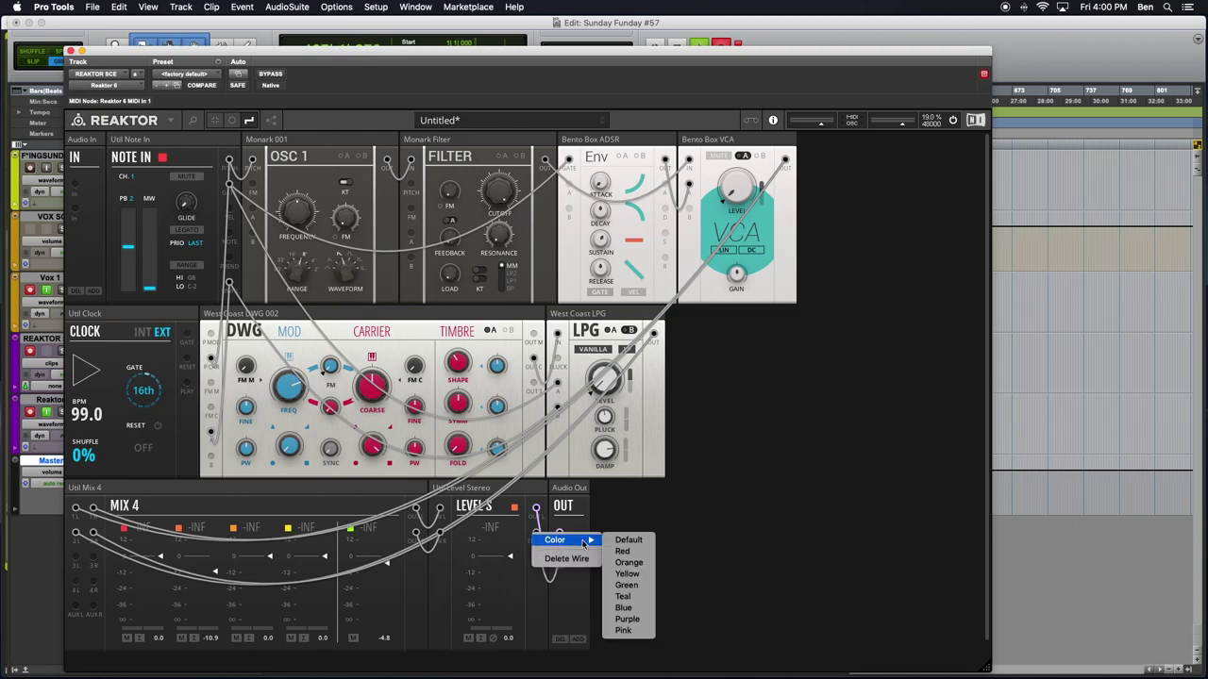
click(628, 619)
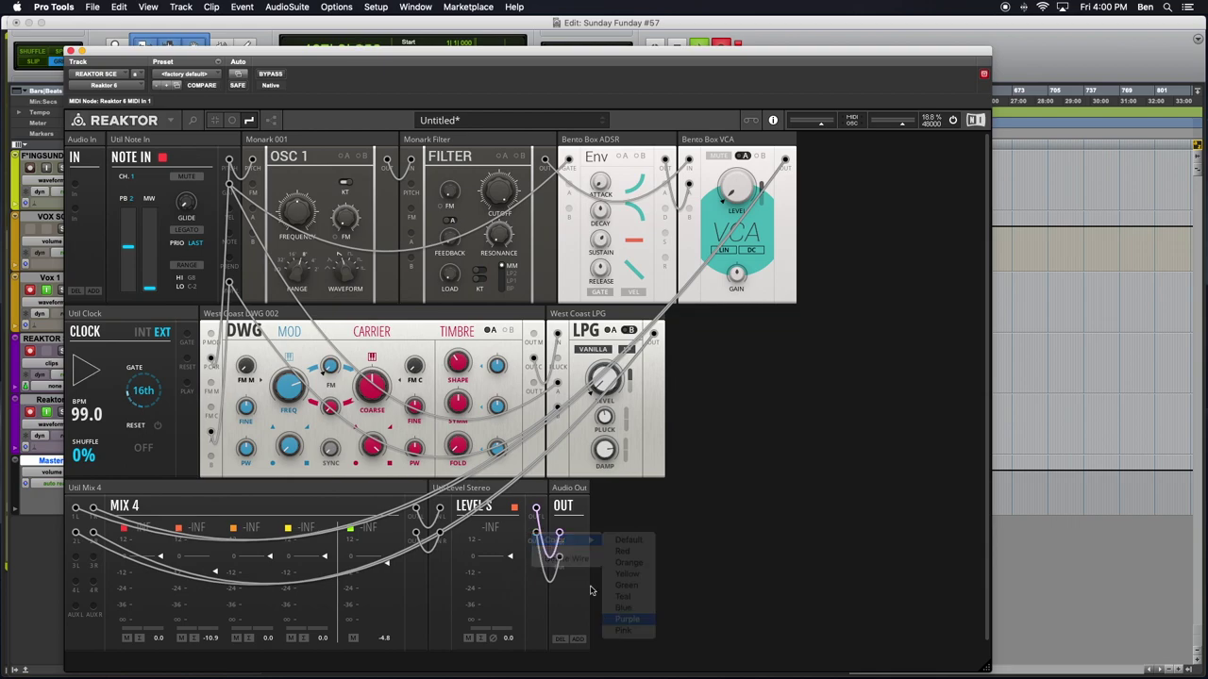
Color the left-channel wire from Mix 4 to Level Stereo purple.
right_click(438, 520)
mouse_move(445, 520)
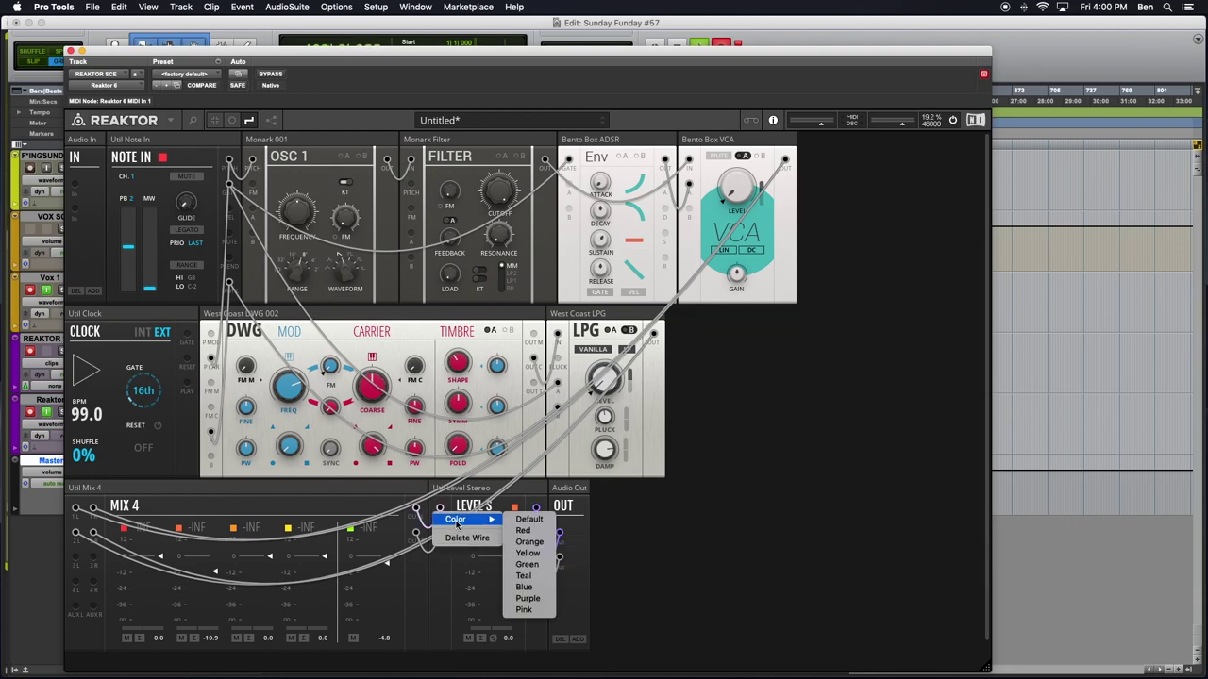
click(528, 599)
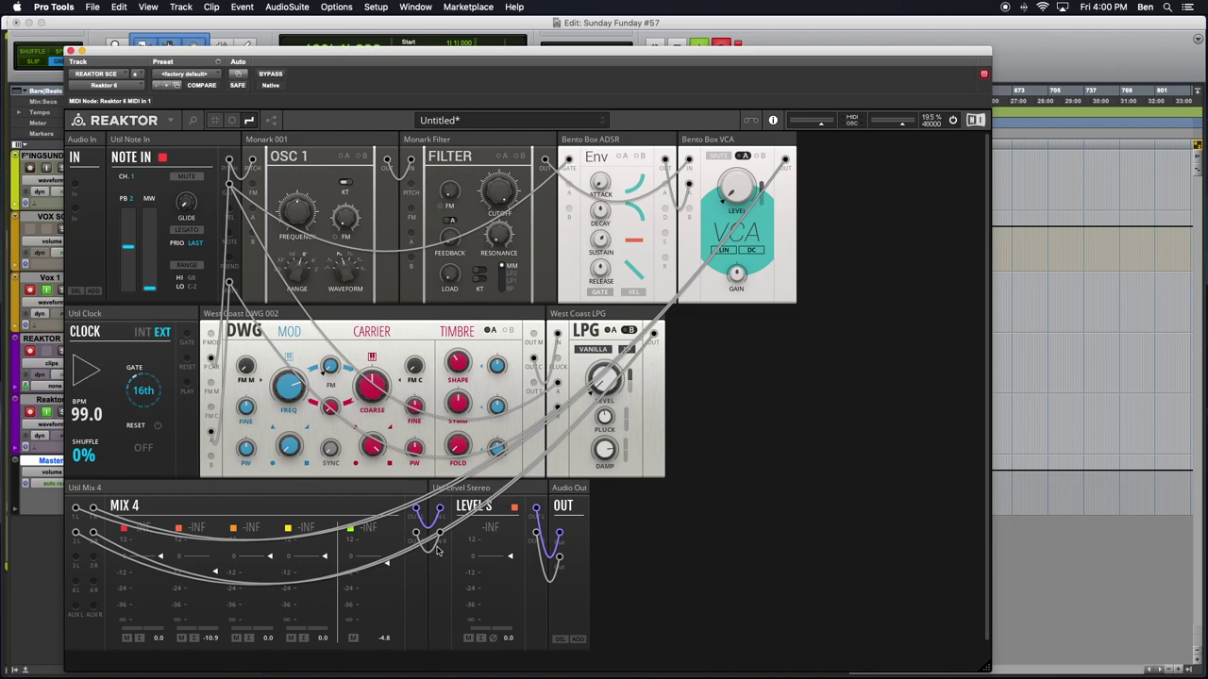
right_click(435, 548)
mouse_move(458, 550)
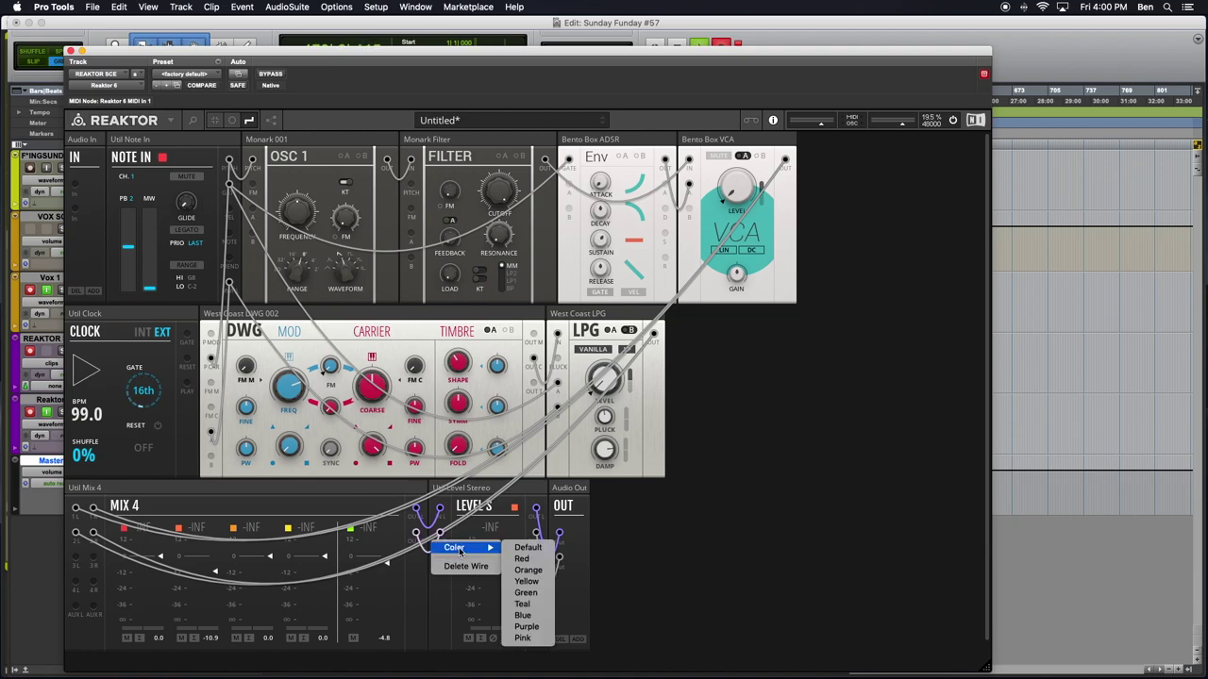
click(522, 559)
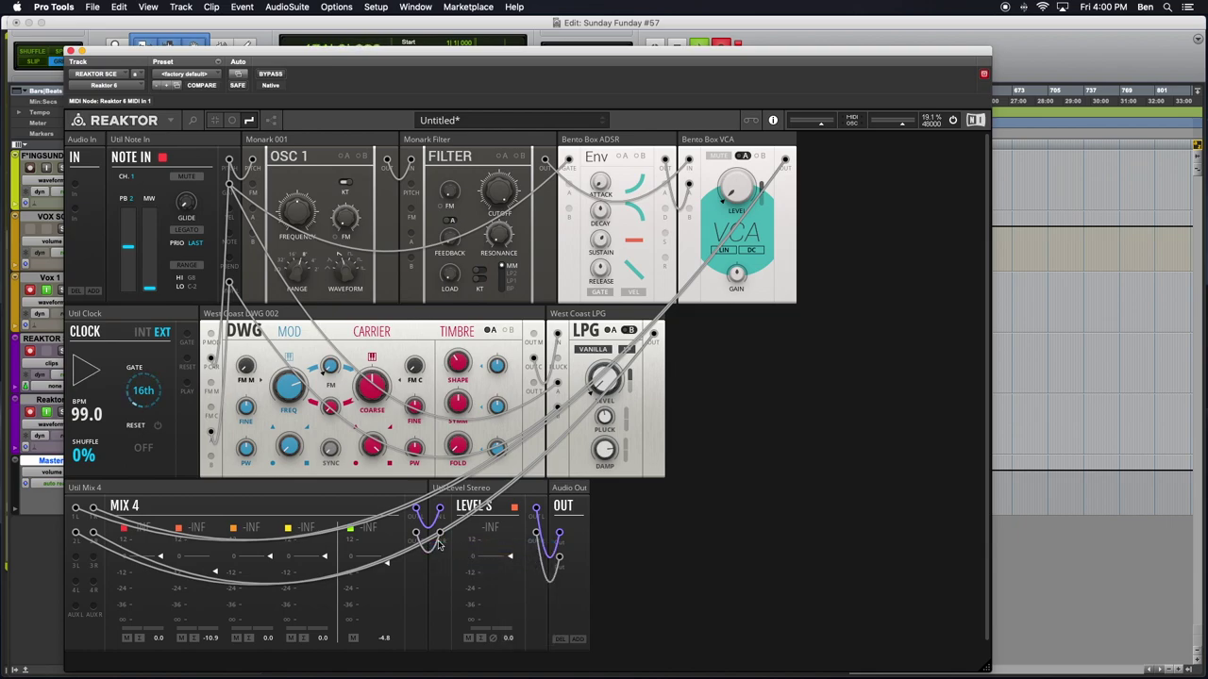
right_click(436, 547)
mouse_move(453, 543)
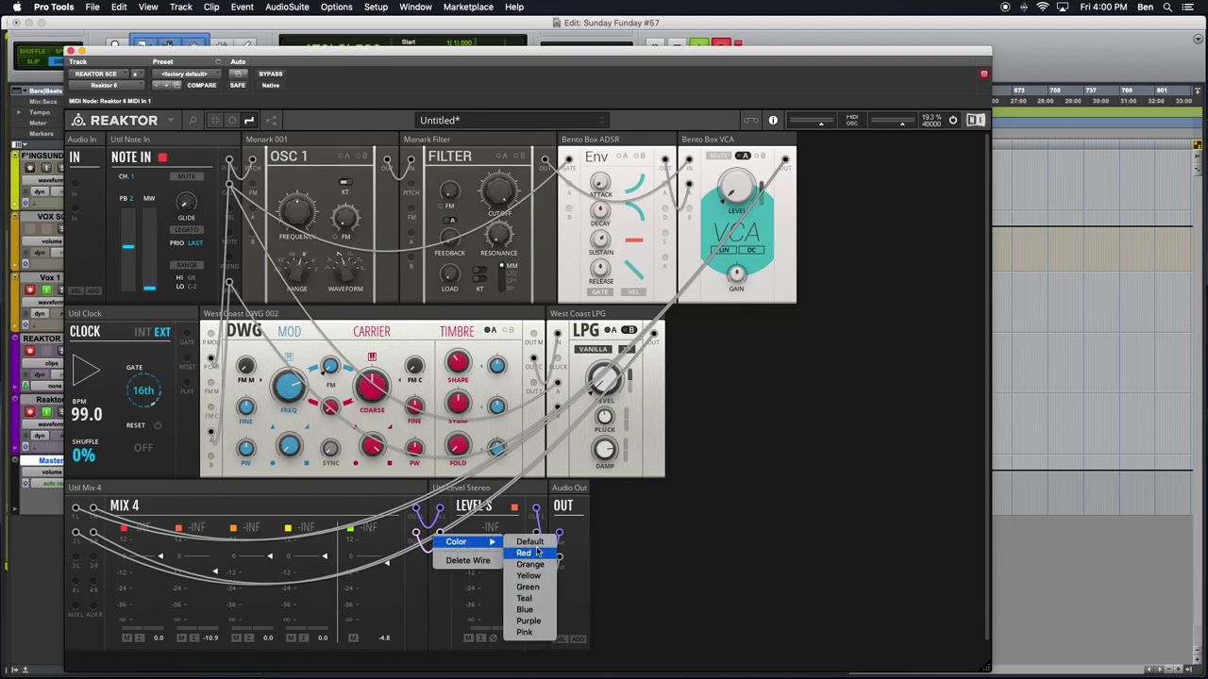
click(529, 542)
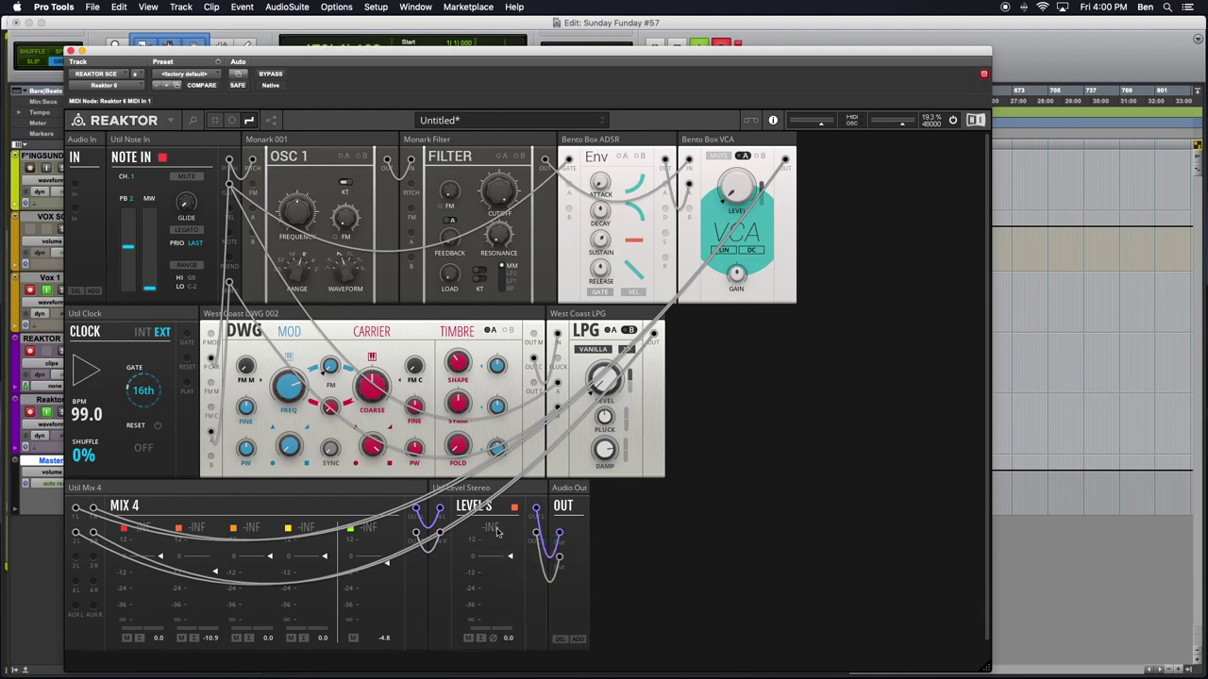
Color the right-channel wires from Mix 4 to Level Stereo and from Level Stereo to Audio Out purple.
right_click(439, 546)
mouse_move(444, 544)
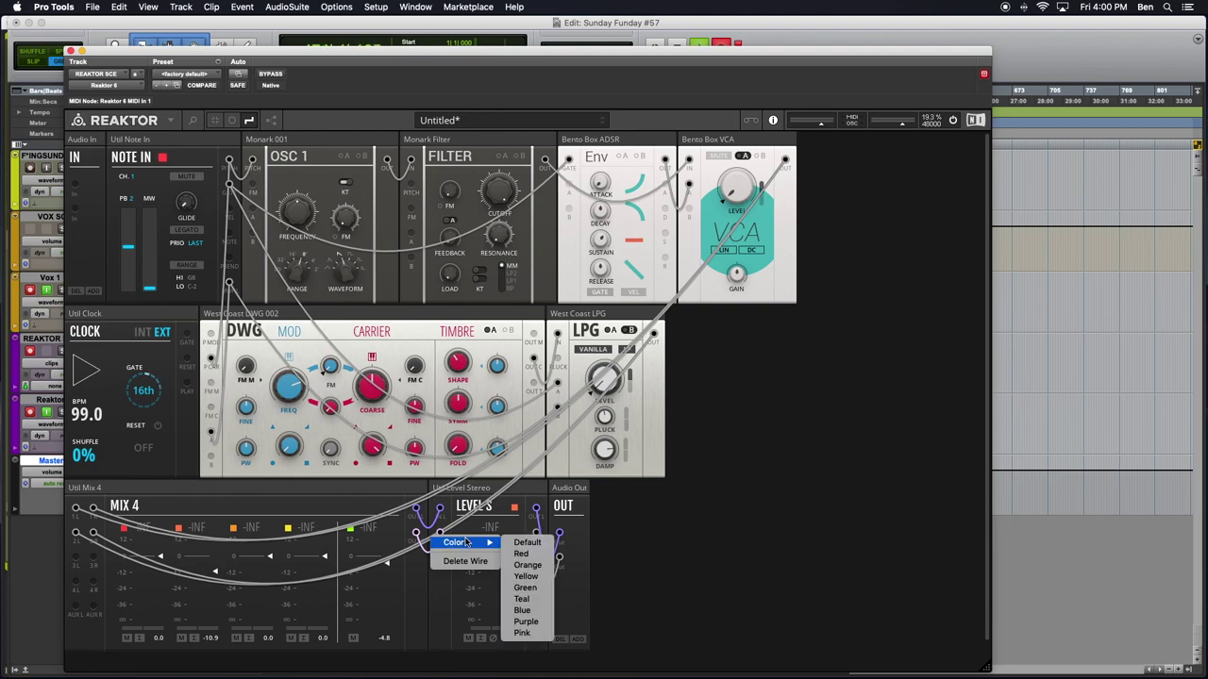
click(534, 623)
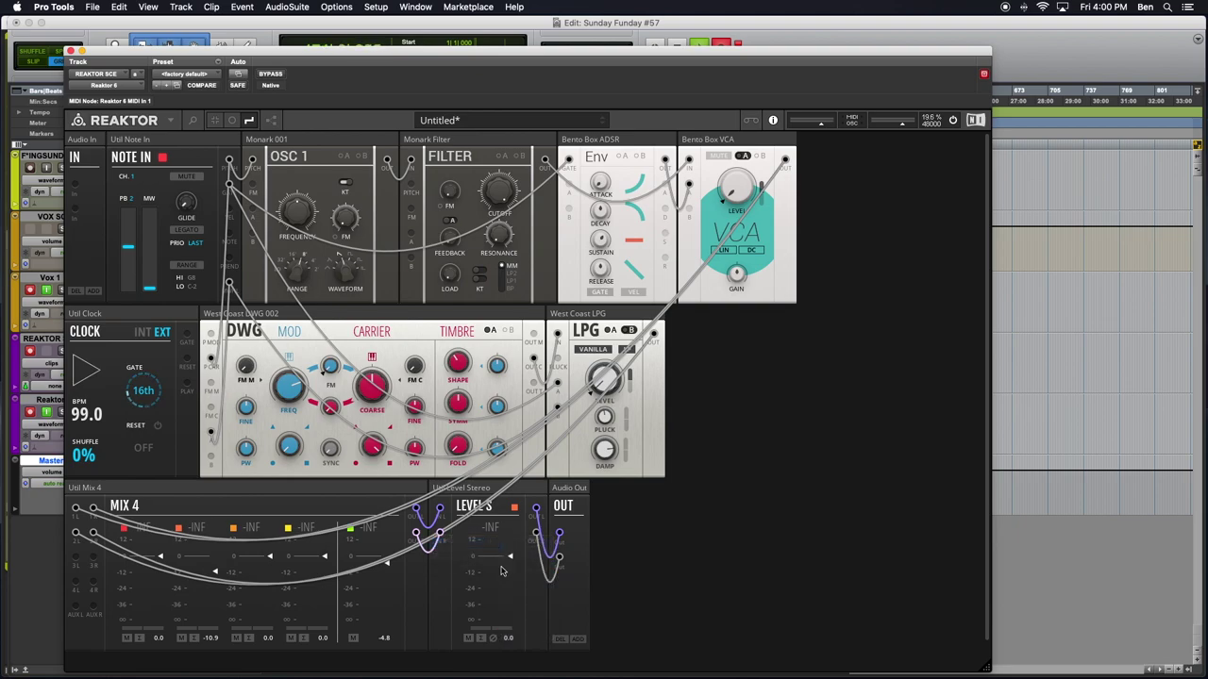
right_click(542, 563)
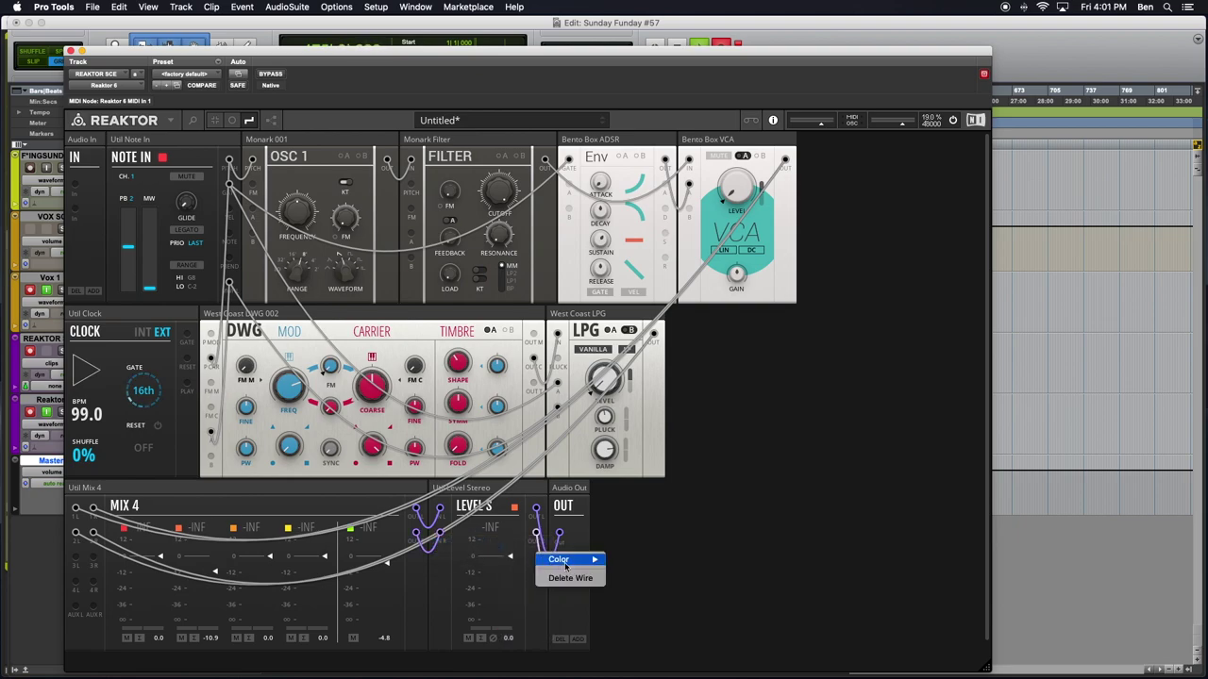
mouse_move(571, 560)
key(Escape)
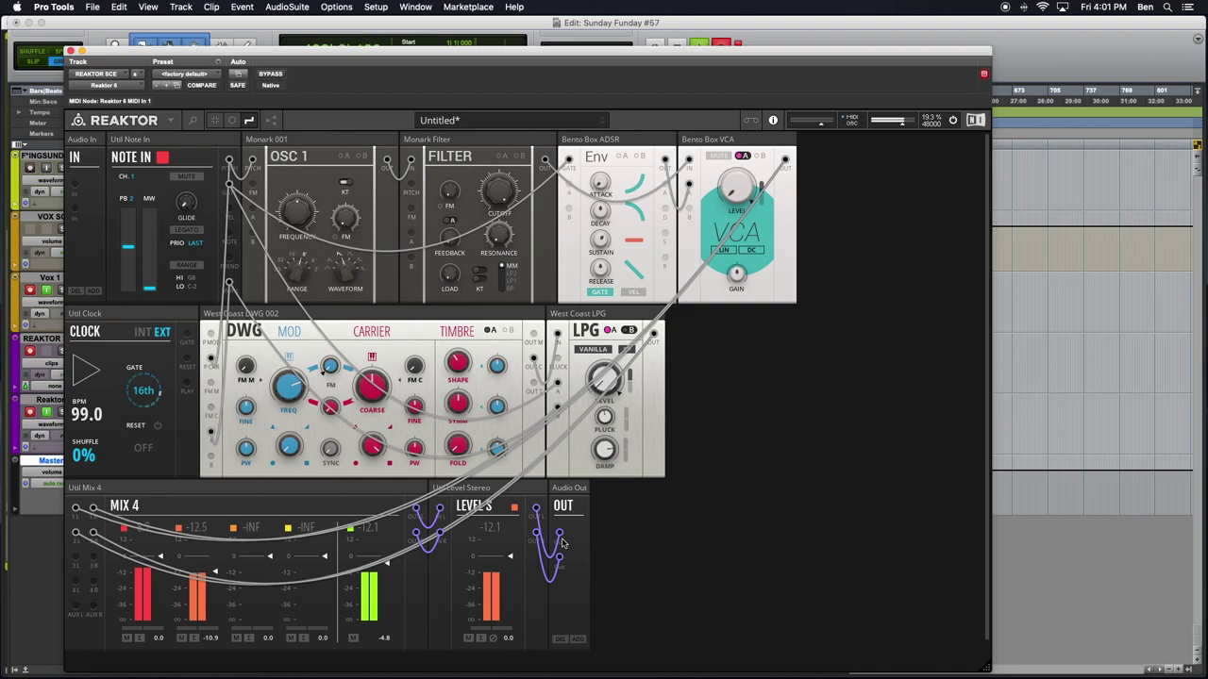
Set the DWG carrier's waveform knob to 52, and the Mix 4 faders to -8.4 on channel 1 and -7.6 on channel 2.
mouse_move(388, 433)
drag(389, 434, 369, 508)
mouse_move(328, 363)
drag(165, 559, 217, 567)
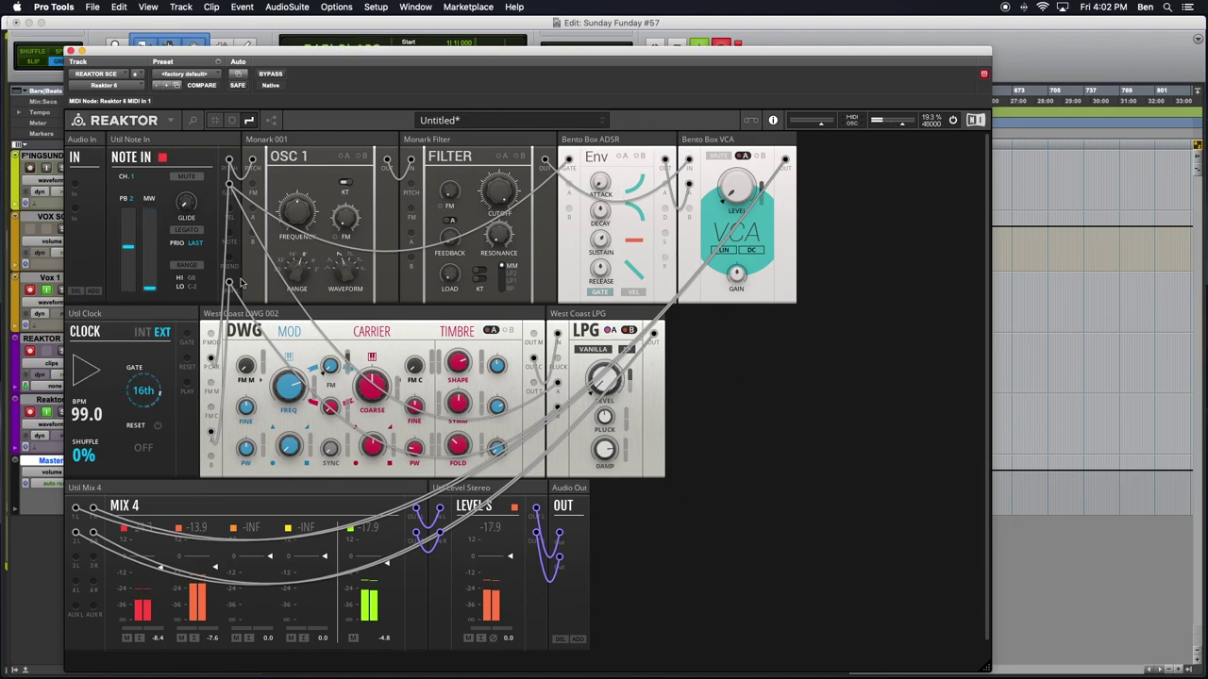
Add the Driver Distortion block and place it in a new row below Mix 4.
double_click(821, 506)
text(DRIV)
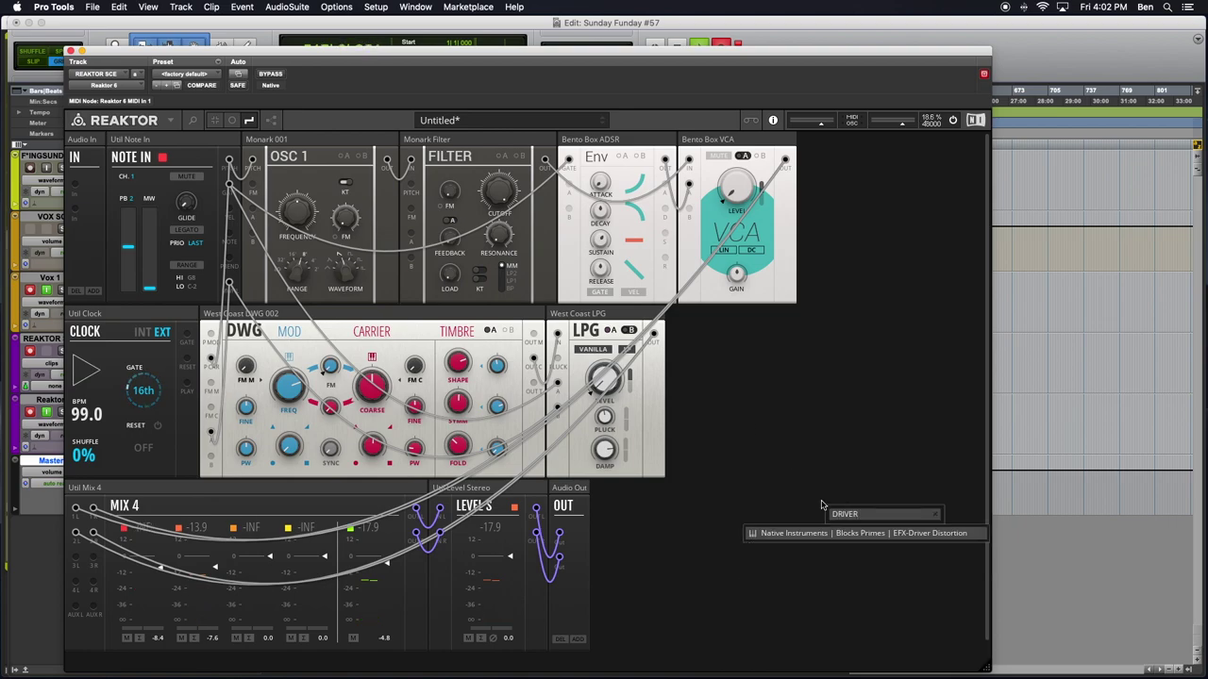
text(ER)
key(Return)
drag(700, 327, 117, 661)
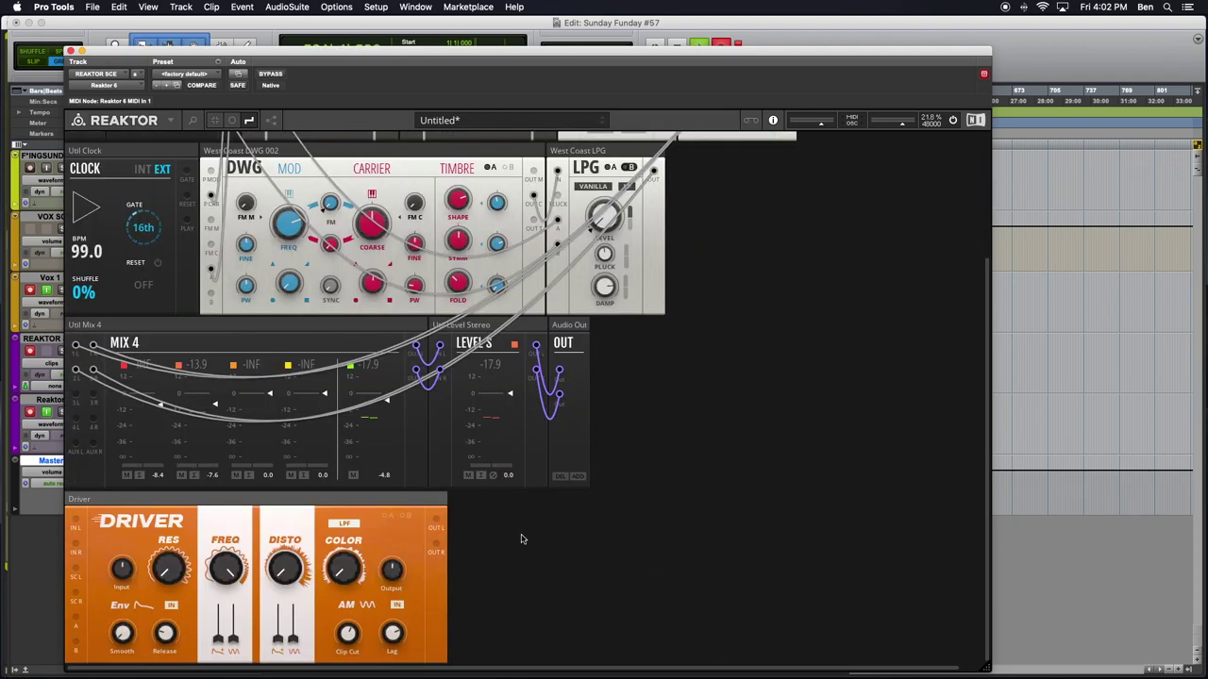
Add the Rounds Reverb block and place it directly after Driver in the same row.
double_click(521, 539)
text(rounds)
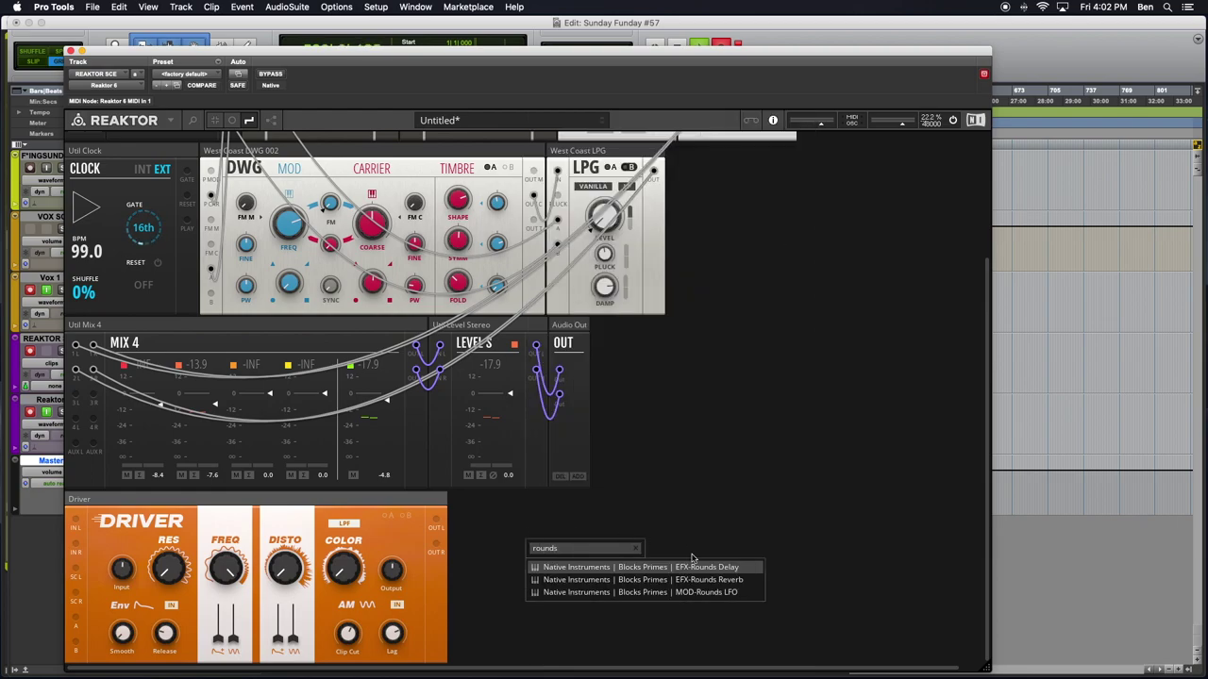
key(Return)
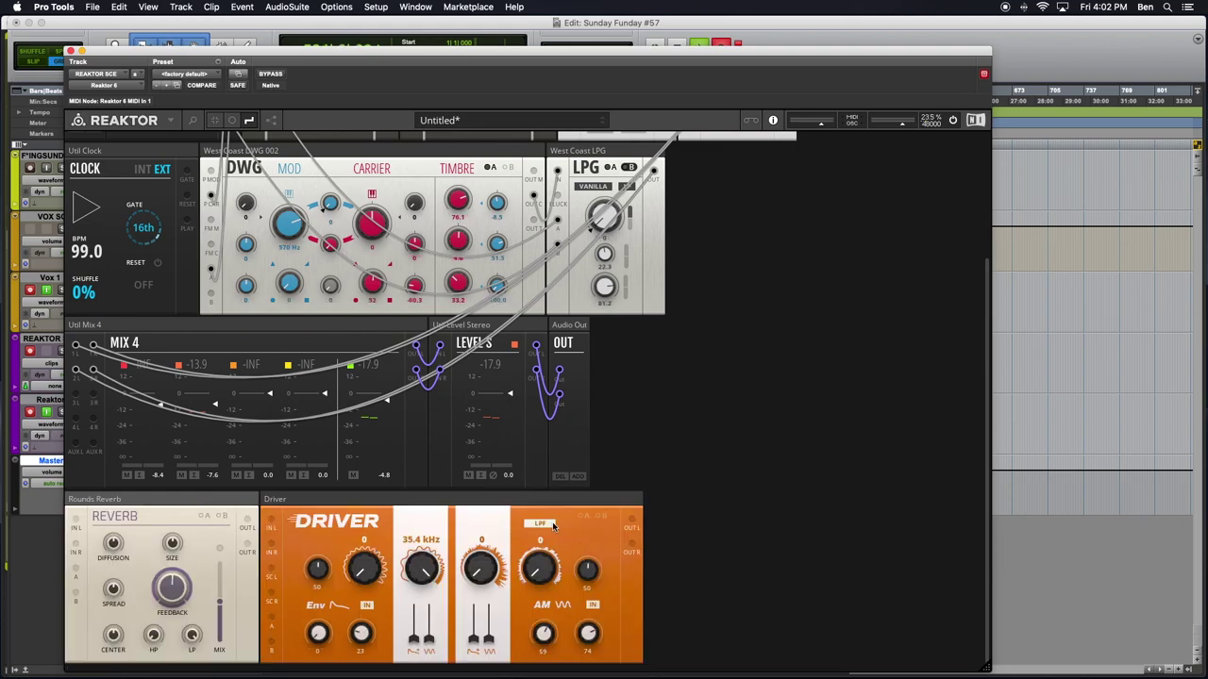
drag(185, 499, 704, 503)
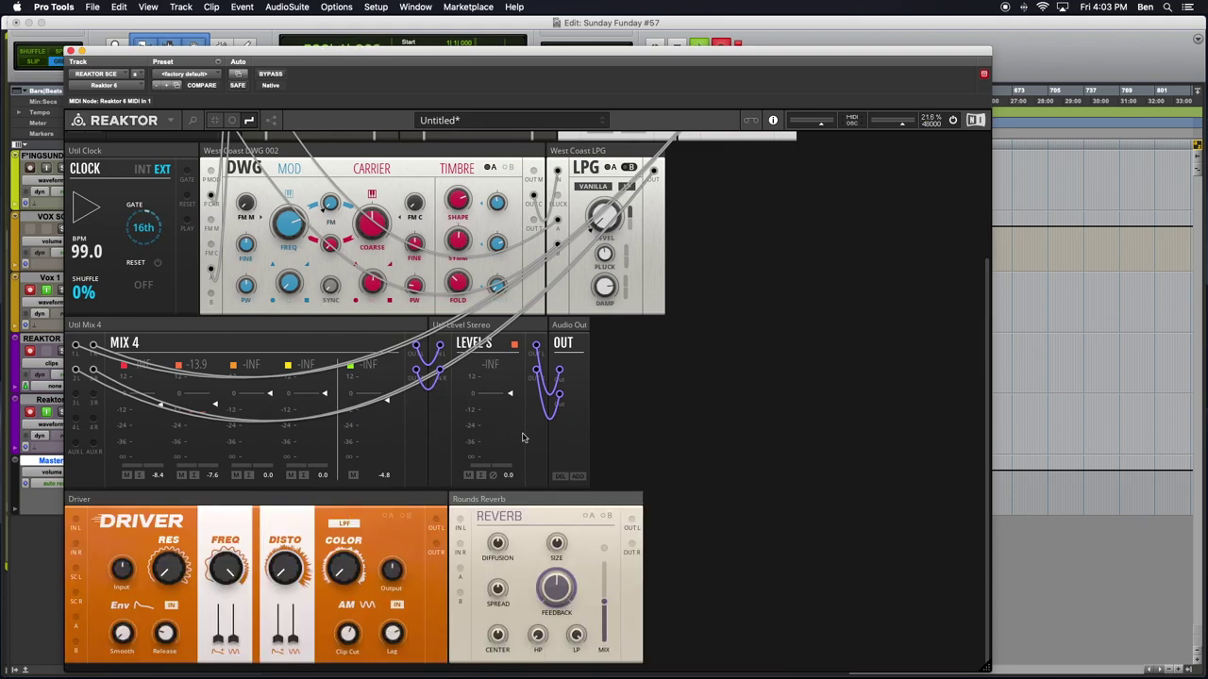
Patch the left and right outputs of Mix 4 through Driver and Rounds Reverb into the Level Stereo inputs.
drag(440, 348, 78, 522)
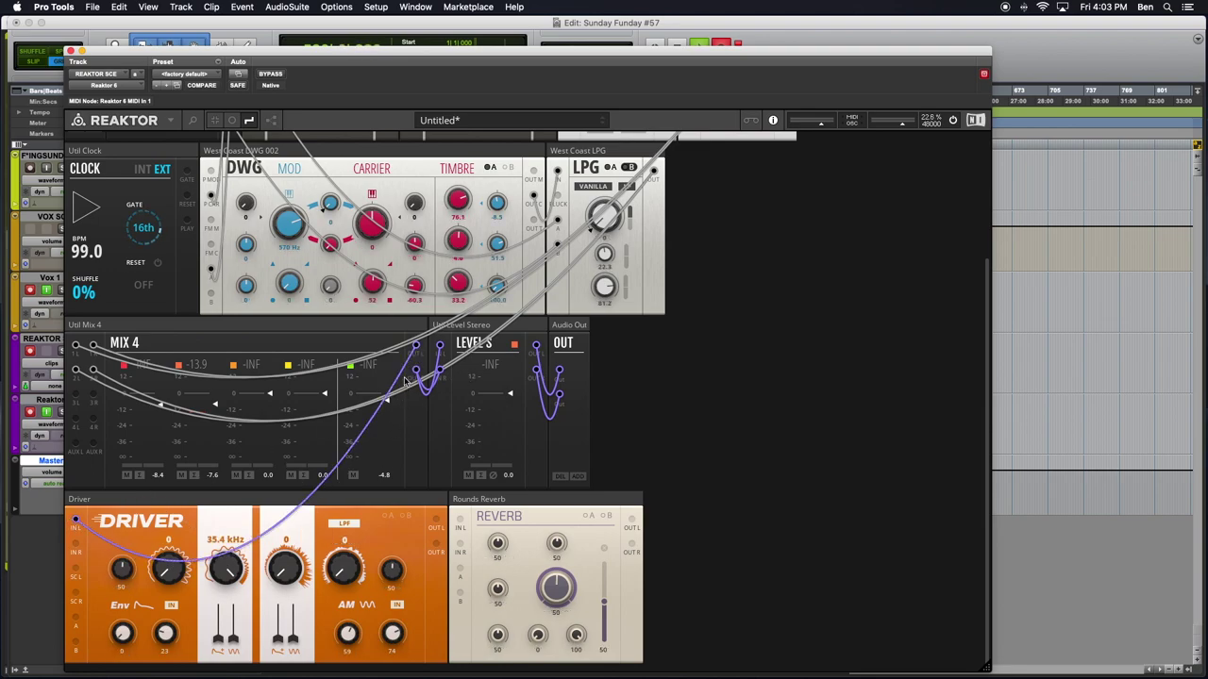
drag(415, 370, 78, 551)
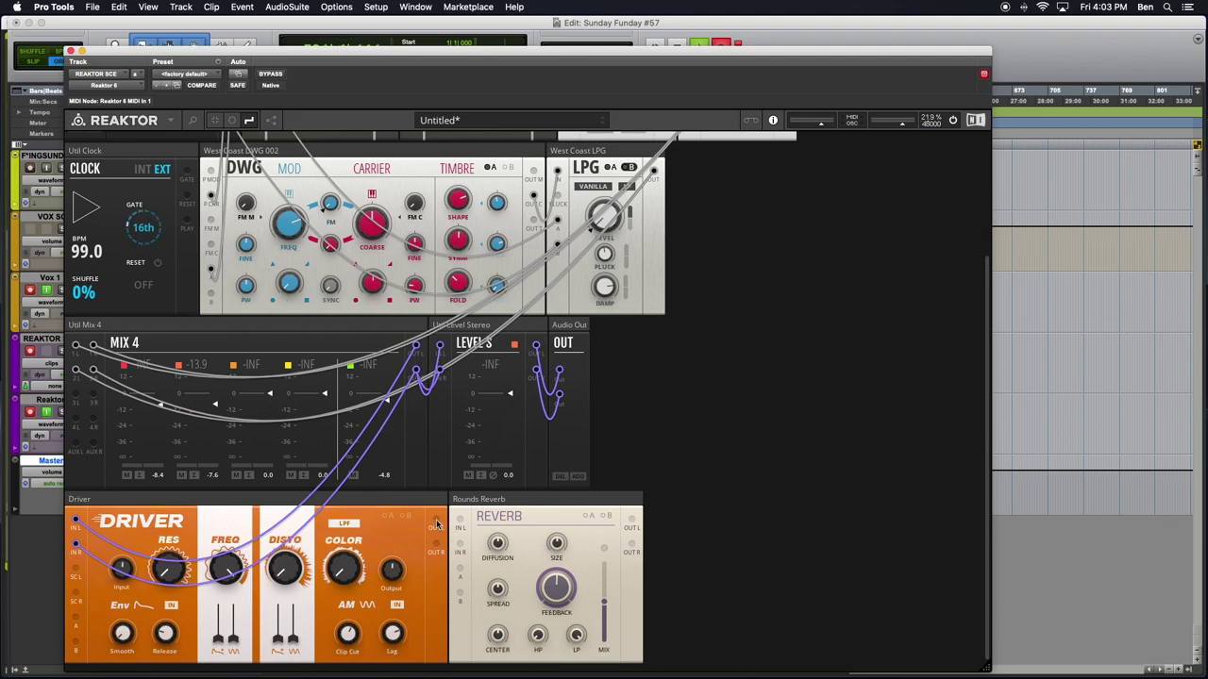
drag(436, 520, 459, 545)
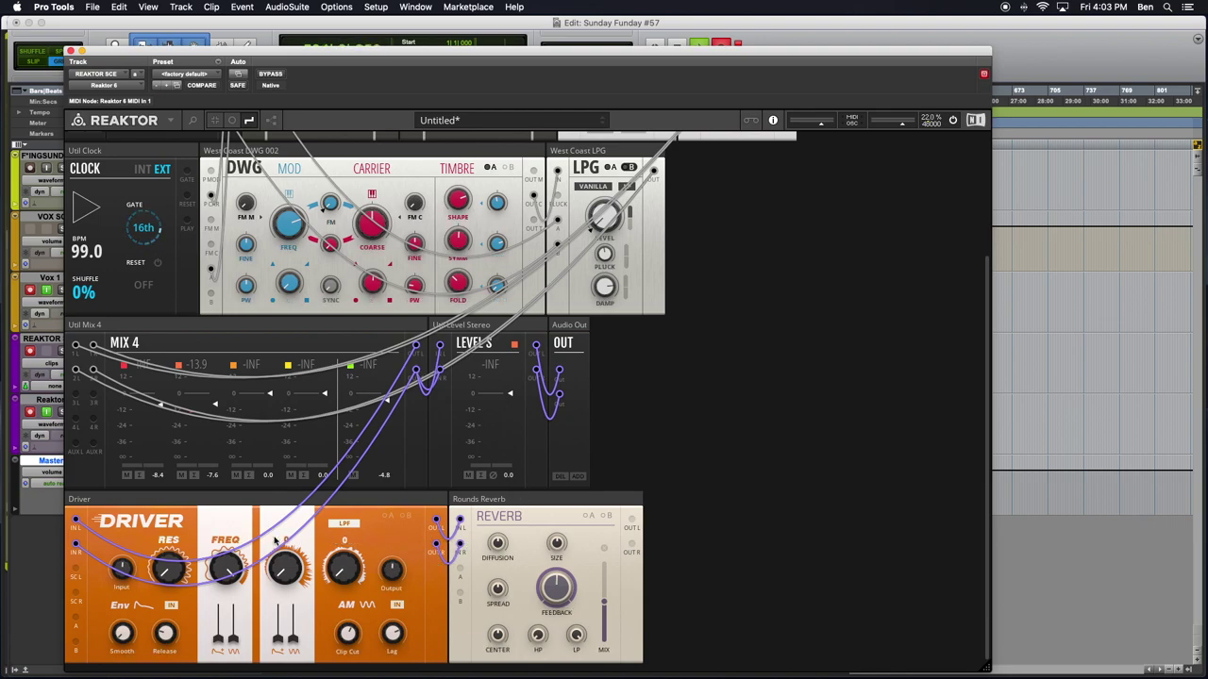
drag(632, 523, 440, 348)
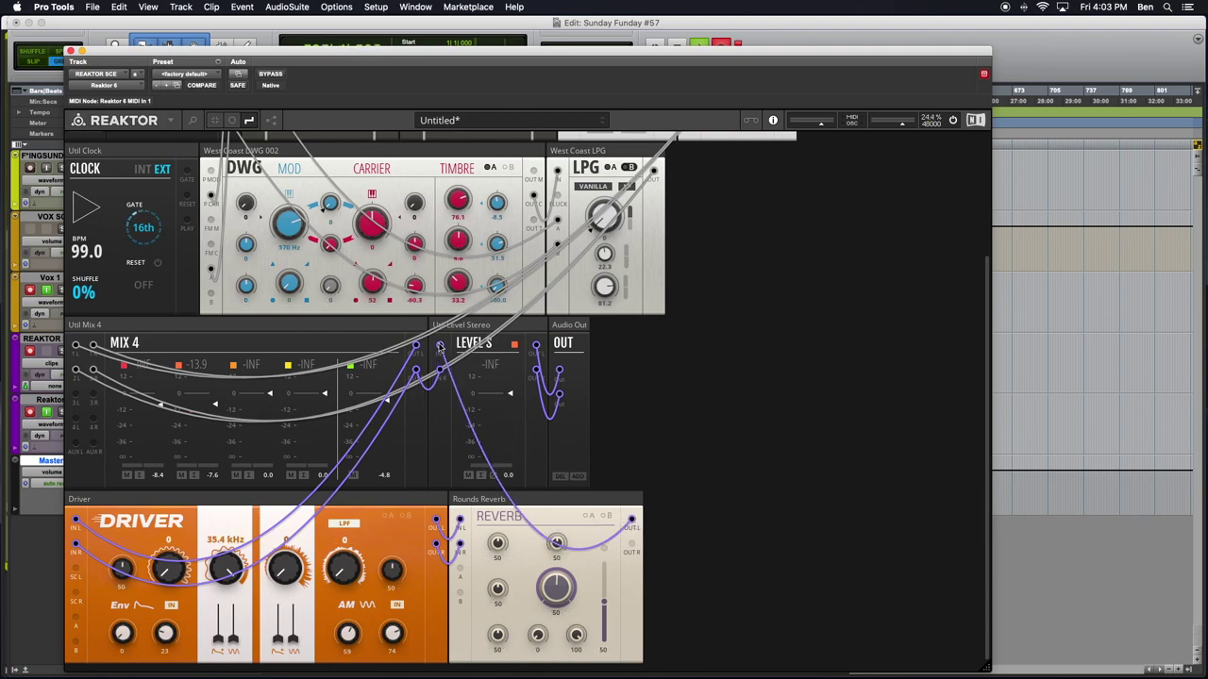
drag(632, 547, 440, 371)
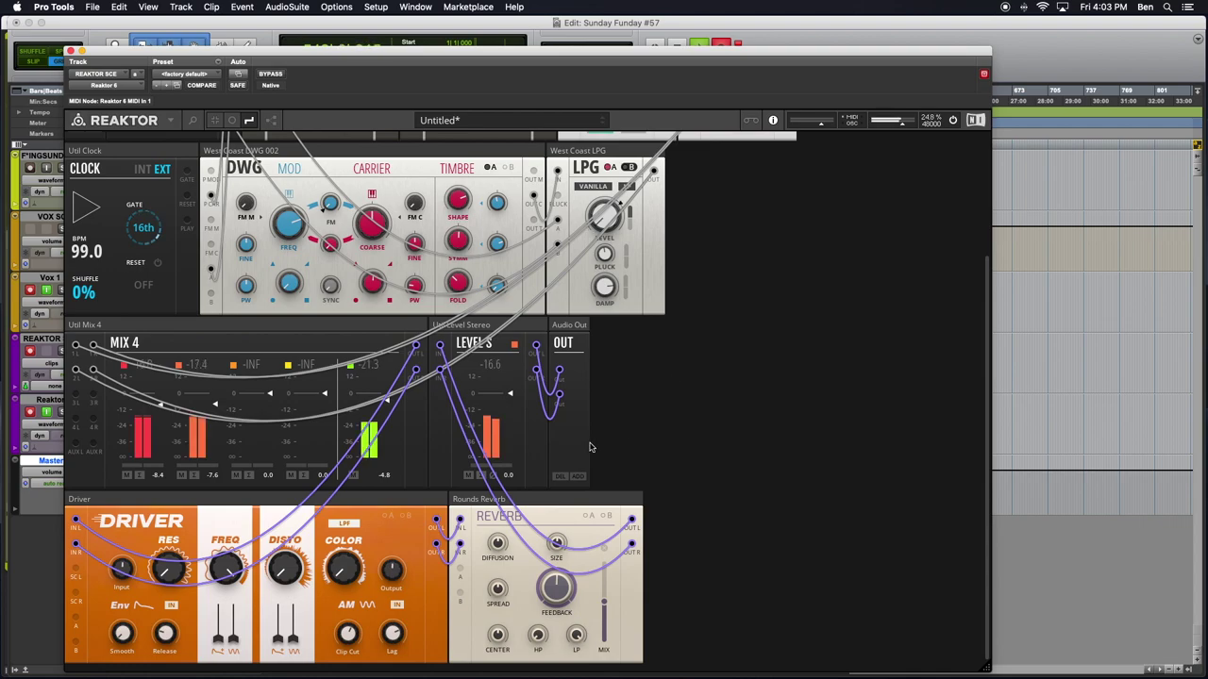
Raise the Rounds Reverb feedback above 50, audition its mix at 100, and bring the mix down to a low level.
drag(602, 604, 606, 651)
drag(609, 629, 607, 574)
mouse_move(558, 587)
drag(558, 574, 561, 510)
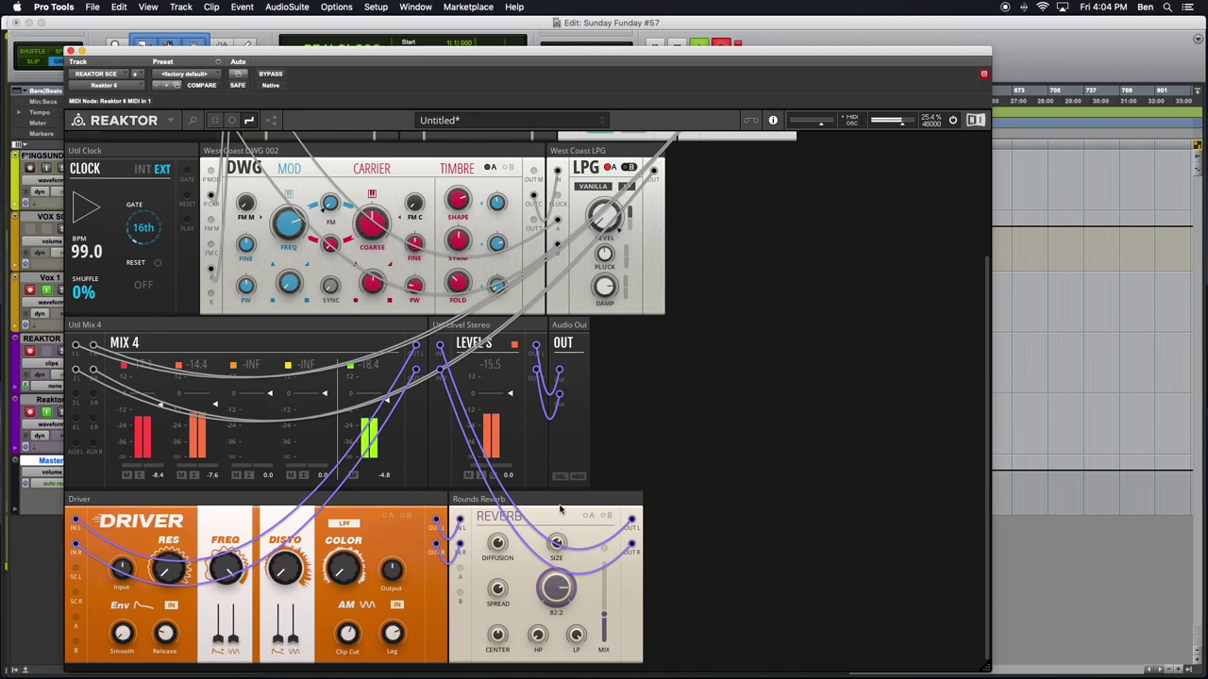
mouse_move(546, 615)
mouse_down()
mouse_move(589, 629)
mouse_move(575, 634)
mouse_move(532, 606)
mouse_up()
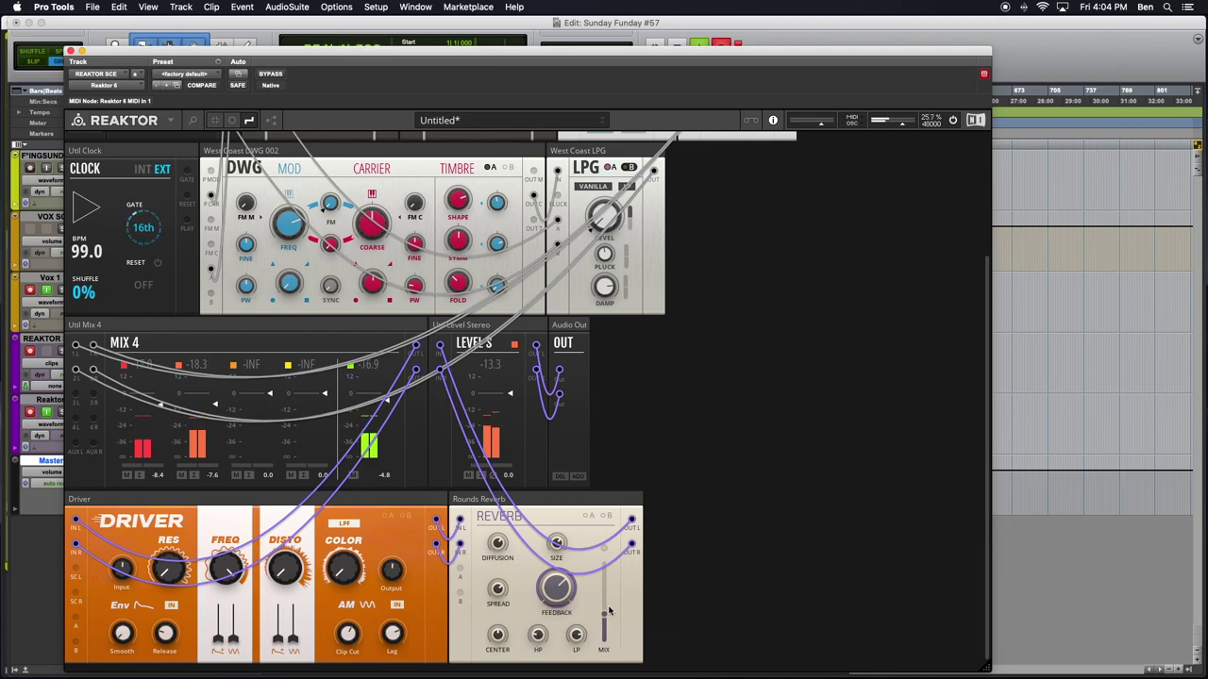
drag(605, 613, 611, 485)
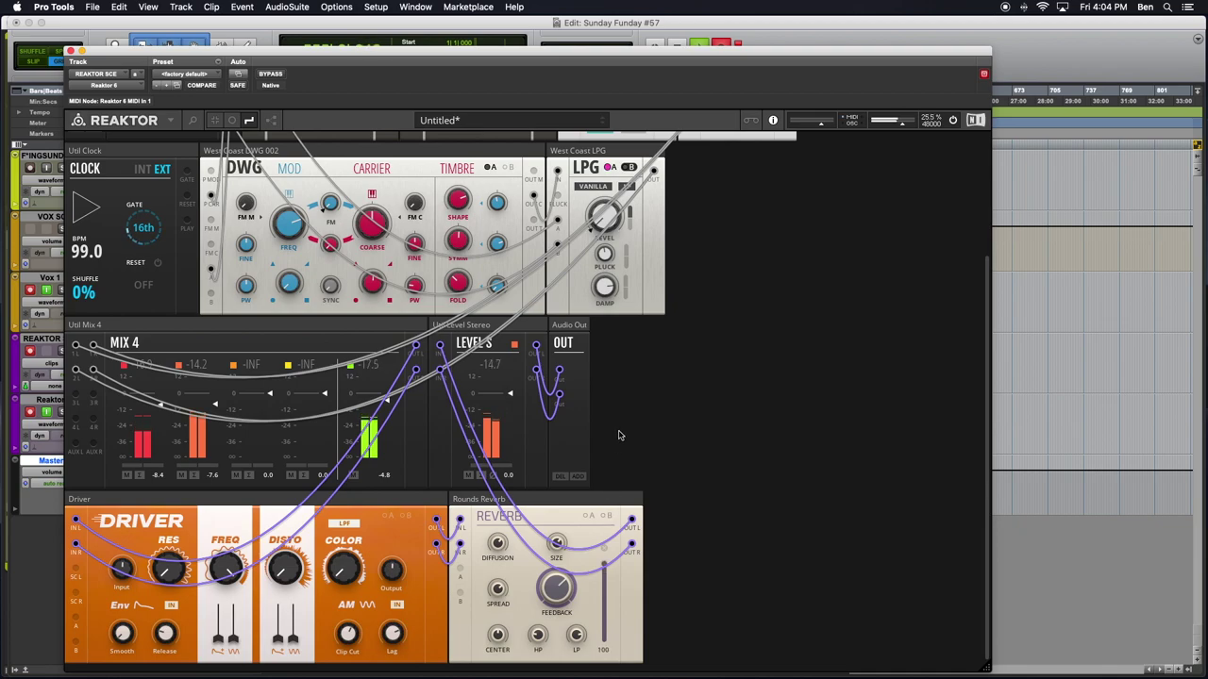
drag(604, 572, 600, 661)
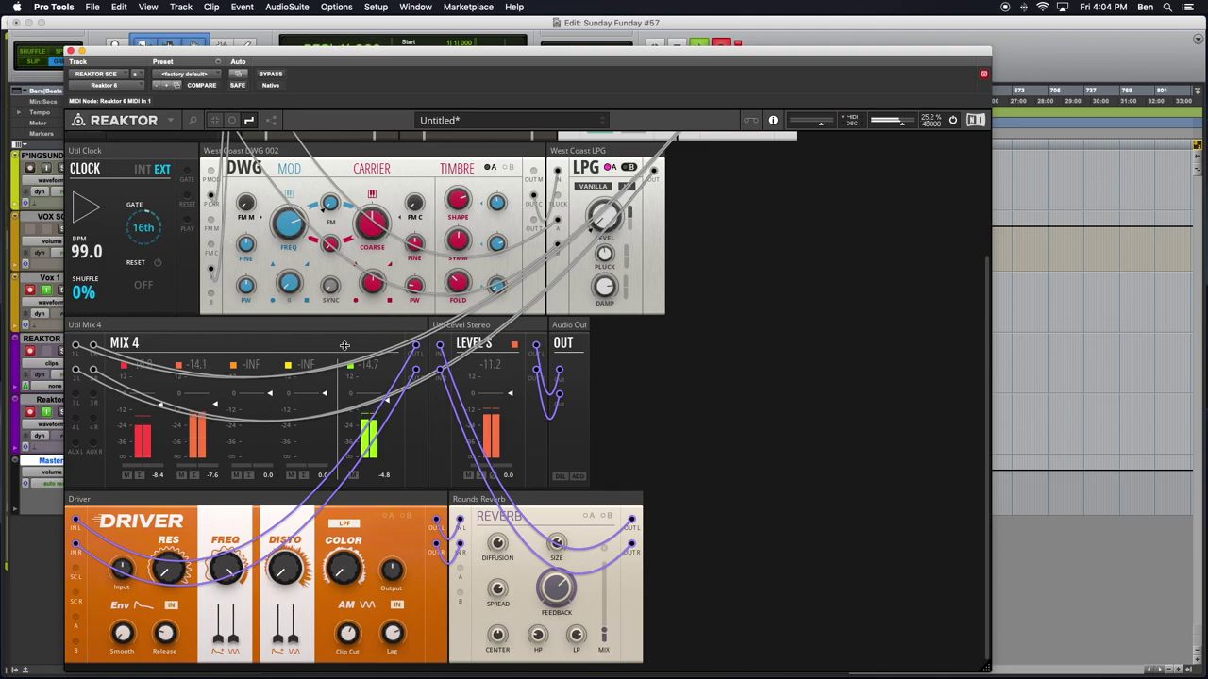
Check the cable color notes in TextEdit against the signal types in the rack, and return to Reaktor.
key(super+Tab)
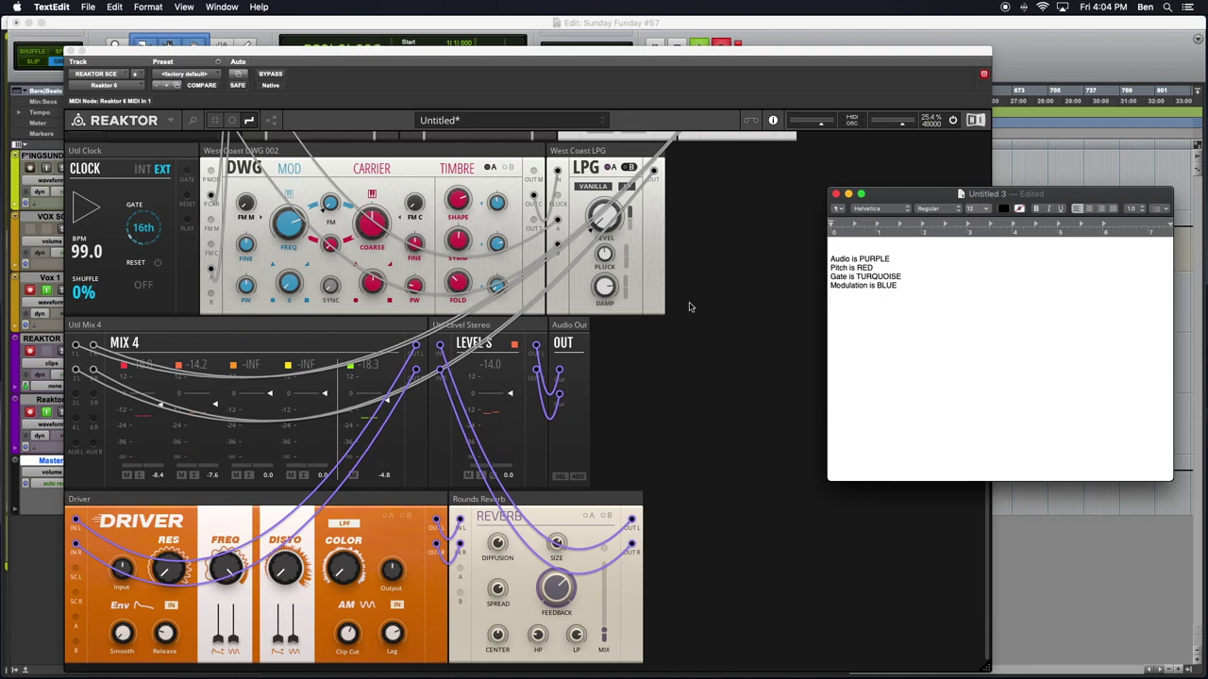
key(super+Tab)
key(super+Tab)
key(super+Tab)
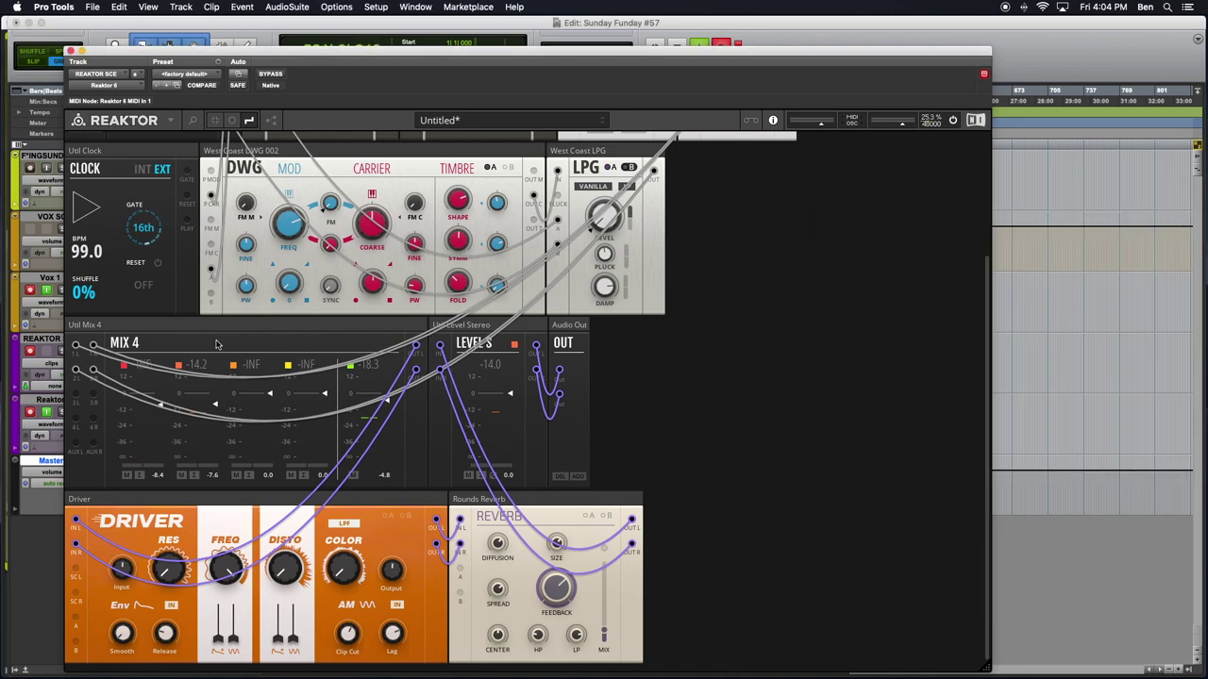
scroll(334, 352, up, 5)
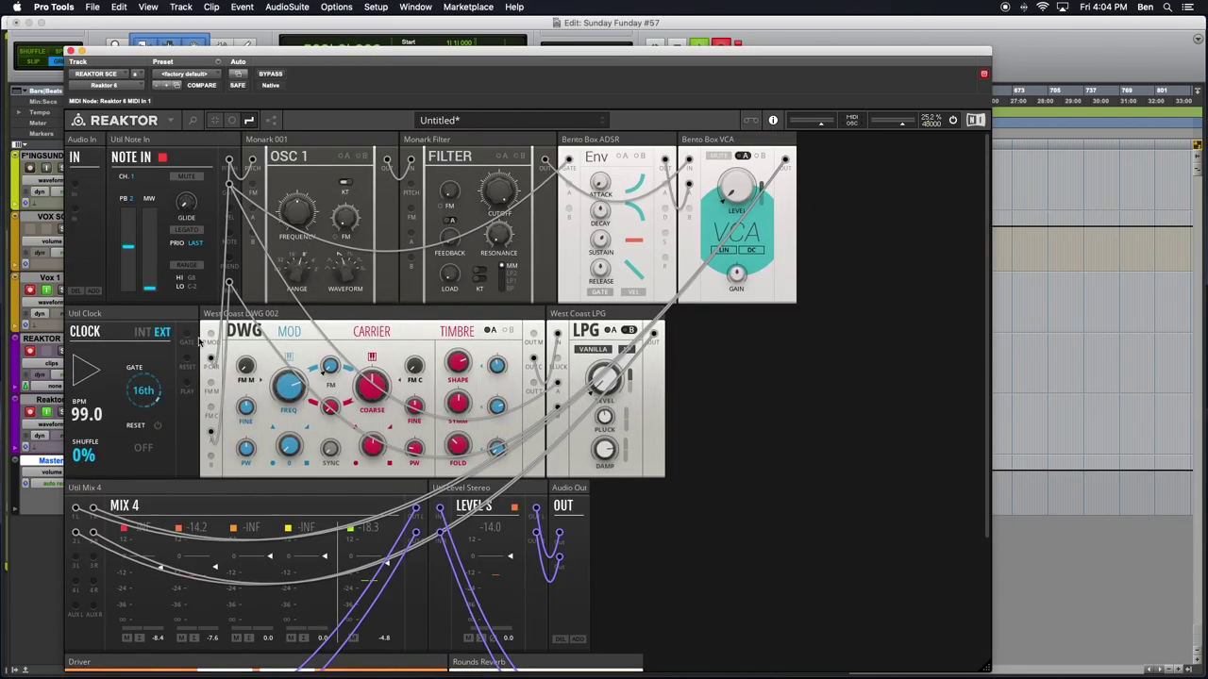
scroll(232, 283, up, 1)
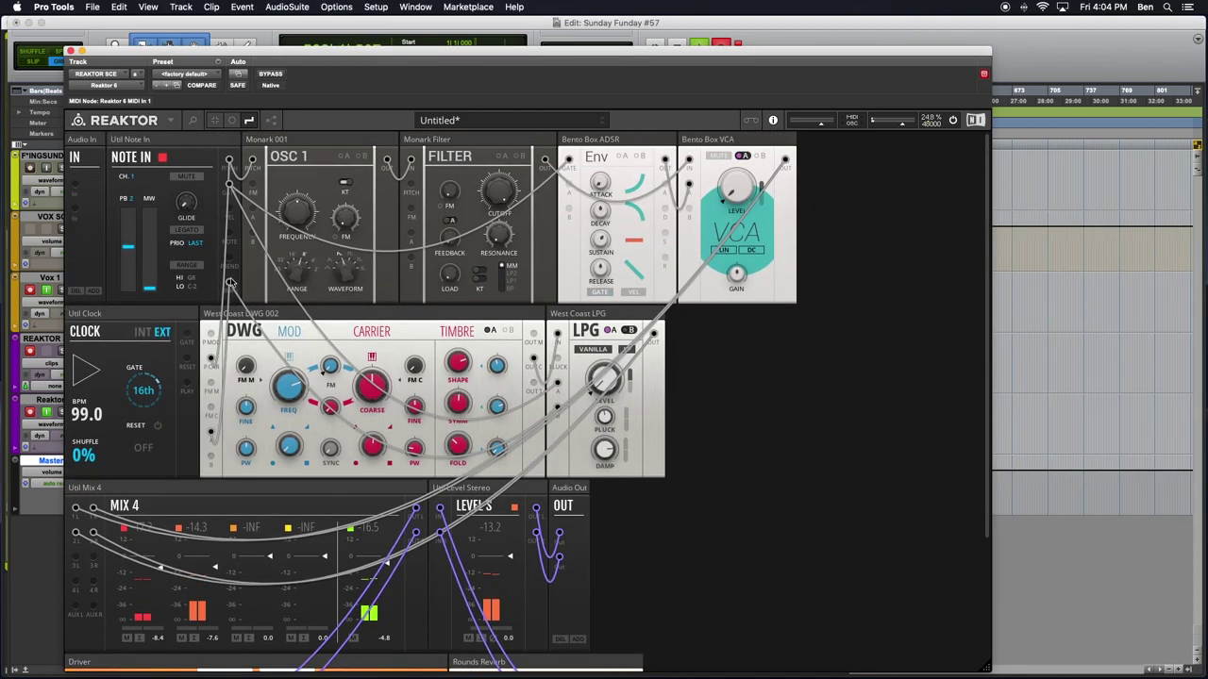
key(super+Tab)
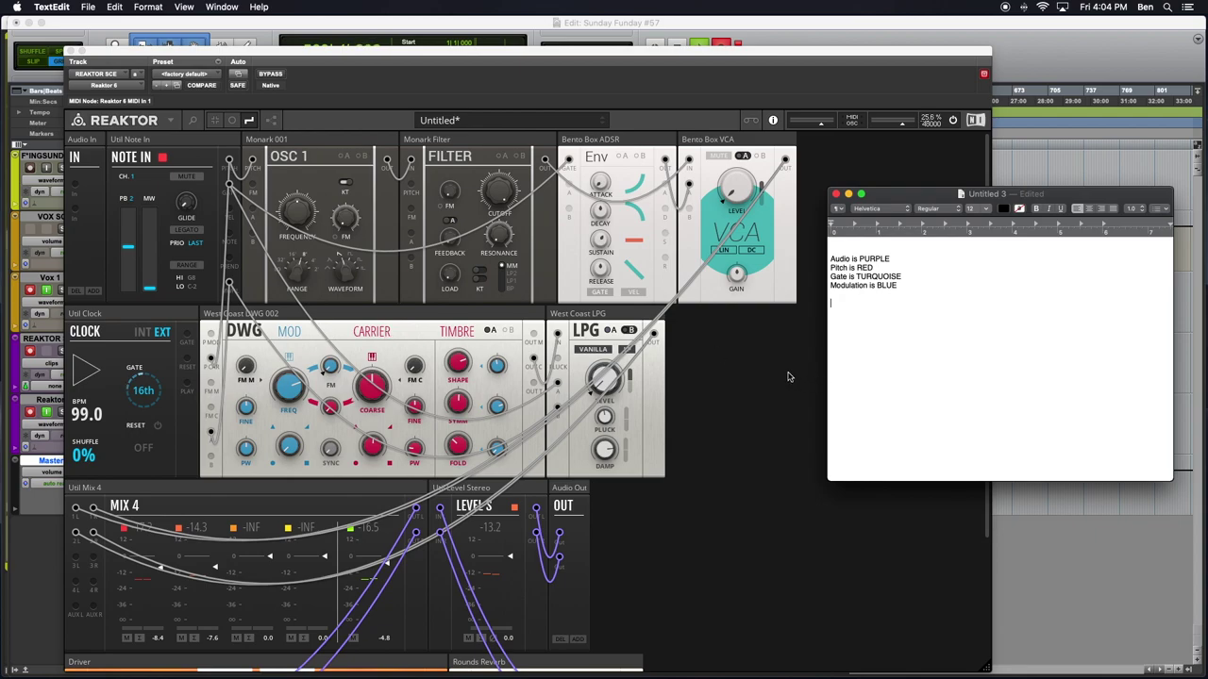
key(super+Tab)
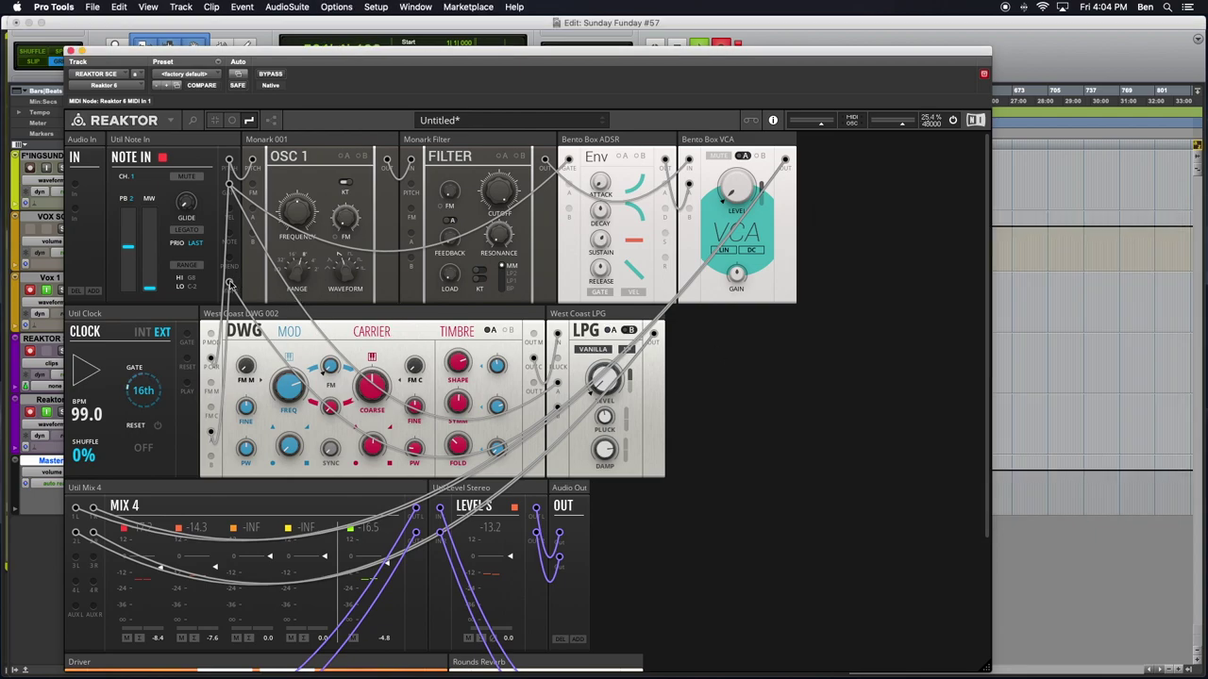
key(ctrl+Up)
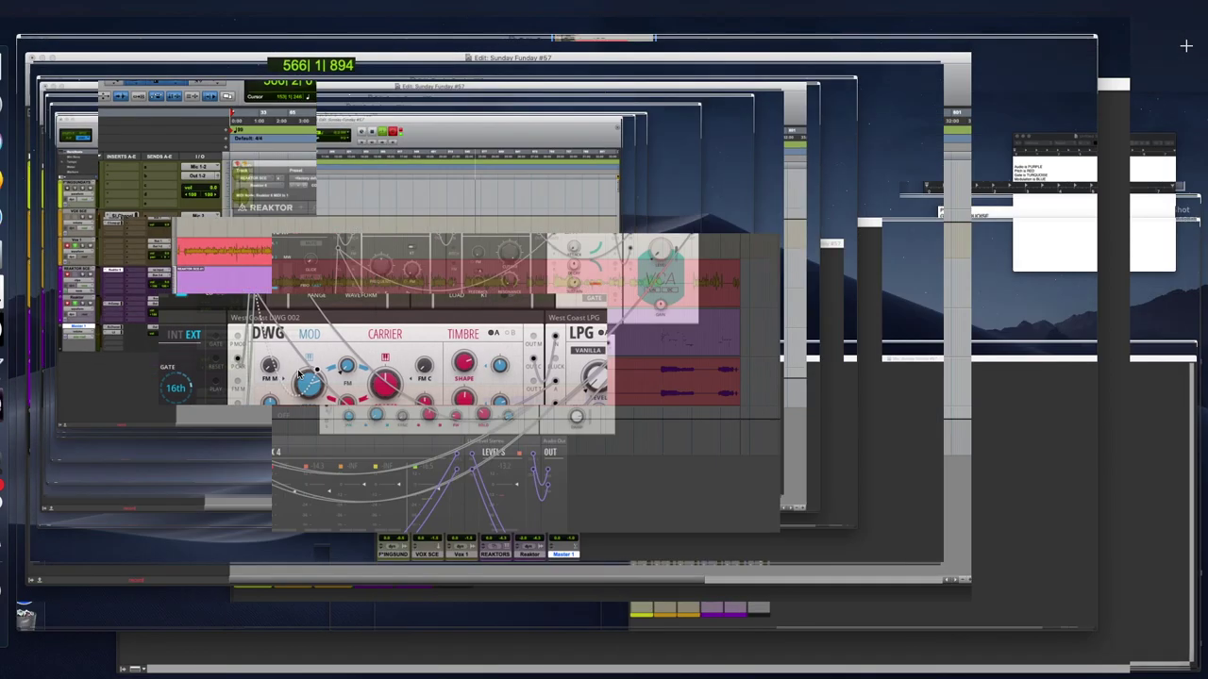
key(ctrl+Up)
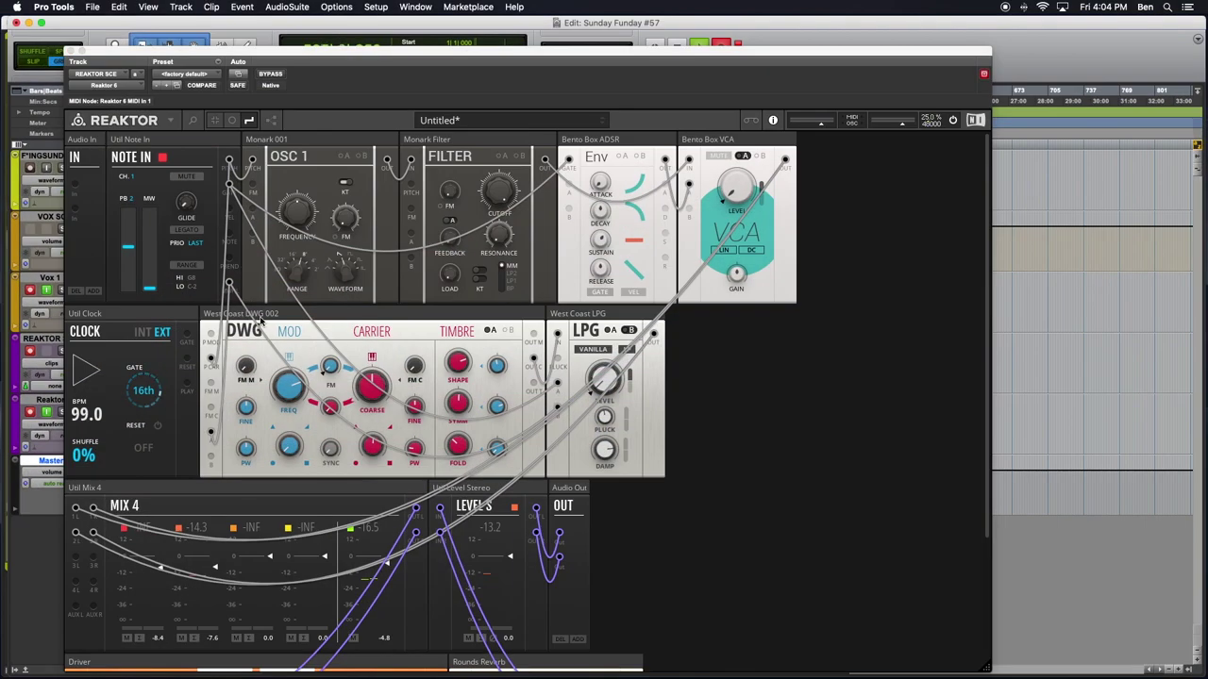
Patch Note In's lowest output to modulation input A of Rounds Reverb and color the wire teal.
scroll(260, 321, down, 5)
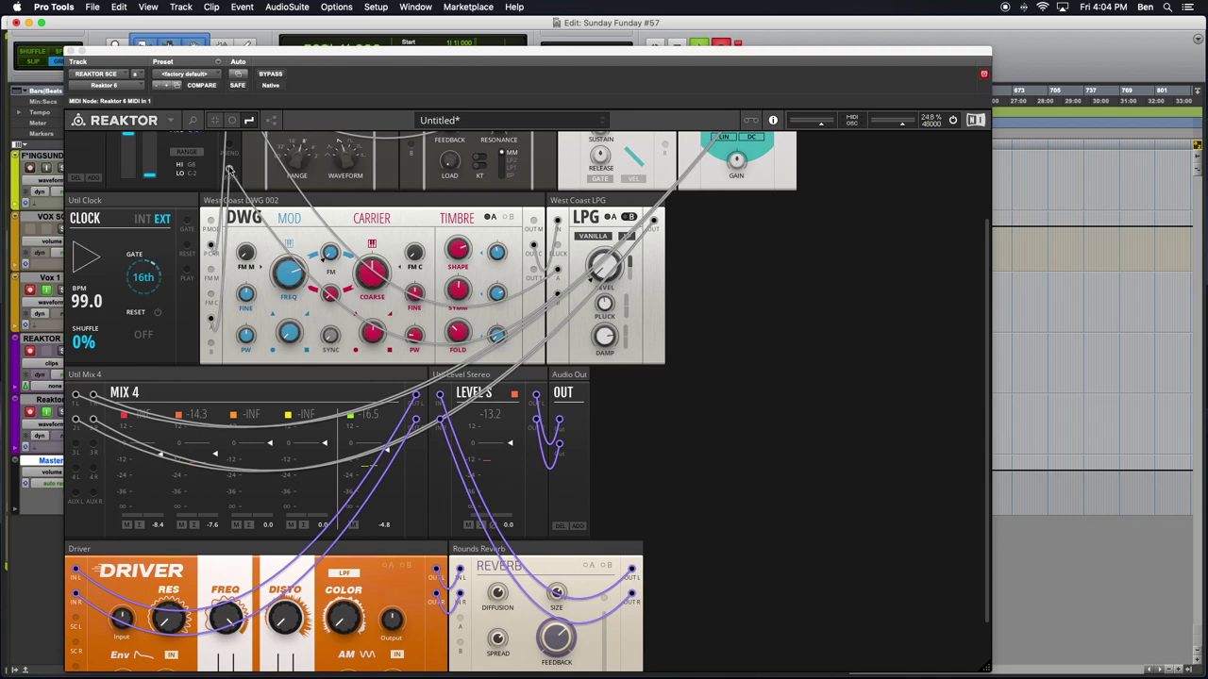
drag(228, 170, 463, 625)
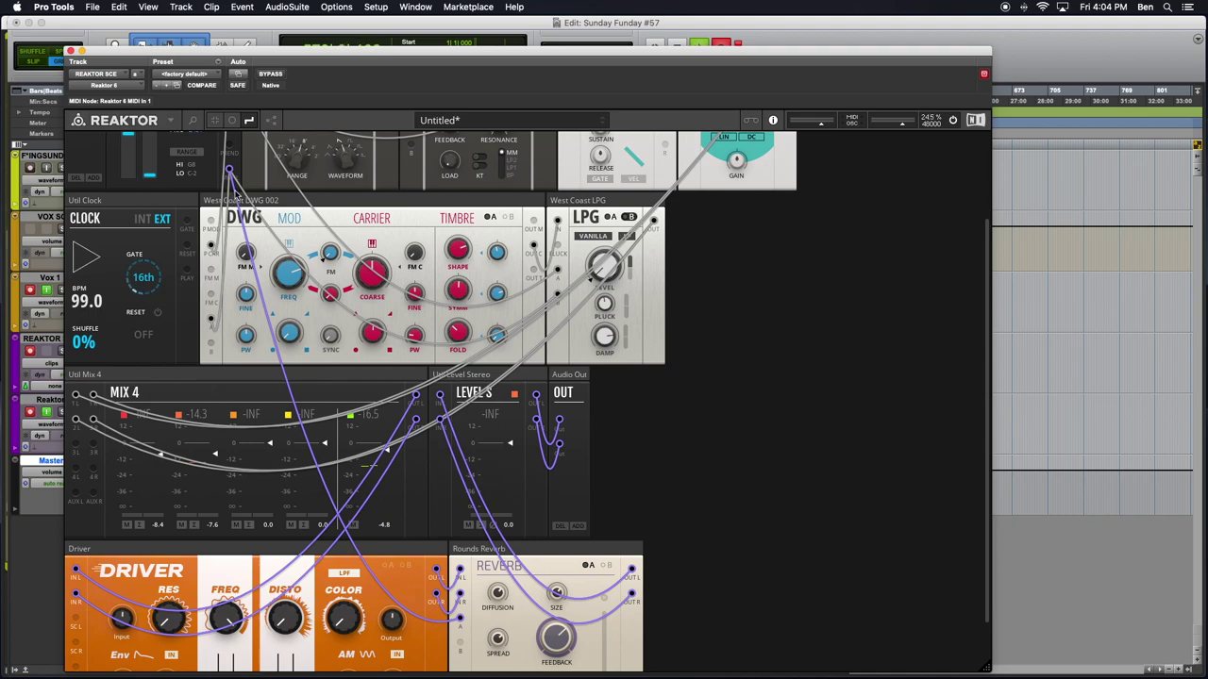
right_click(231, 188)
mouse_move(266, 194)
click(320, 260)
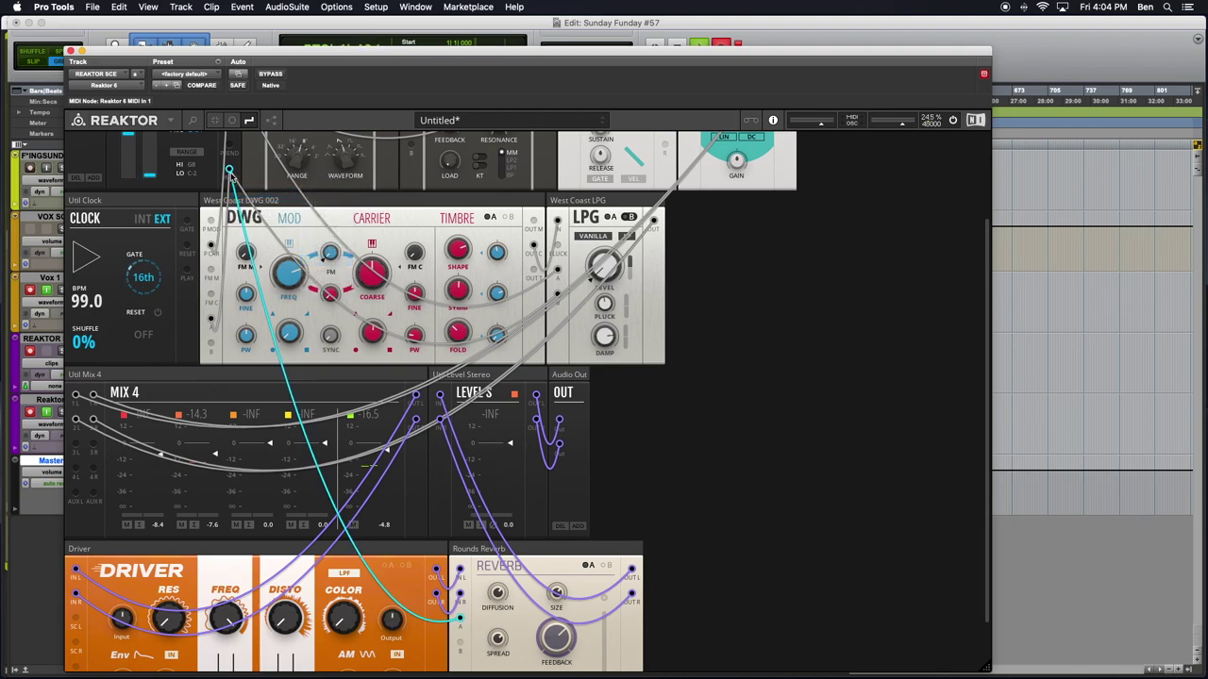
Color the Note In to Rounds Reverb modulation wire teal for comparison, and set it back to blue.
right_click(228, 173)
mouse_move(269, 174)
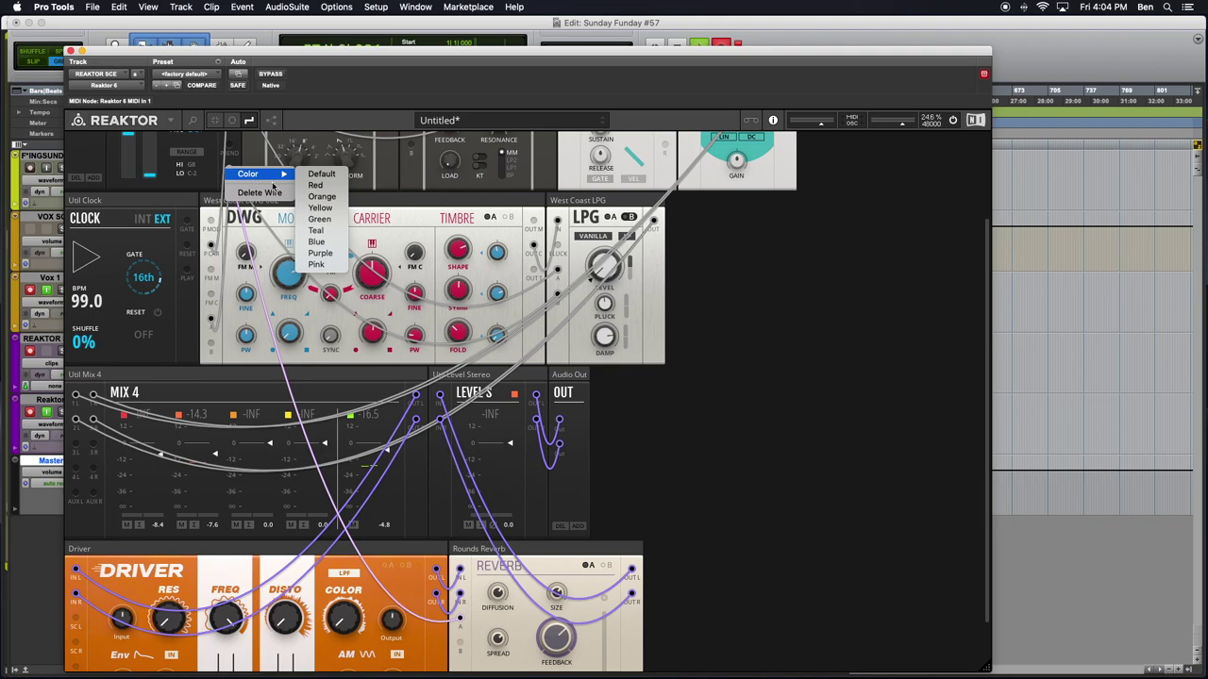
click(328, 232)
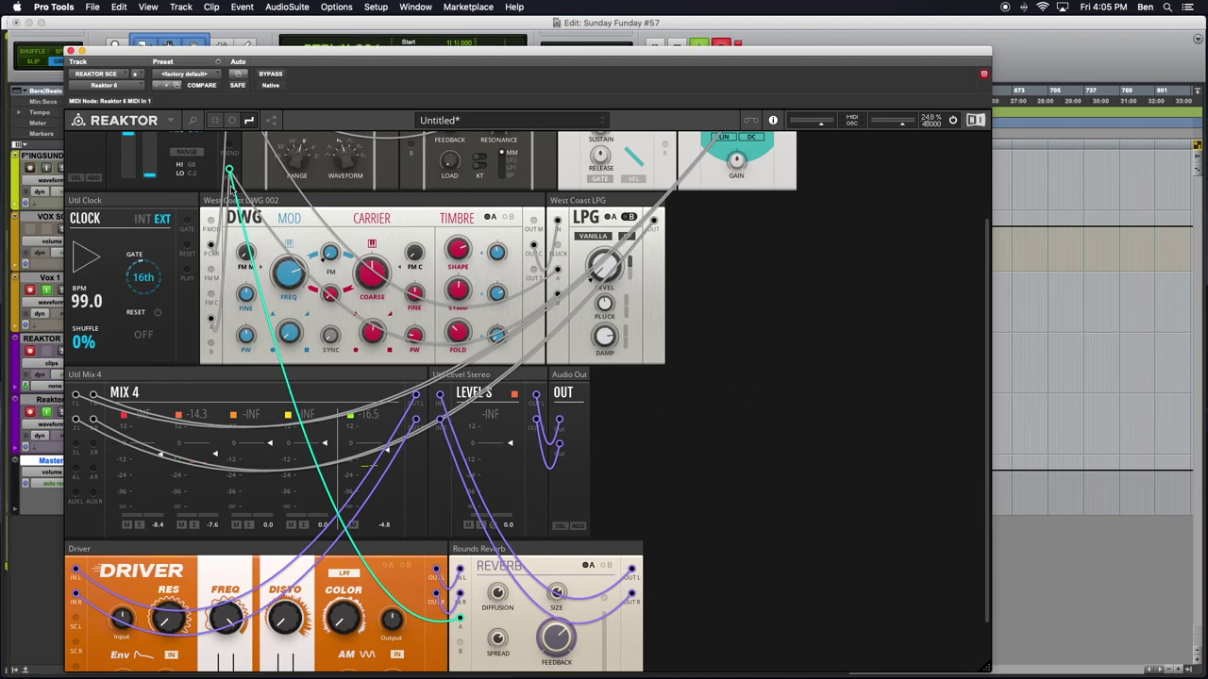
right_click(236, 196)
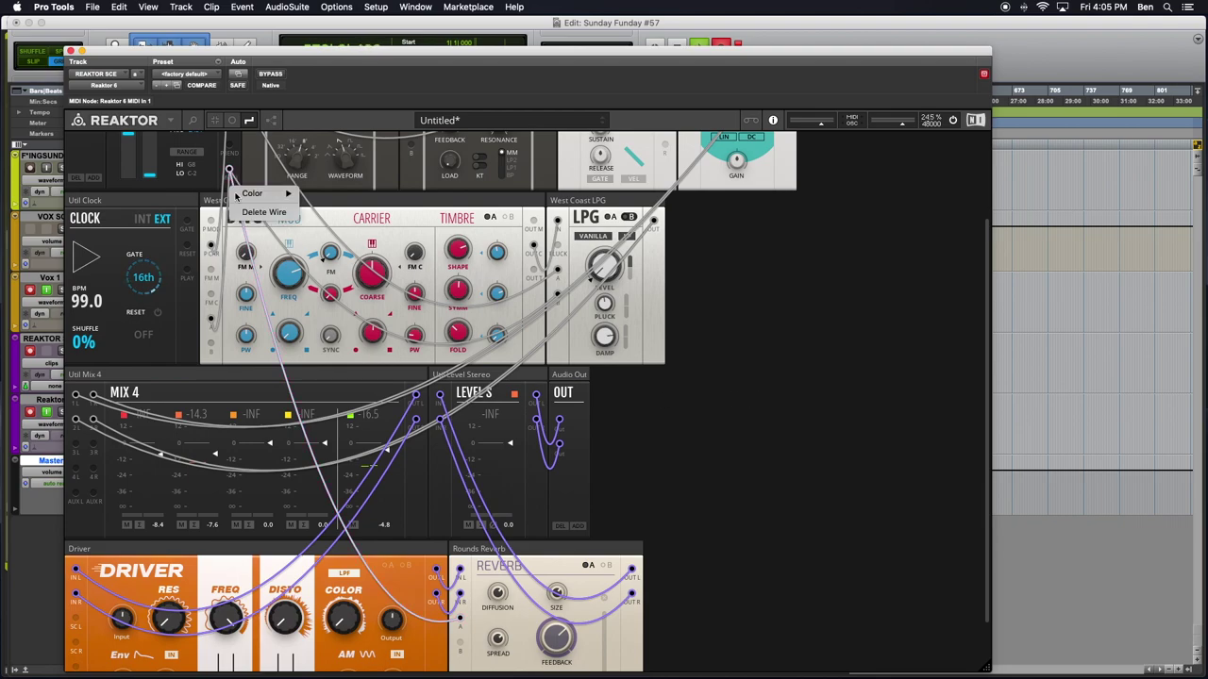
mouse_move(273, 194)
click(330, 261)
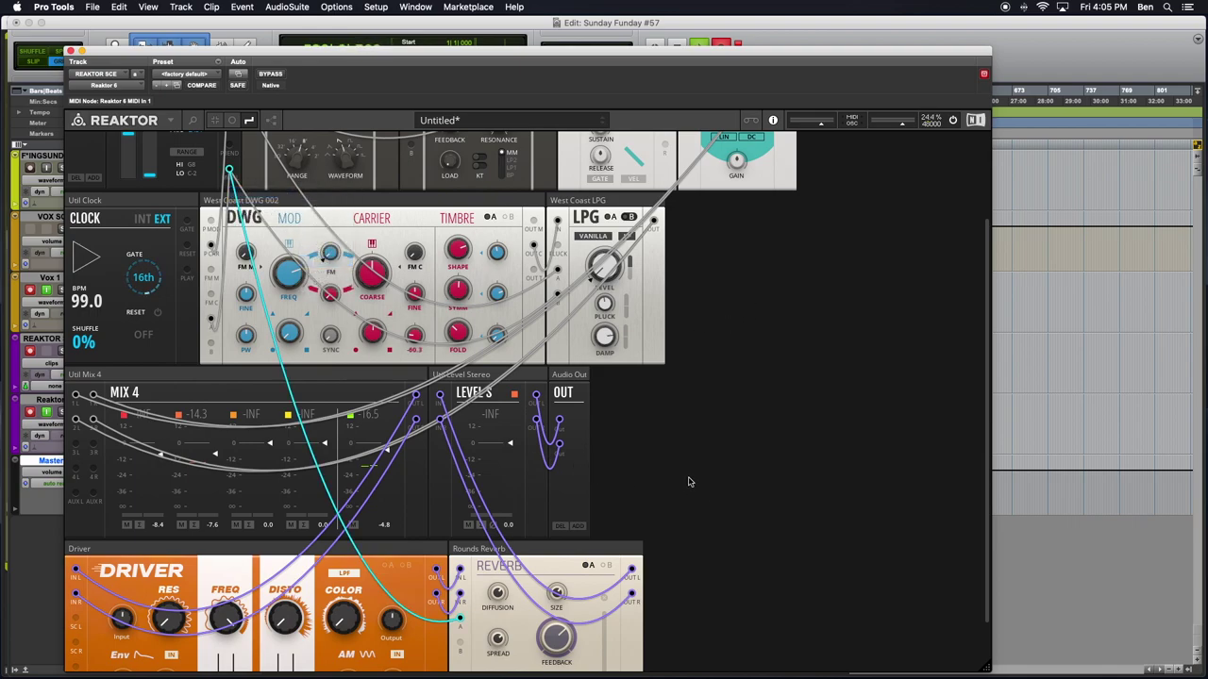
Show the modulation B and A assignments in Rounds Reverb, and use DWG modulation A on the carrier knob below Coarse.
click(600, 567)
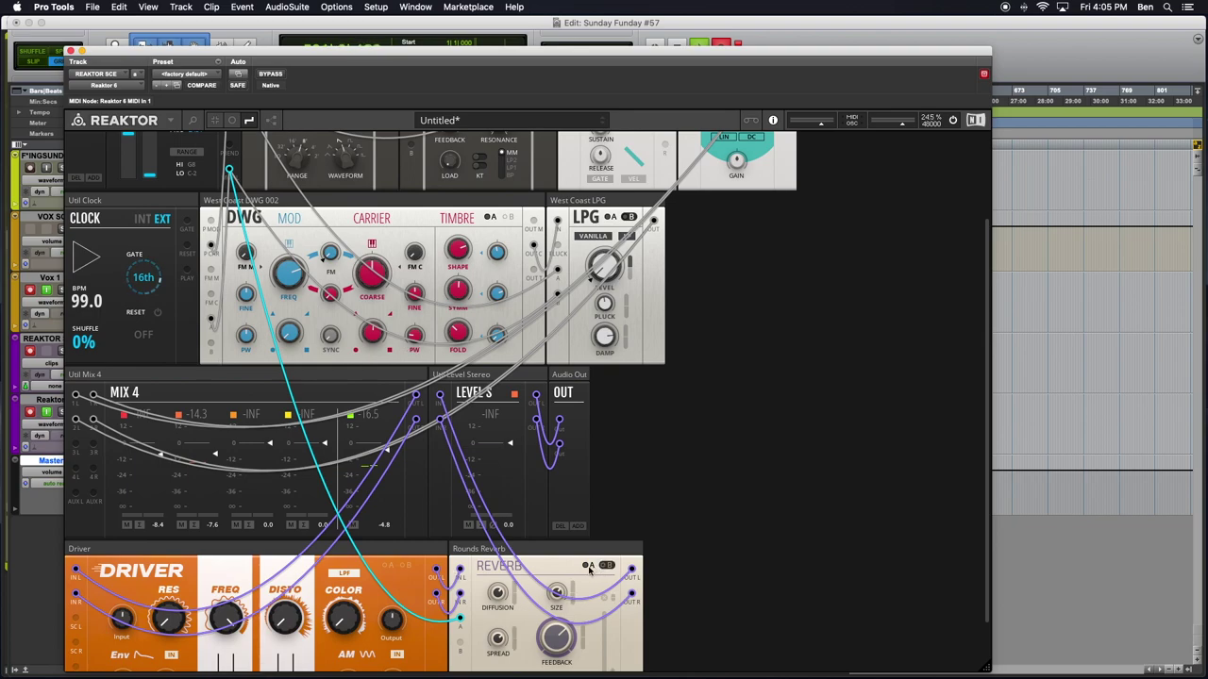
scroll(623, 645, down, 3)
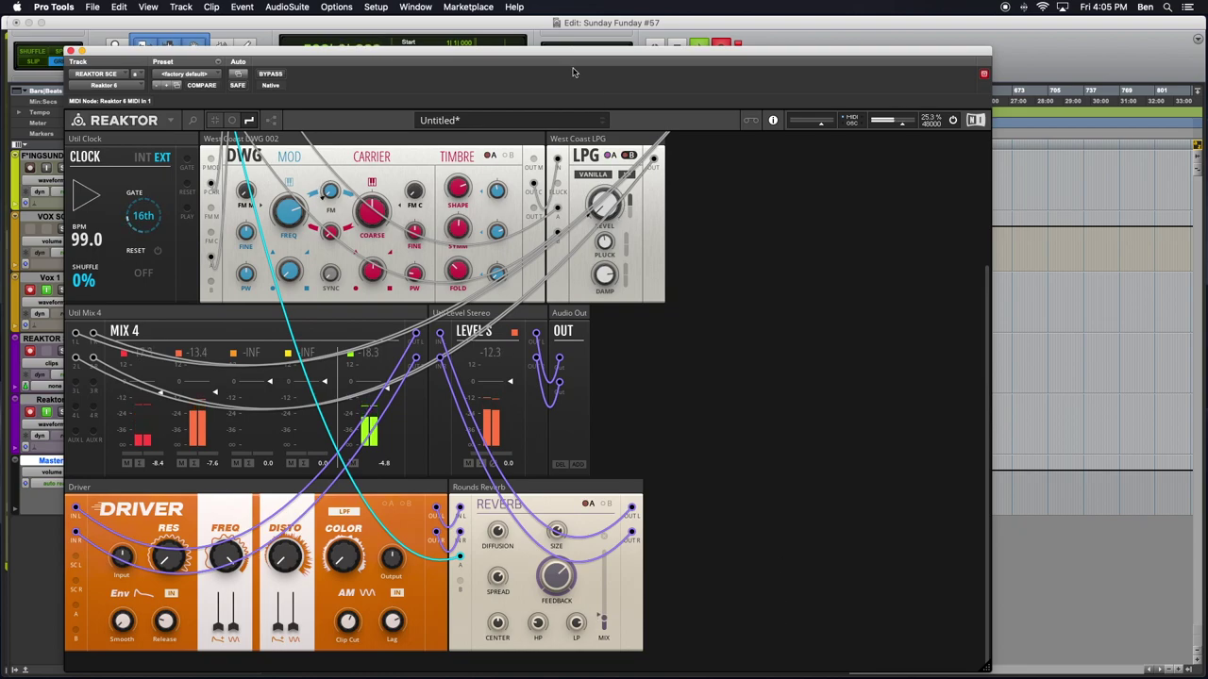
click(489, 156)
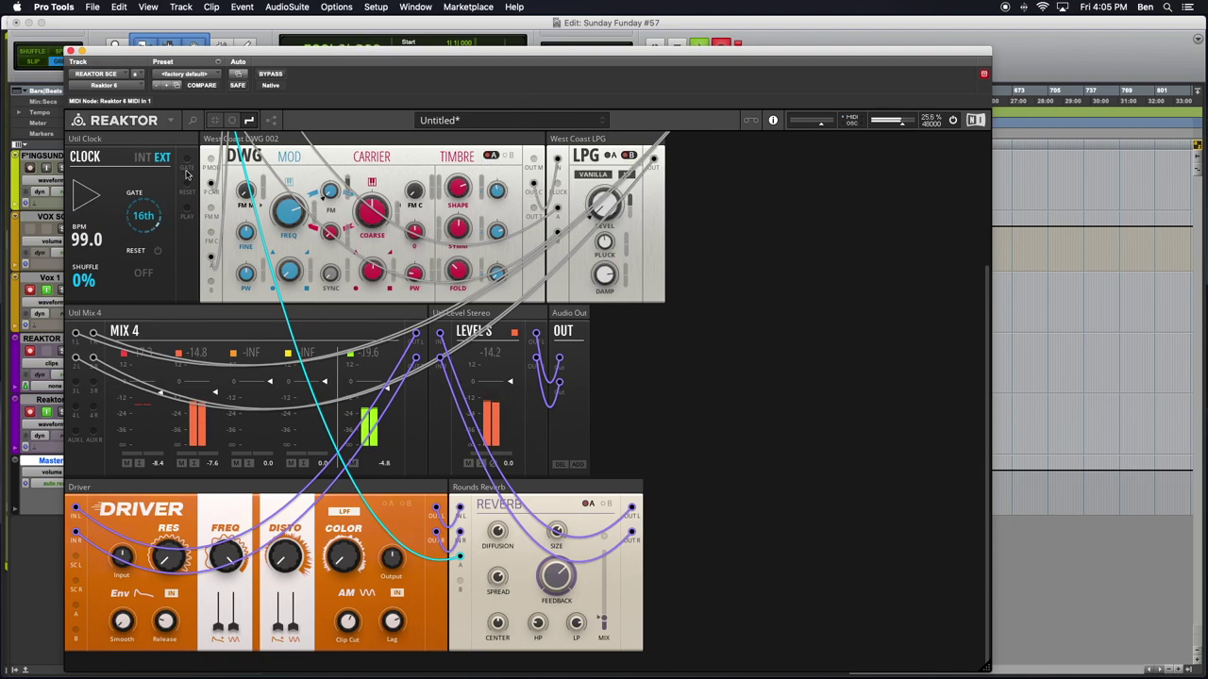
scroll(201, 300, up, 4)
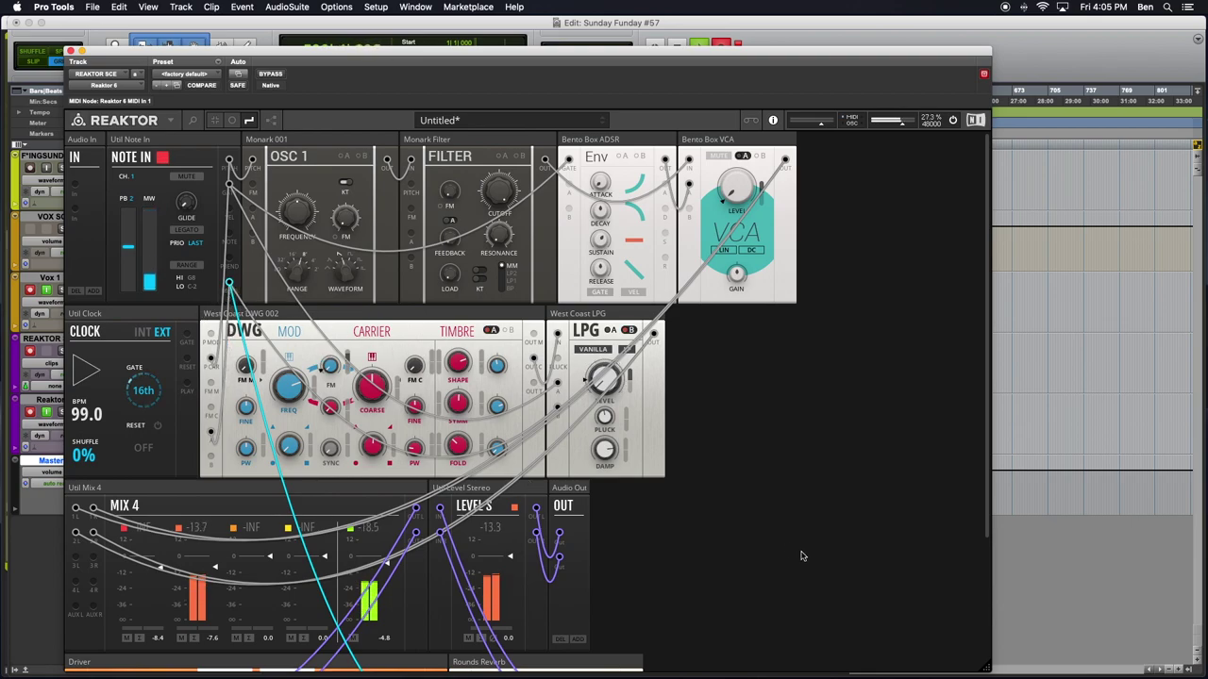
click(491, 331)
click(491, 330)
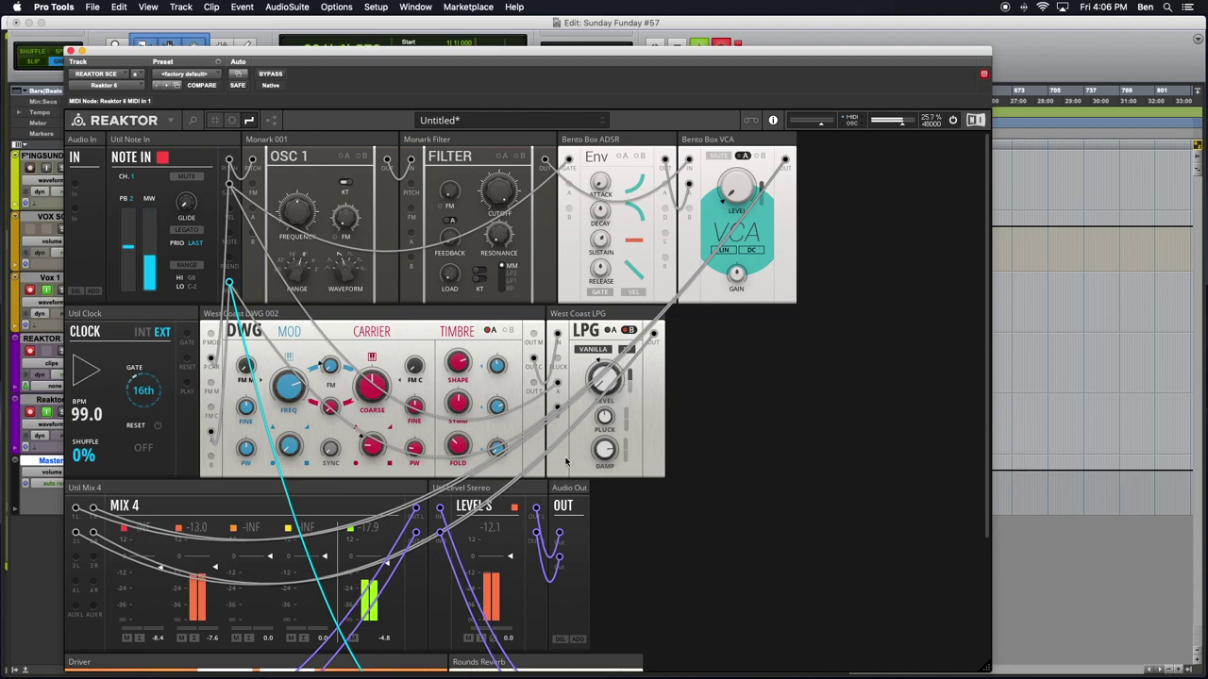
Color the wire from Note In into DWG's modulation input A blue.
scroll(436, 547, down, 5)
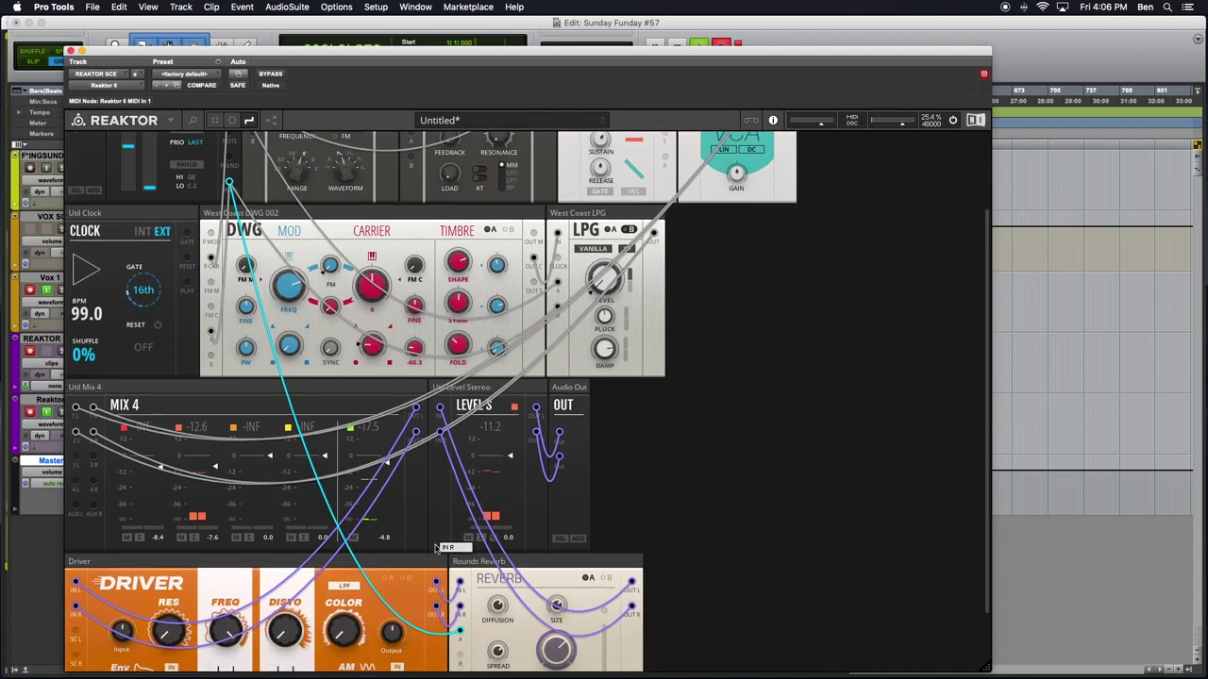
scroll(436, 547, up, 5)
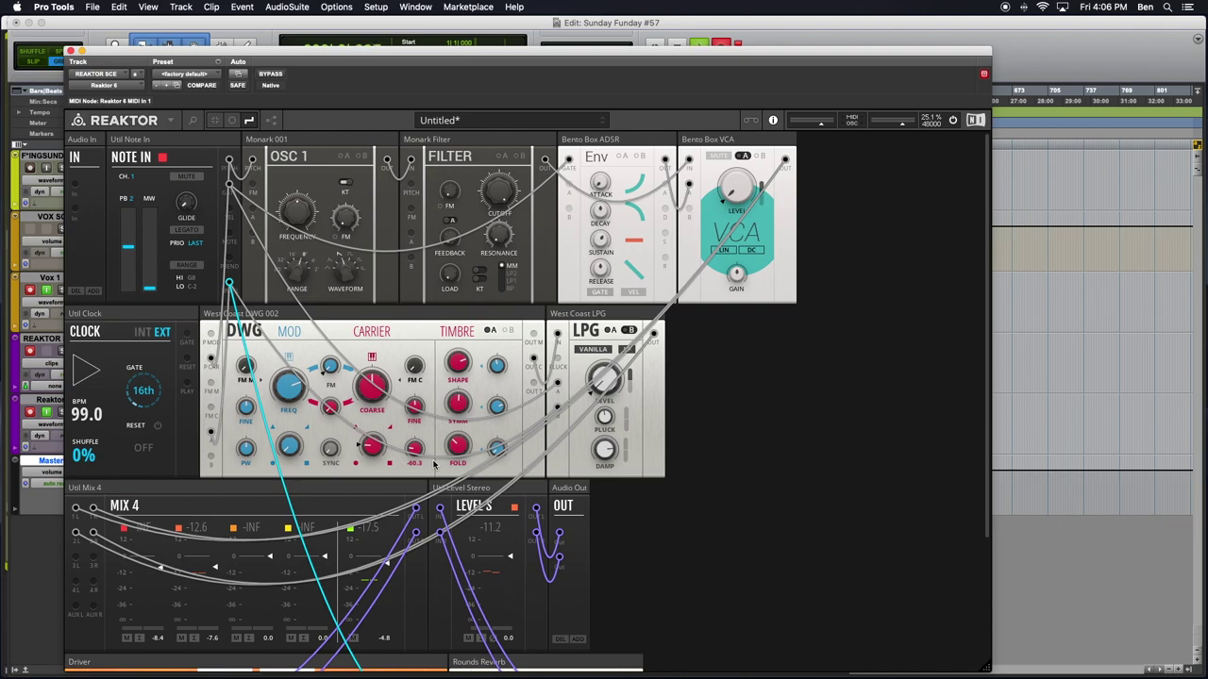
right_click(212, 436)
mouse_move(236, 438)
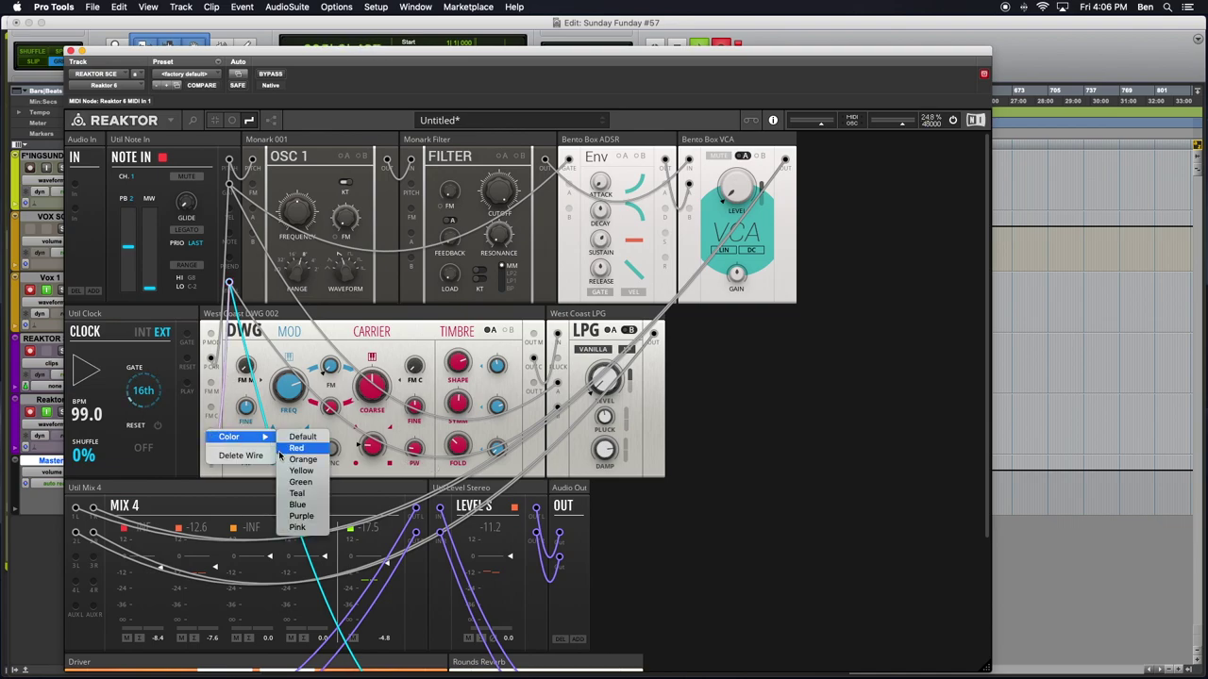
click(298, 505)
scroll(425, 406, down, 6)
scroll(519, 425, up, 6)
scroll(631, 449, down, 5)
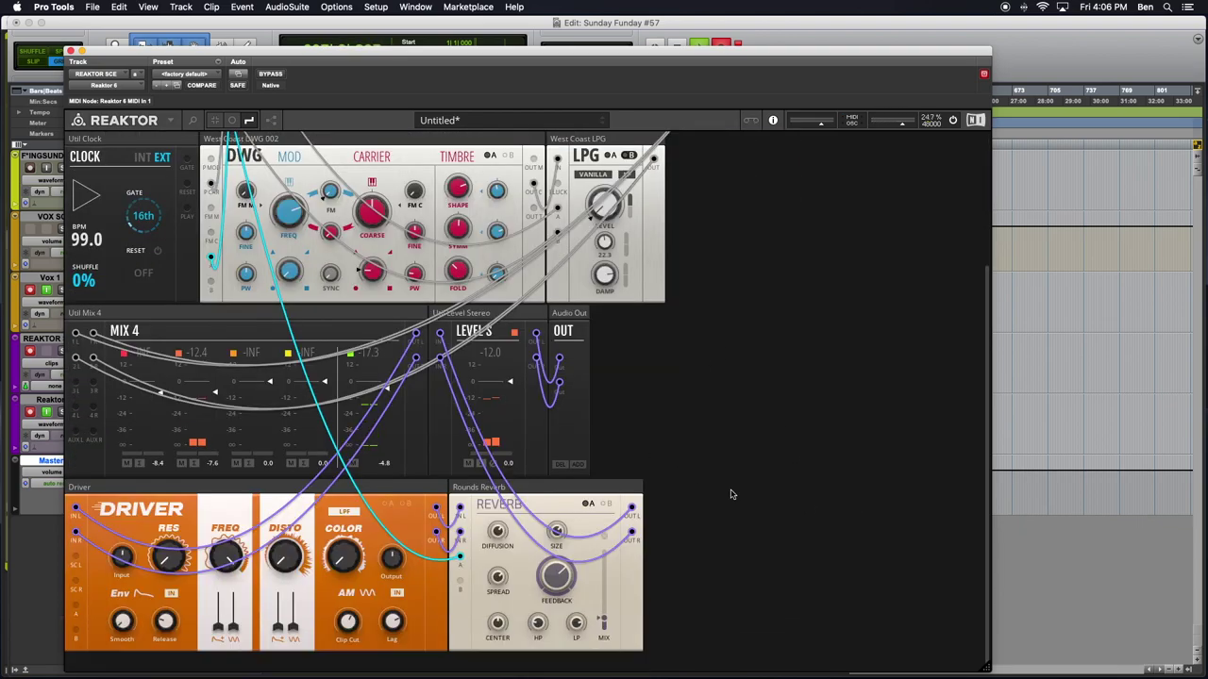
scroll(727, 494, up, 3)
scroll(732, 494, down, 3)
scroll(778, 501, up, 3)
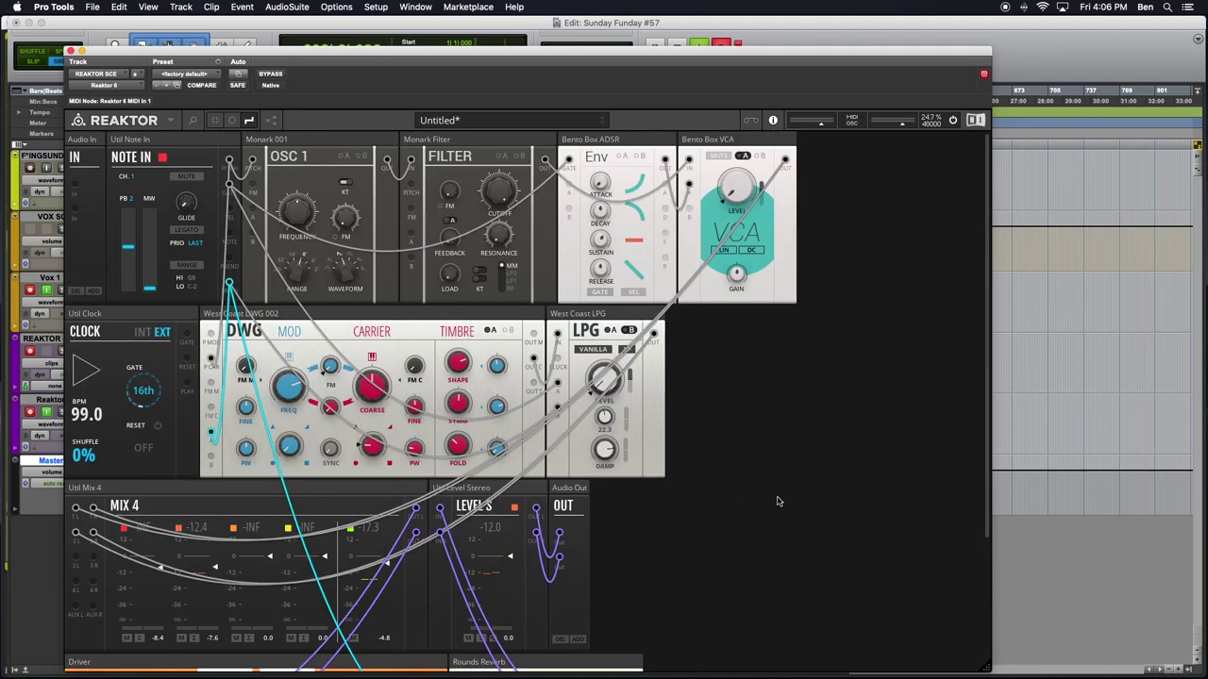
Lower the Rounds Reverb mix slightly, and adjust Driver's Freq, Disto modulation sliders and output level.
scroll(778, 501, down, 3)
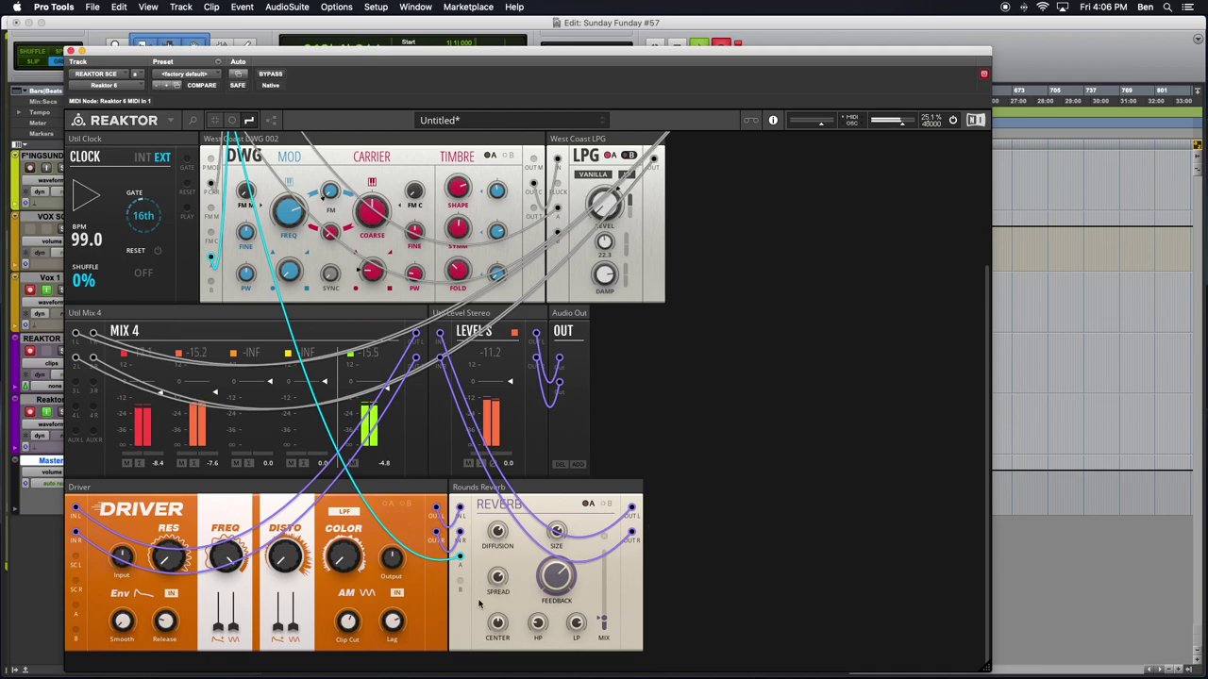
drag(607, 619, 606, 630)
drag(227, 582, 228, 400)
mouse_move(346, 624)
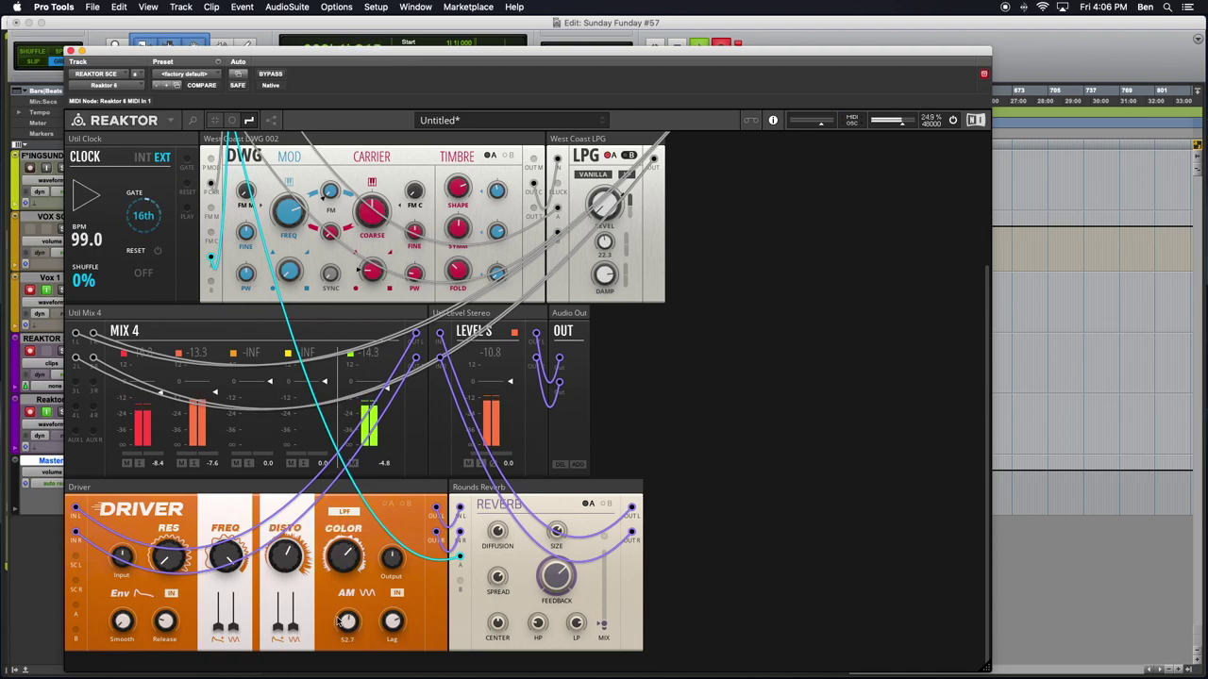
drag(279, 627, 364, 453)
drag(391, 568, 373, 533)
Audition Driver's Notch filter type, return it to LPF, and turn up Color.
click(344, 511)
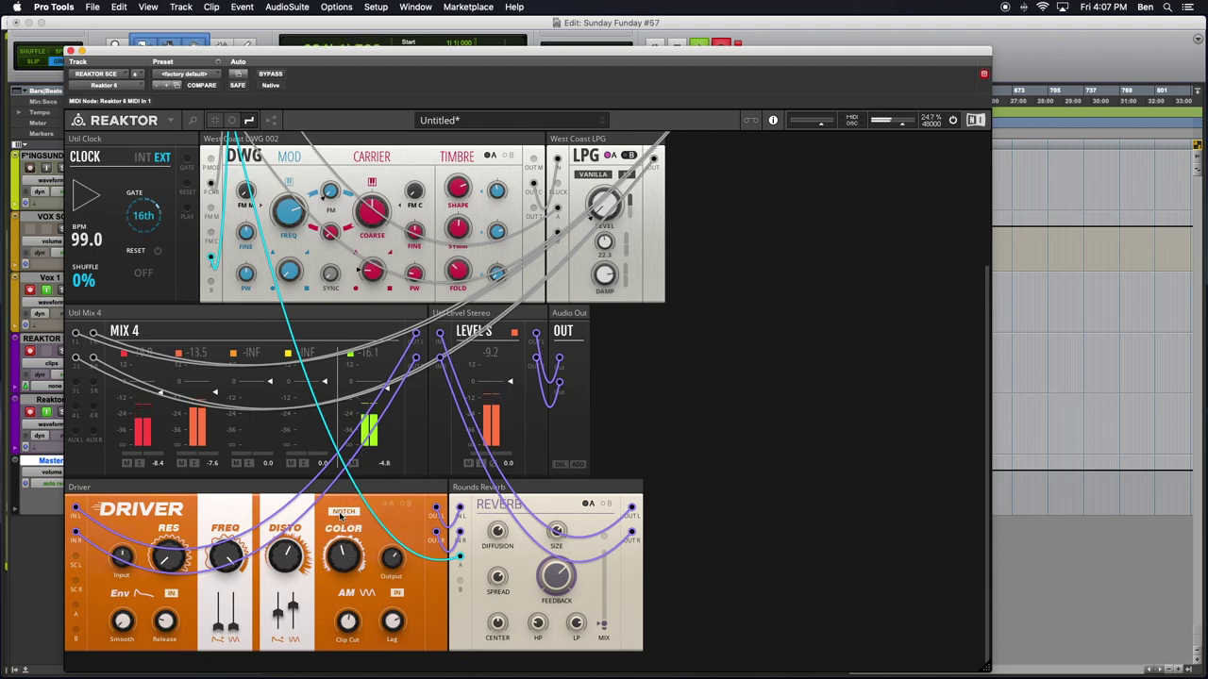
click(343, 511)
drag(345, 556, 369, 492)
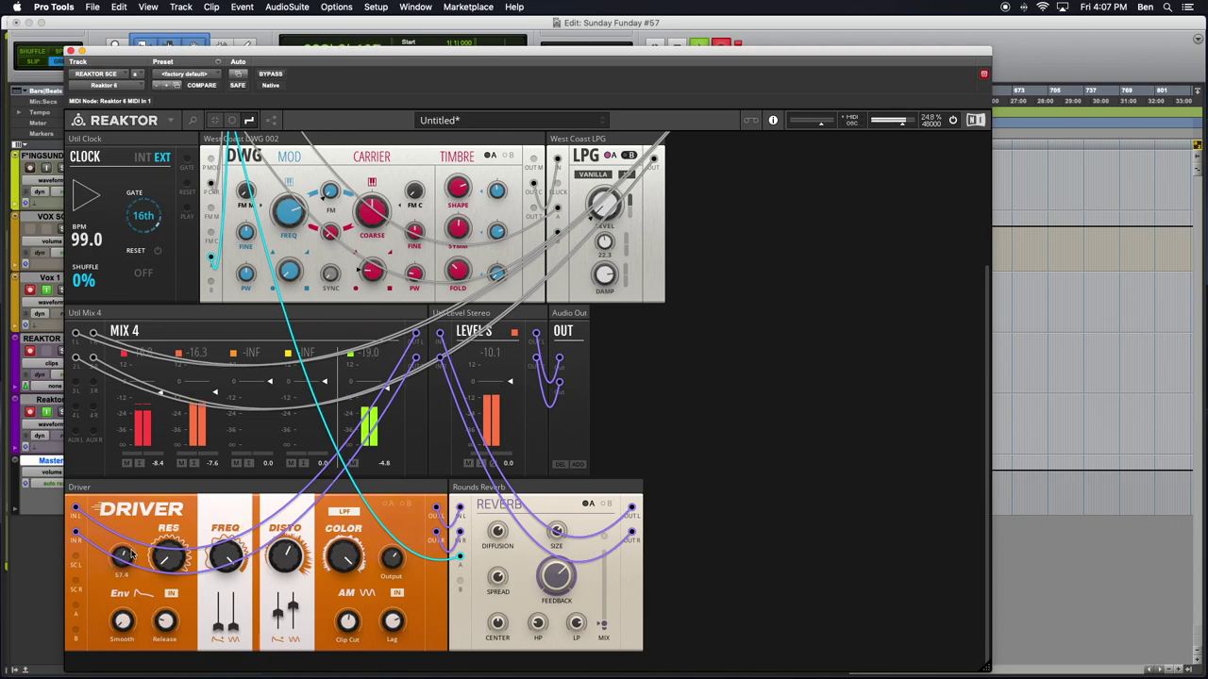
Raise Driver's Res above 30.9 and sweep its Freq down to about 129 Hz.
drag(175, 562, 142, 488)
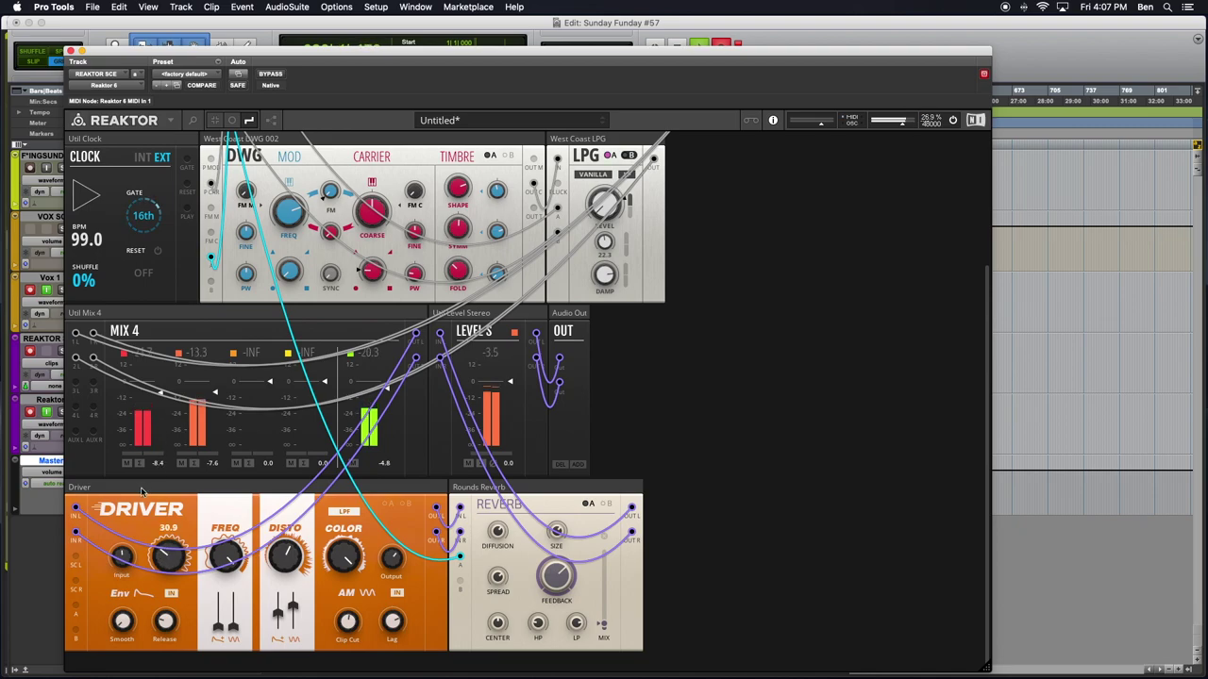
mouse_move(174, 566)
mouse_down()
mouse_move(166, 555)
mouse_move(158, 567)
mouse_up()
double_click(161, 564)
drag(227, 557, 215, 612)
drag(227, 555, 213, 675)
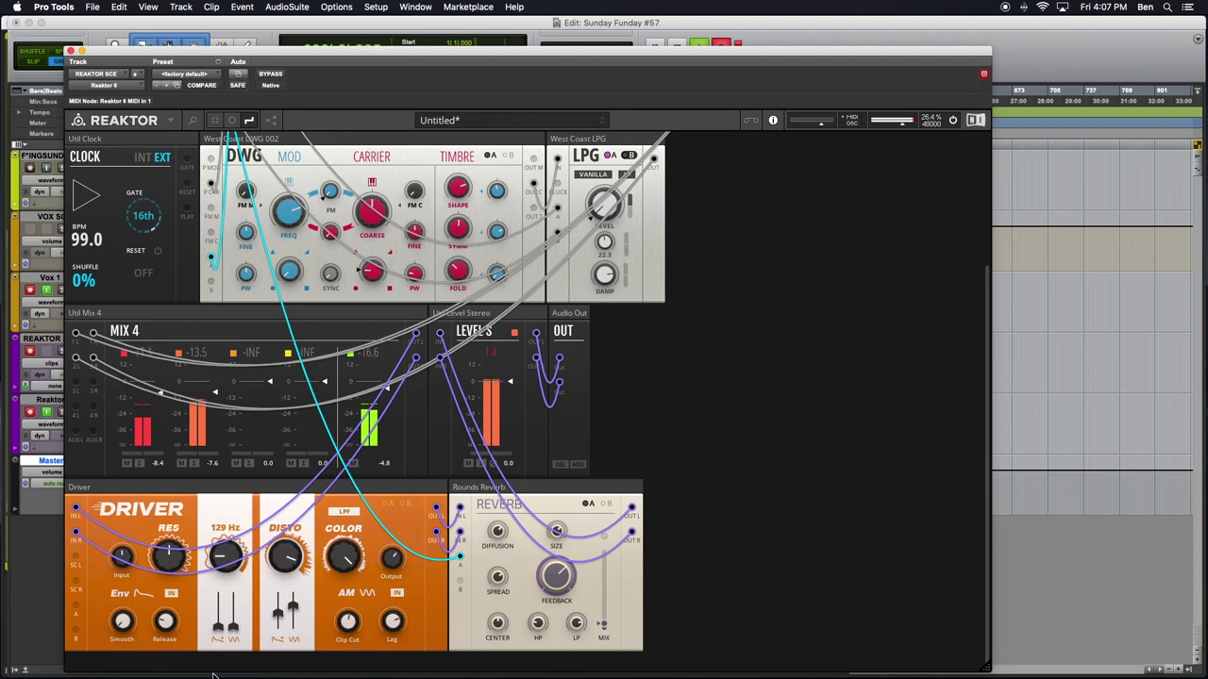
Adjust Driver's Disto amount and lower its Color below 45.5.
drag(215, 583, 279, 554)
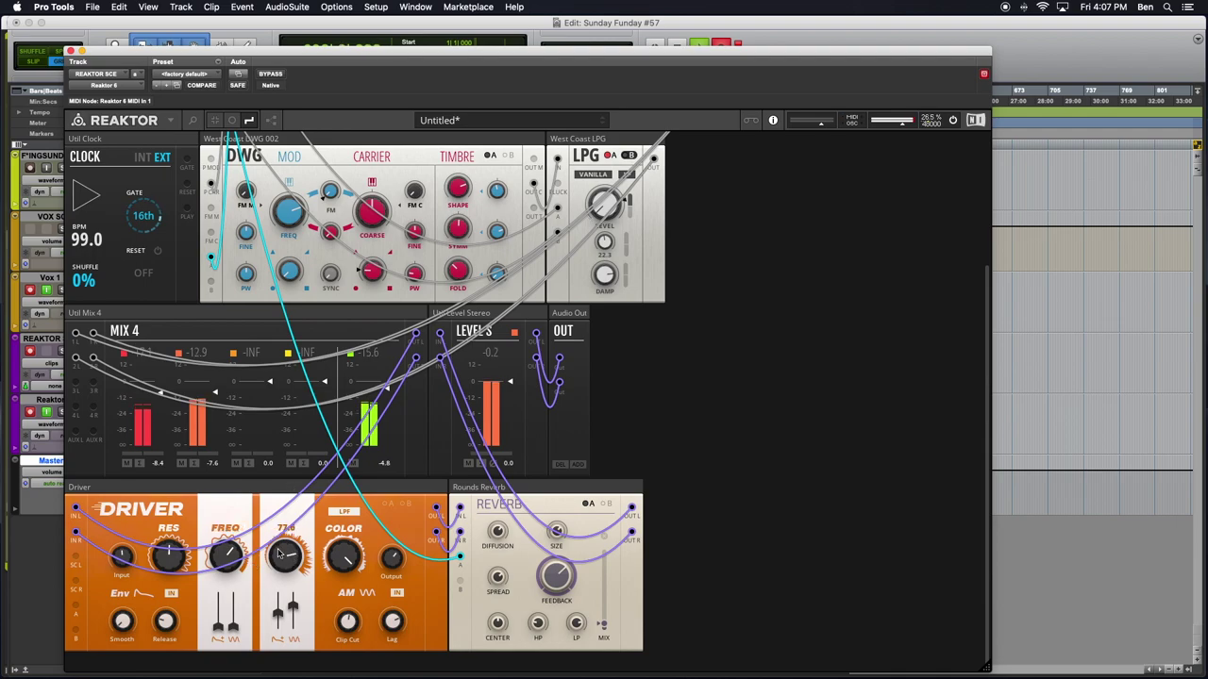
drag(344, 579, 330, 608)
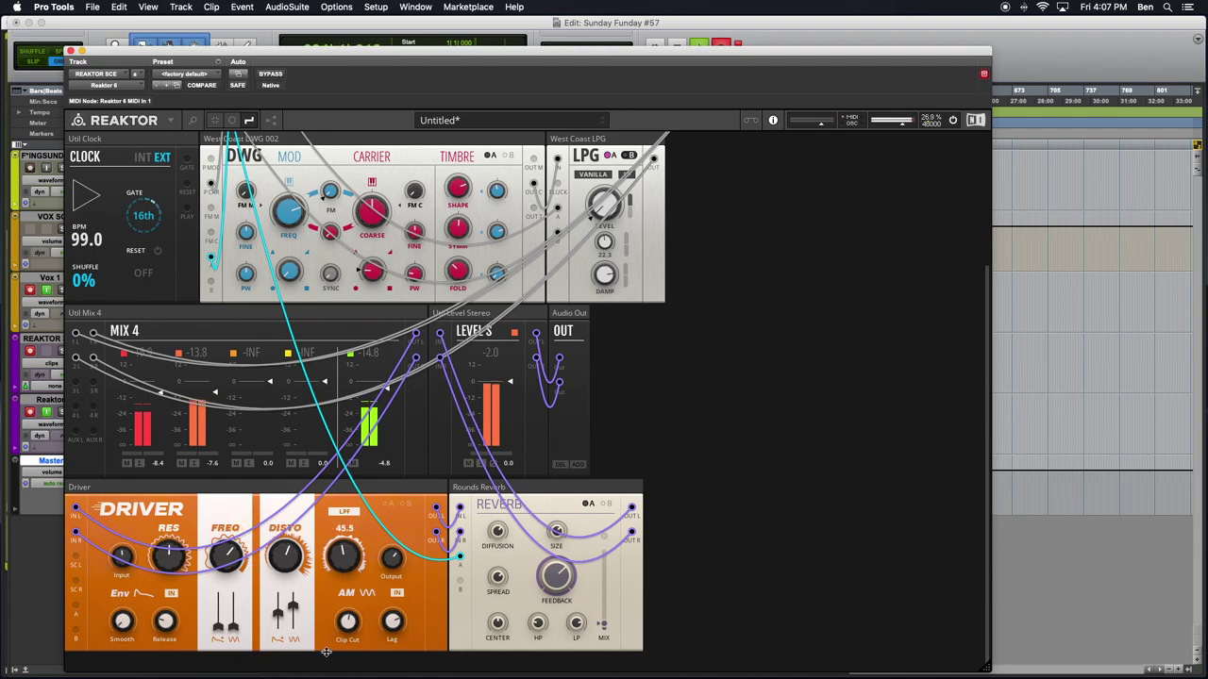
drag(350, 564, 329, 595)
Raise Driver's Res to about 71.8 and readjust its Freq.
mouse_move(145, 530)
mouse_down()
mouse_move(177, 676)
mouse_move(161, 585)
mouse_move(164, 495)
mouse_move(144, 639)
mouse_move(162, 525)
mouse_up()
drag(138, 634, 155, 541)
drag(170, 595, 149, 472)
drag(227, 557, 154, 593)
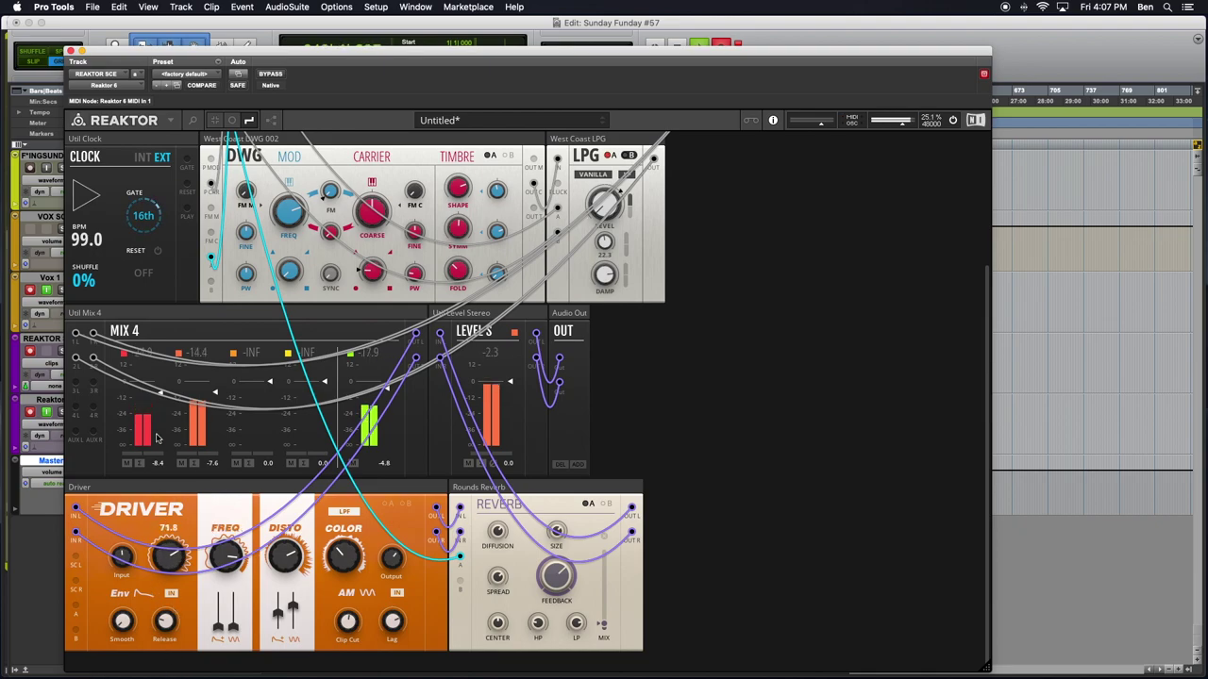
Patch Note In's lowest output to Driver's modulation input A with a blue wire, and adjust Driver's Freq.
scroll(126, 567, up, 2)
scroll(126, 567, up, 4)
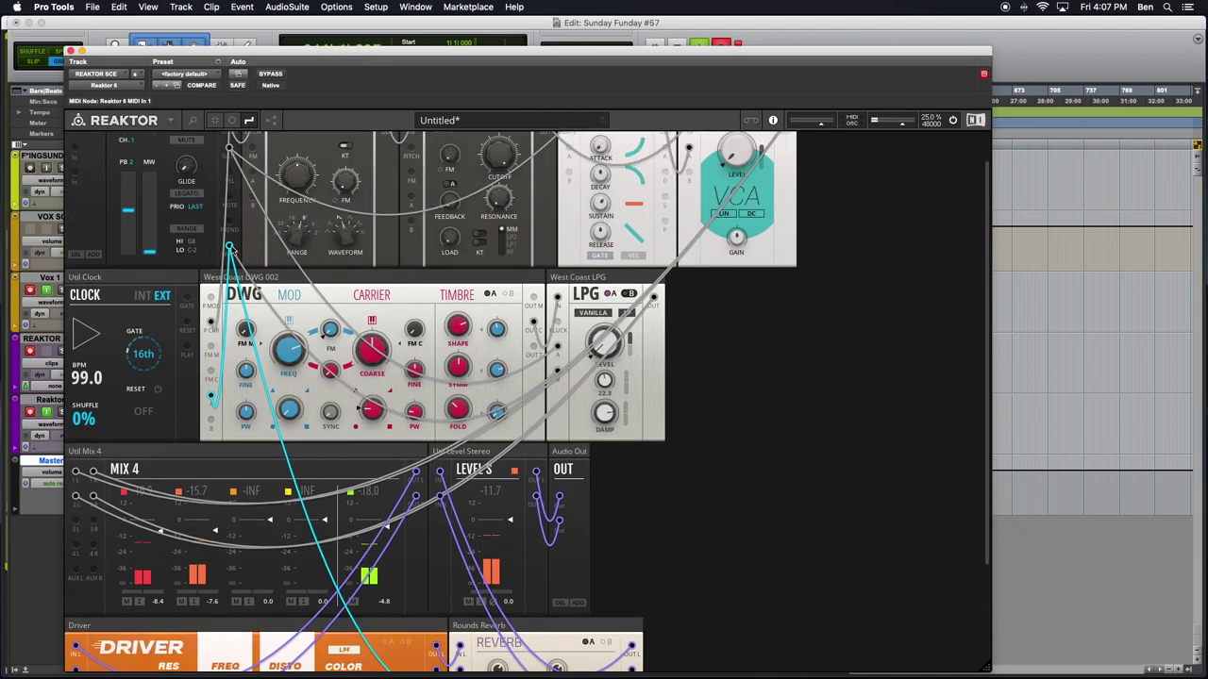
scroll(234, 253, down, 4)
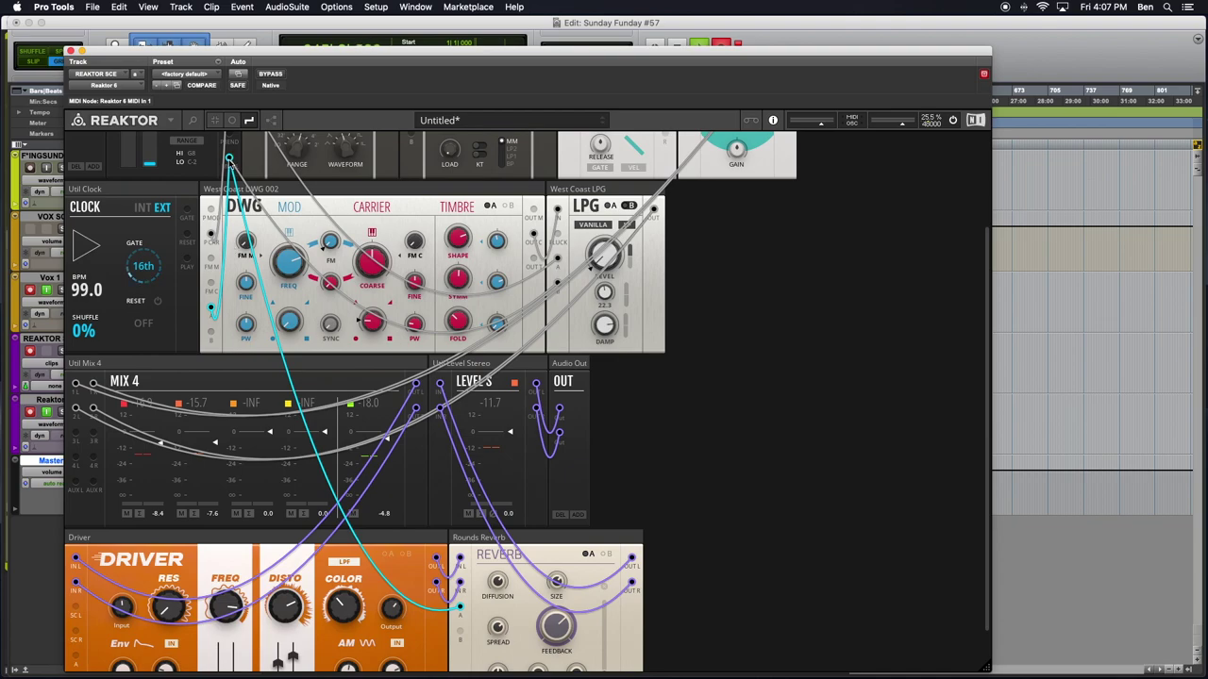
drag(229, 160, 75, 655)
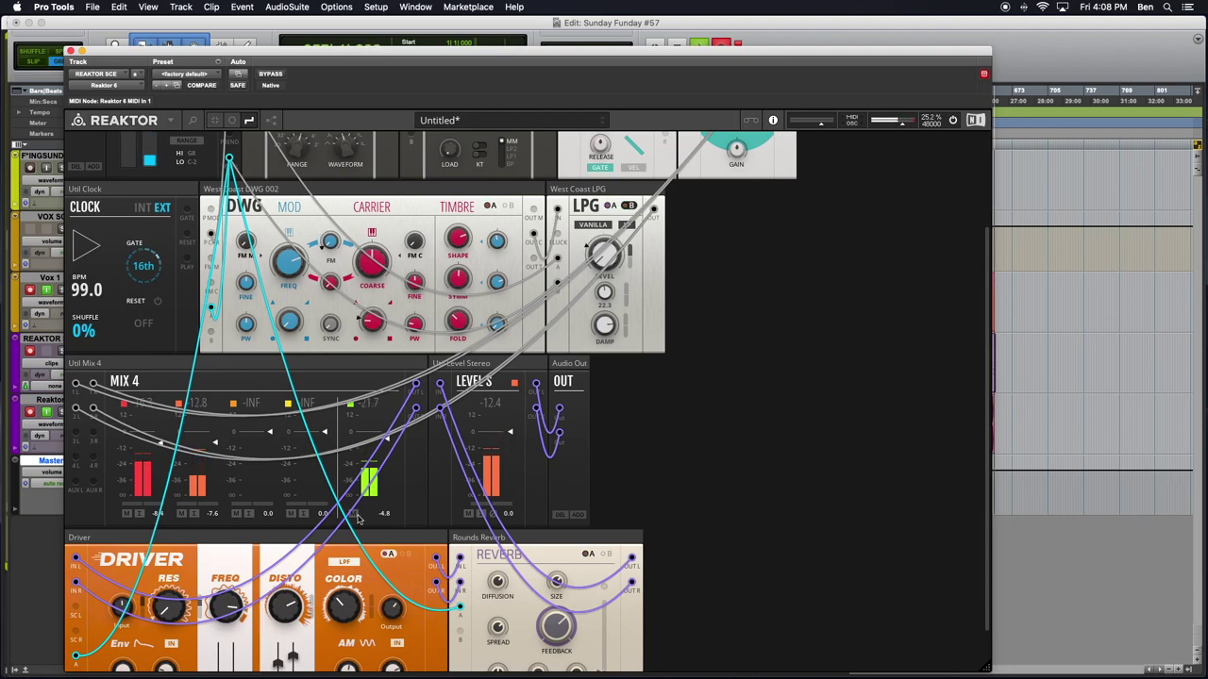
scroll(358, 518, down, 2)
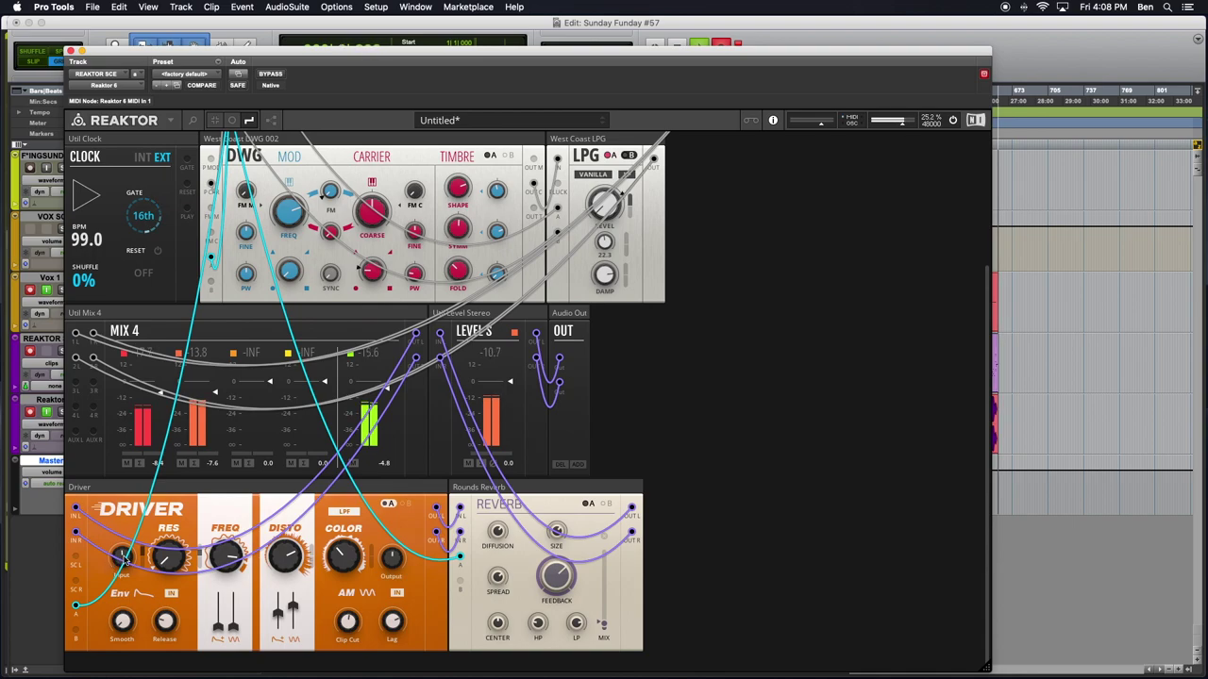
drag(226, 557, 217, 564)
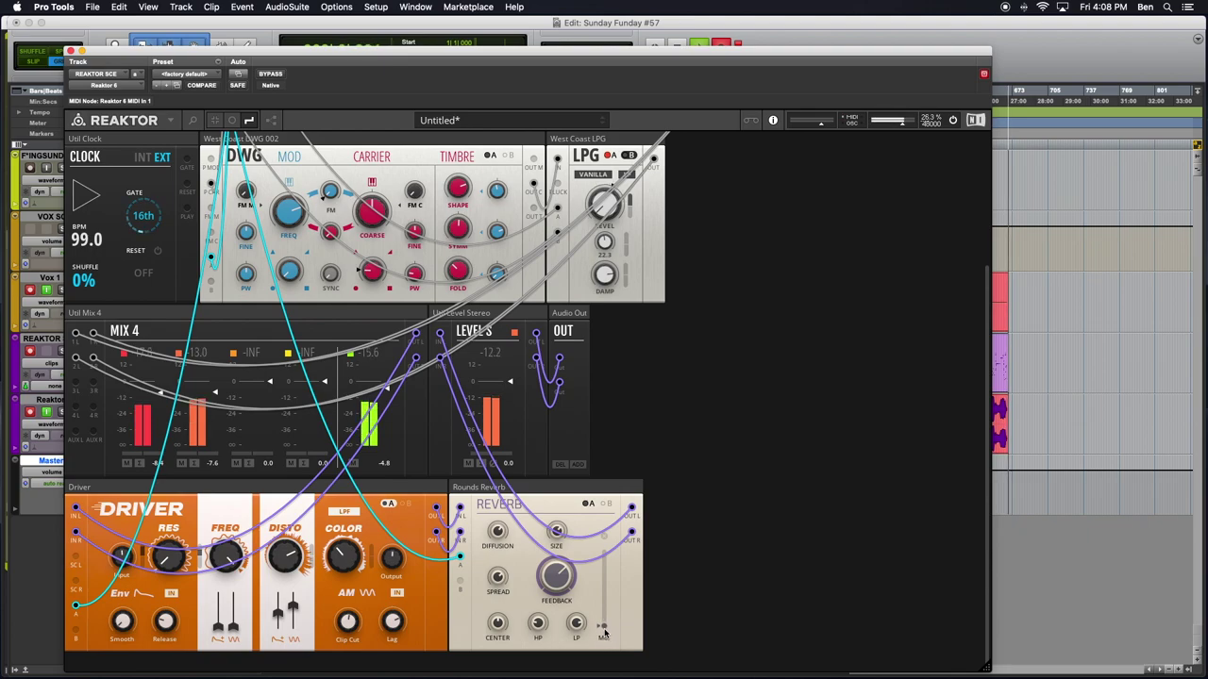
Assign modulation A to the Rounds Reverb mix and audition it with the mod wheel.
scroll(605, 628, down, 2)
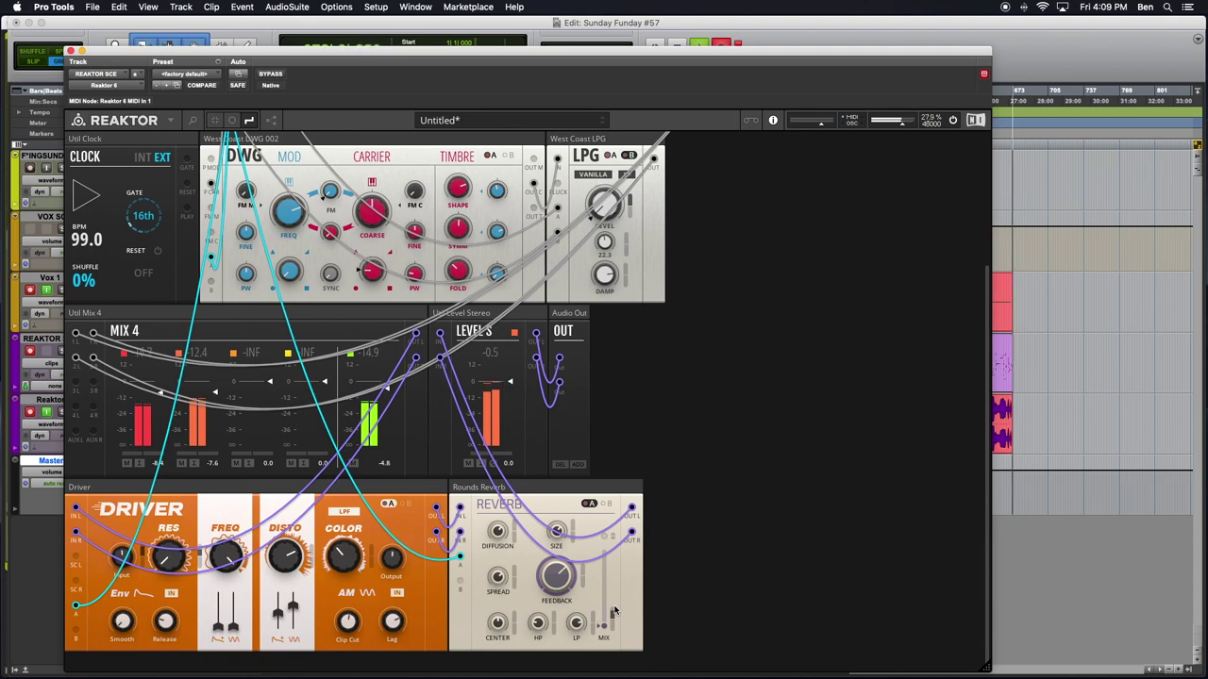
scroll(614, 611, up, 3)
scroll(614, 611, up, 1)
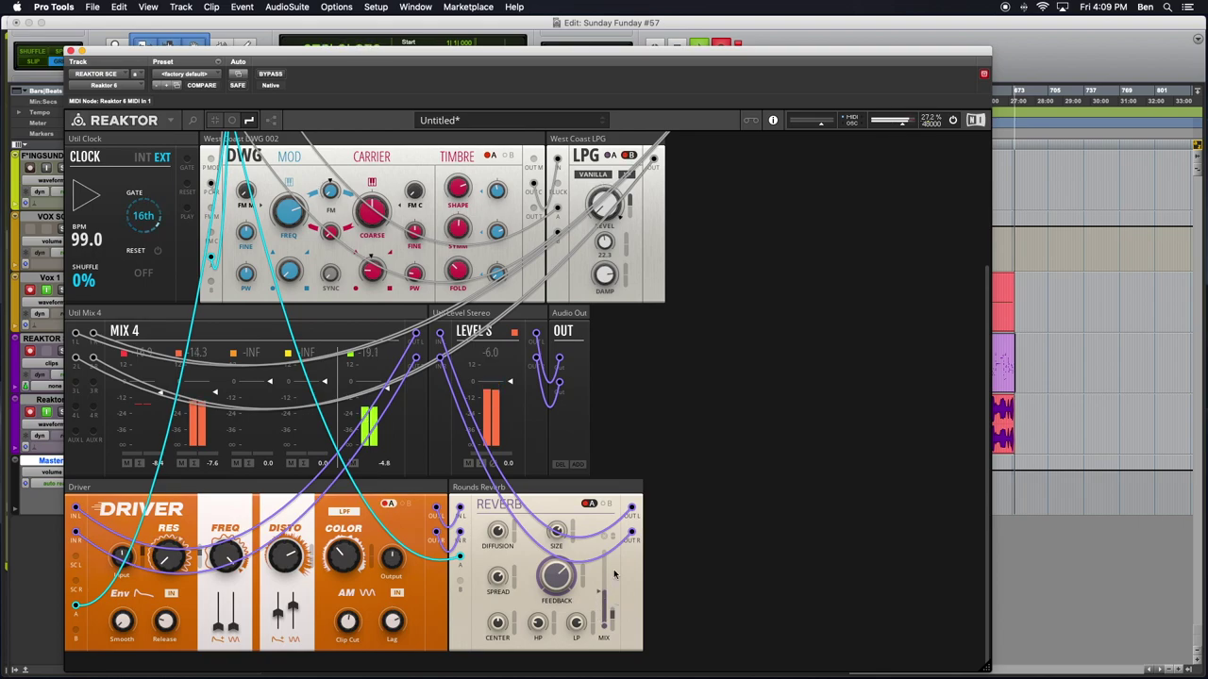
scroll(650, 246, up, 1)
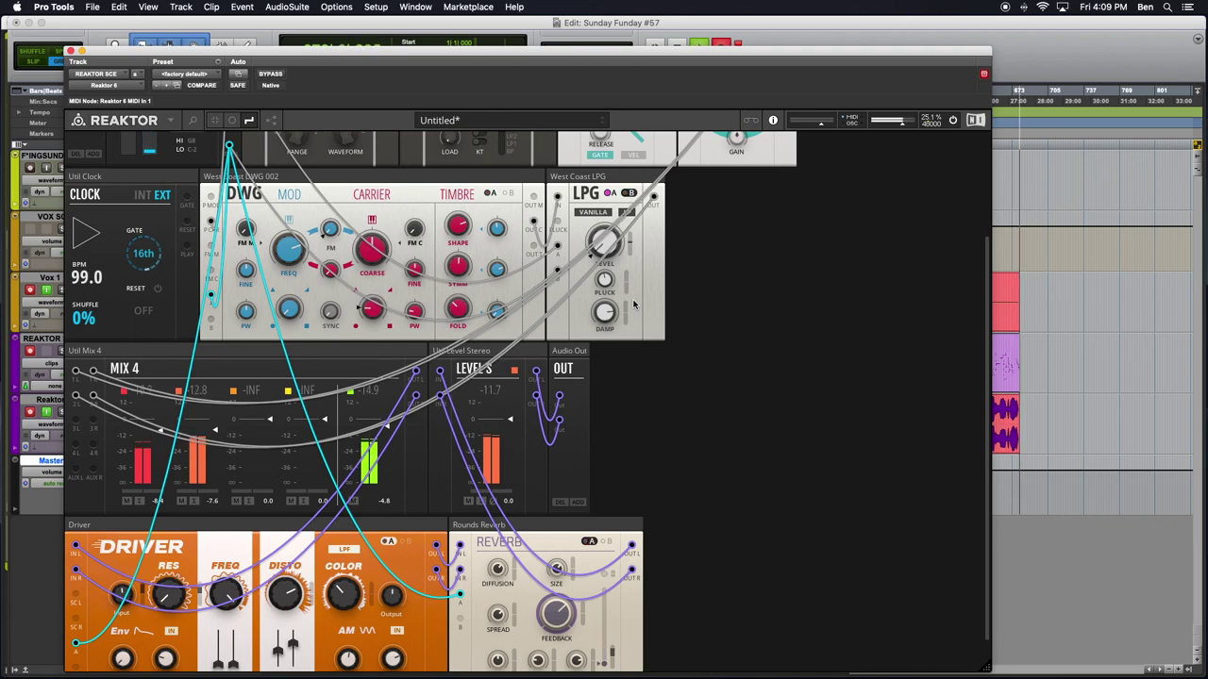
scroll(634, 304, up, 5)
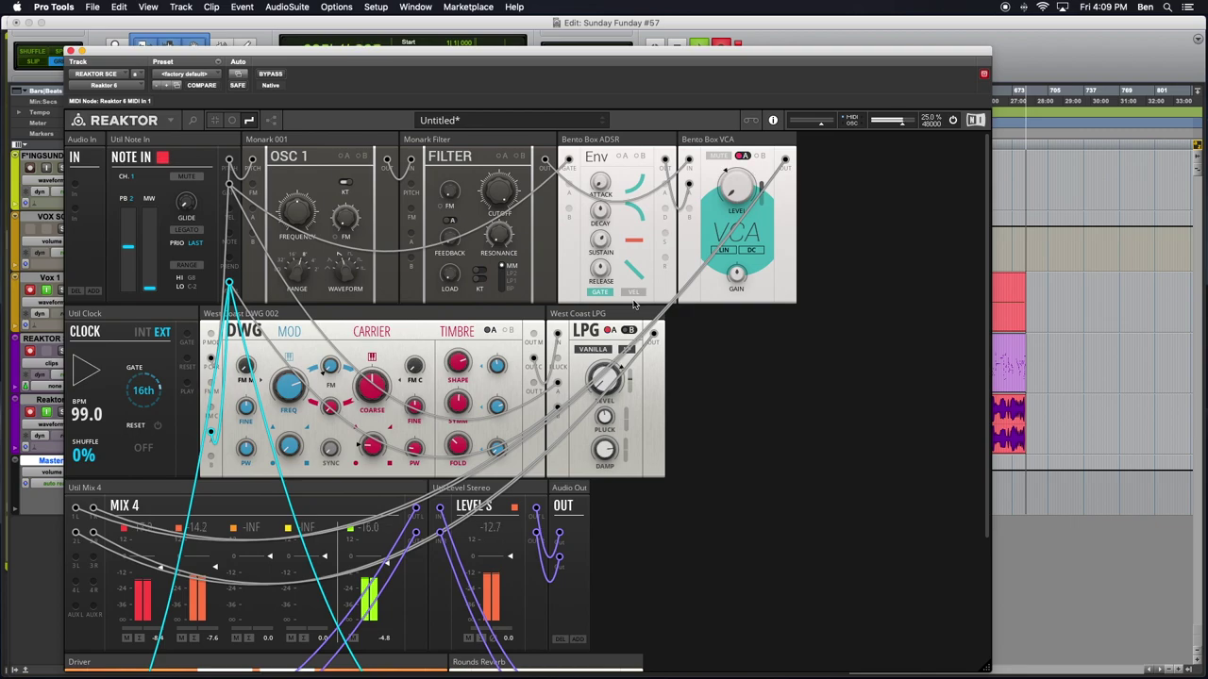
scroll(642, 415, down, 4)
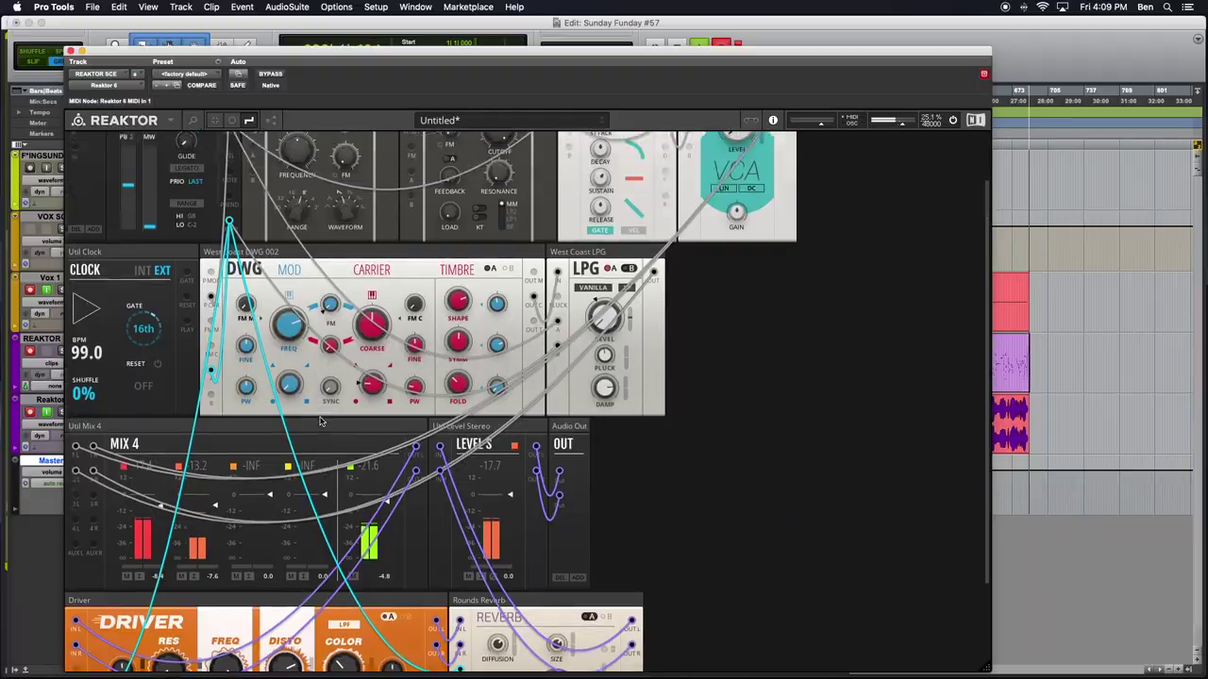
scroll(321, 411, up, 1)
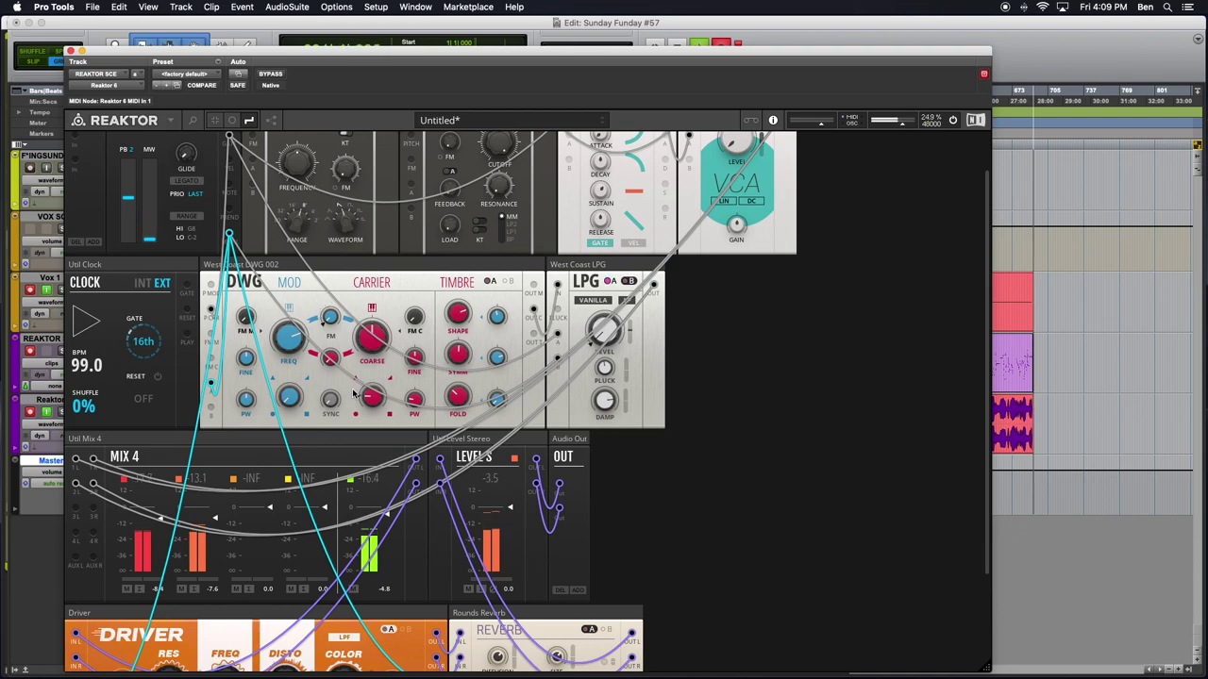
scroll(146, 354, down, 3)
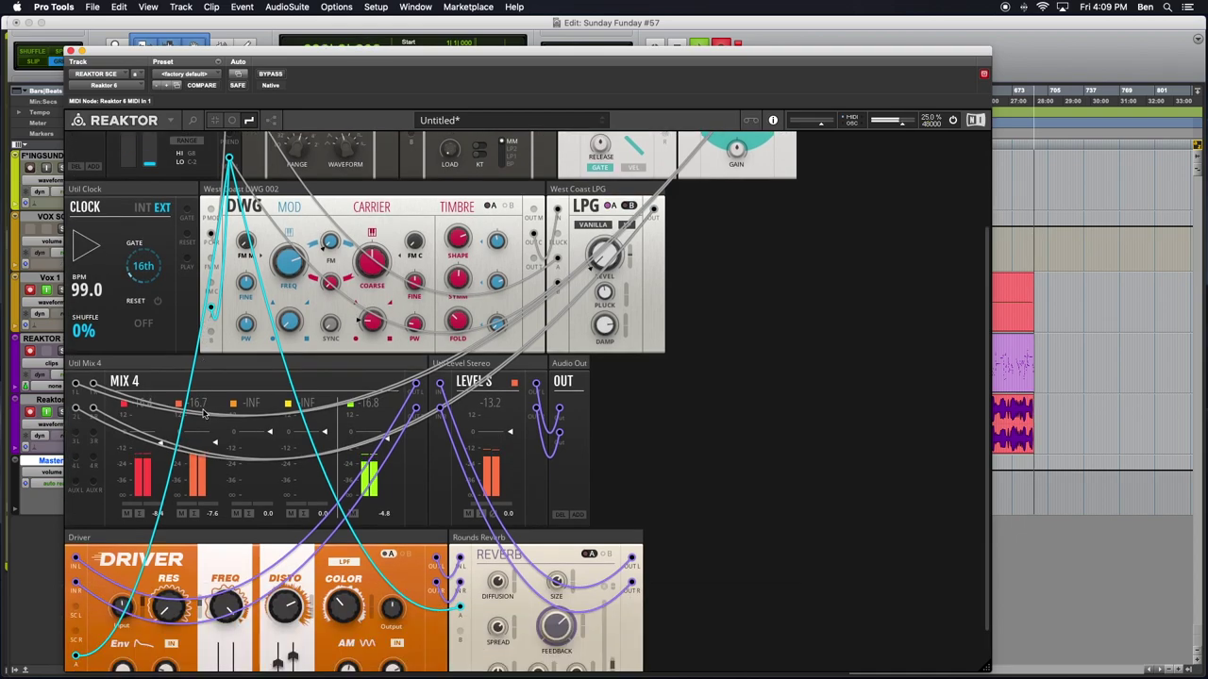
scroll(181, 377, up, 4)
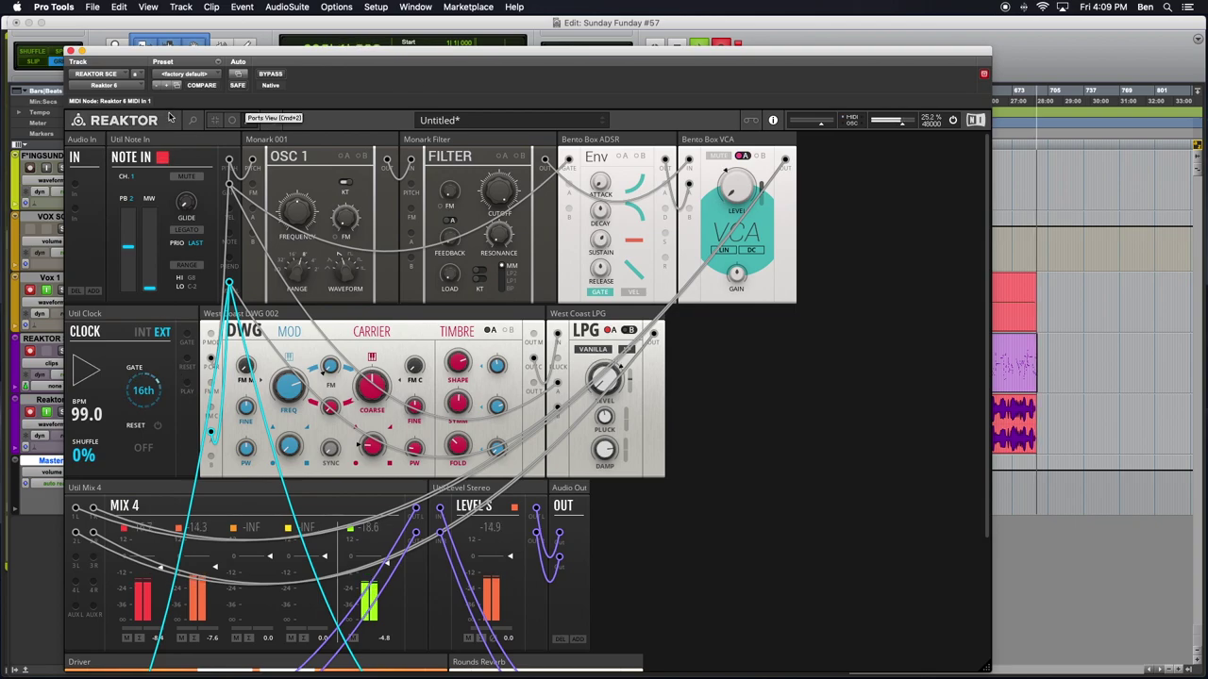
click(169, 119)
mouse_move(183, 139)
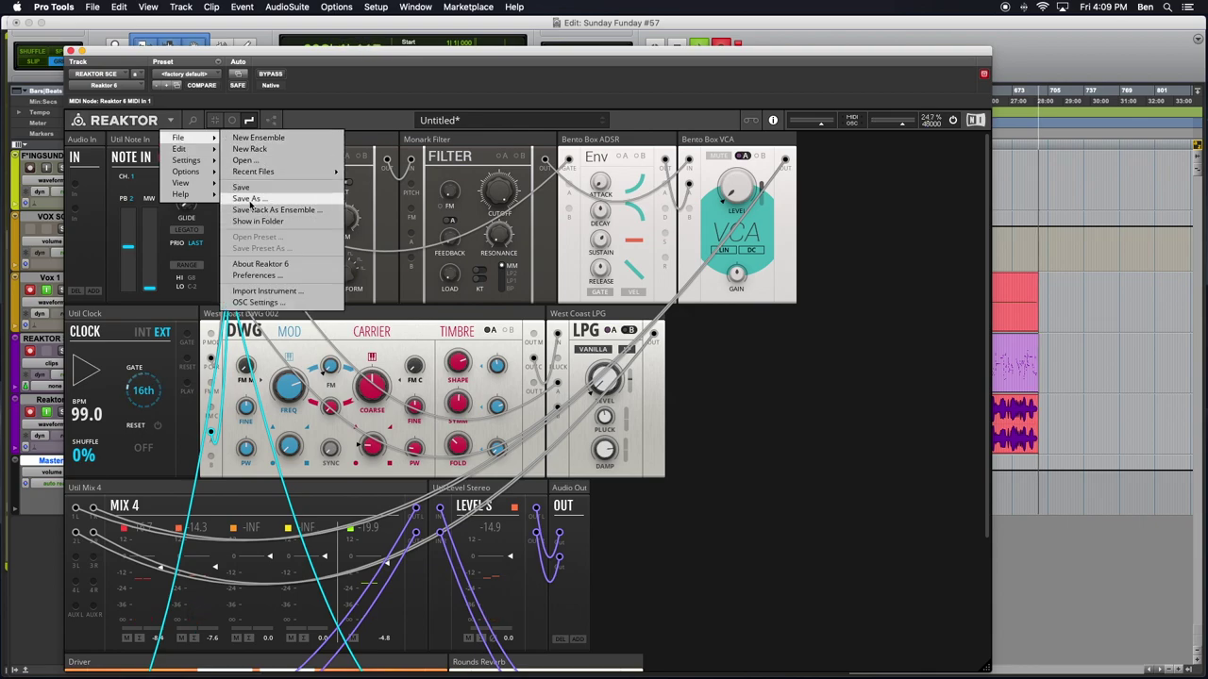
click(244, 201)
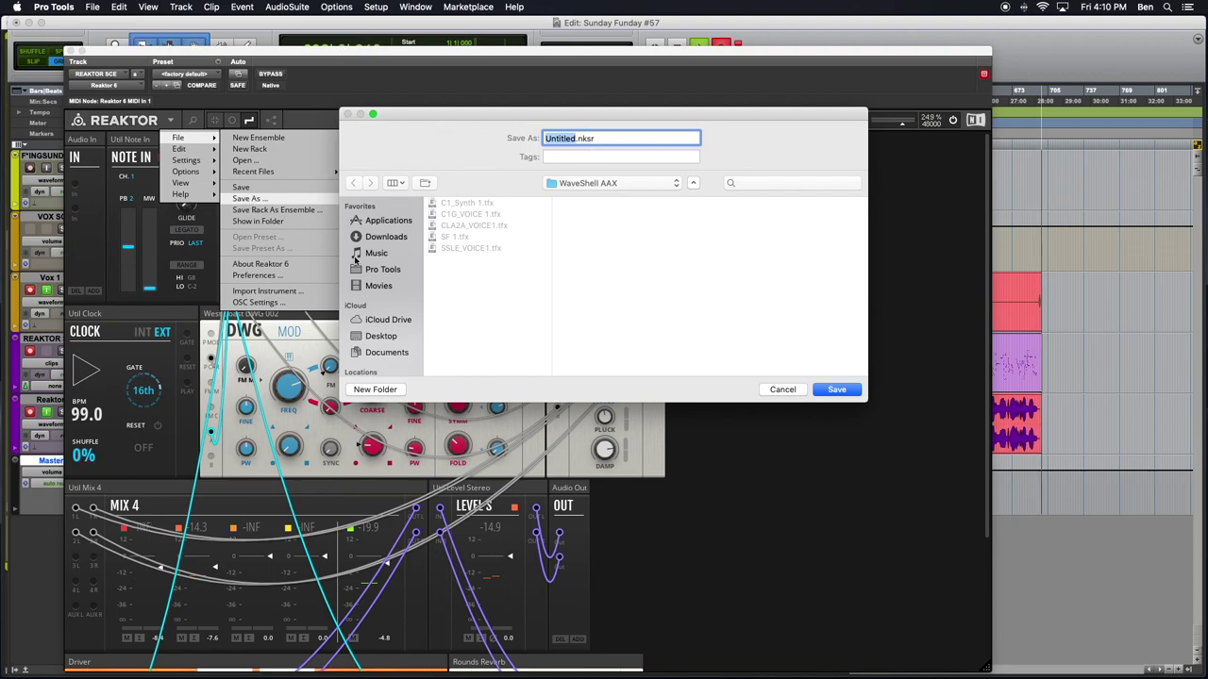
click(782, 390)
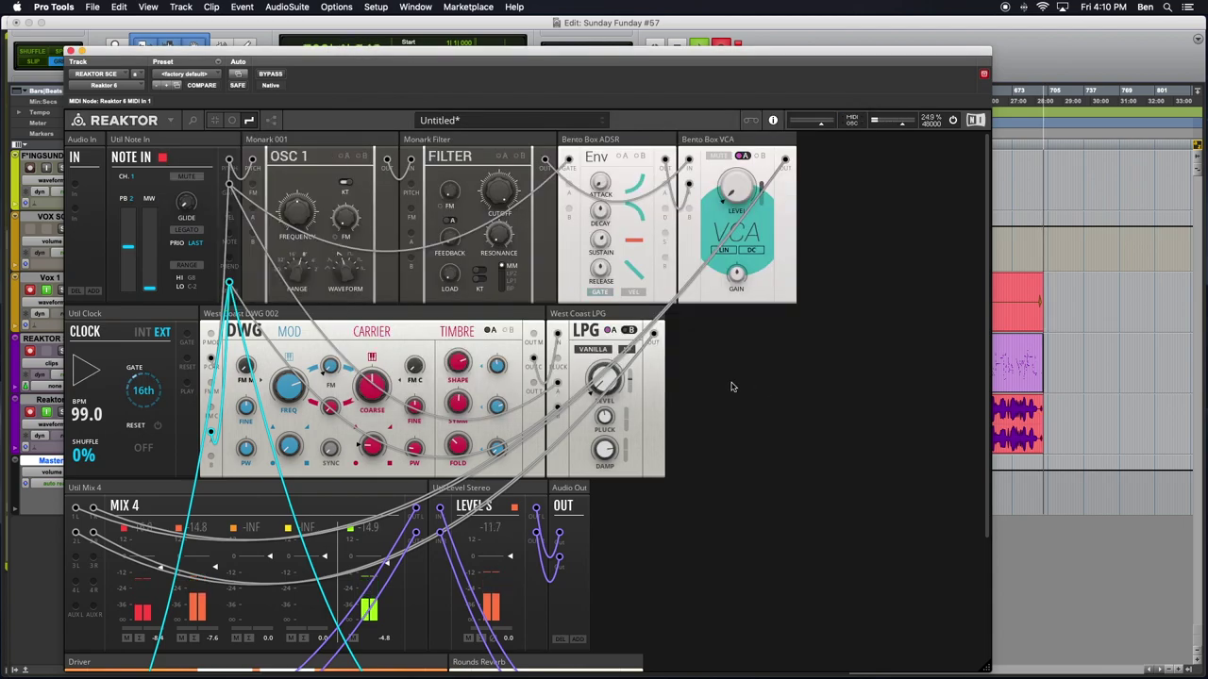
Move the Reaktor plug-in window aside to uncover the Pro Tools tracks and their inserts, and select Driver's Res knob.
drag(180, 54, 344, 39)
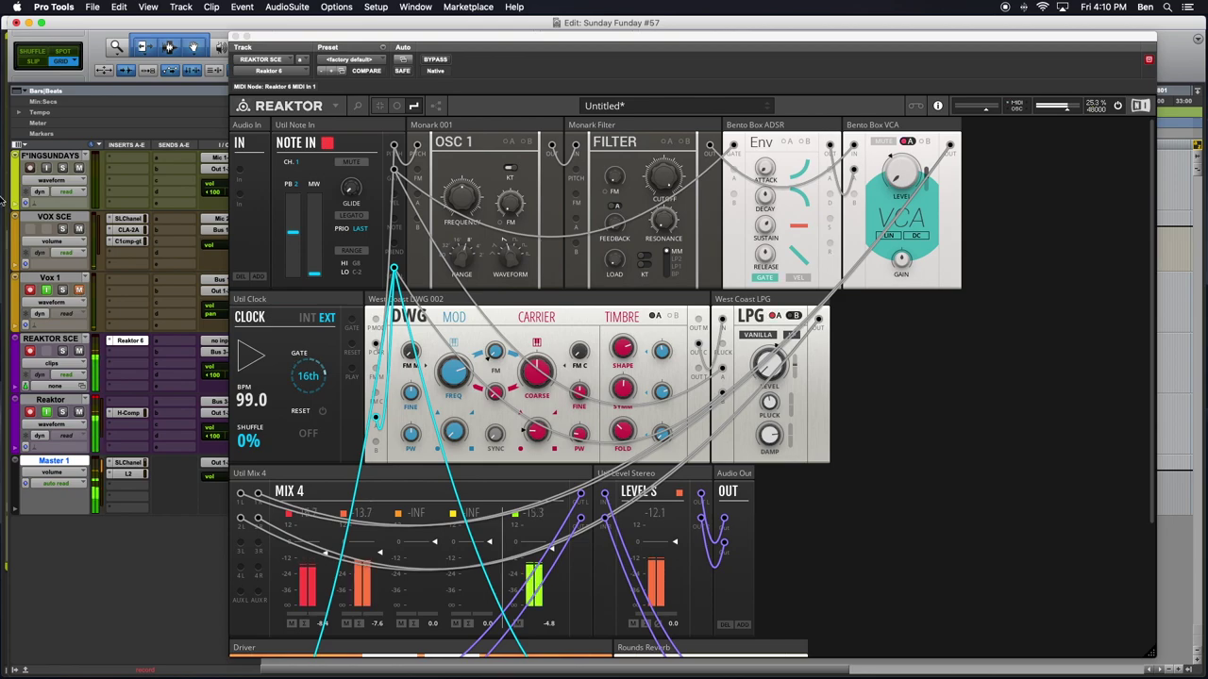
mouse_move(3, 196)
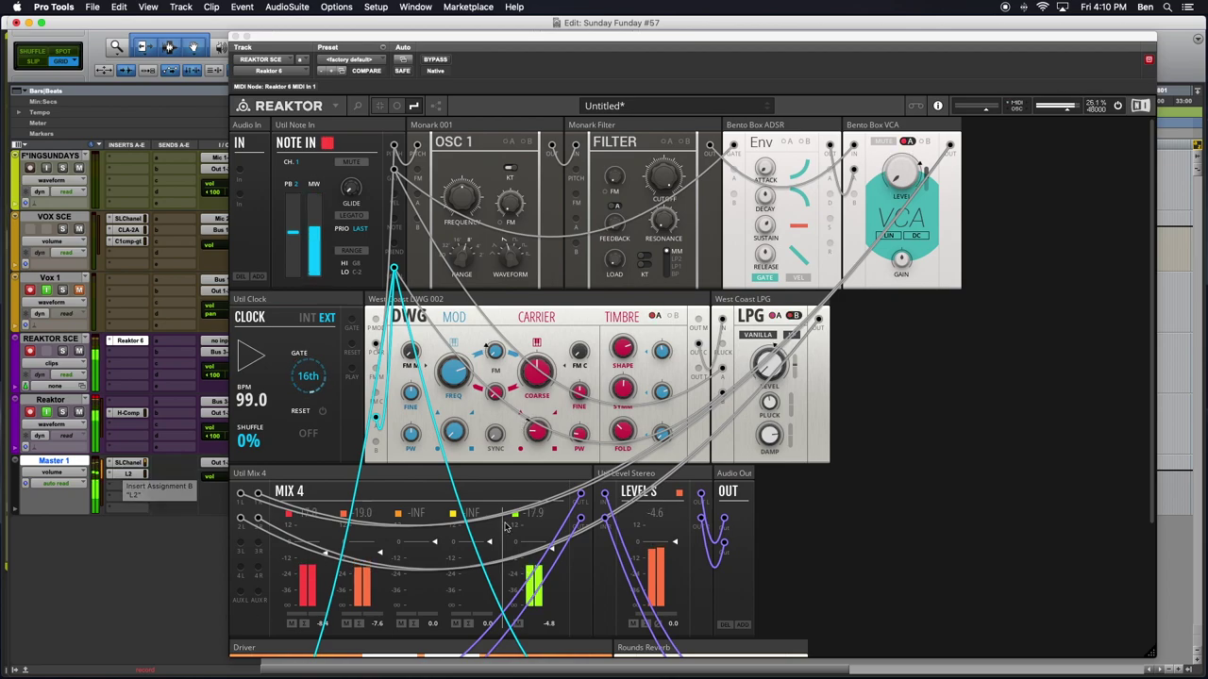
scroll(508, 519, down, 3)
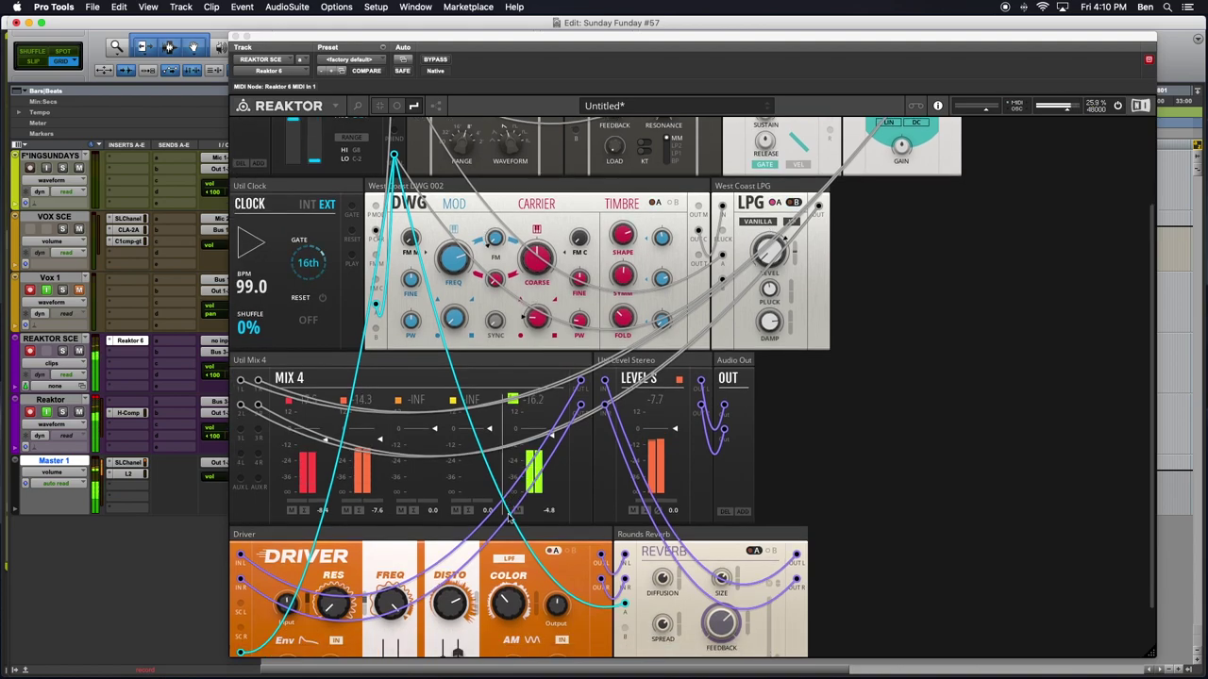
click(335, 604)
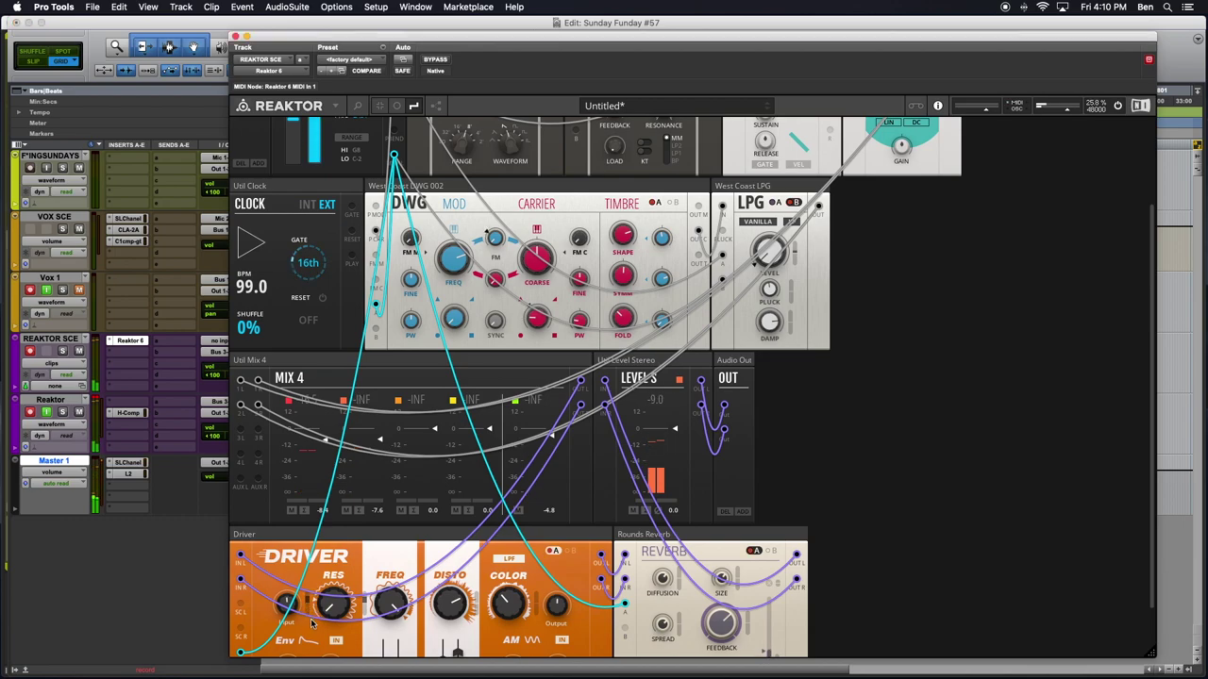